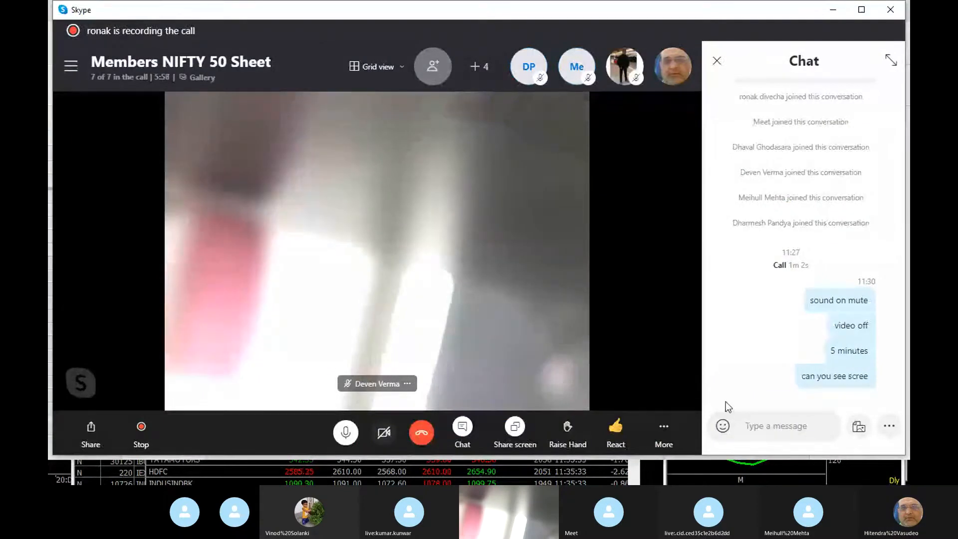
# - Open the audio and video settings of the Skype group call
pyautogui.press('alt')
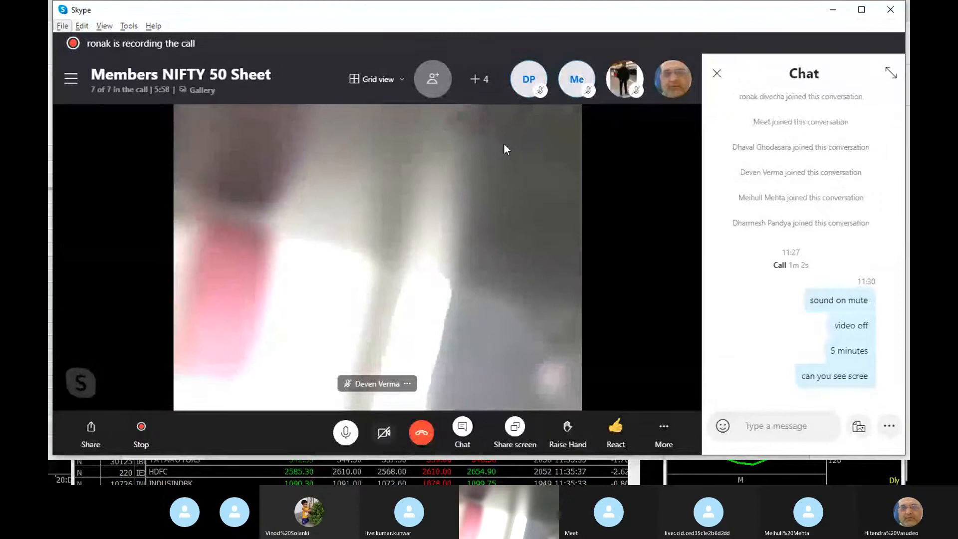
pyautogui.hotkey('alt', 'Tab')
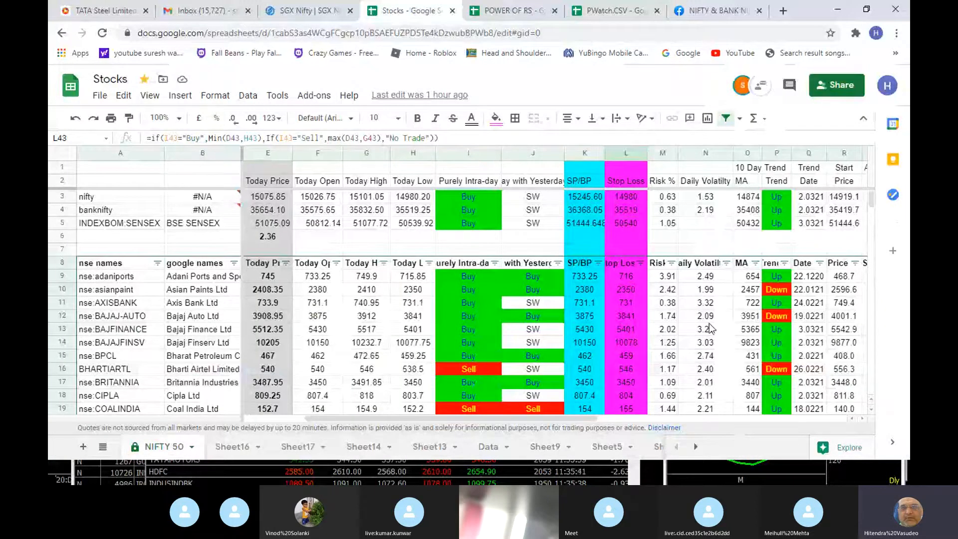
pyautogui.hotkey('alt', 'Tab')
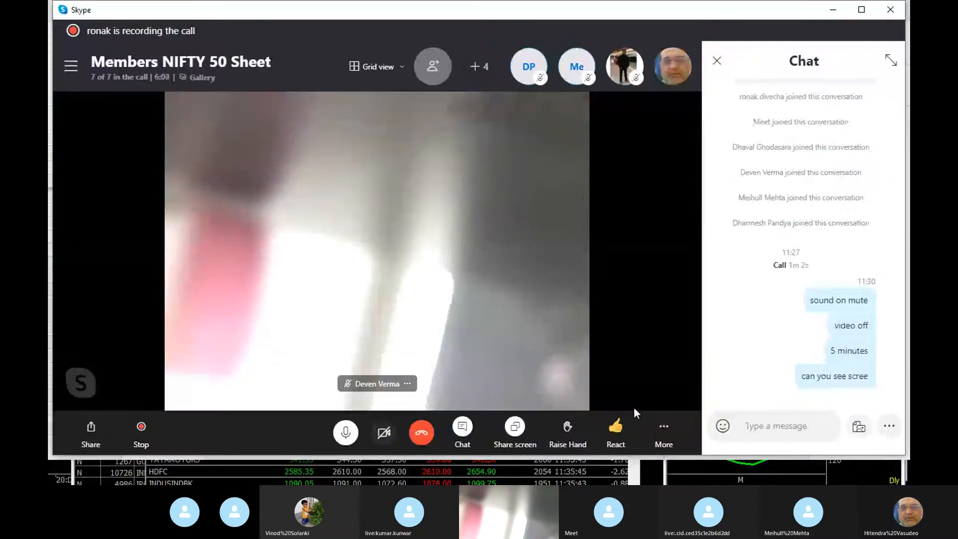
pyautogui.click(658, 427)
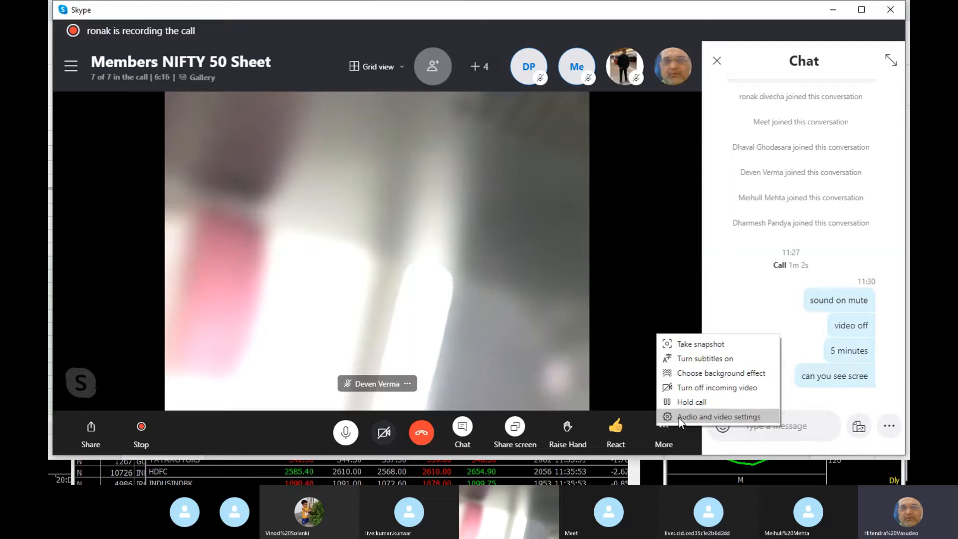
pyautogui.click(679, 417)
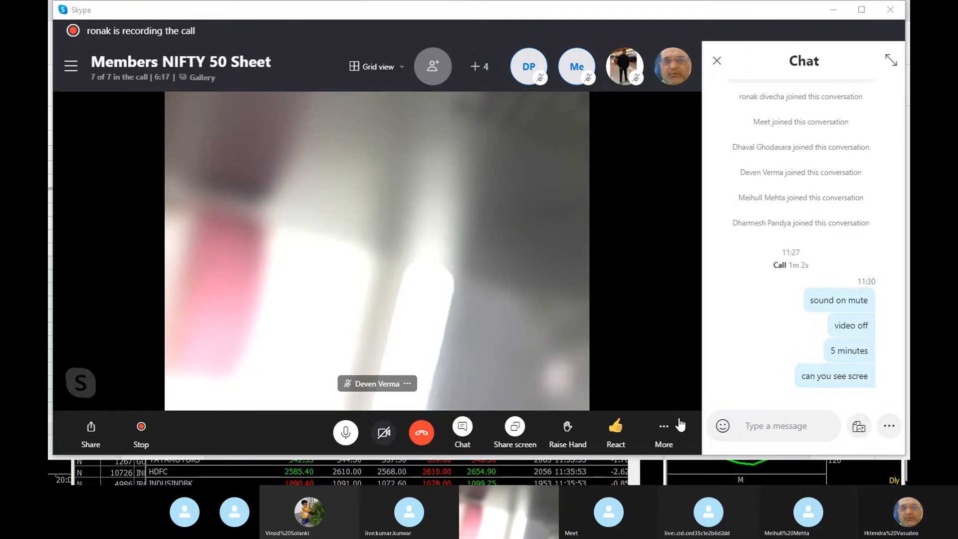
# - Switch to the Stocks spreadsheet in the browser
pyautogui.hotkey('alt', 'Tab')
pyautogui.click(533, 237)
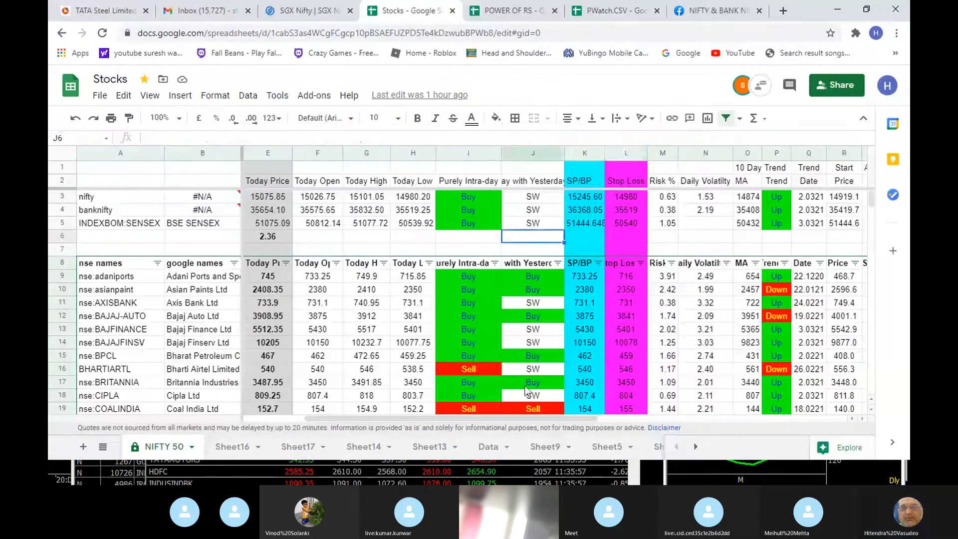
pyautogui.hotkey('alt', 'Tab')
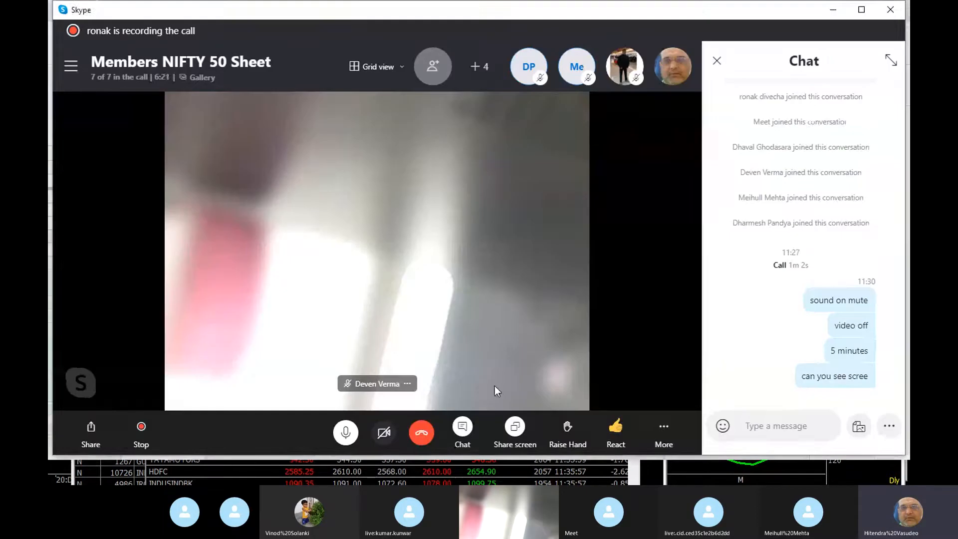
pyautogui.hotkey('alt', 'Tab')
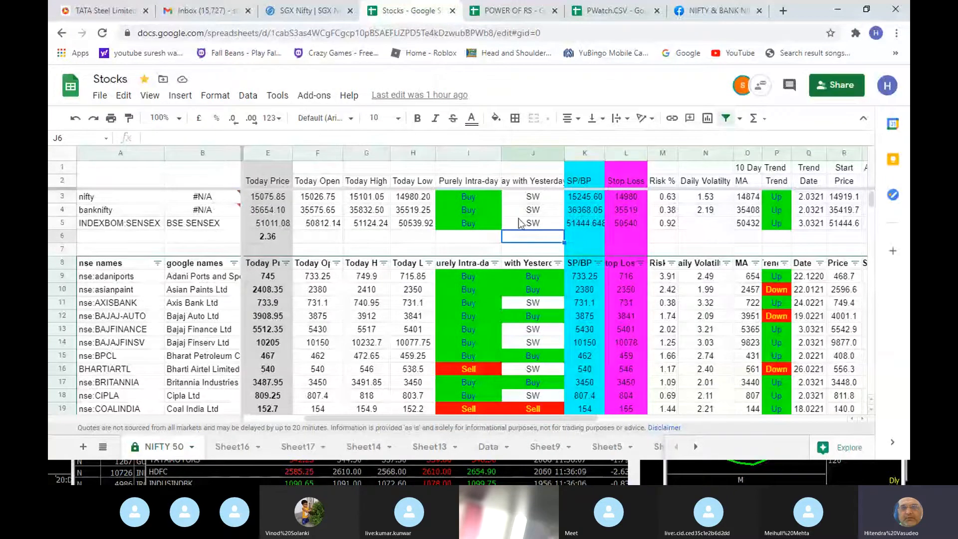
# - Look over the price, signal, risk, trend and range columns of the index rows on the NIFTY 50 sheet
pyautogui.click(316, 239)
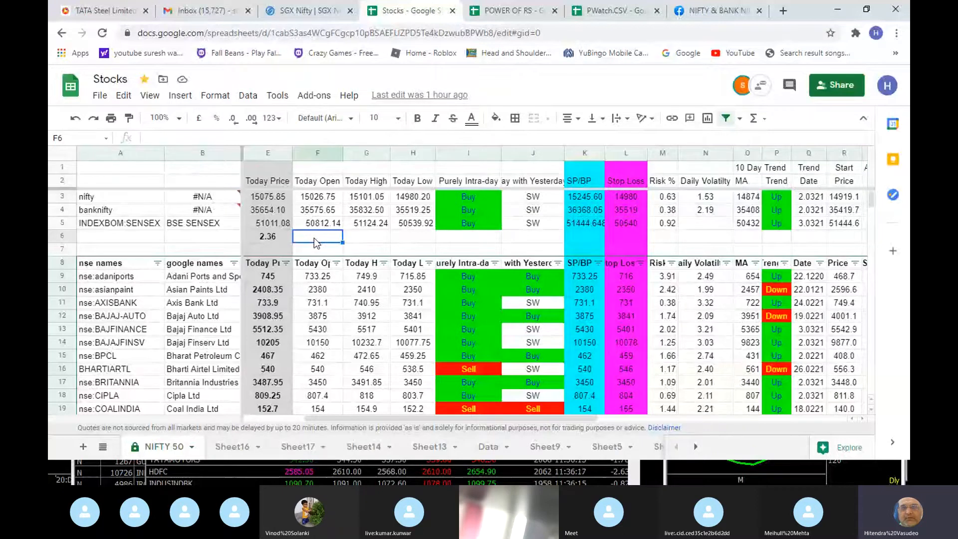
pyautogui.scroll(-2, 327, 255)
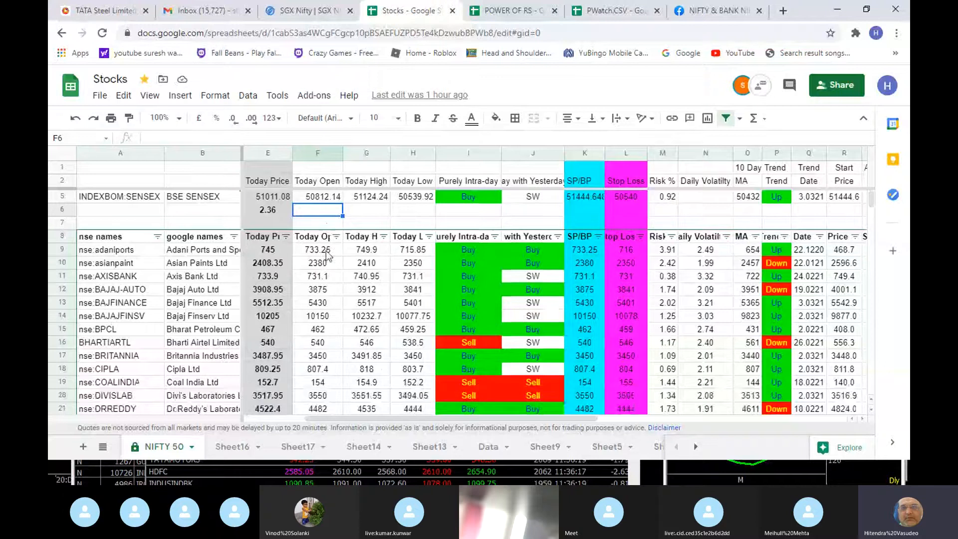
pyautogui.scroll(2, 327, 254)
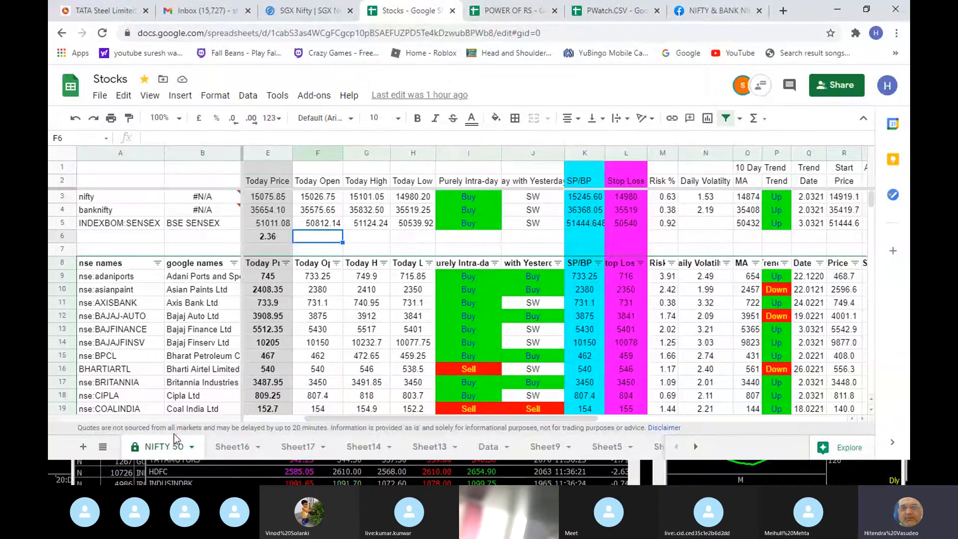
pyautogui.hscroll(-4, 265, 421)
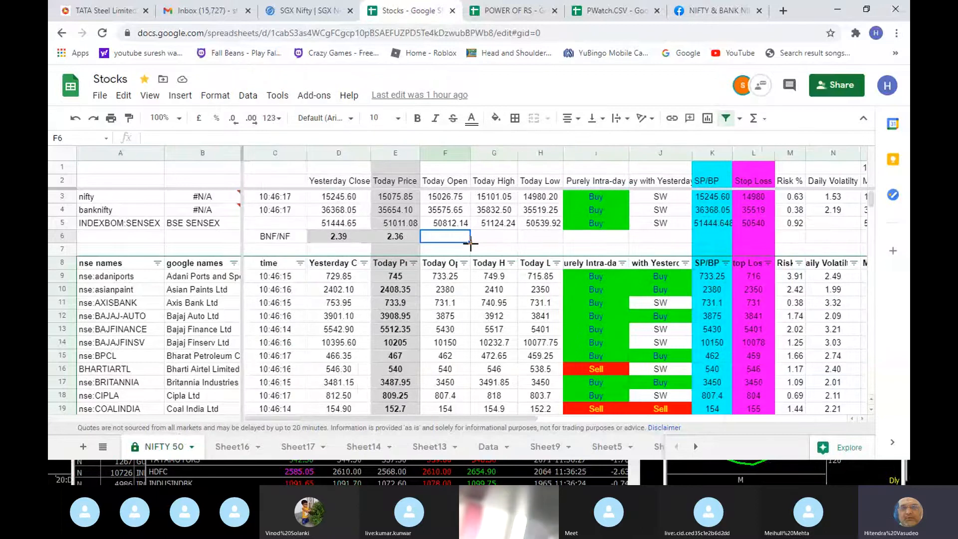
pyautogui.click(511, 243)
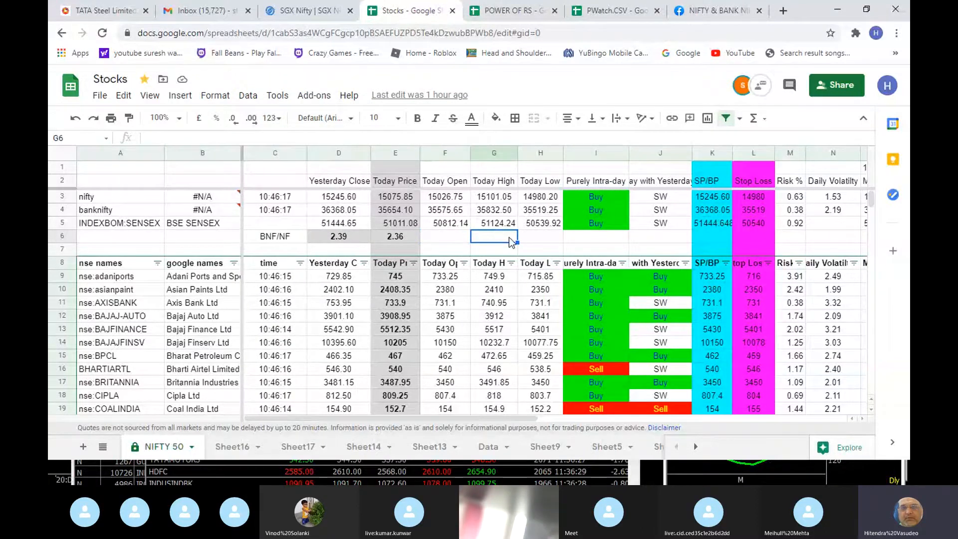
pyautogui.press('Right')
pyautogui.press('Right')
pyautogui.press('Right')
pyautogui.press('Right')
pyautogui.press('Right')
pyautogui.press('Right')
pyautogui.press('Right')
pyautogui.press('Right')
pyautogui.press('Right')
pyautogui.press('Right')
pyautogui.press('Right')
pyautogui.press('Right')
pyautogui.press('Right')
pyautogui.press('Right')
pyautogui.press('Right')
pyautogui.press('Right')
pyautogui.press('Right')
pyautogui.press('Right')
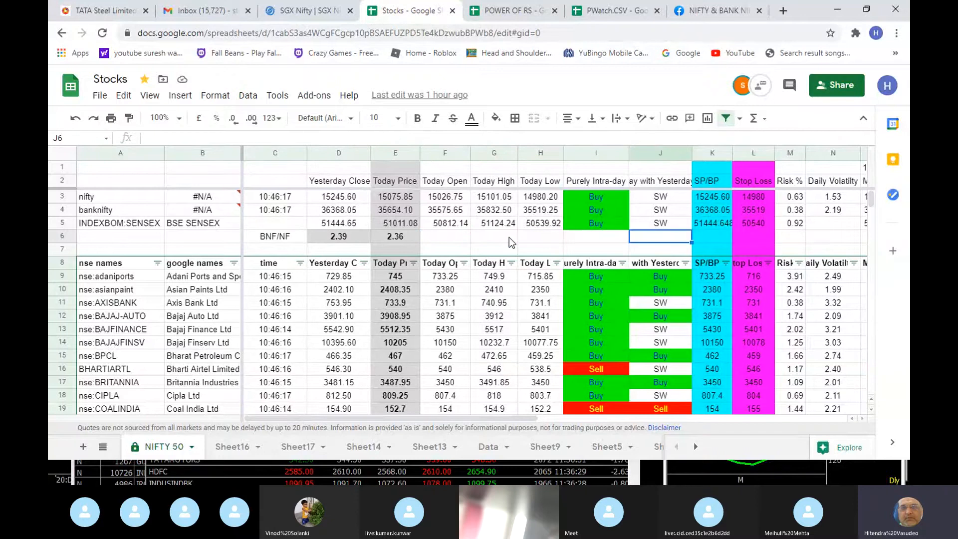
pyautogui.press('Left')
pyautogui.press('Left')
pyautogui.press('Left')
pyautogui.press('Left')
pyautogui.press('Left')
pyautogui.press('Left')
pyautogui.press('Left')
pyautogui.press('Left')
pyautogui.press('Left')
pyautogui.press('Left')
pyautogui.press('Left')
pyautogui.press('Left')
pyautogui.press('Left')
pyautogui.press('Left')
pyautogui.press('Left')
pyautogui.press('Left')
pyautogui.press('Left')
pyautogui.press('Left')
pyautogui.press('Left')
pyautogui.press('Left')
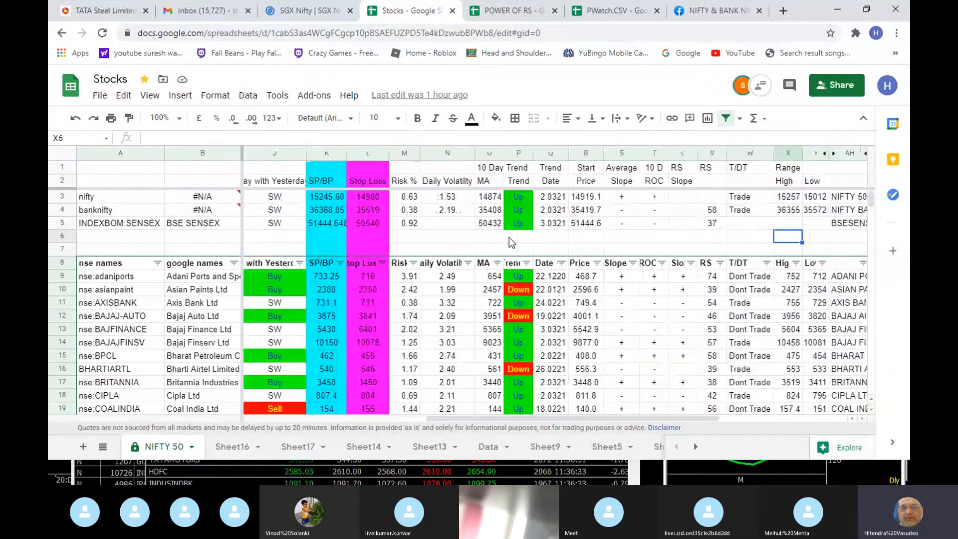
pyautogui.press('Up')
pyautogui.press('Up')
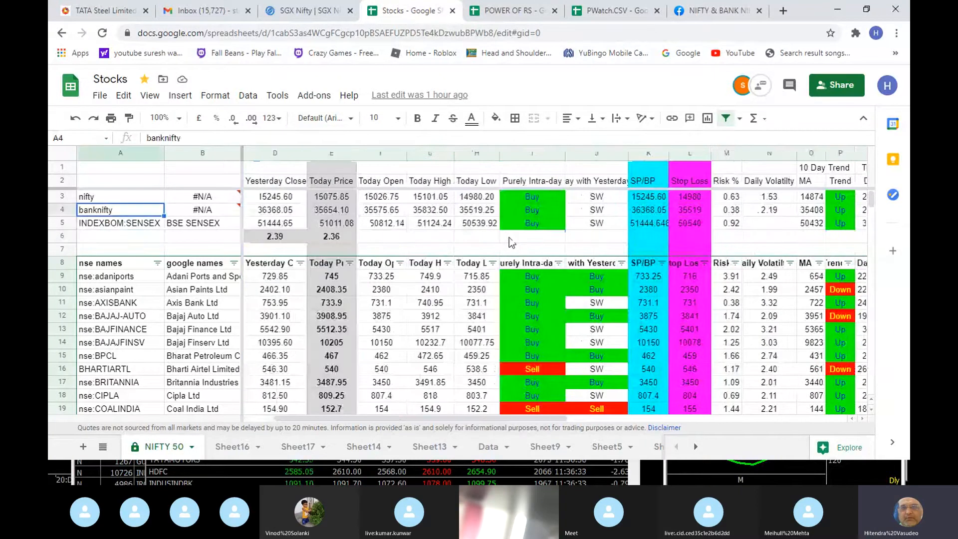
pyautogui.press('Right')
pyautogui.press('Right')
pyautogui.press('Up')
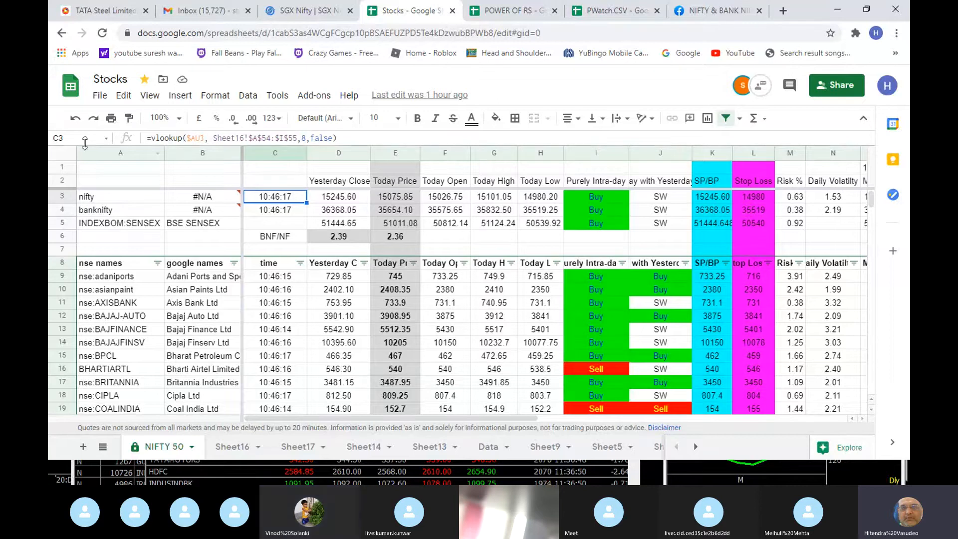
# - Set the font size of the entire NIFTY 50 sheet to 12
pyautogui.click(71, 153)
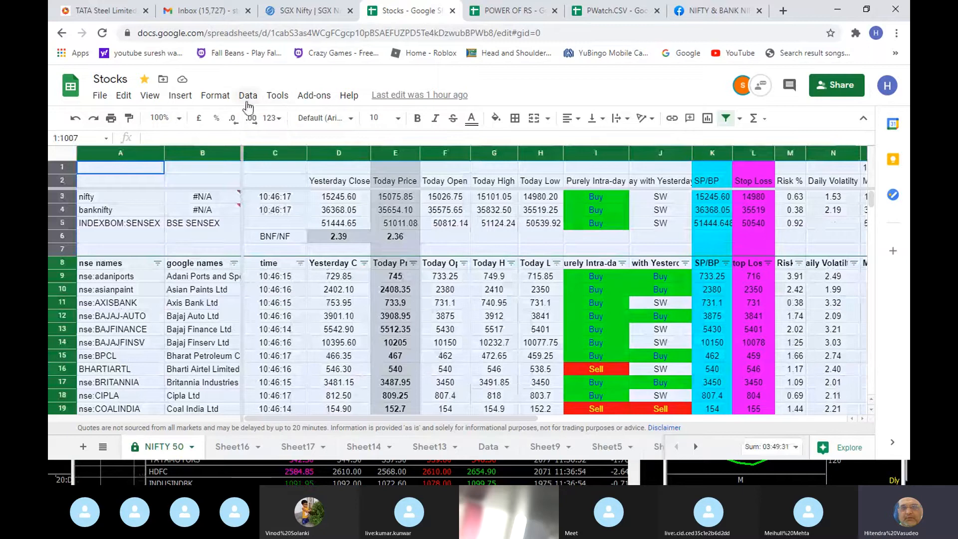
pyautogui.click(215, 95)
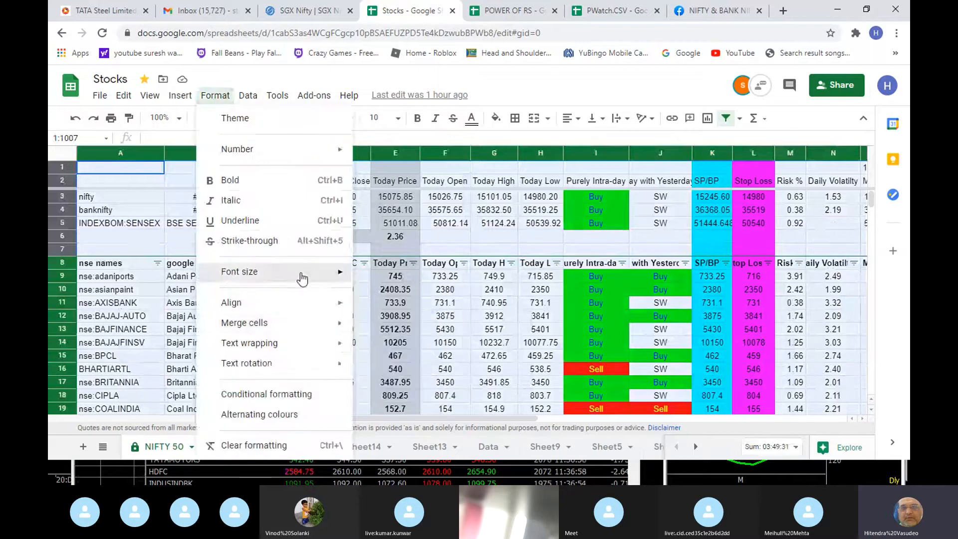
pyautogui.moveTo(302, 280)
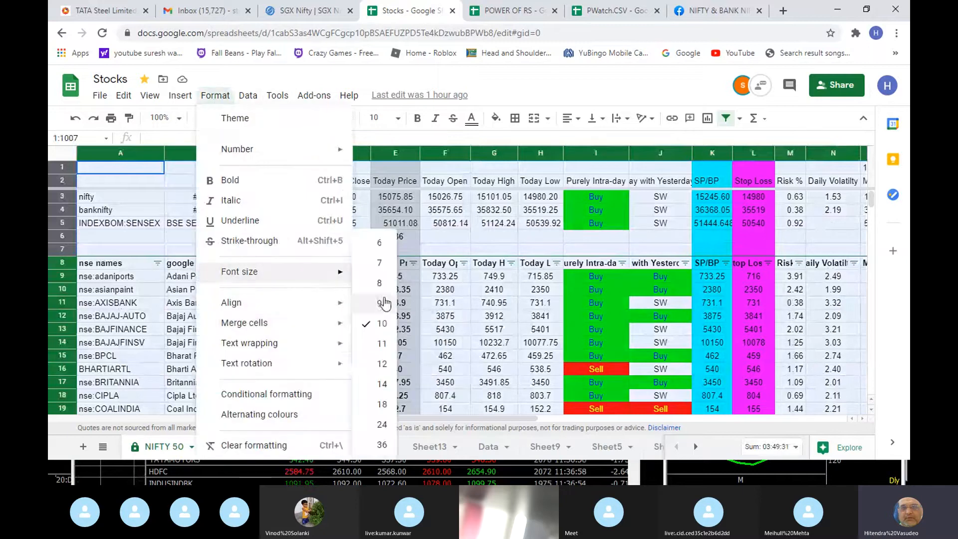
pyautogui.click(383, 366)
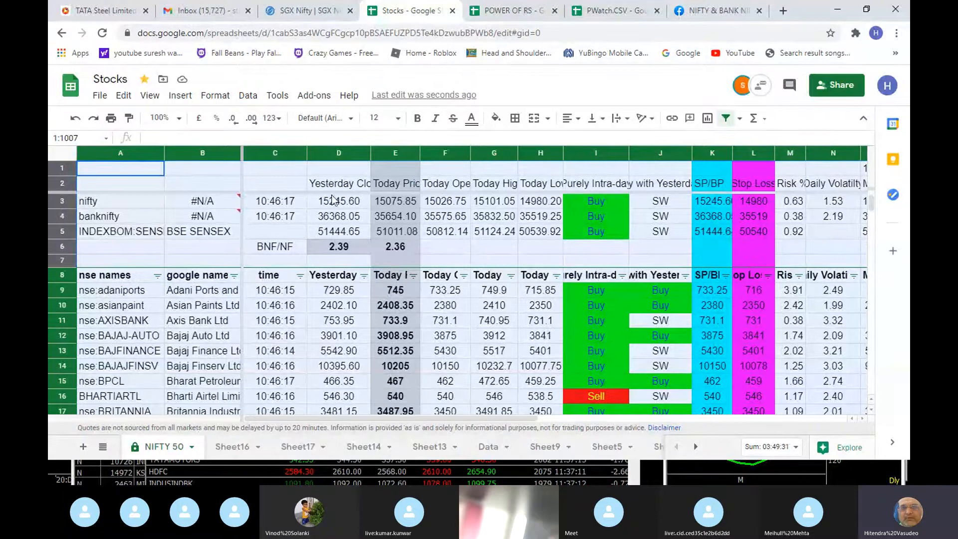
# - Examine the Yesterday Close, Today Price and Today Open columns and nifty's time, moving average and Today Low cells
pyautogui.click(346, 184)
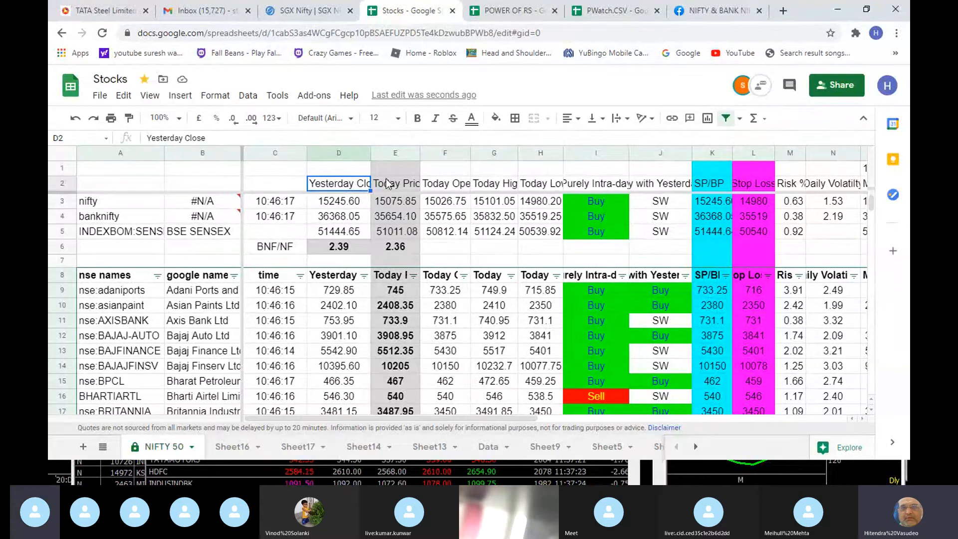
pyautogui.click(395, 149)
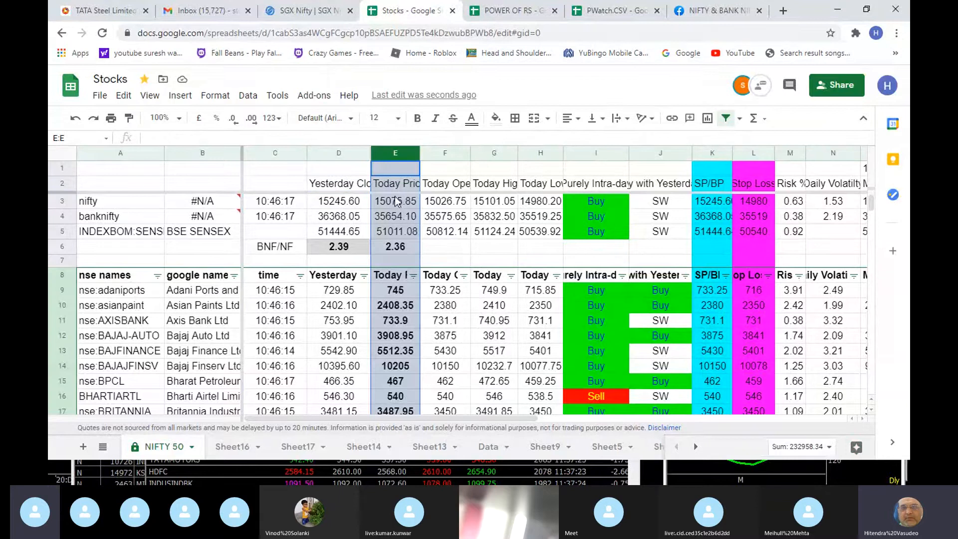
pyautogui.click(280, 207)
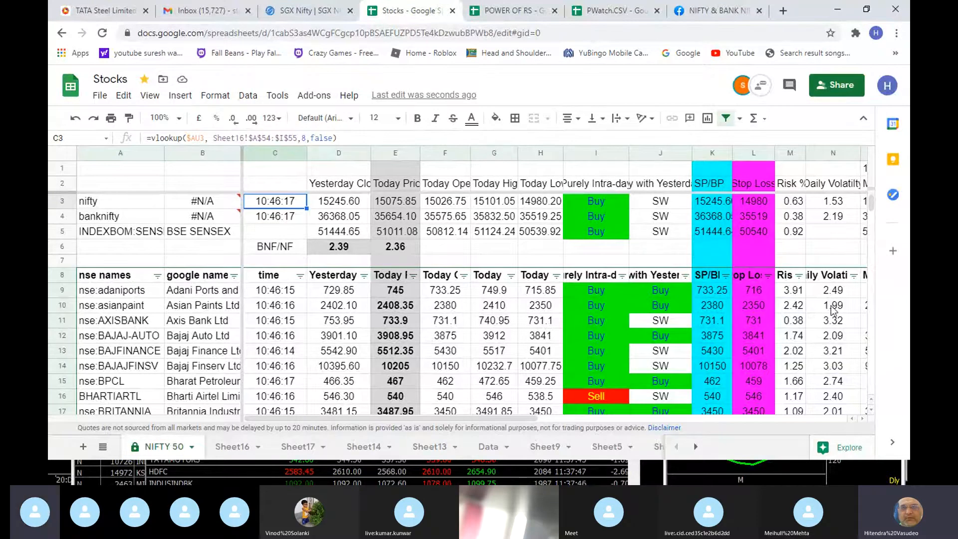
pyautogui.click(399, 153)
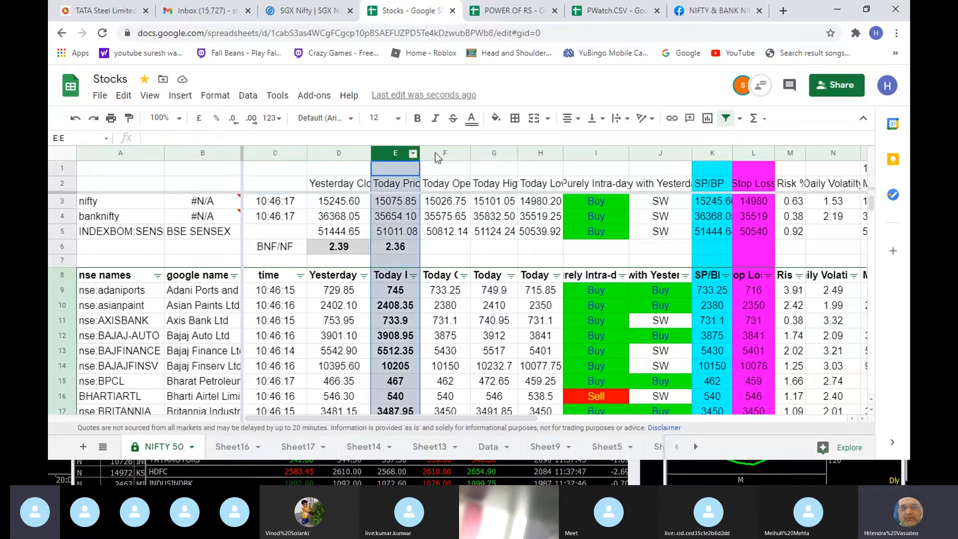
pyautogui.click(447, 149)
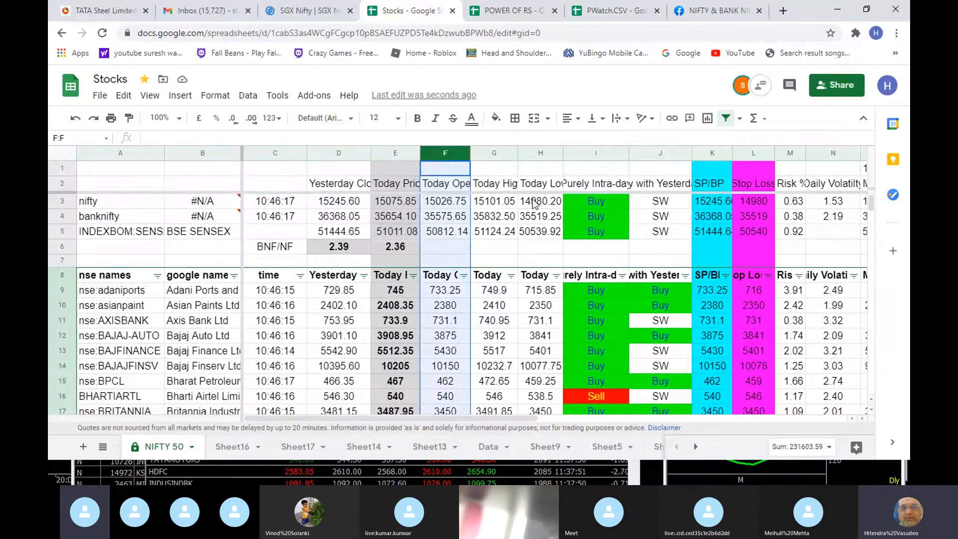
pyautogui.click(535, 203)
pyautogui.press('Right')
pyautogui.press('Right')
pyautogui.press('Right')
pyautogui.press('Right')
pyautogui.press('Right')
pyautogui.press('Right')
pyautogui.press('Right')
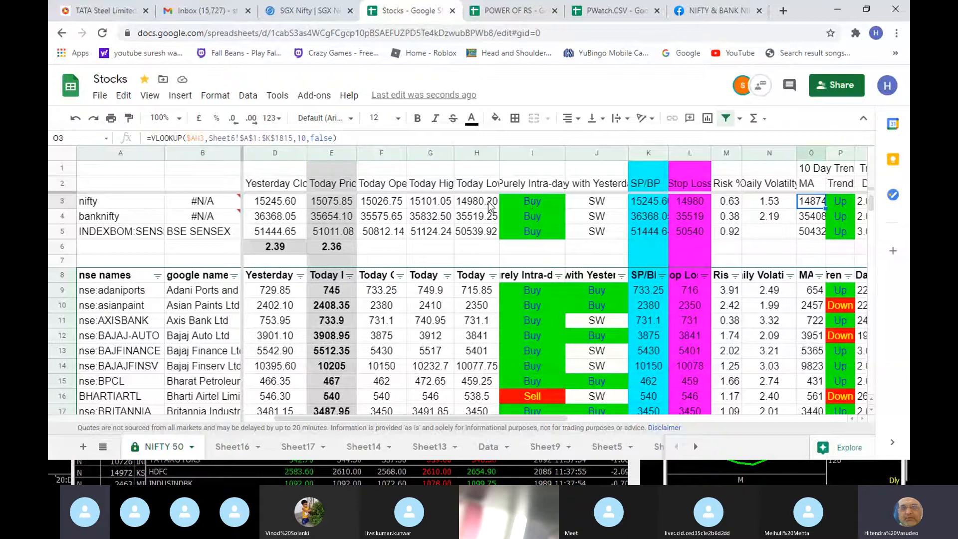
pyautogui.click(491, 204)
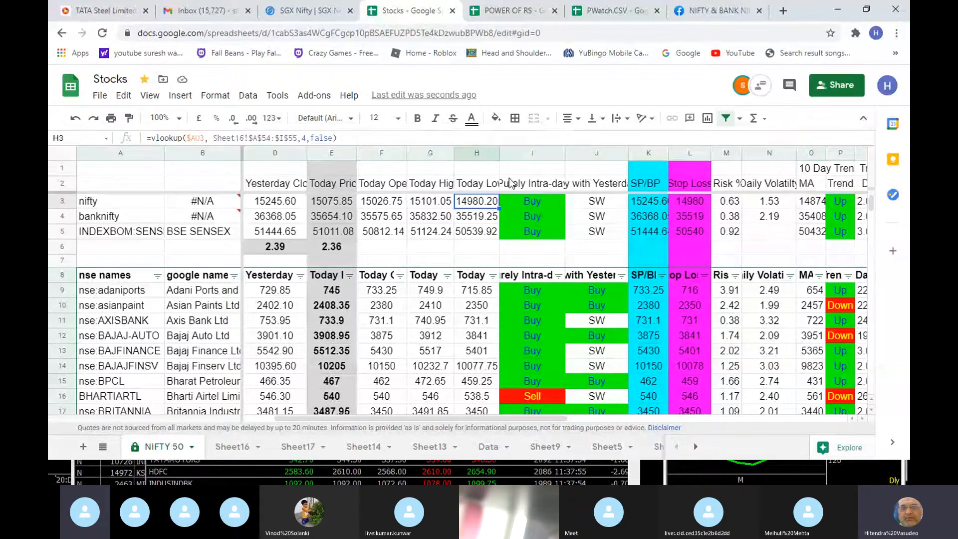
# - Compare the Purely Intra-day and with-Yesterday signal formulas of nifty with those of nse:adaniports
pyautogui.click(543, 202)
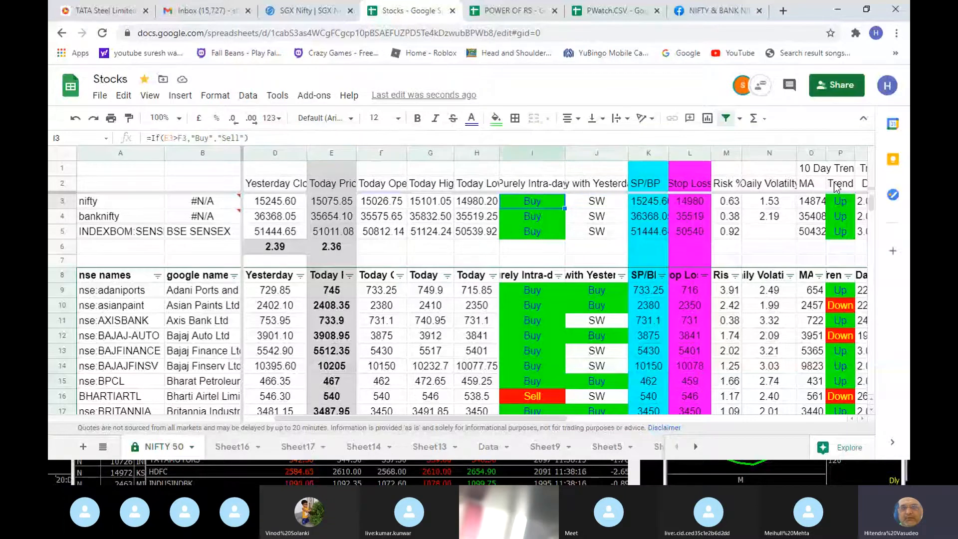
pyautogui.press('Right')
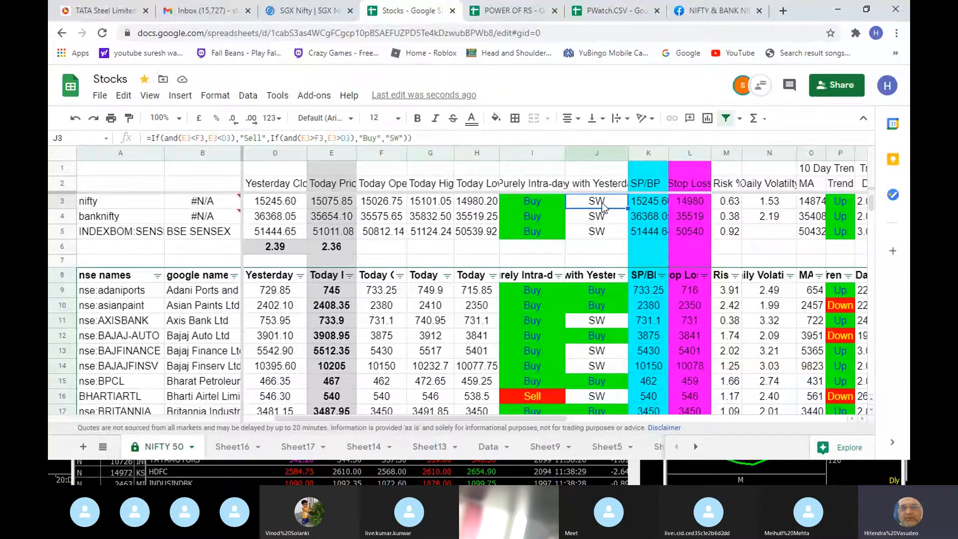
pyautogui.click(187, 295)
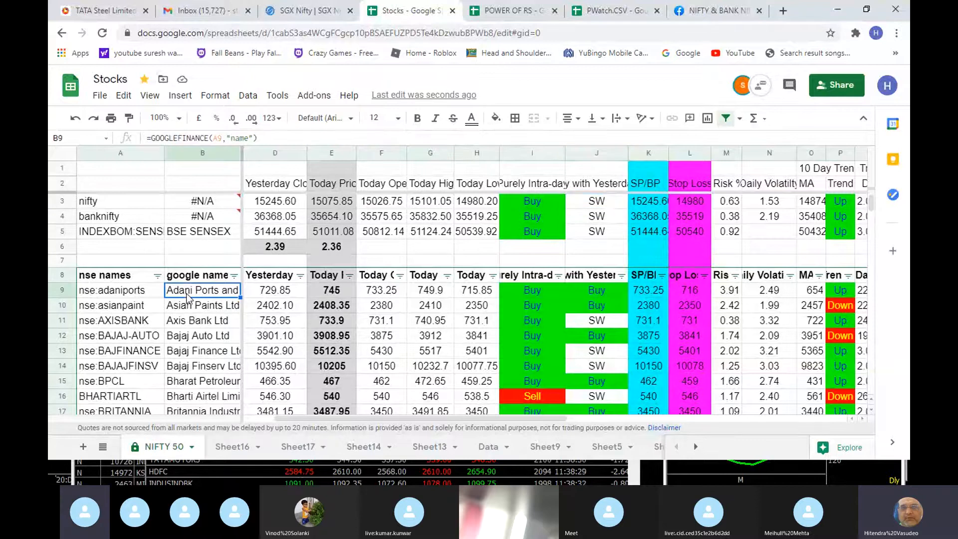
pyautogui.click(541, 294)
pyautogui.click(601, 294)
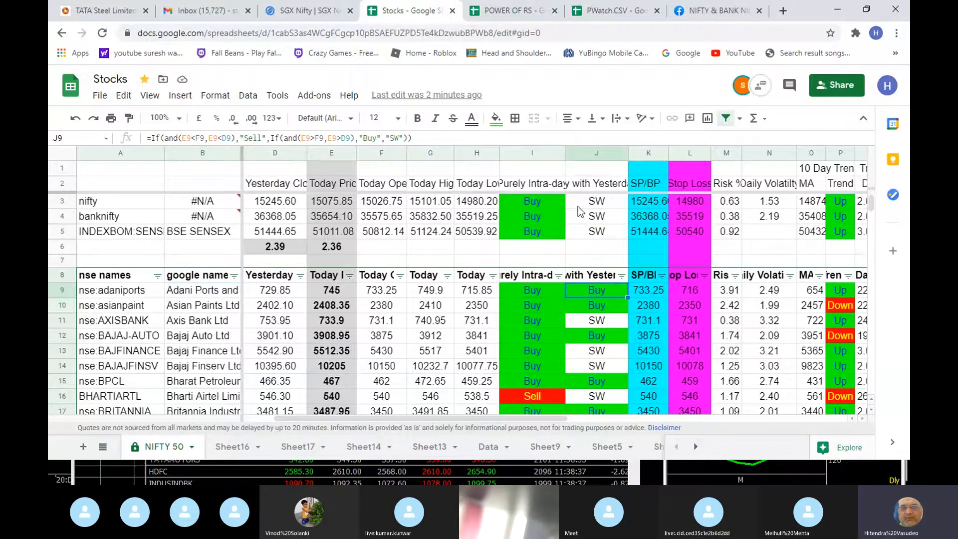
pyautogui.click(532, 291)
pyautogui.click(589, 292)
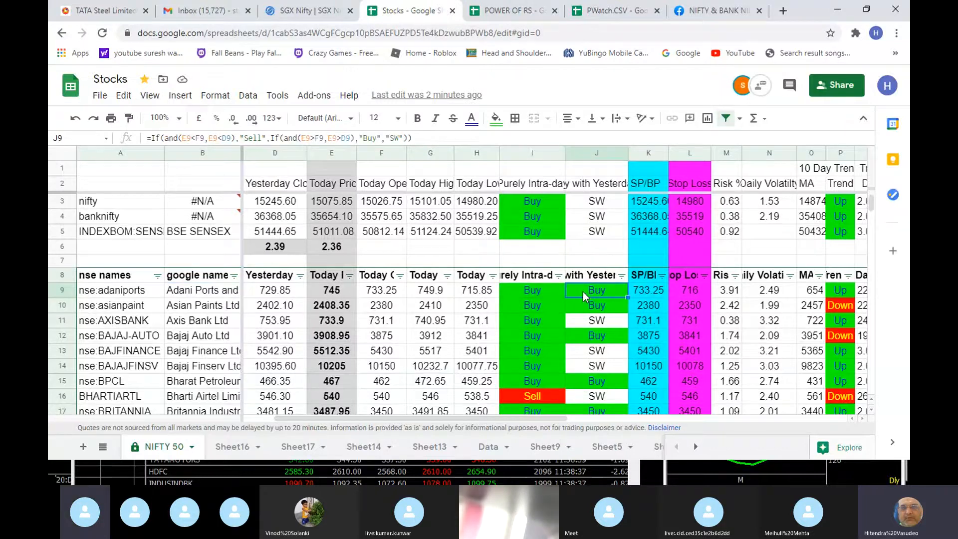
pyautogui.click(538, 297)
pyautogui.click(595, 298)
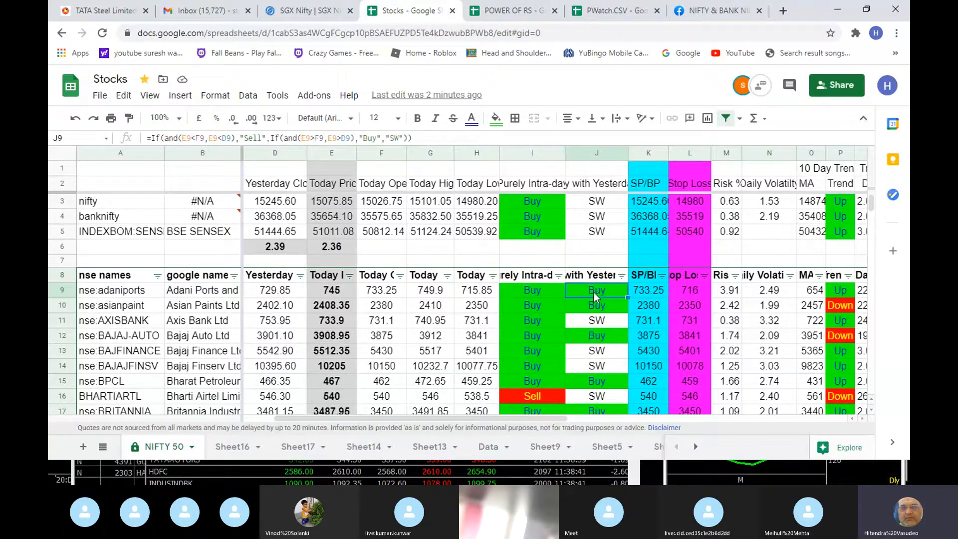
pyautogui.click(594, 204)
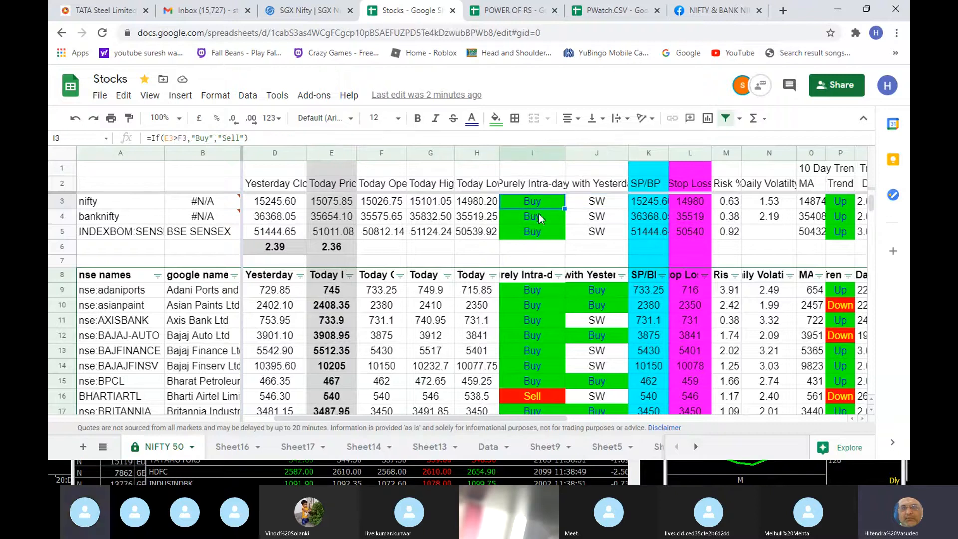
# - Examine banknifty's with-Yesterday signal and compare the SP/BP formulas of banknifty and nifty with nifty's Purely Intra-day signal
pyautogui.click(613, 216)
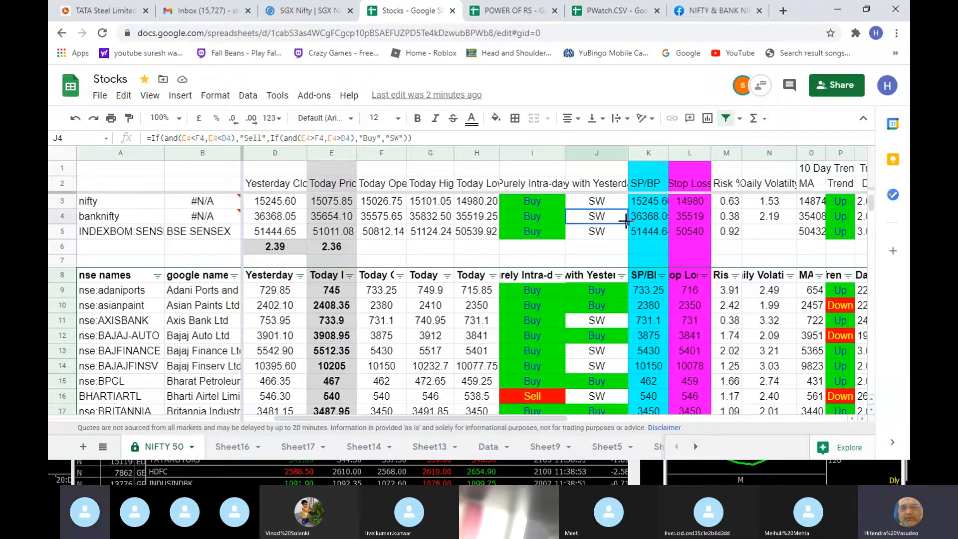
pyautogui.press('Right')
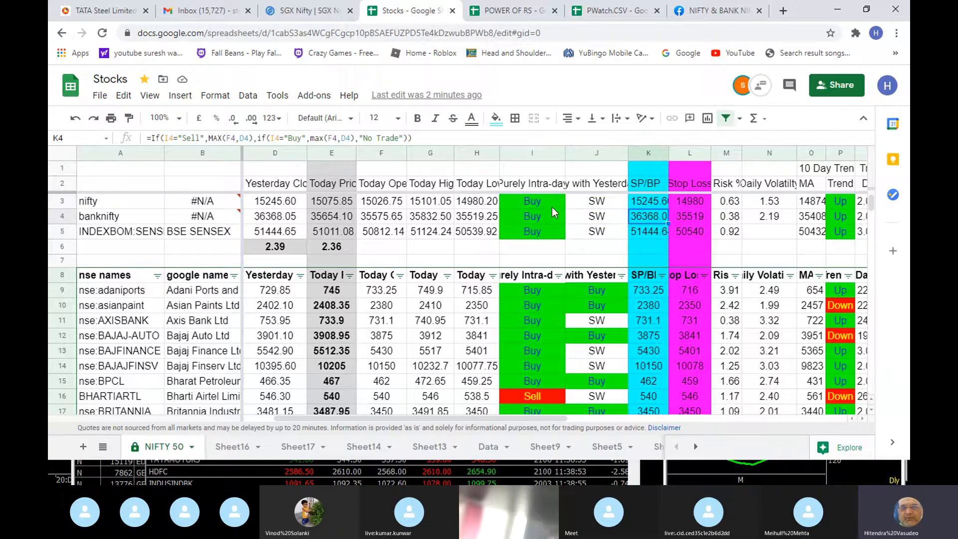
pyautogui.press('Up')
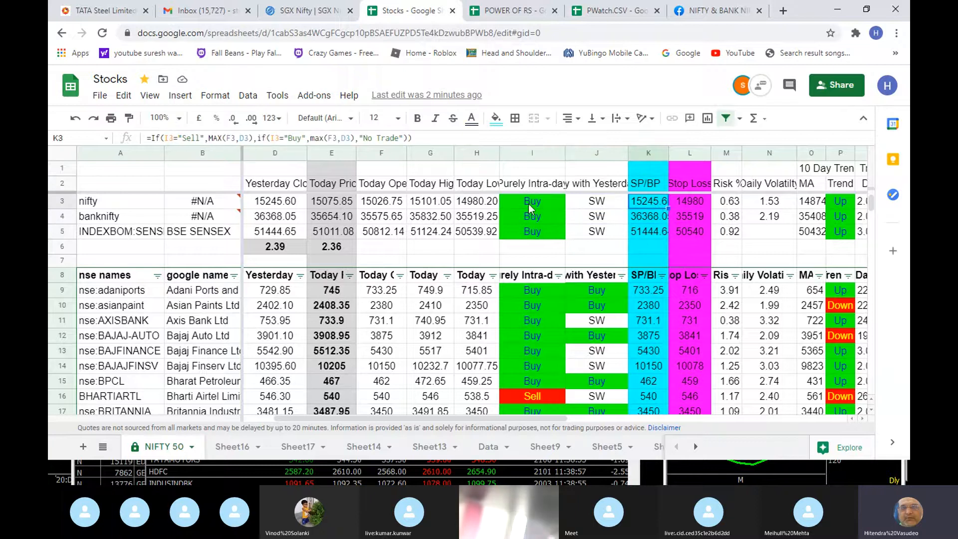
pyautogui.click(529, 205)
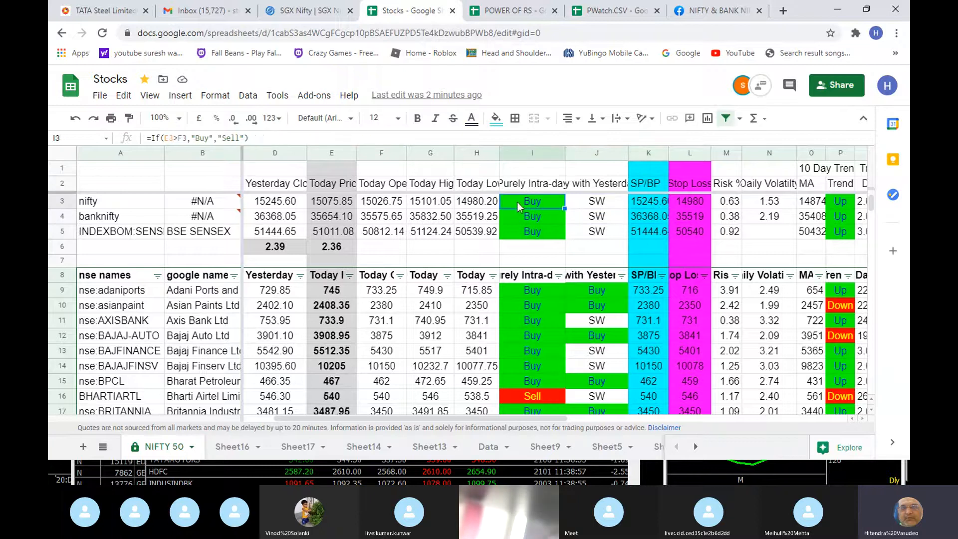
pyautogui.click(650, 215)
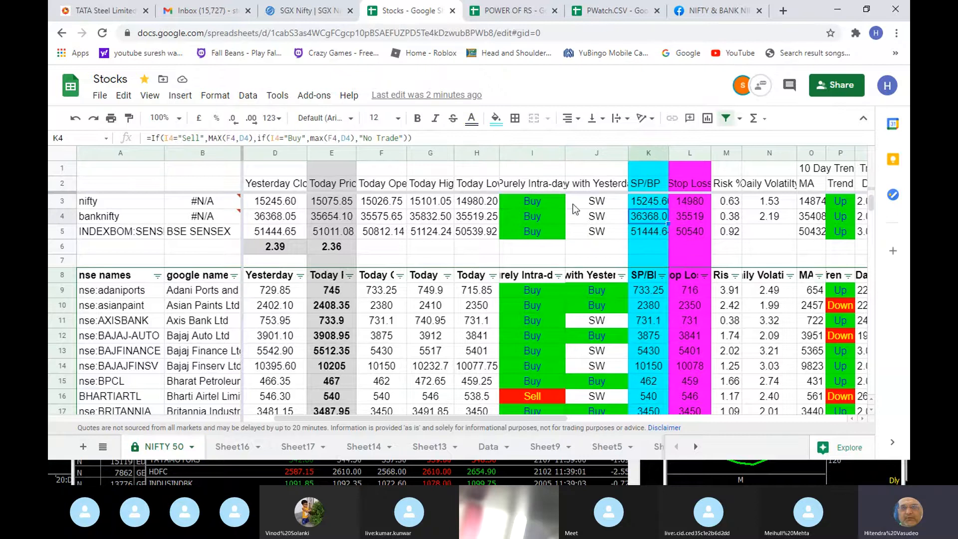
pyautogui.click(533, 205)
# - Examine nifty's Stop Loss and Risk % formulas together with the Today Price cell they relate to
pyautogui.click(684, 203)
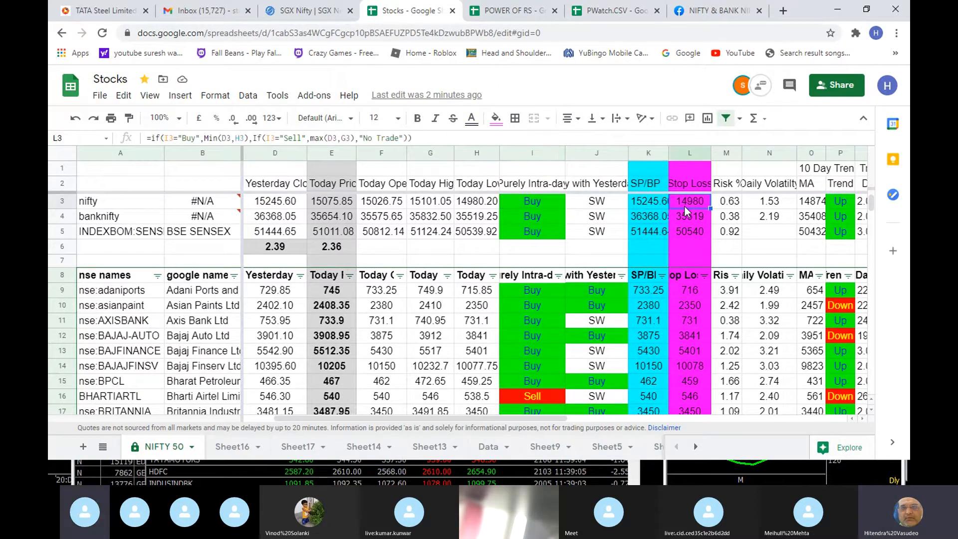
pyautogui.press('Right')
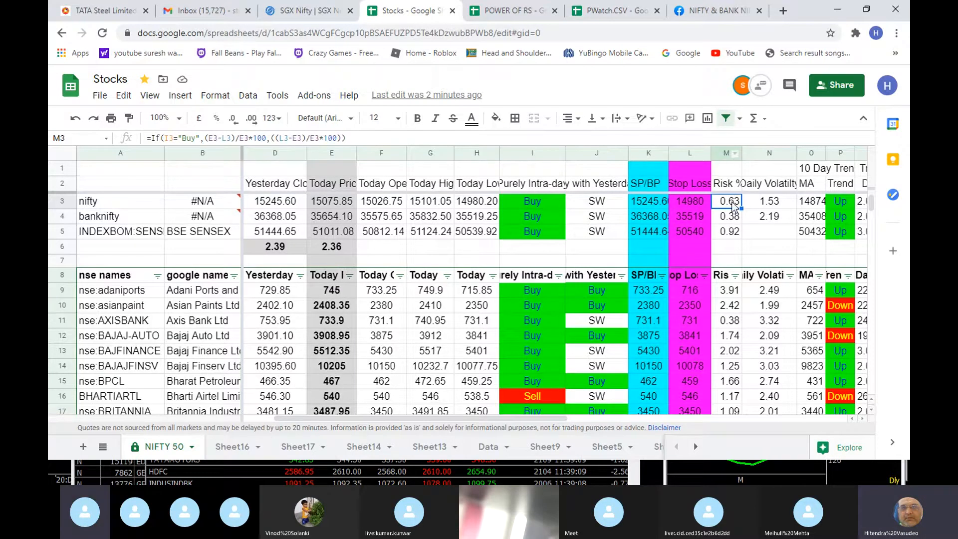
pyautogui.click(323, 204)
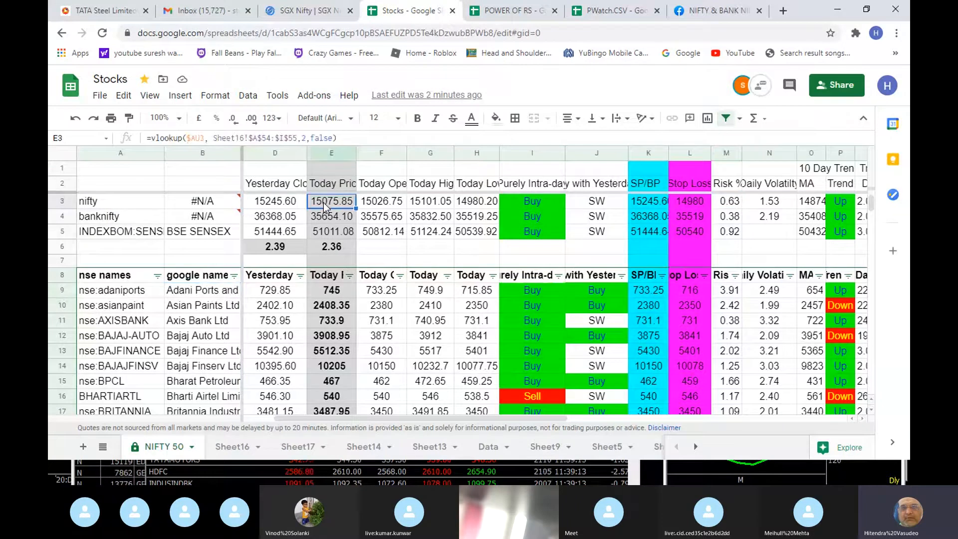
pyautogui.click(695, 200)
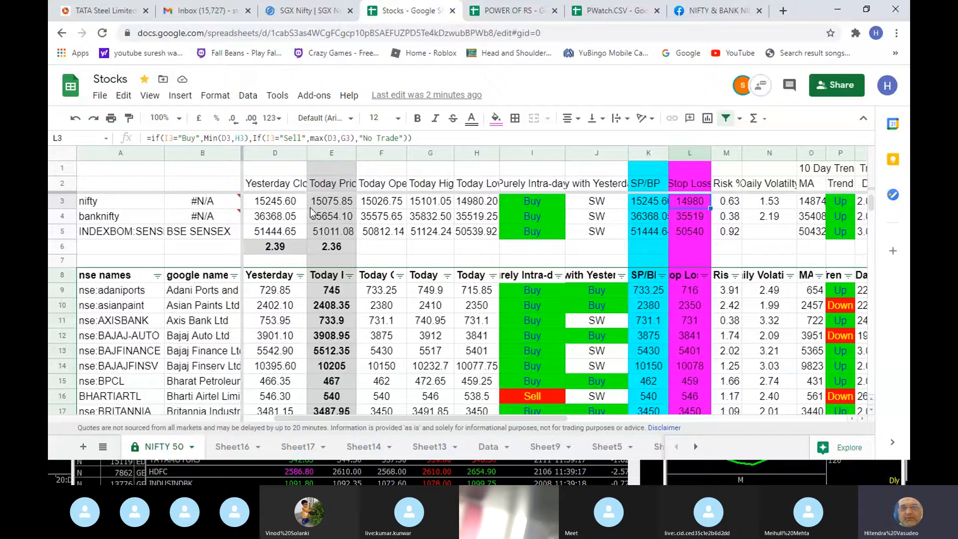
pyautogui.click(729, 202)
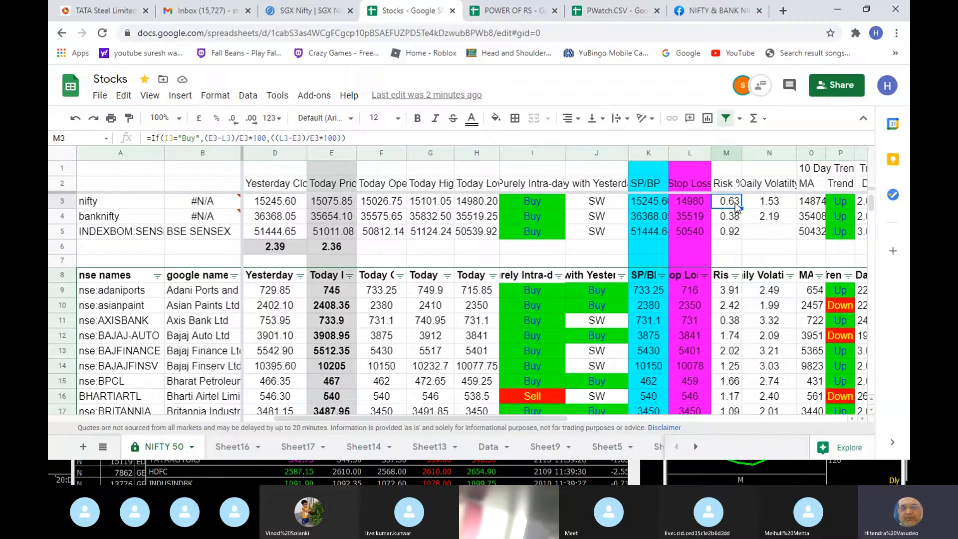
# - Review the Daily Volatility lookup and the 10 Day MA lookup of nifty
pyautogui.click(760, 206)
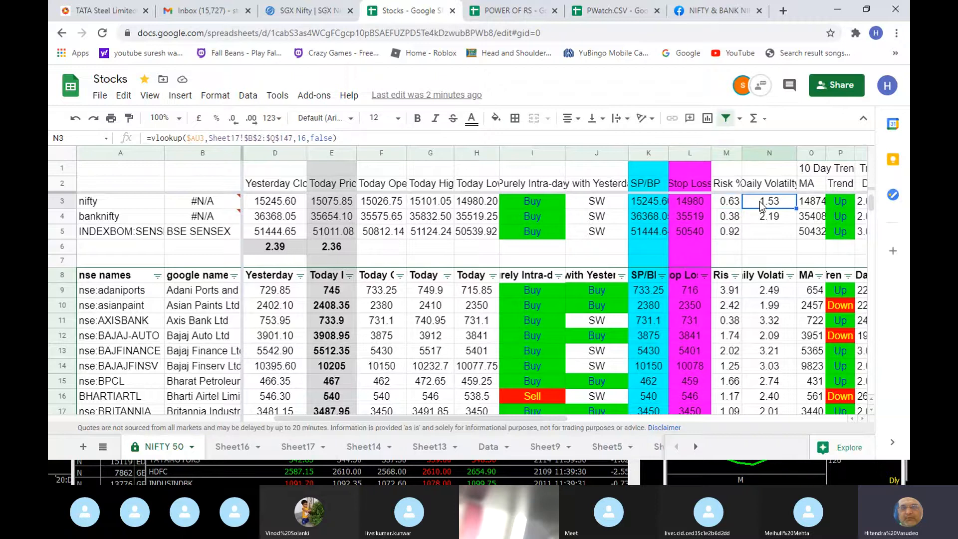
pyautogui.press('Up')
pyautogui.press('Down')
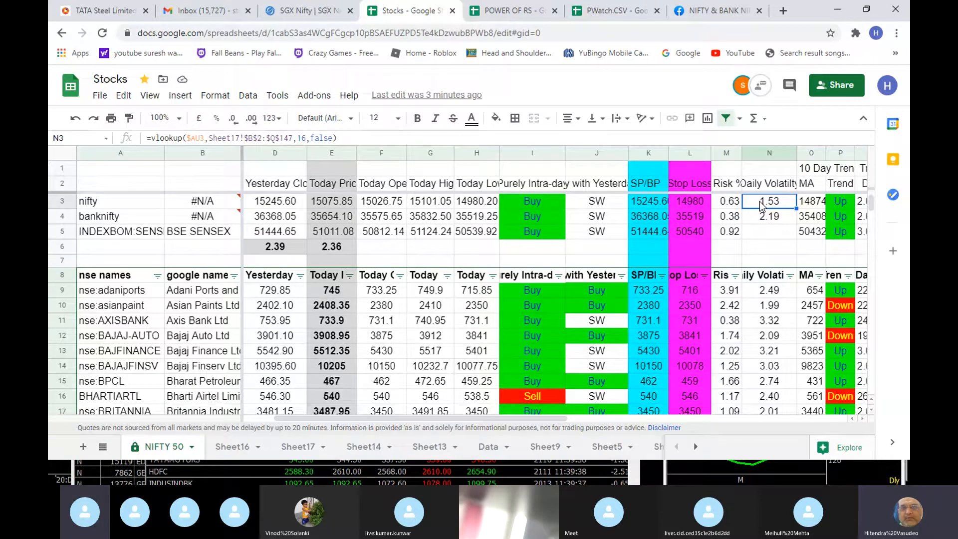
pyautogui.press('Right')
pyautogui.press('Right')
pyautogui.press('Right')
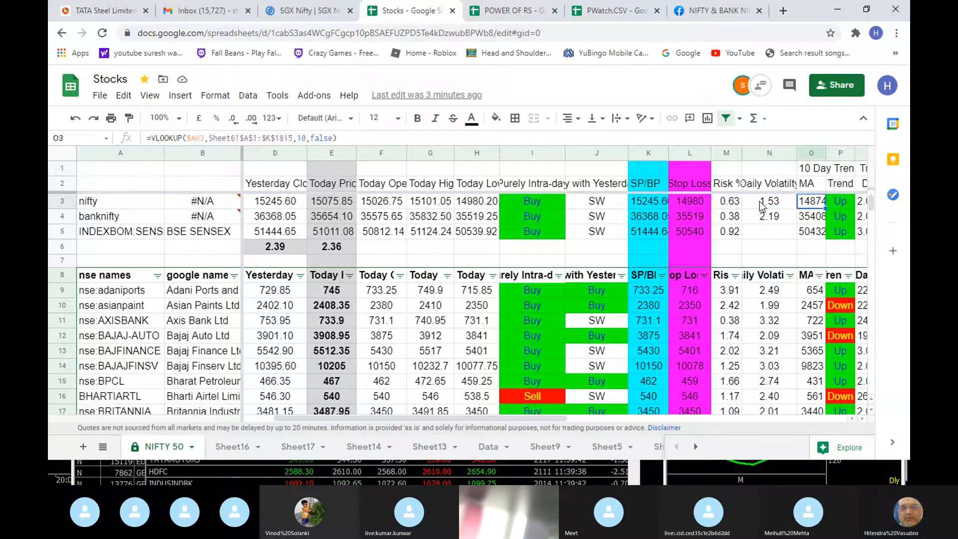
pyautogui.press('Left')
pyautogui.press('Left')
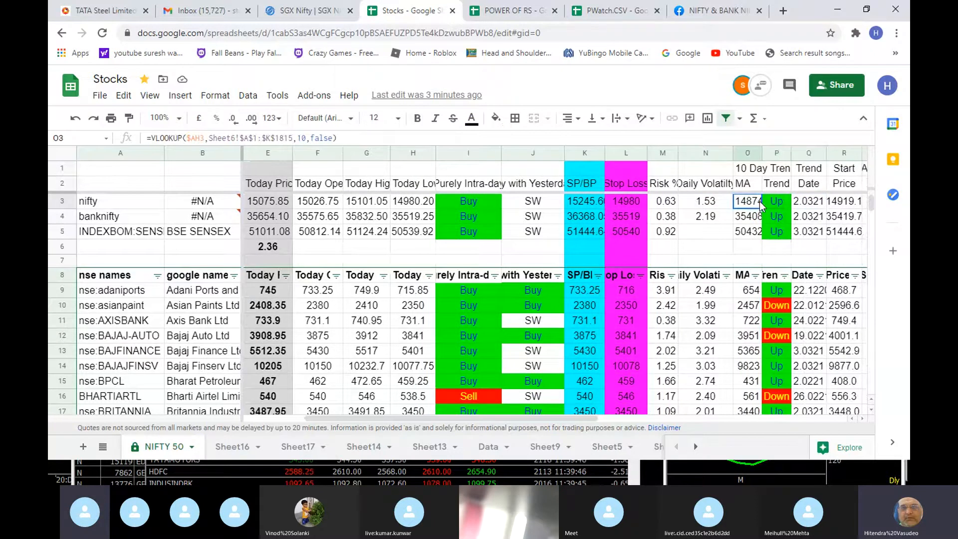
# - Examine nifty's 10 Day Trend formula against its MA, along with the Trend Date and Start Price cells
pyautogui.press('Right')
pyautogui.press('Right')
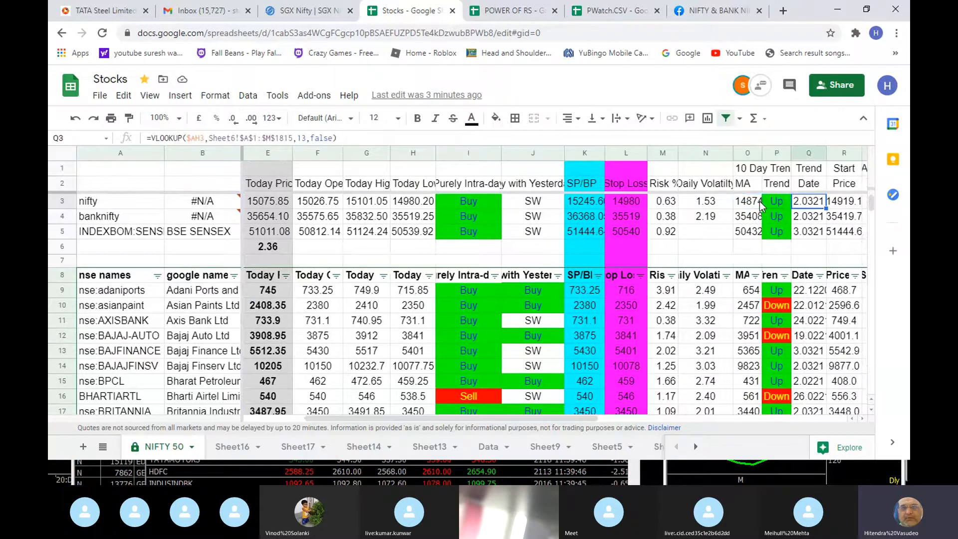
pyautogui.press('Left')
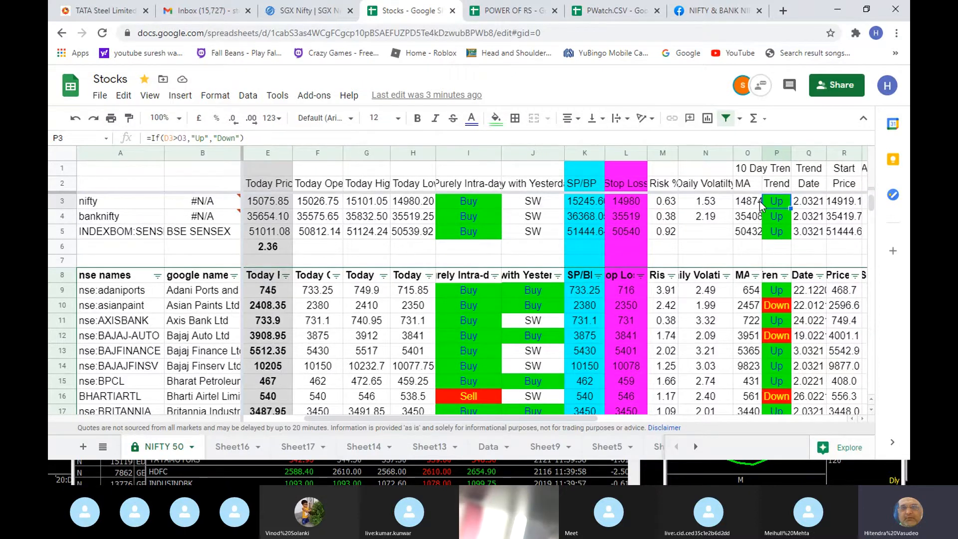
pyautogui.click(760, 202)
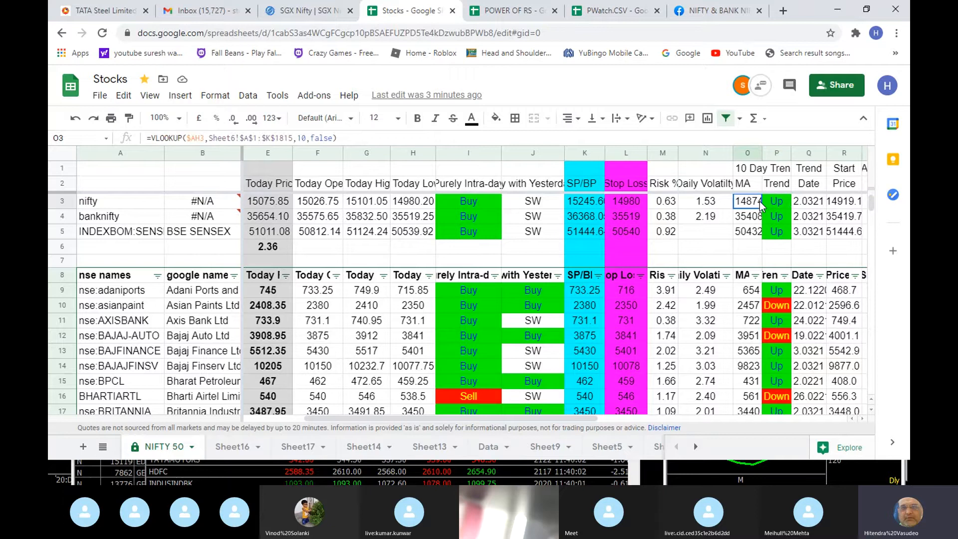
pyautogui.press('Right')
pyautogui.press('Right')
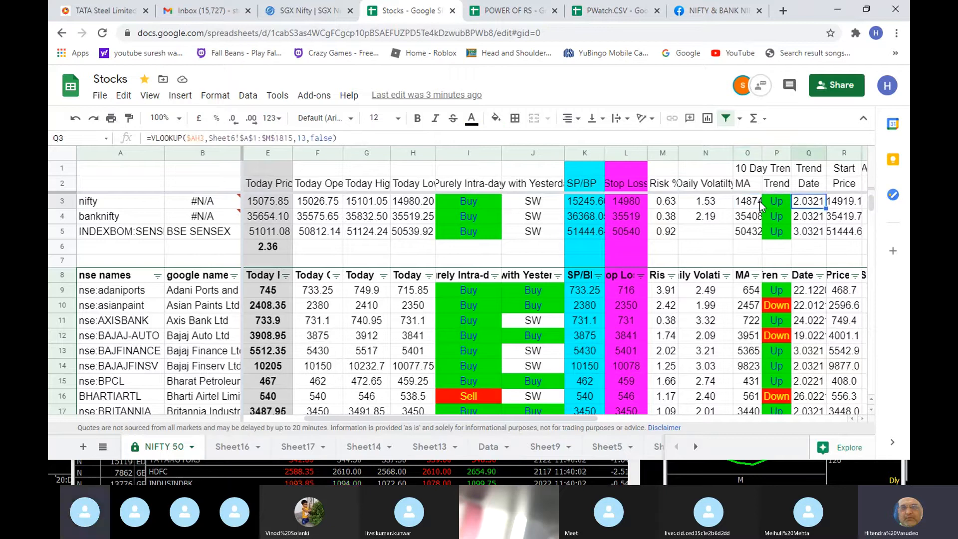
pyautogui.press('Right')
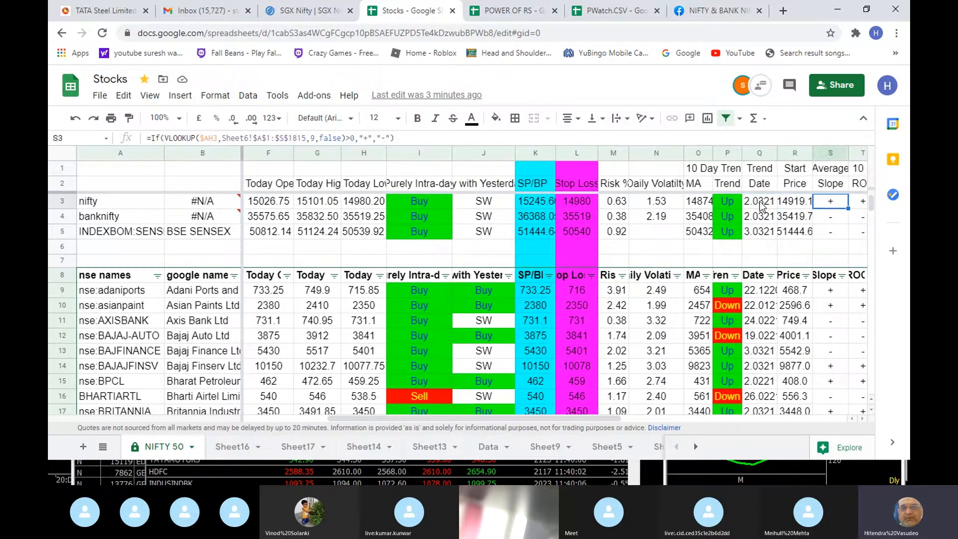
# - Compare the Average Slope cells of nifty and banknifty and look over nifty's 10 D ROC cell
pyautogui.press('Right')
pyautogui.press('Right')
pyautogui.press('Right')
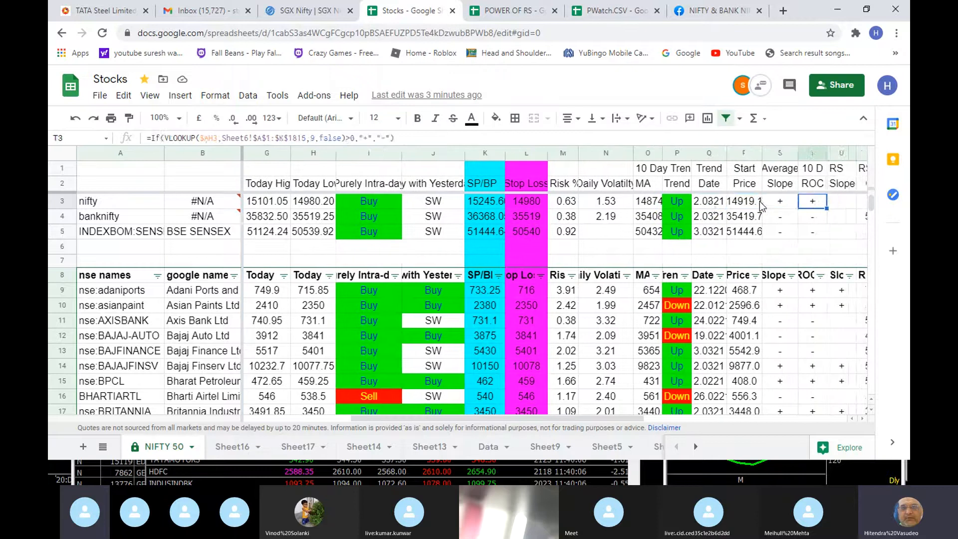
pyautogui.press('Right')
pyautogui.press('Right')
pyautogui.press('Left')
pyautogui.press('Left')
pyautogui.press('Left')
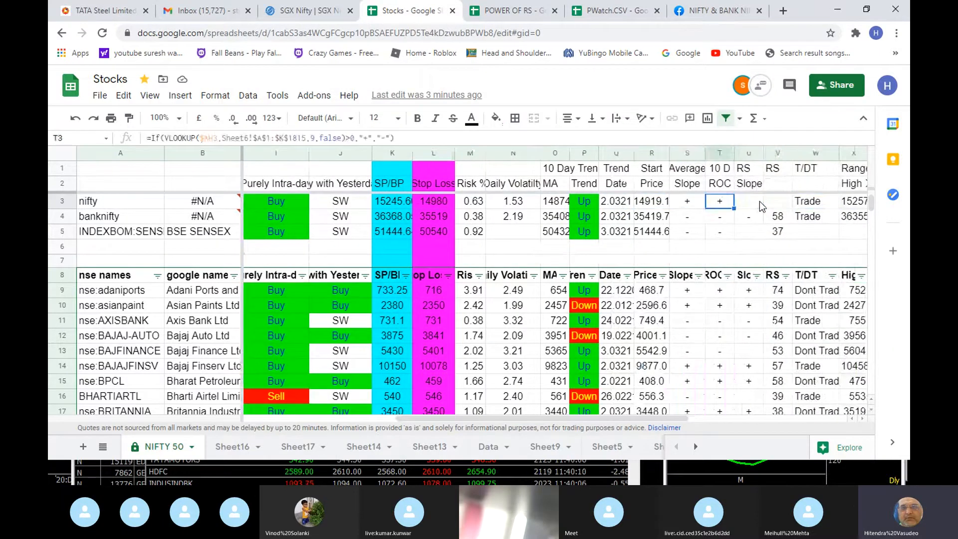
pyautogui.press('Left')
pyautogui.press('Up')
pyautogui.press('Down')
pyautogui.press('Down')
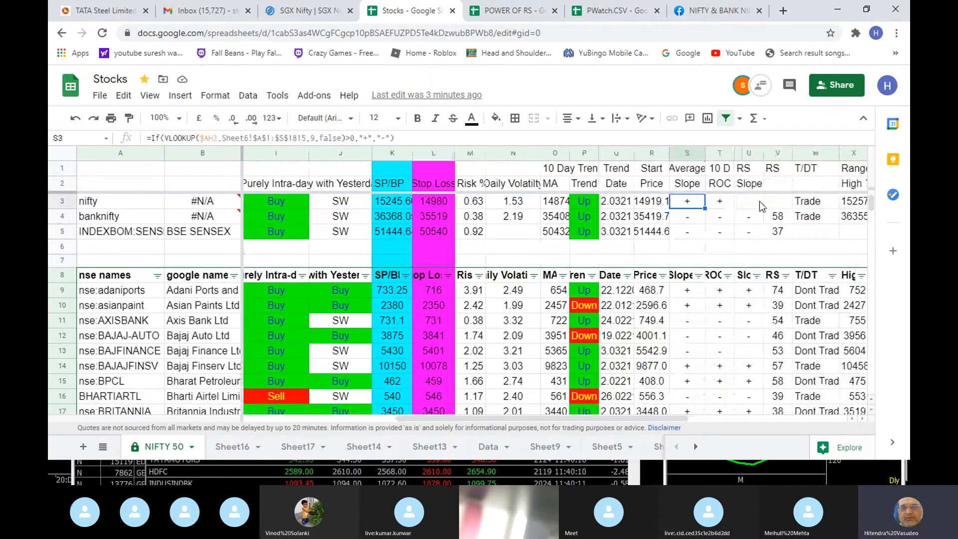
pyautogui.press('Up')
pyautogui.press('Down')
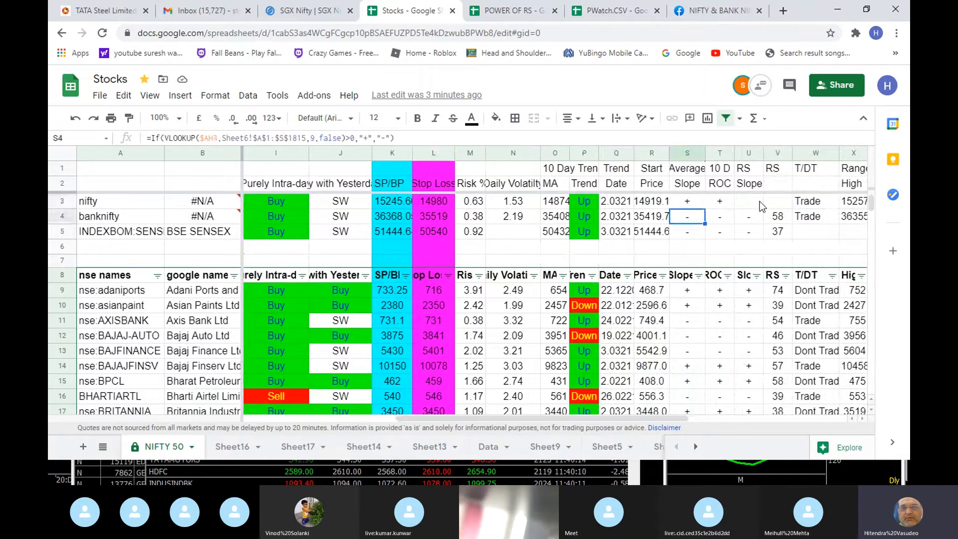
pyautogui.press('Up')
pyautogui.press('Right')
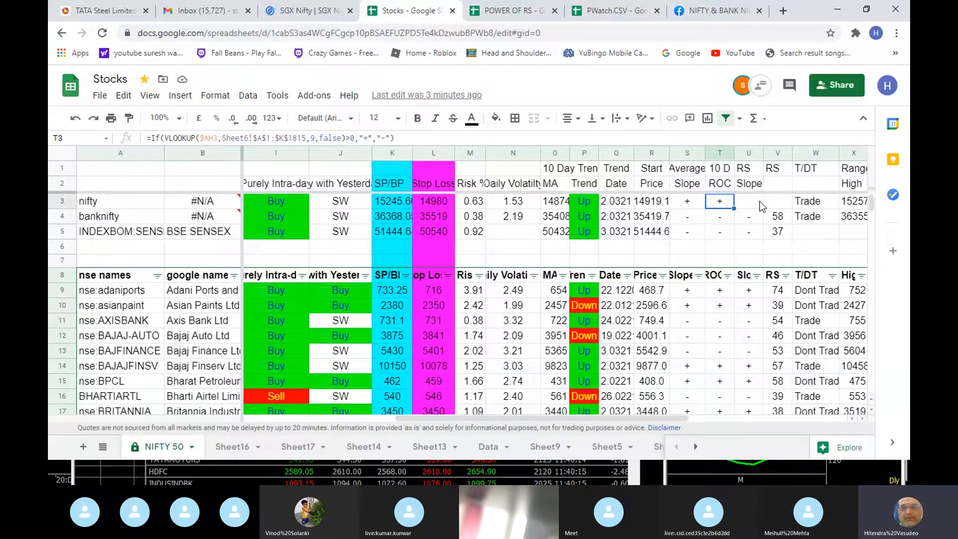
# - Review nifty's 10 D ROC, RS Slope and RS cells and the Trade/Dont Trade formula in the T/DT column
pyautogui.press('Up')
pyautogui.press('Up')
pyautogui.press('Down')
pyautogui.press('Down')
pyautogui.press('Up')
pyautogui.press('Down')
pyautogui.press('Right')
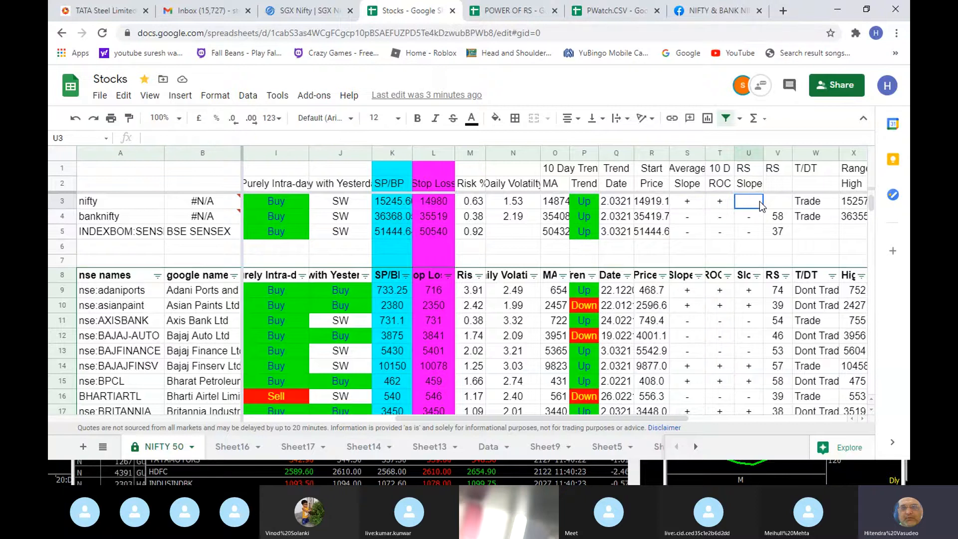
pyautogui.press('Right')
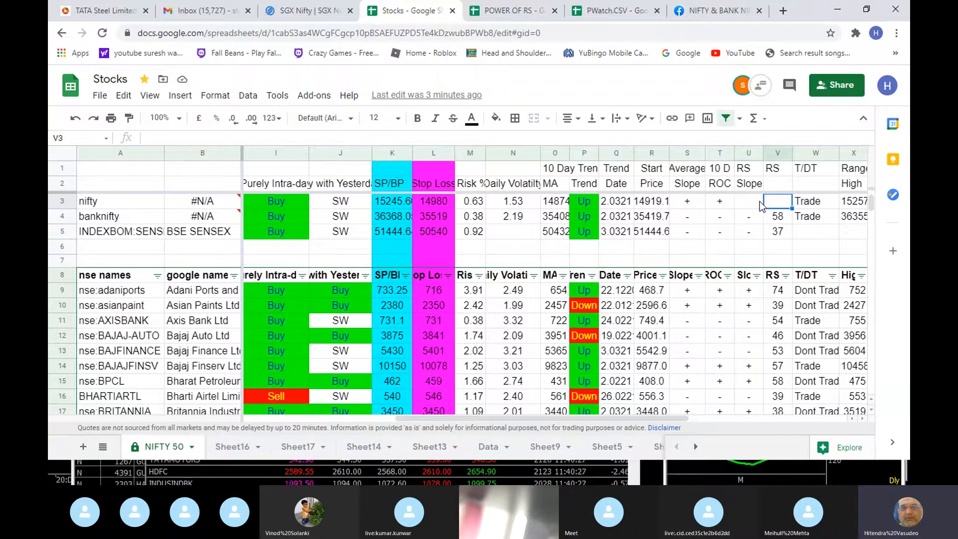
pyautogui.press('Right')
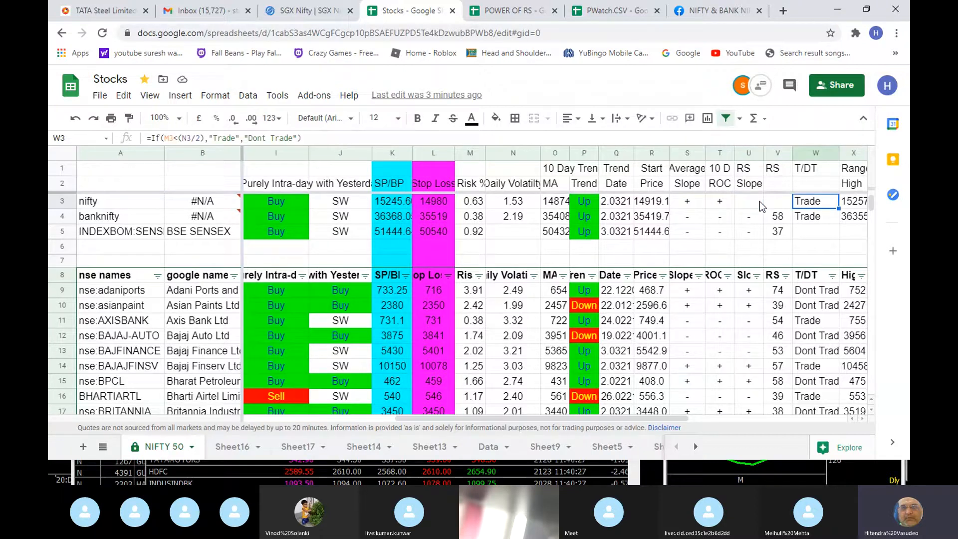
# - Go through the nifty row again from Yesterday Close across to the T/DT formula
pyautogui.press('Home')
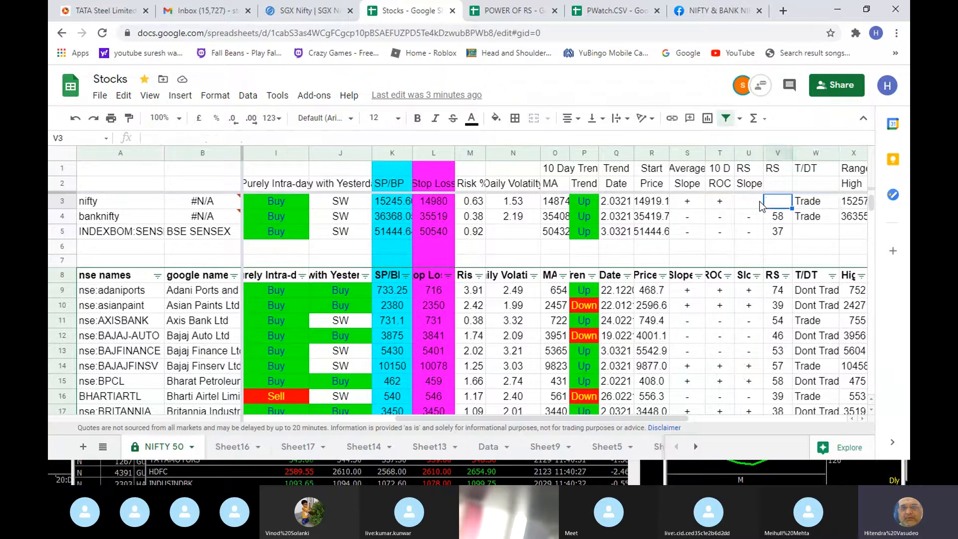
pyautogui.press('Right')
pyautogui.press('Right')
pyautogui.press('Right')
pyautogui.press('Right')
pyautogui.press('Right')
pyautogui.press('Right')
pyautogui.press('Right')
pyautogui.press('Right')
pyautogui.press('Right')
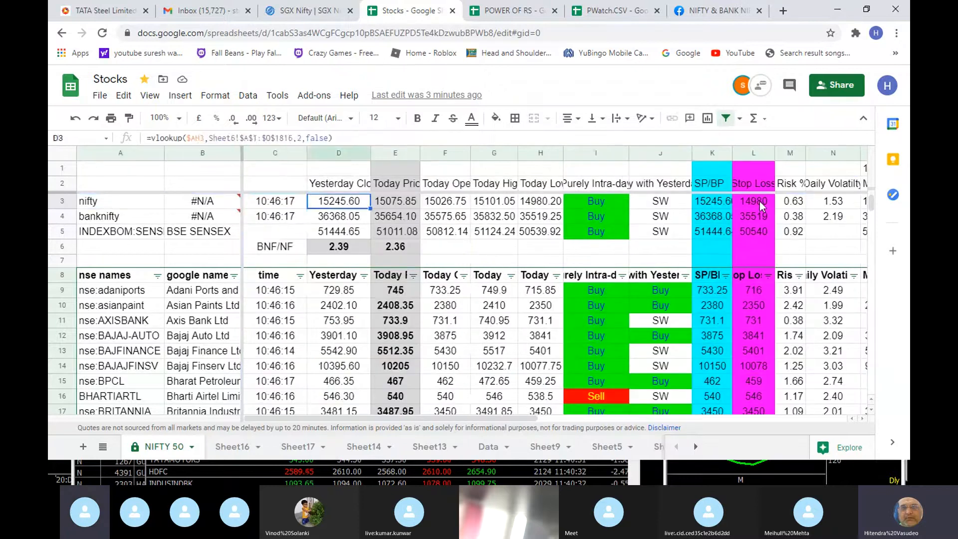
pyautogui.press('Right')
pyautogui.press('Right')
pyautogui.press('Right')
pyautogui.press('Right')
pyautogui.press('Right')
pyautogui.press('Right')
pyautogui.press('Right')
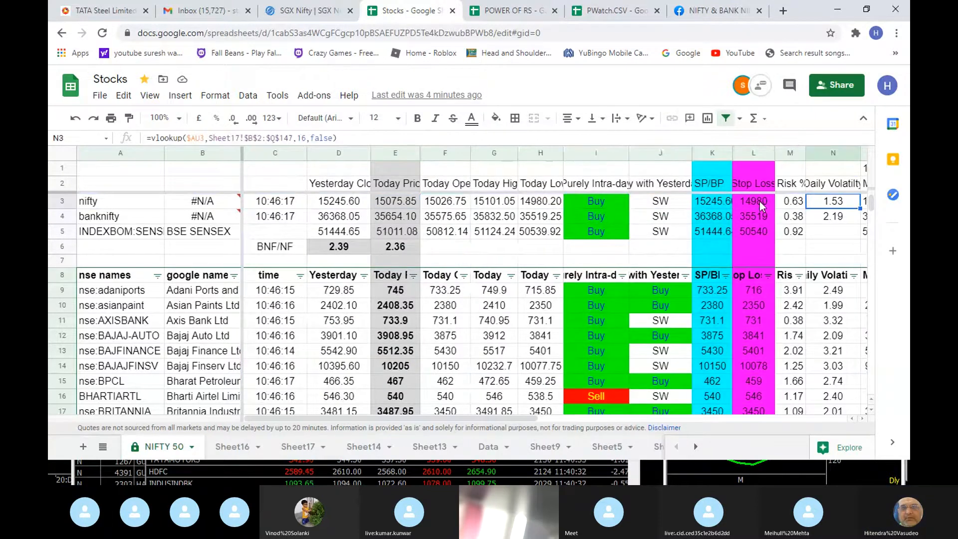
pyautogui.press('Right')
pyautogui.press('Right')
pyautogui.press('Right')
pyautogui.press('Right')
pyautogui.press('Right')
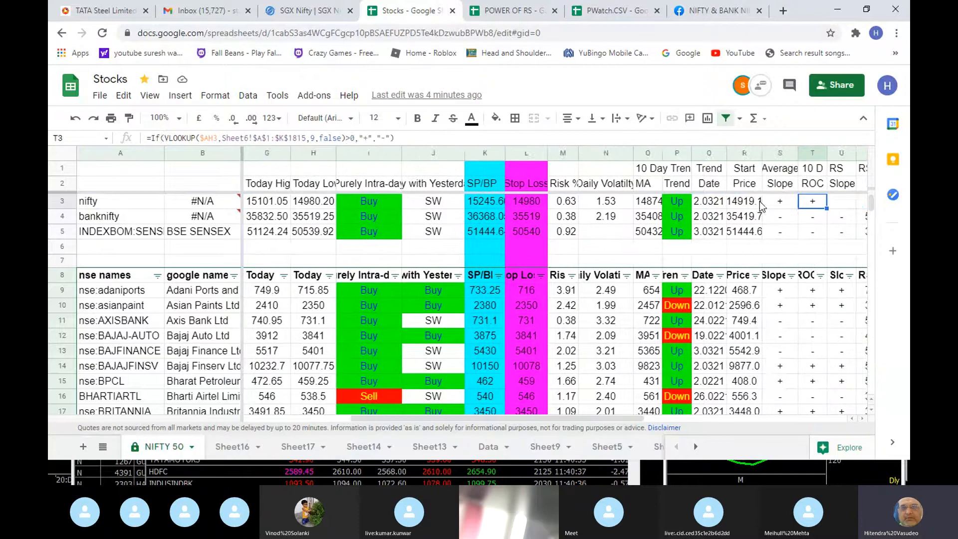
pyautogui.press('Right')
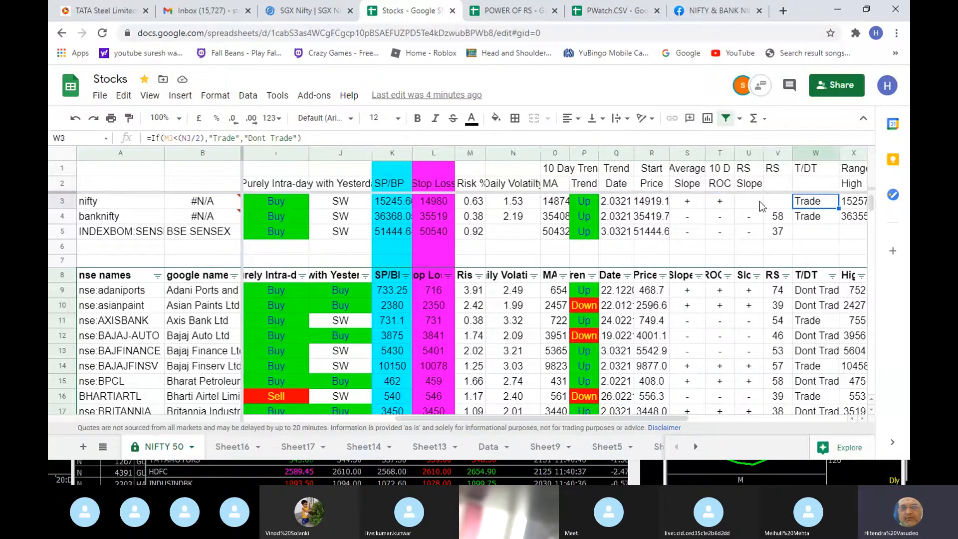
# - Check the Risk % and Daily Volatility cells of nifty that its T/DT formula compares
pyautogui.press('Left')
pyautogui.press('Left')
pyautogui.press('Left')
pyautogui.press('Left')
pyautogui.press('Left')
pyautogui.press('Left')
pyautogui.press('Left')
pyautogui.press('Left')
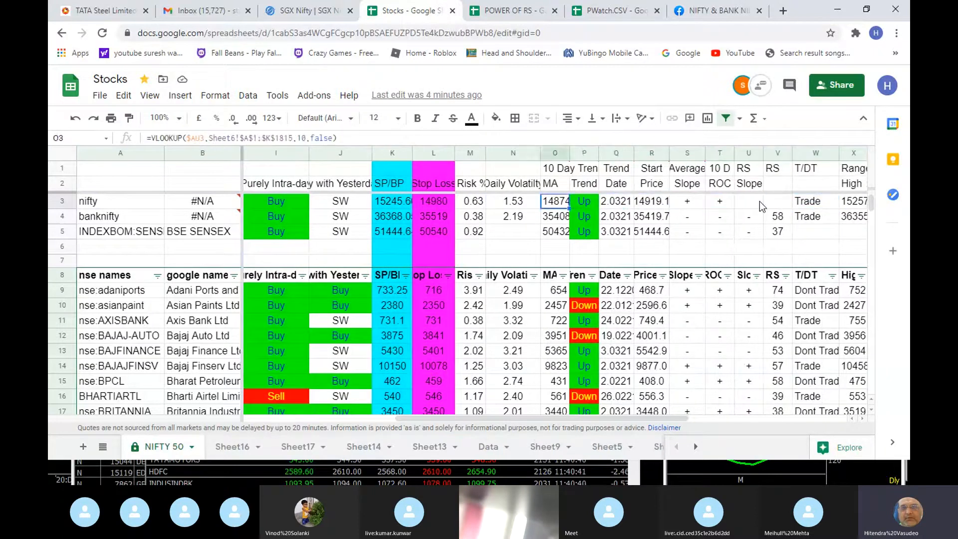
pyautogui.press('Left')
pyautogui.press('Left')
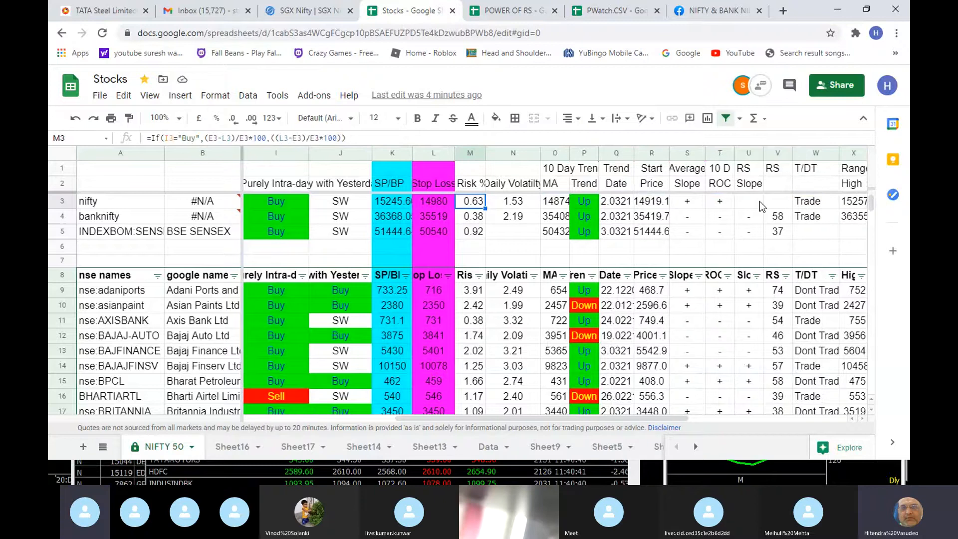
pyautogui.press('Right')
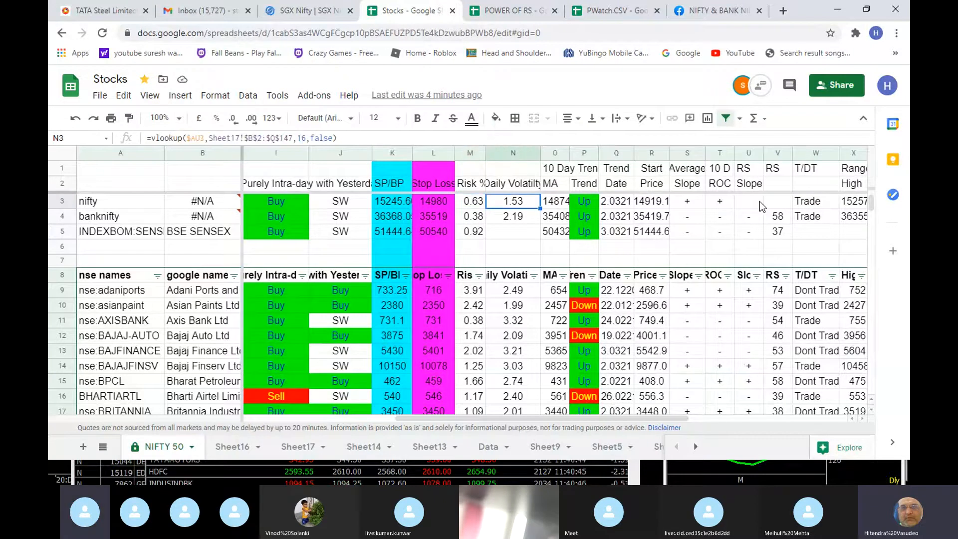
# - Compare nifty's Risk % formula with its Daily Volatility lookup and check the Purely Intra-day signal formula
pyautogui.press('Left')
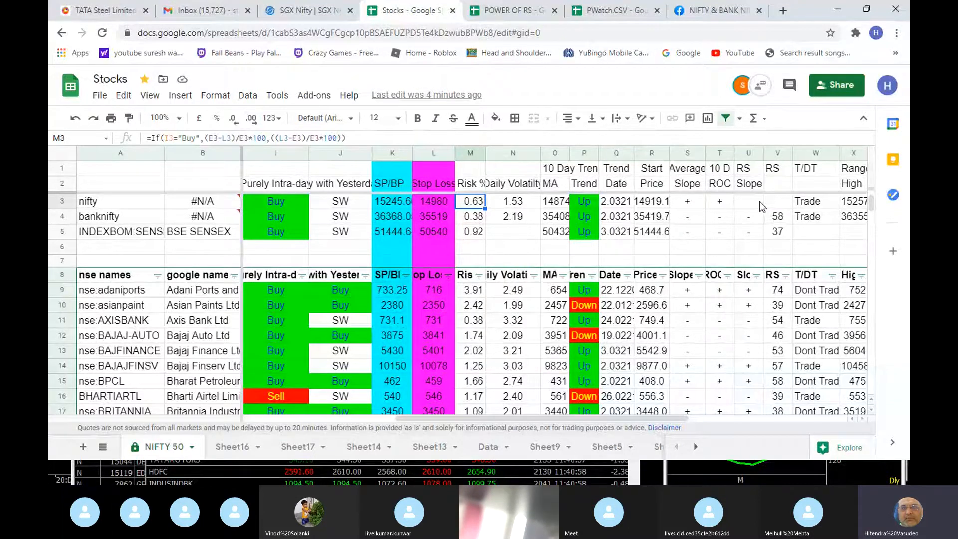
pyautogui.press('Right')
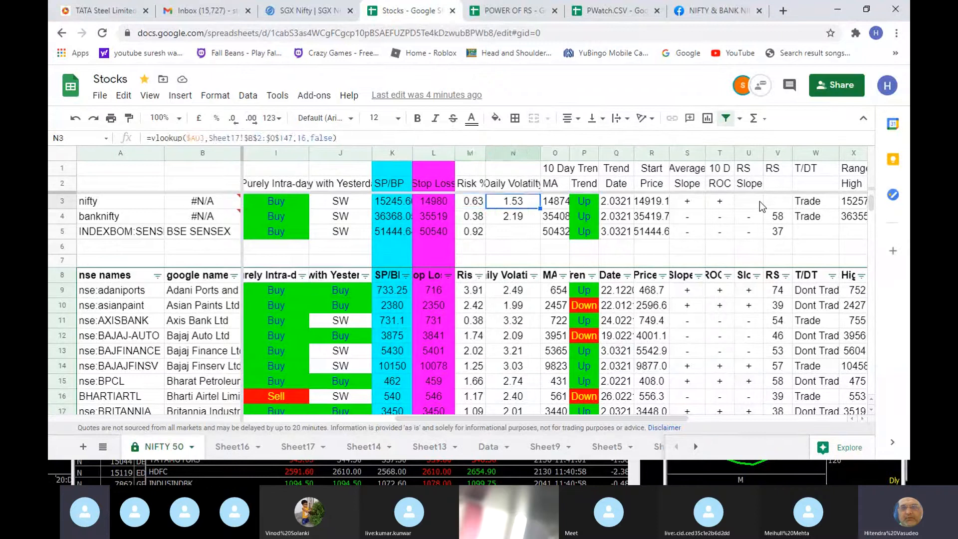
pyautogui.press('Left')
pyautogui.press('Left')
pyautogui.press('Left')
pyautogui.press('Left')
pyautogui.press('Left')
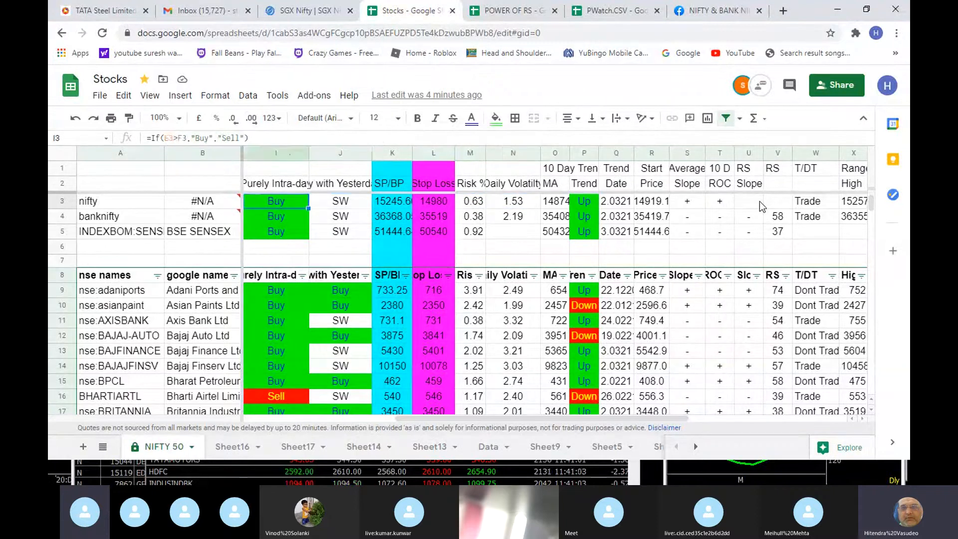
# - Go from nifty's Purely Intra-day signal back to its Risk % and Daily Volatility cells and review both again
pyautogui.press('Right')
pyautogui.press('Right')
pyautogui.press('Right')
pyautogui.press('Right')
pyautogui.press('Right')
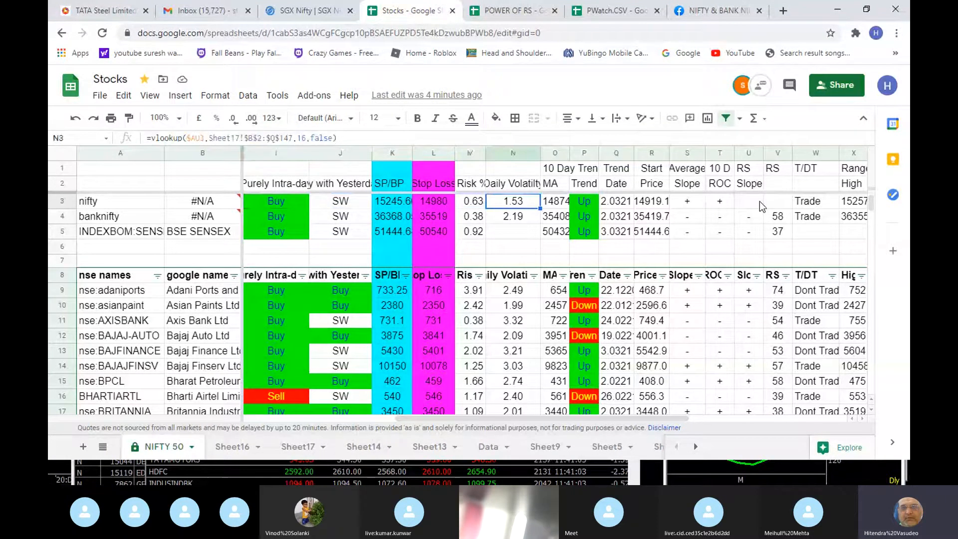
pyautogui.press('Left')
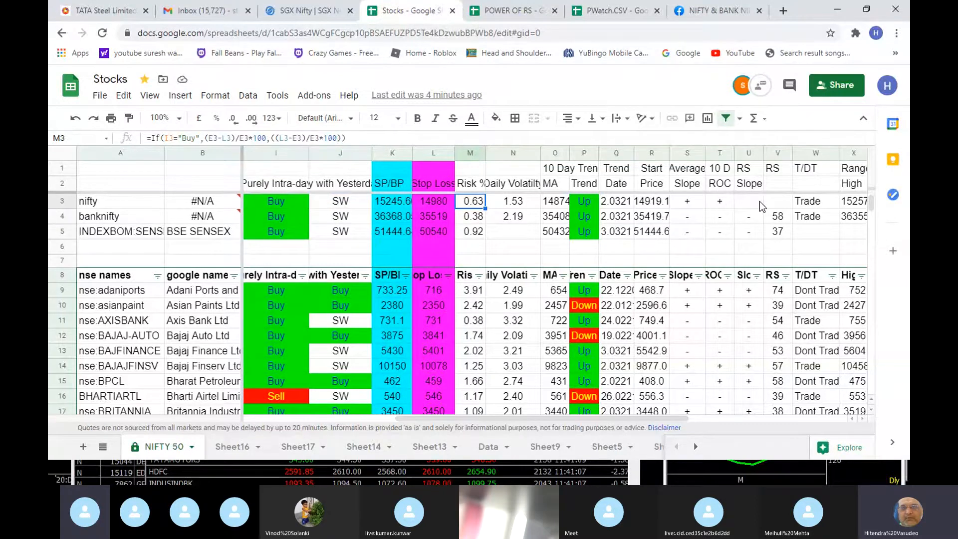
pyautogui.press('Right')
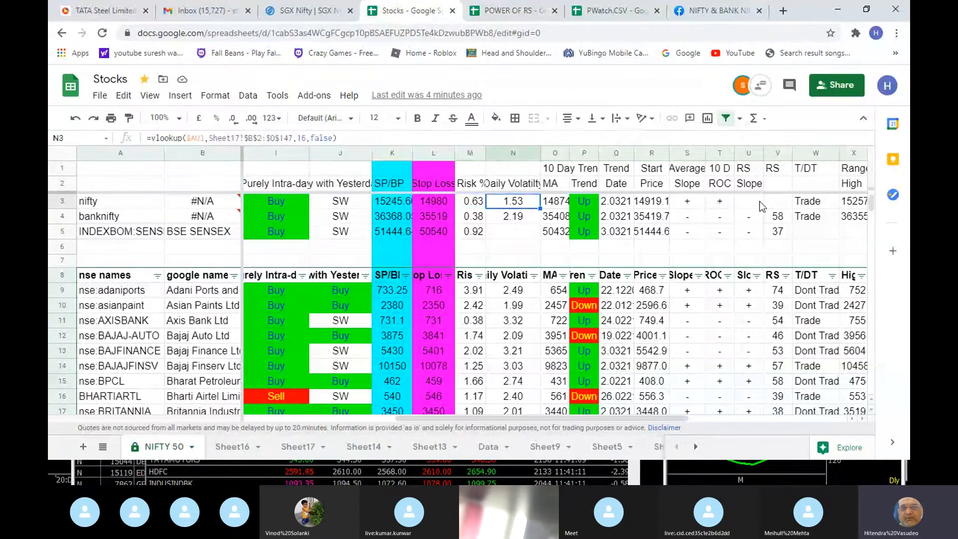
# - Look across nifty's 10-day trend and slope cells to the Trade/Dont Trade formula in the T/DT column
pyautogui.press('Right')
pyautogui.press('Right')
pyautogui.press('Right')
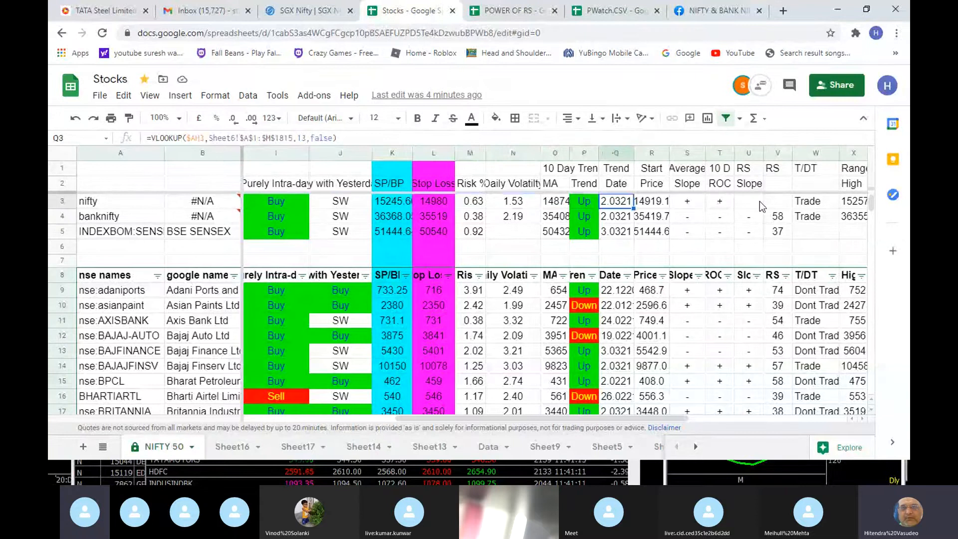
pyautogui.press('Right')
pyautogui.press('Right')
pyautogui.press('Right')
pyautogui.press('Right')
pyautogui.press('Right')
pyautogui.press('Right')
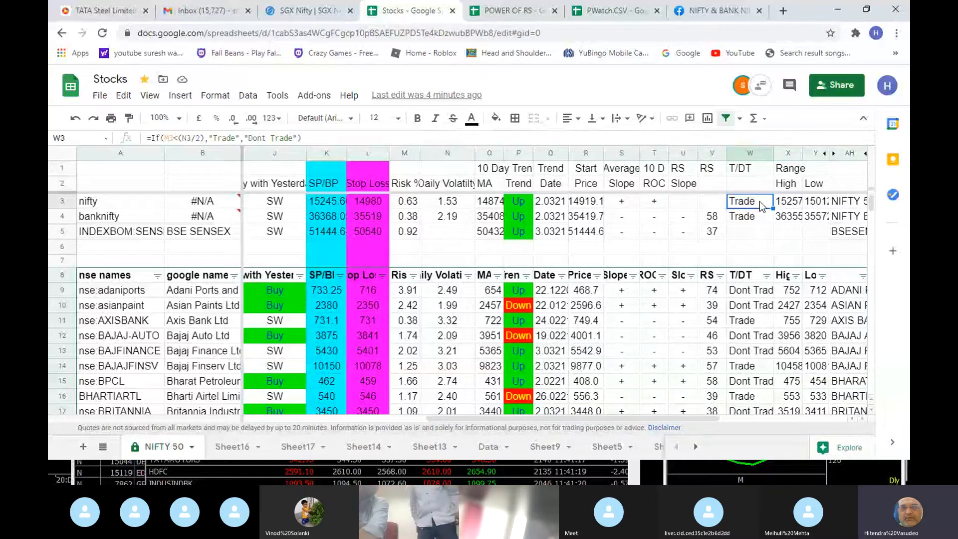
# - Compare the T/DT formula of nse:adaniports with the one in the nifty row
pyautogui.press('Down')
pyautogui.press('Down')
pyautogui.press('Down')
pyautogui.press('Down')
pyautogui.press('Down')
pyautogui.press('Down')
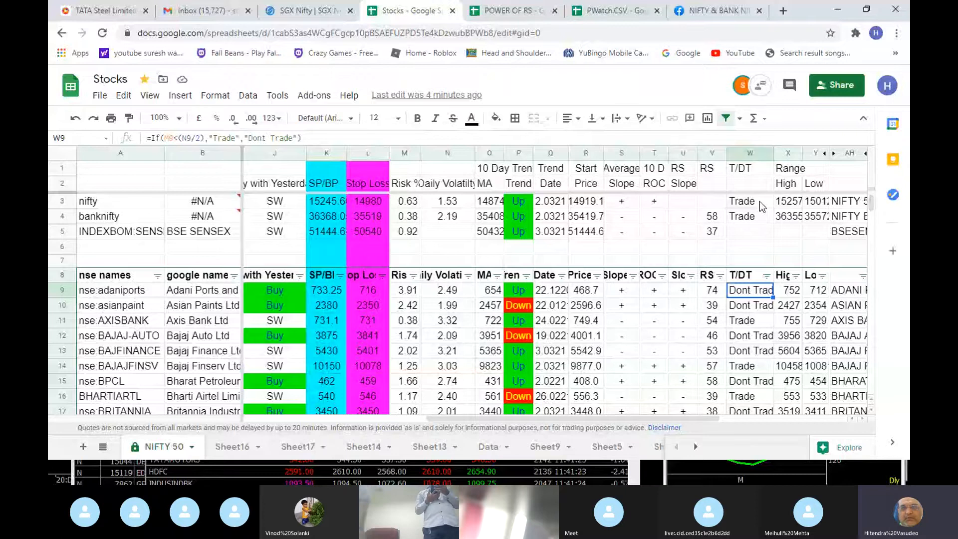
pyautogui.press('Up')
pyautogui.press('Up')
pyautogui.press('Up')
pyautogui.press('Up')
pyautogui.press('Up')
pyautogui.press('Up')
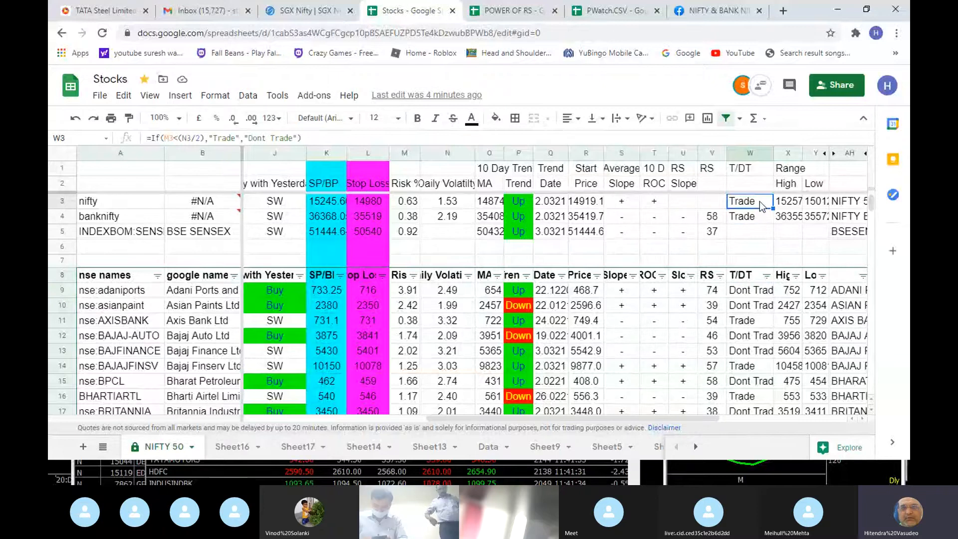
# - Examine the formulas in nifty's Range High and Range Low cells
pyautogui.press('Right')
pyautogui.press('Right')
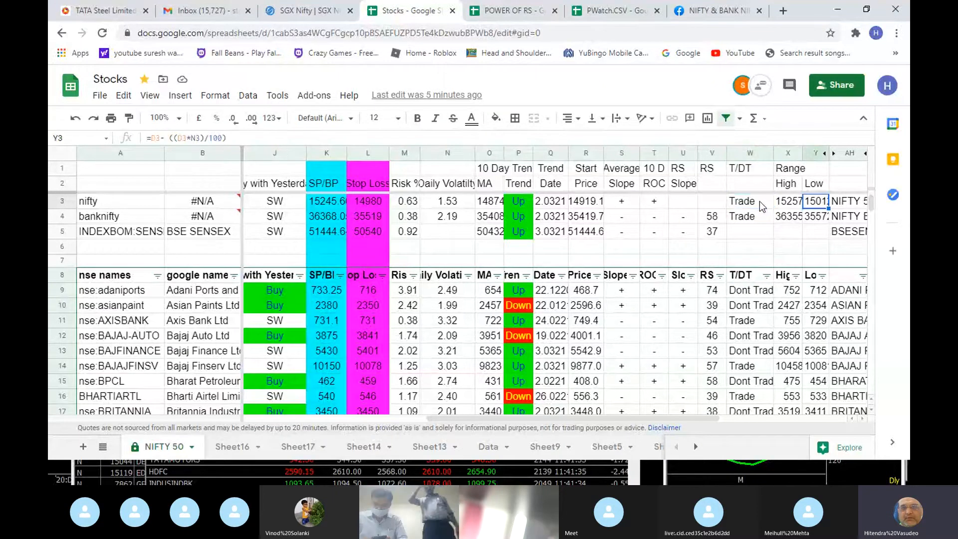
pyautogui.press('Left')
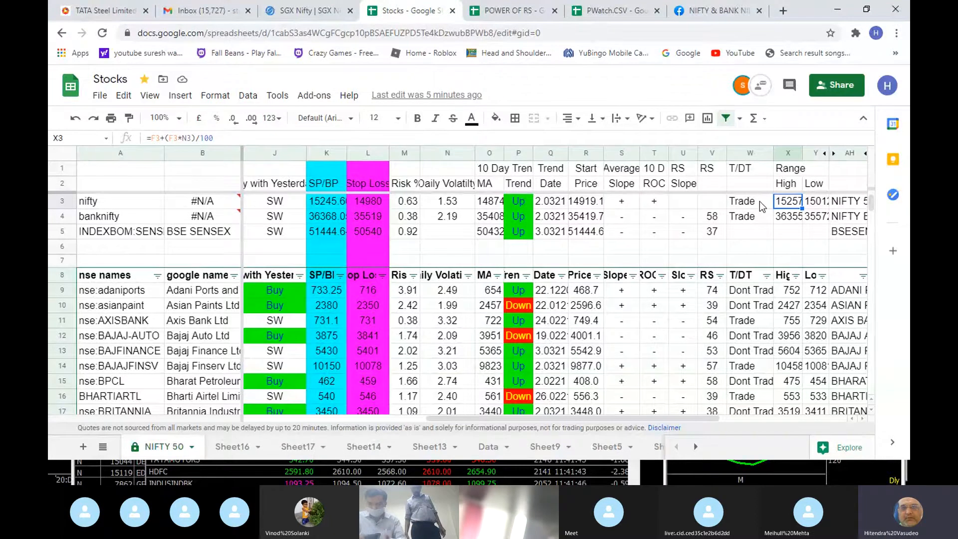
pyautogui.press('Right')
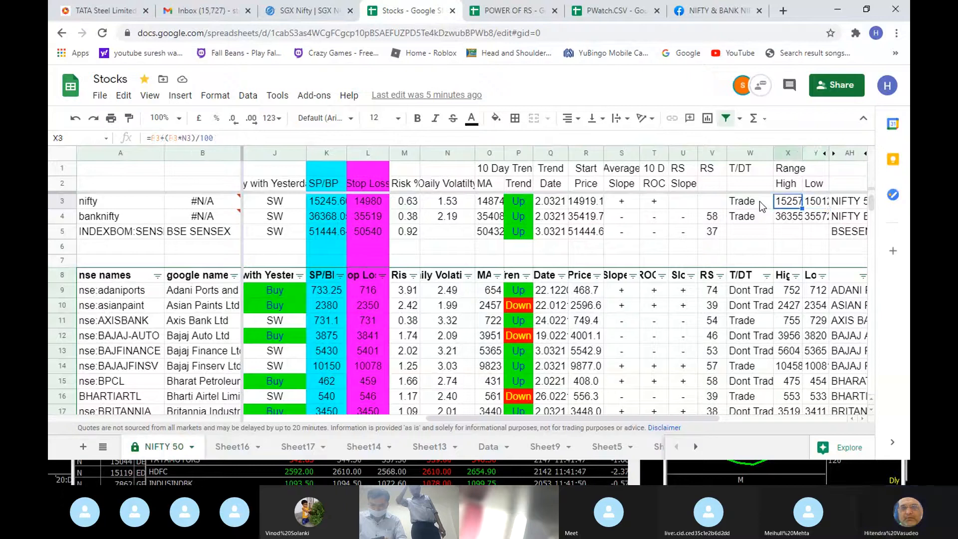
pyautogui.press('Left')
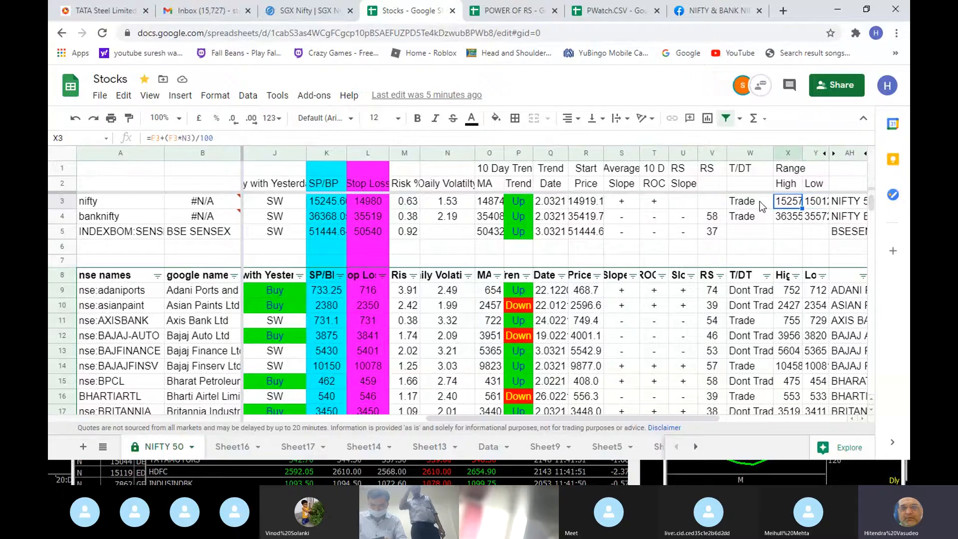
pyautogui.press('Right')
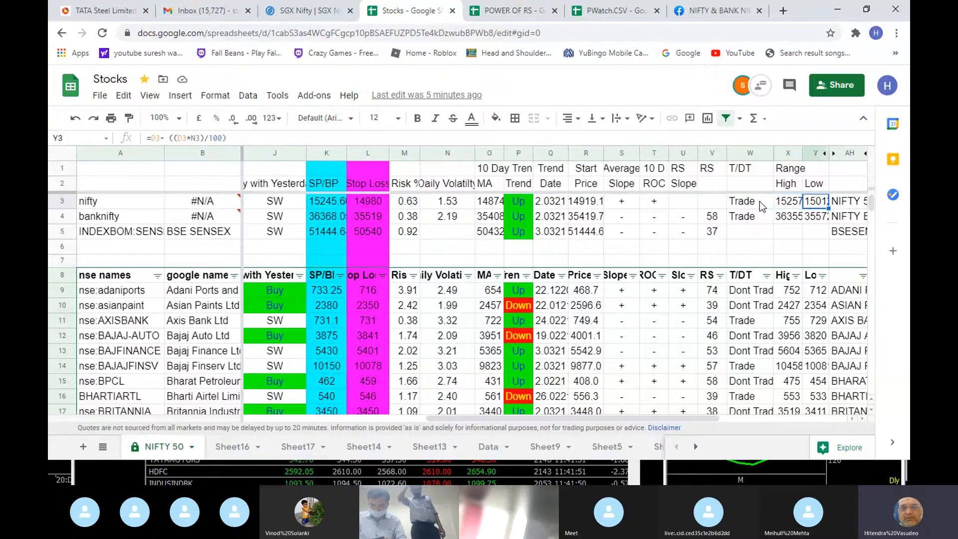
# - Go across nifty's S3 to S1 support, CP Pivot and R1 to R3 resistance levels up to its symbol cell
pyautogui.press('Right')
pyautogui.press('Right')
pyautogui.press('Right')
pyautogui.press('Right')
pyautogui.press('Right')
pyautogui.press('Right')
pyautogui.press('Right')
pyautogui.press('Right')
pyautogui.press('Right')
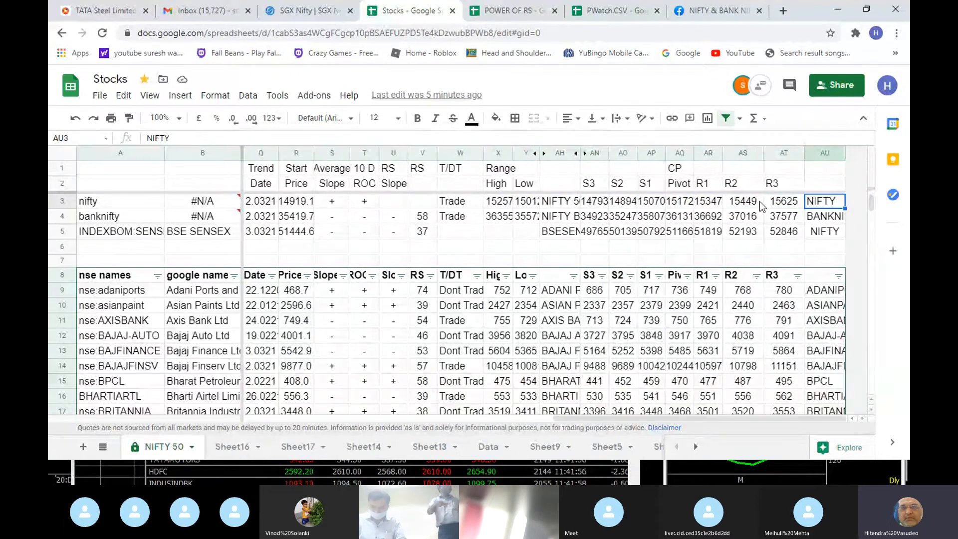
# - Look over nifty's R1, R2 and R3 resistance levels and check the R1 formula
pyautogui.press('Left')
pyautogui.press('Left')
pyautogui.press('Left')
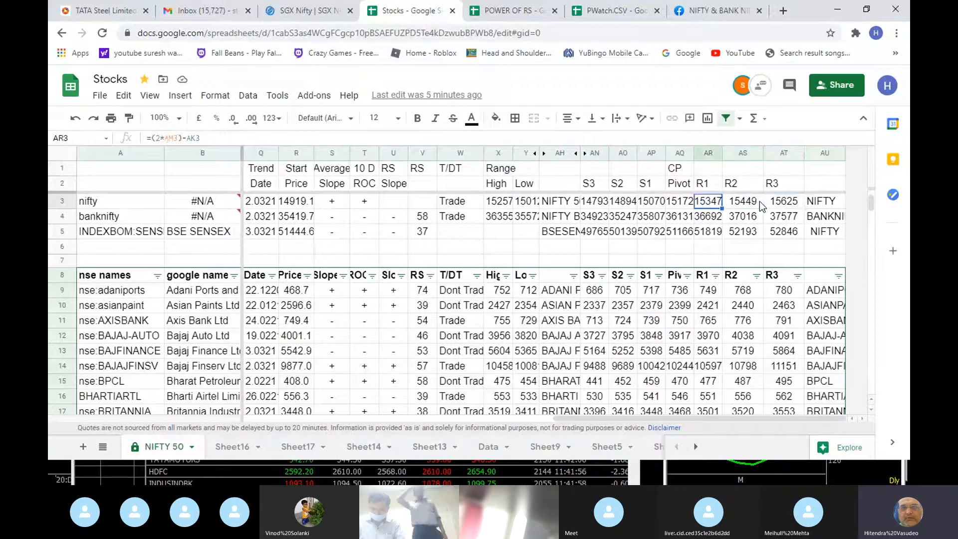
pyautogui.press('Right')
pyautogui.press('Right')
pyautogui.press('Right')
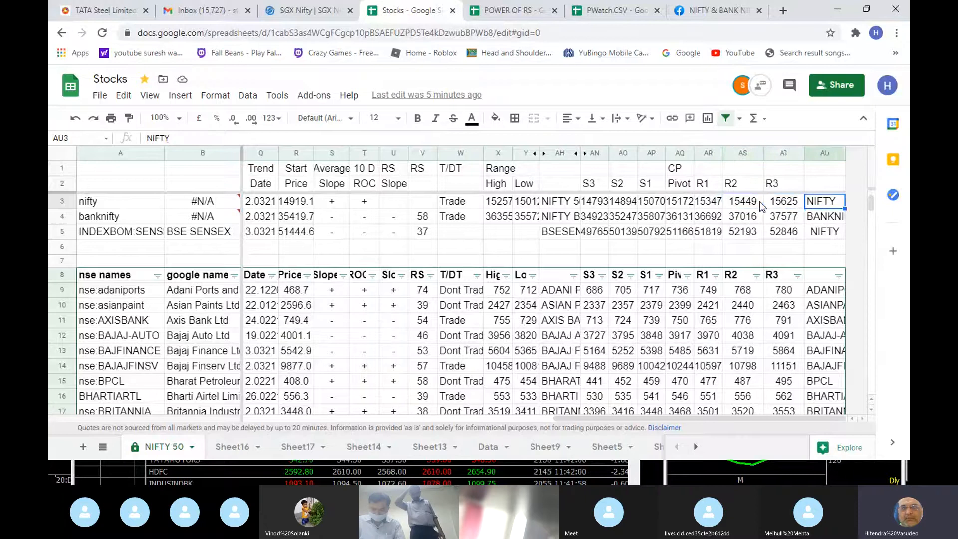
# - Return along the nifty row and check its 10 D ROC, 10-day MA and Trend formulas
pyautogui.press('Left')
pyautogui.press('Left')
pyautogui.press('Left')
pyautogui.press('Left')
pyautogui.press('Left')
pyautogui.press('Left')
pyautogui.press('Left')
pyautogui.press('Left')
pyautogui.press('Left')
pyautogui.press('Left')
pyautogui.press('Left')
pyautogui.press('Left')
pyautogui.press('Left')
pyautogui.press('Left')
pyautogui.press('Left')
pyautogui.press('Left')
pyautogui.press('Left')
pyautogui.press('Left')
pyautogui.press('Left')
pyautogui.press('Left')
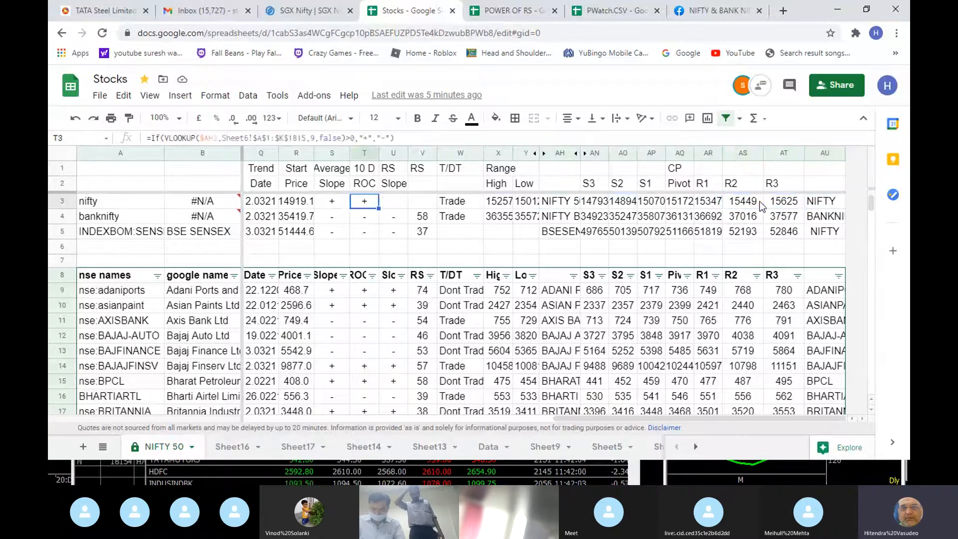
pyautogui.press('Right')
pyautogui.press('Right')
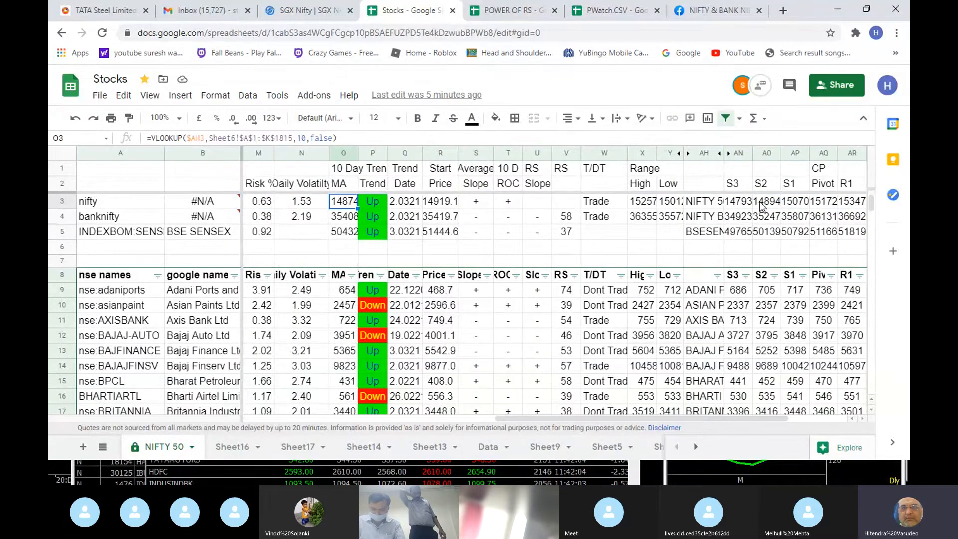
pyautogui.press('Right')
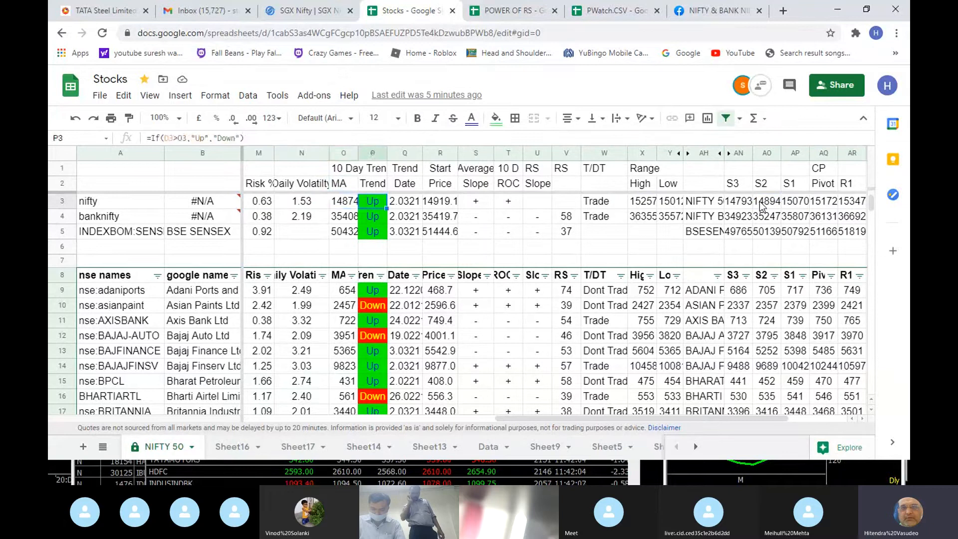
# - Go back to the start of the nifty row and review its Intra-day with Yesterday close formula and column heading
pyautogui.press('Left')
pyautogui.press('Left')
pyautogui.press('Left')
pyautogui.press('Left')
pyautogui.press('Left')
pyautogui.press('Left')
pyautogui.press('Left')
pyautogui.press('Left')
pyautogui.press('Left')
pyautogui.press('Left')
pyautogui.press('Left')
pyautogui.press('Left')
pyautogui.press('Left')
pyautogui.press('Left')
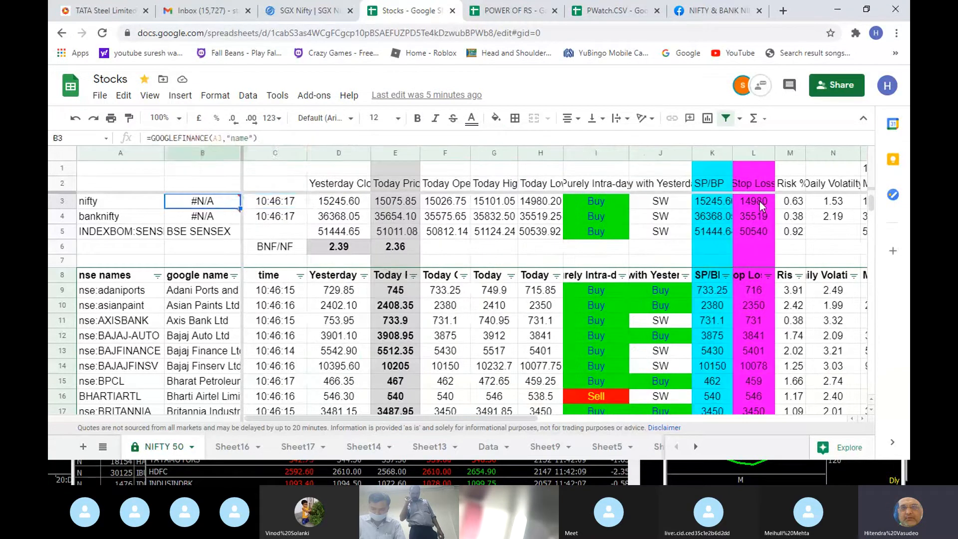
pyautogui.press('Right')
pyautogui.press('Right')
pyautogui.press('Right')
pyautogui.press('Right')
pyautogui.press('Right')
pyautogui.press('Right')
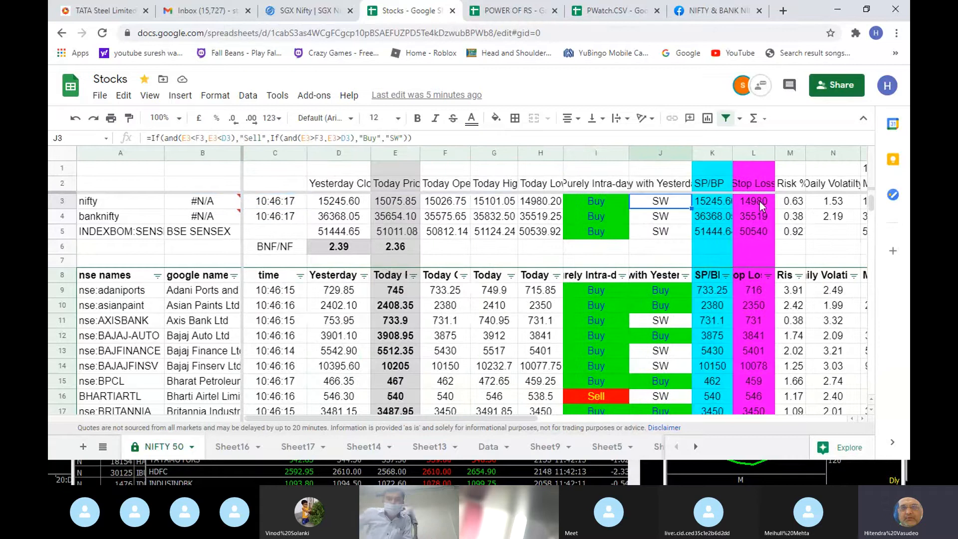
pyautogui.press('Up')
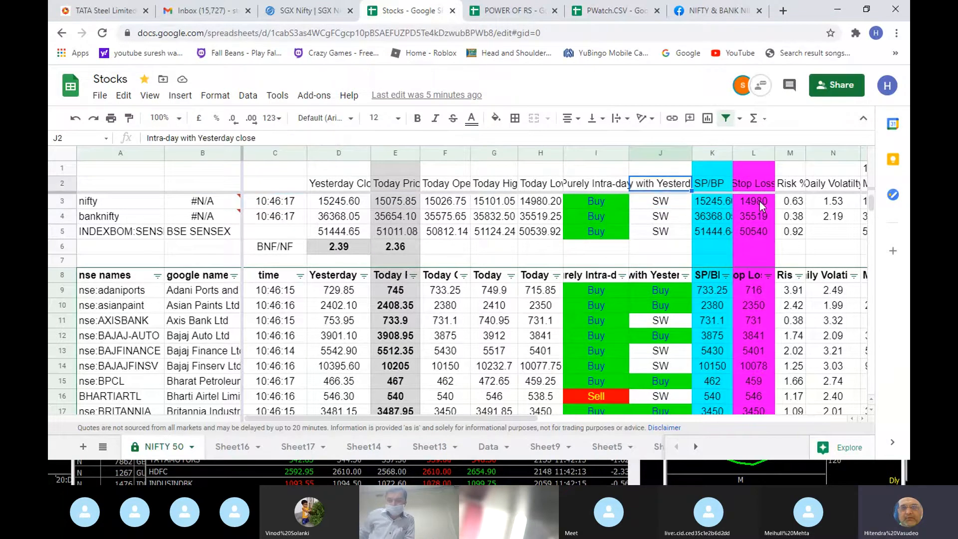
pyautogui.press('Down')
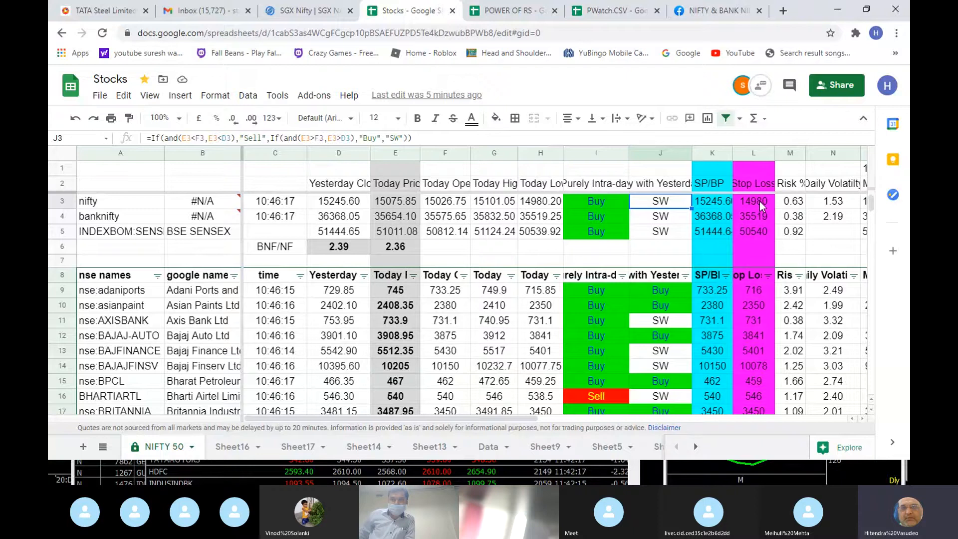
# - Compare the BNF/NF ratio formulas under the Today Price and Yesterday Close columns
pyautogui.press('Left')
pyautogui.press('Left')
pyautogui.press('Left')
pyautogui.press('Left')
pyautogui.press('Left')
pyautogui.press('Down')
pyautogui.press('Down')
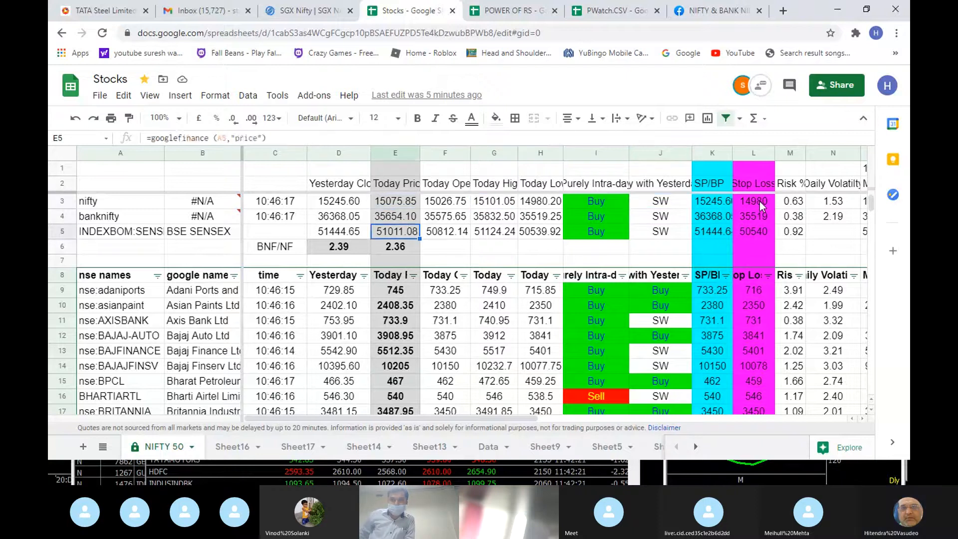
pyautogui.press('Down')
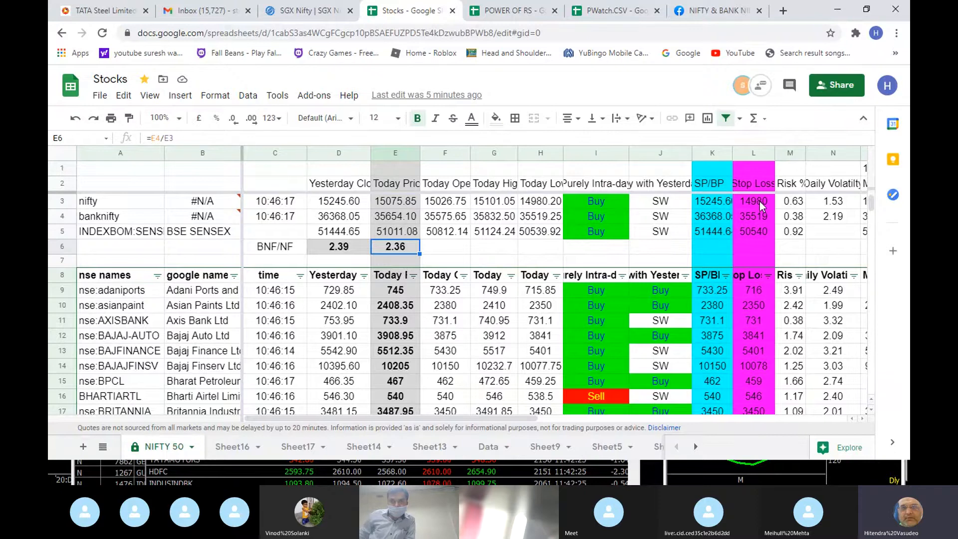
pyautogui.press('Left')
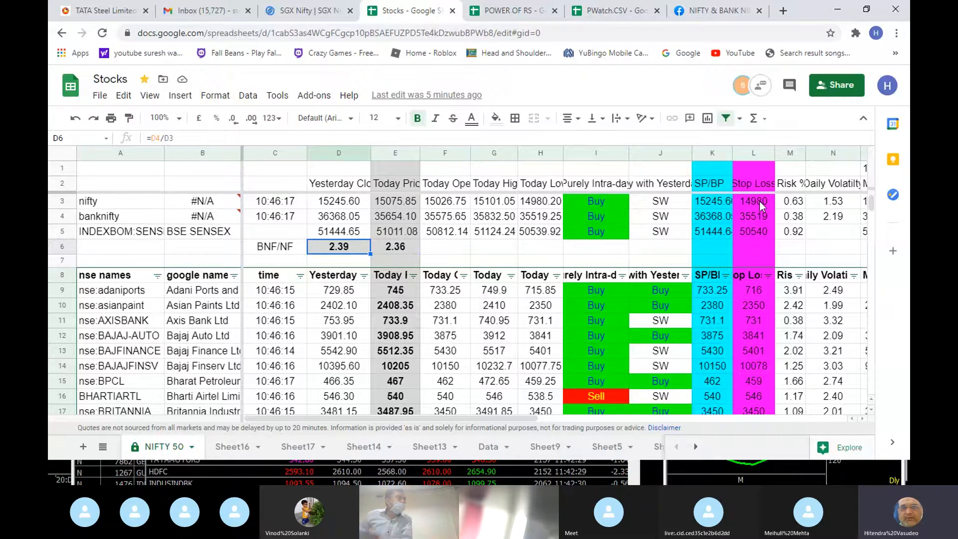
pyautogui.press('Right')
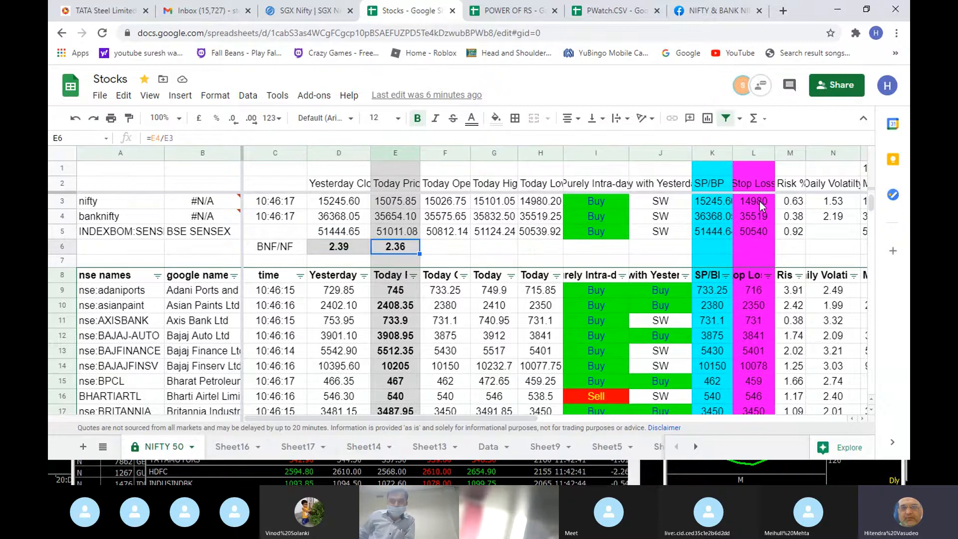
# - Trace the Today Price BNF/NF ratio to the banknifty and nifty prices it divides
pyautogui.press('Up')
pyautogui.press('Down')
pyautogui.press('Up')
pyautogui.press('Up')
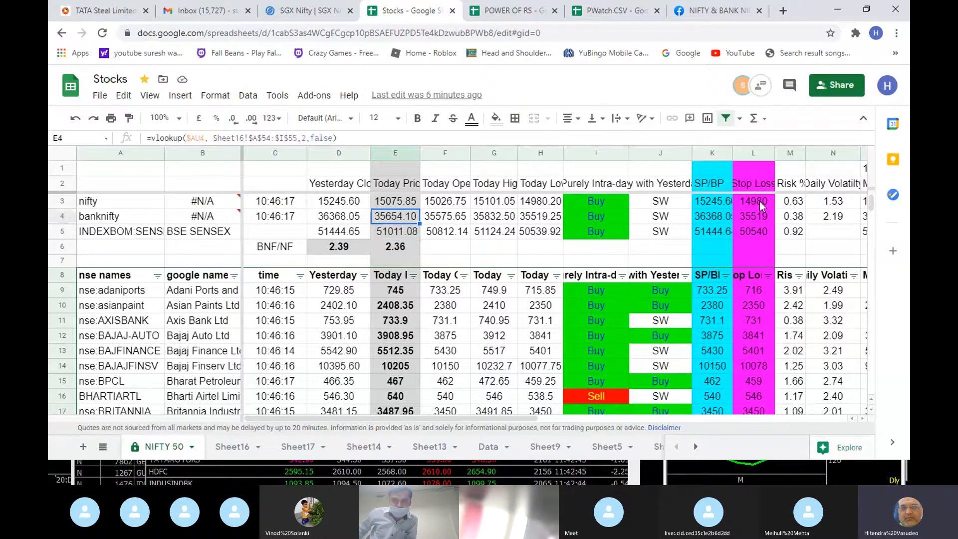
pyautogui.press('Up')
pyautogui.press('Down')
pyautogui.press('Down')
pyautogui.press('Down')
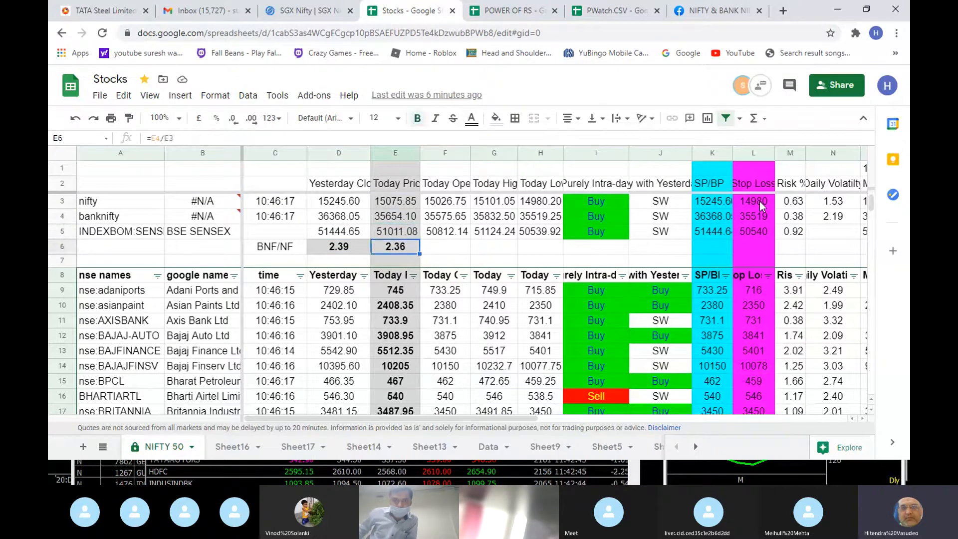
pyautogui.press('Up')
pyautogui.press('Down')
# - Look across the BSE SENSEX row from Today Price to its Trend and Trend Date cells
pyautogui.press('Up')
pyautogui.press('Right')
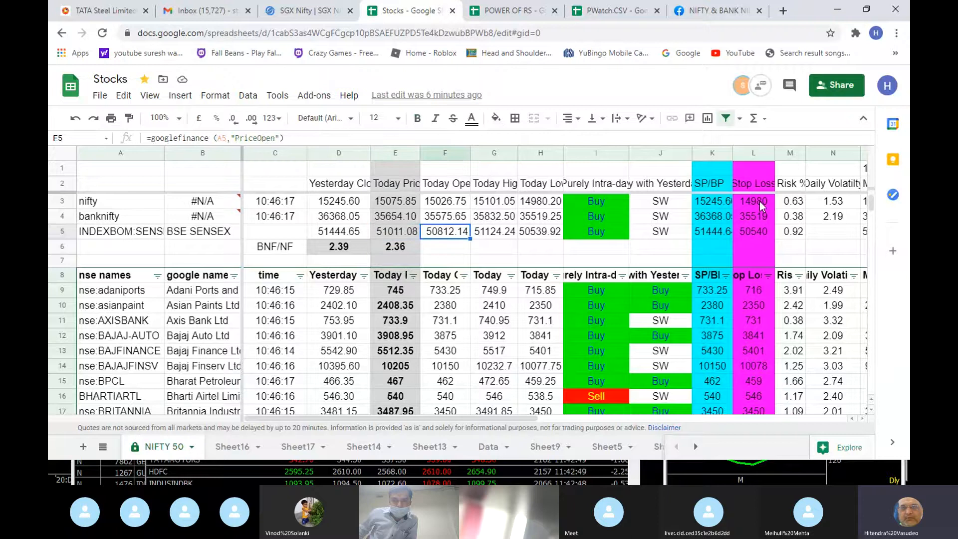
pyautogui.press('Right')
pyautogui.press('Right')
pyautogui.press('Right')
pyautogui.press('Right')
pyautogui.press('Right')
pyautogui.press('Right')
pyautogui.press('Right')
pyautogui.press('Right')
pyautogui.press('Right')
pyautogui.press('Right')
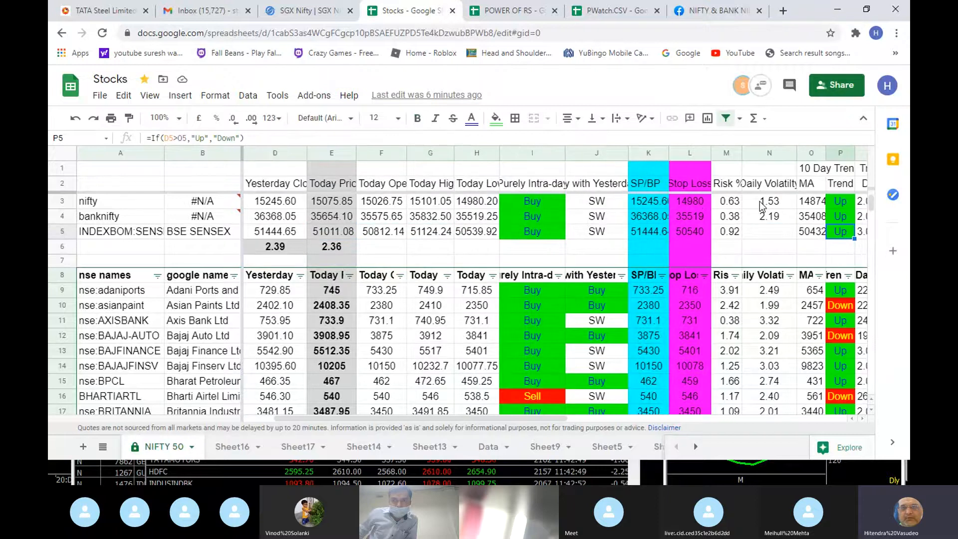
pyautogui.press('Right')
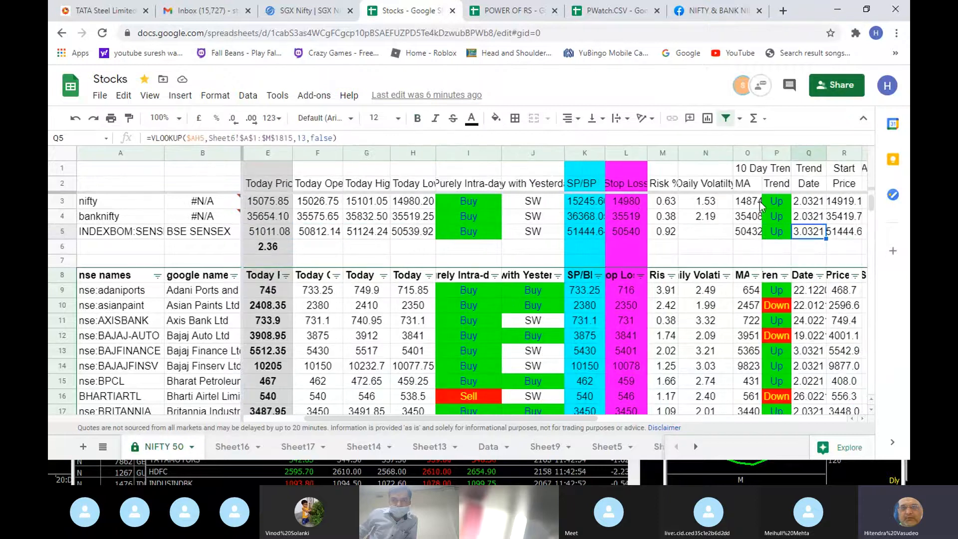
# - Switch to the Skype call window
pyautogui.hotkey('alt', 'Tab')
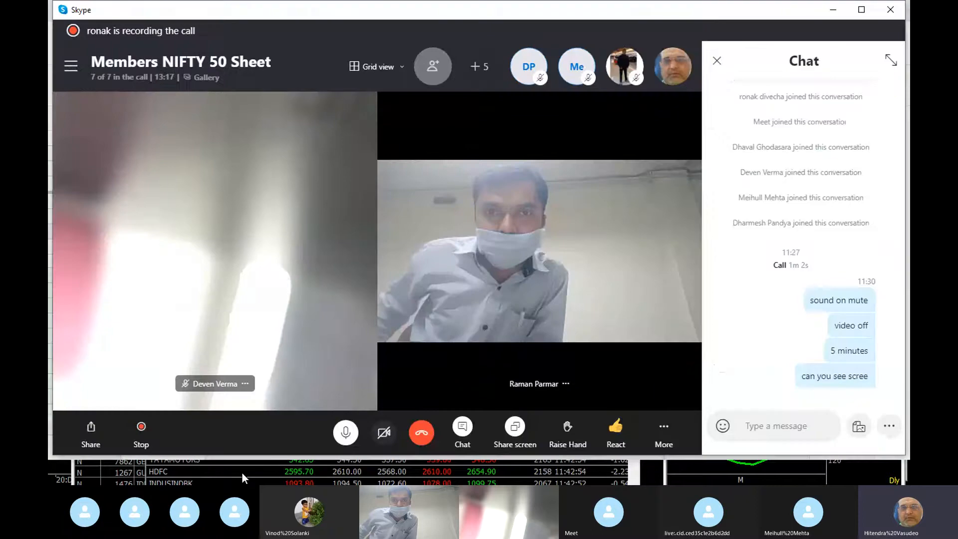
# - Switch to IRISPLUS and save the Nifty 50 price watch list as the CSV file PWatch
pyautogui.click(241, 471)
pyautogui.rightClick(208, 346)
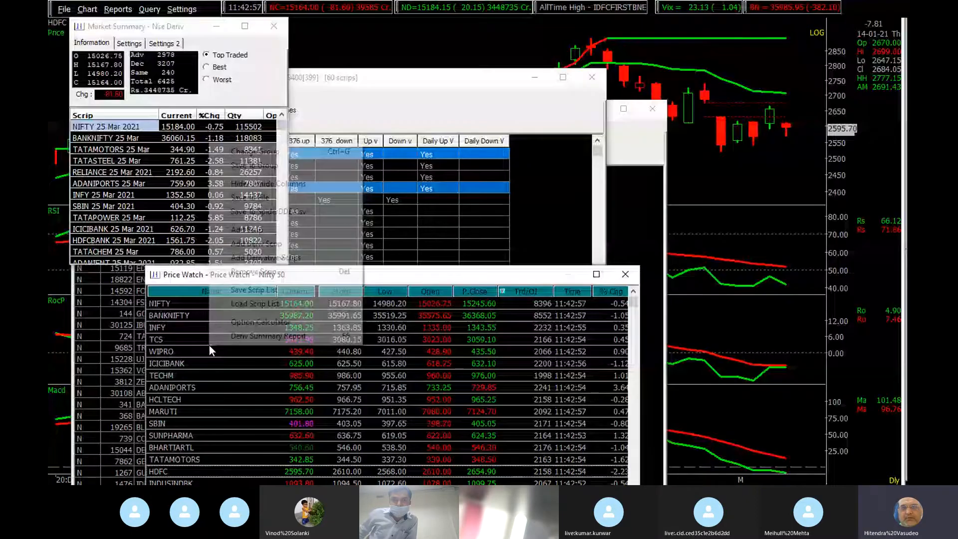
pyautogui.click(246, 198)
pyautogui.click(150, 127)
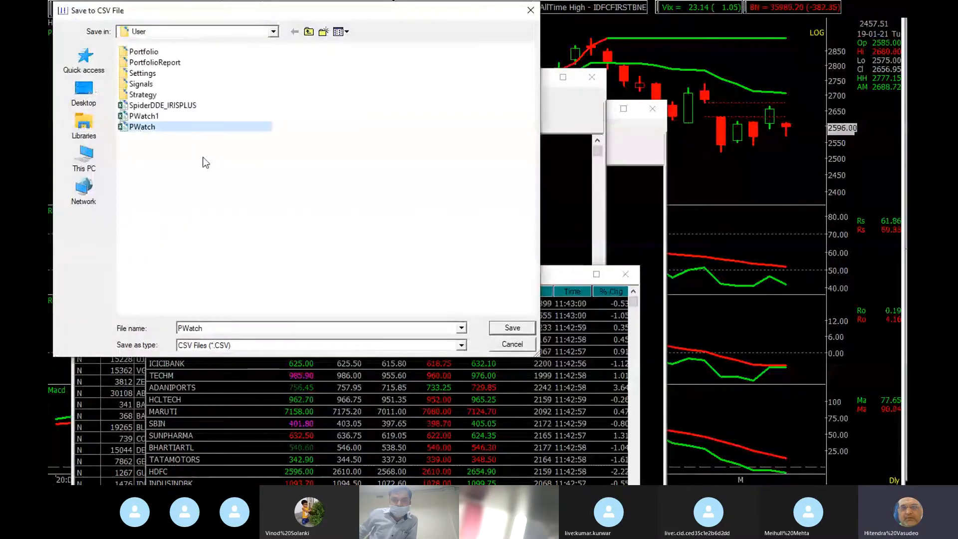
pyautogui.click(512, 327)
# - Switch to the PWATCH workbook in Excel and refresh its imported data from the PWatch file
pyautogui.hotkey('alt', 'Tab')
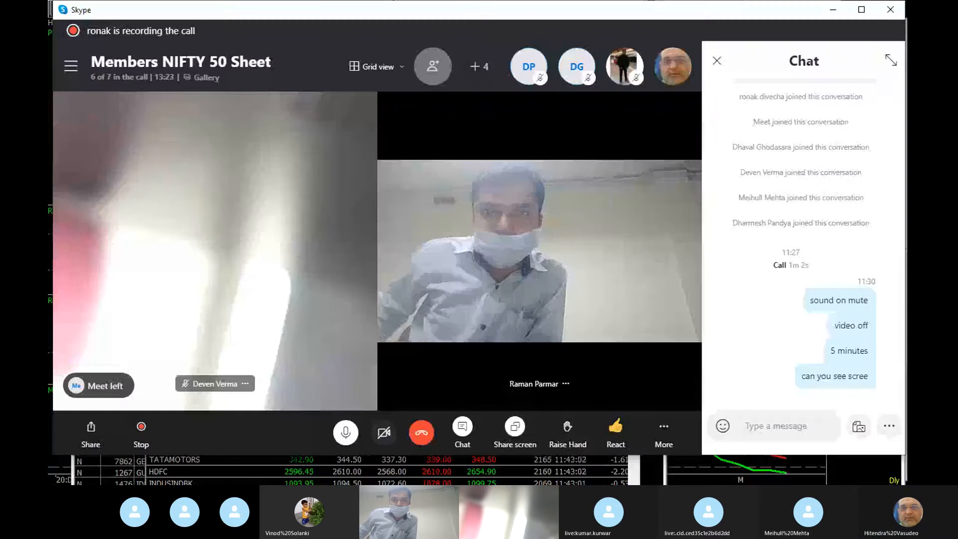
pyautogui.hotkey('alt', 'Tab')
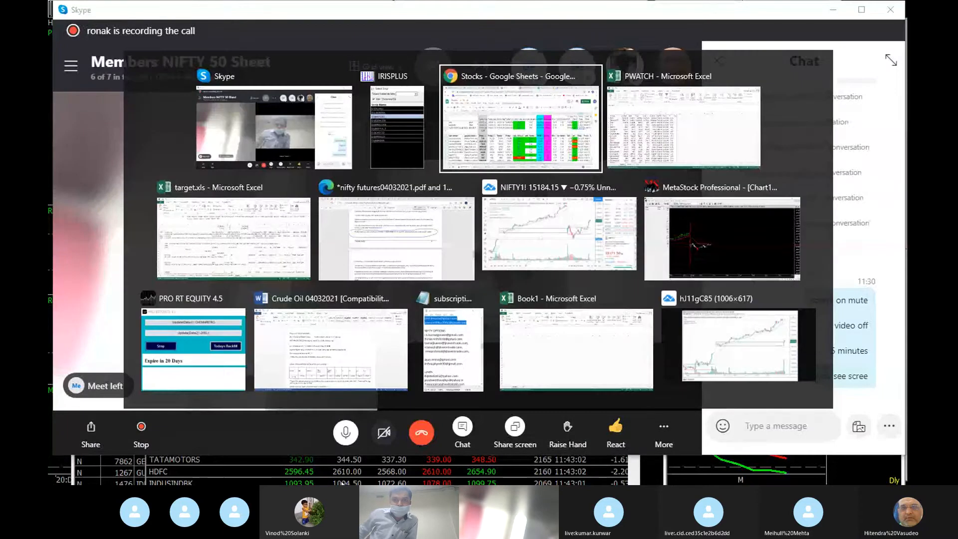
pyautogui.hotkey('alt', 'Tab')
pyautogui.click(240, 52)
pyautogui.click(358, 304)
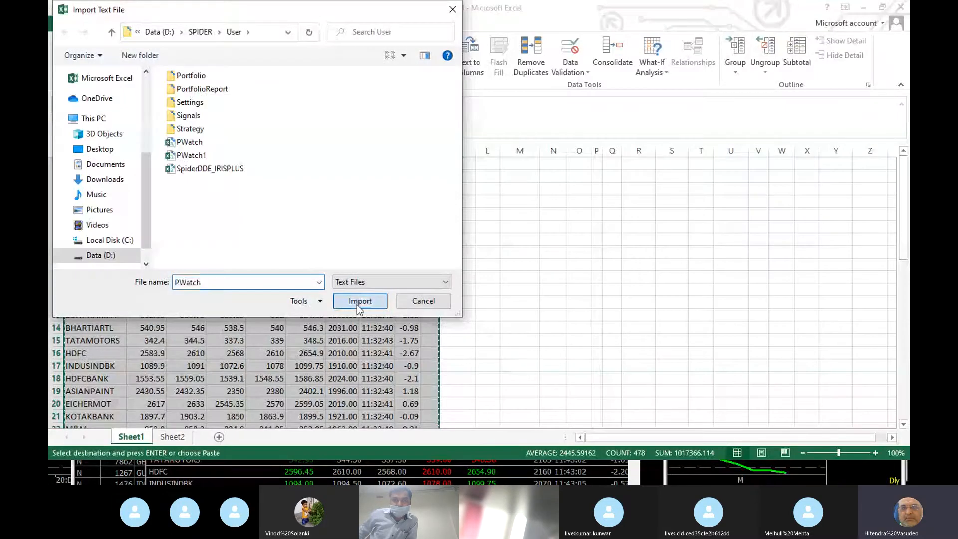
# - Switch to Chrome, paste the refreshed price table into the PWatch.CSV Google sheet, and return to the Stocks spreadsheet
pyautogui.hotkey('alt', 'Tab')
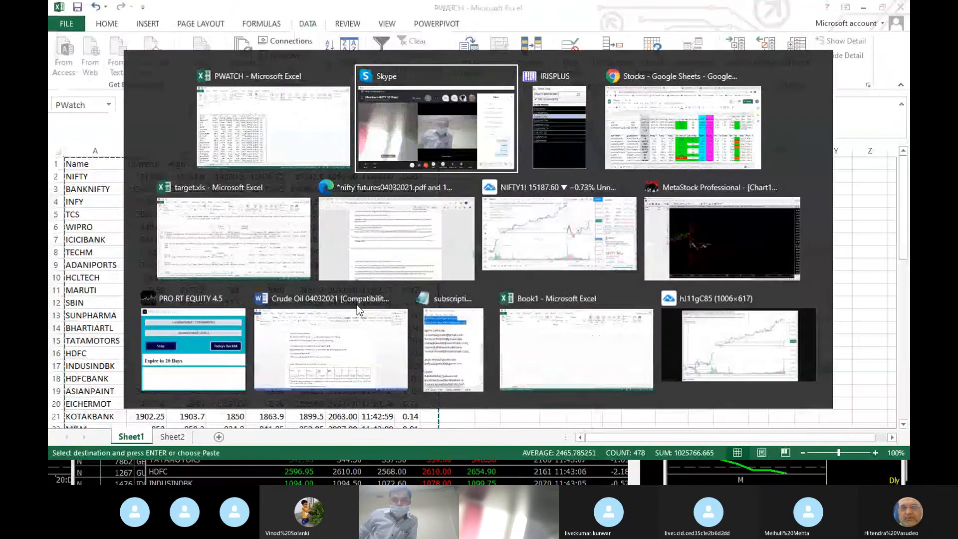
pyautogui.hotkey('alt', 'Tab')
pyautogui.hotkey('alt', 'Tab')
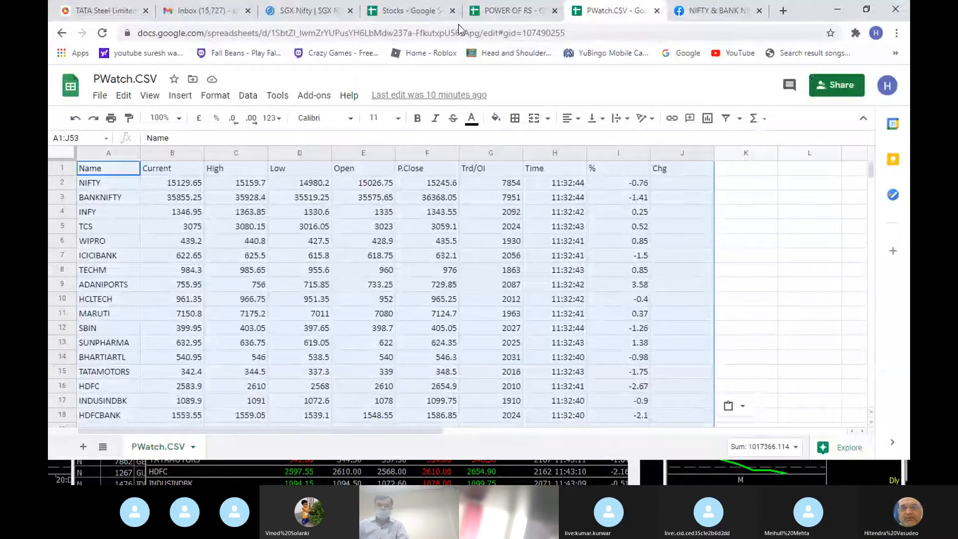
pyautogui.click(409, 13)
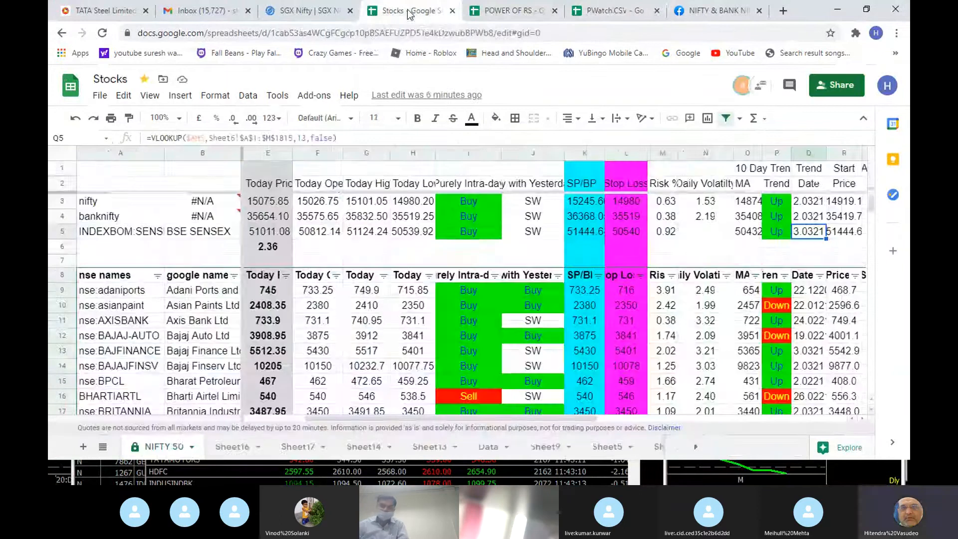
# - Check the Yesterday Close BNF/NF ratio formula and the banknifty time lookup on the NIFTY 50 sheet
pyautogui.click(223, 243)
pyautogui.press('Left')
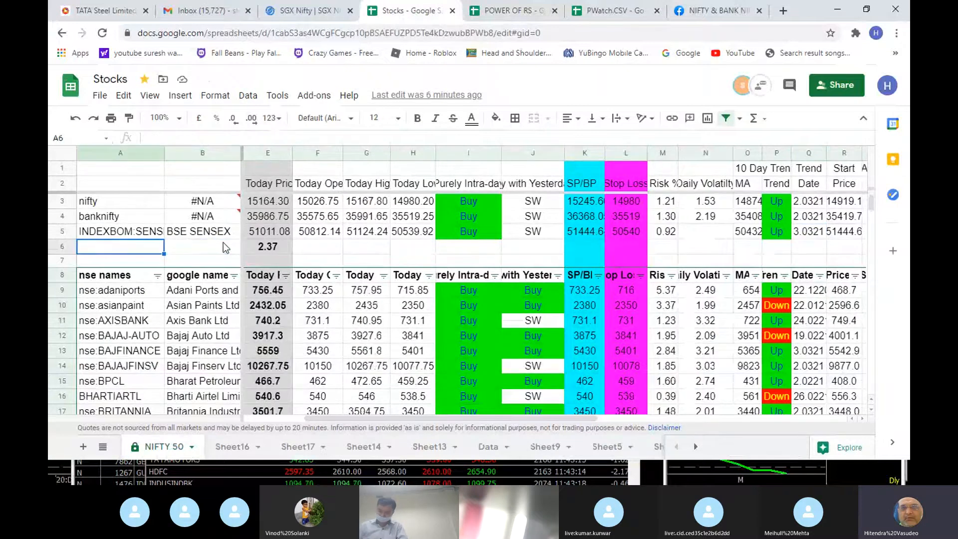
pyautogui.press('Right')
pyautogui.press('Right')
pyautogui.press('Right')
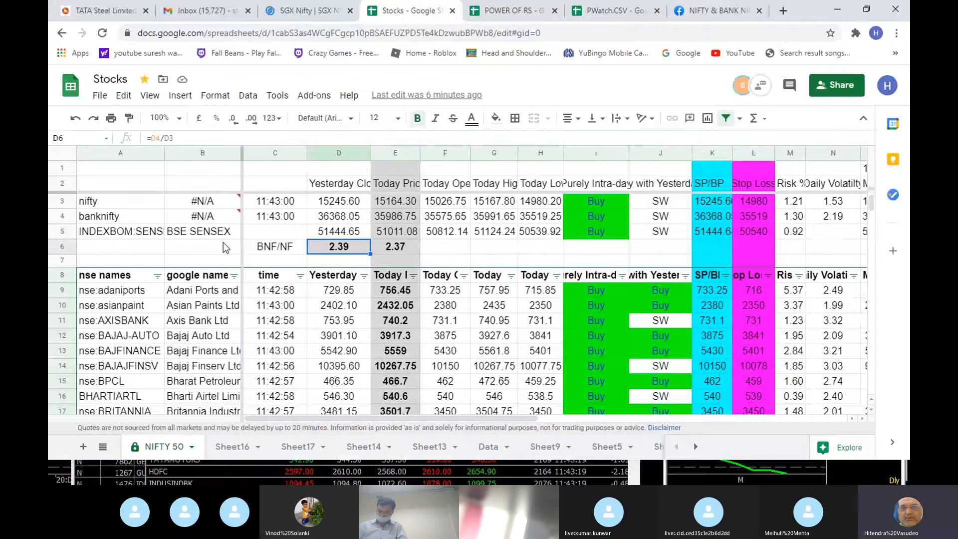
pyautogui.press('Left')
pyautogui.press('Up')
pyautogui.press('Up')
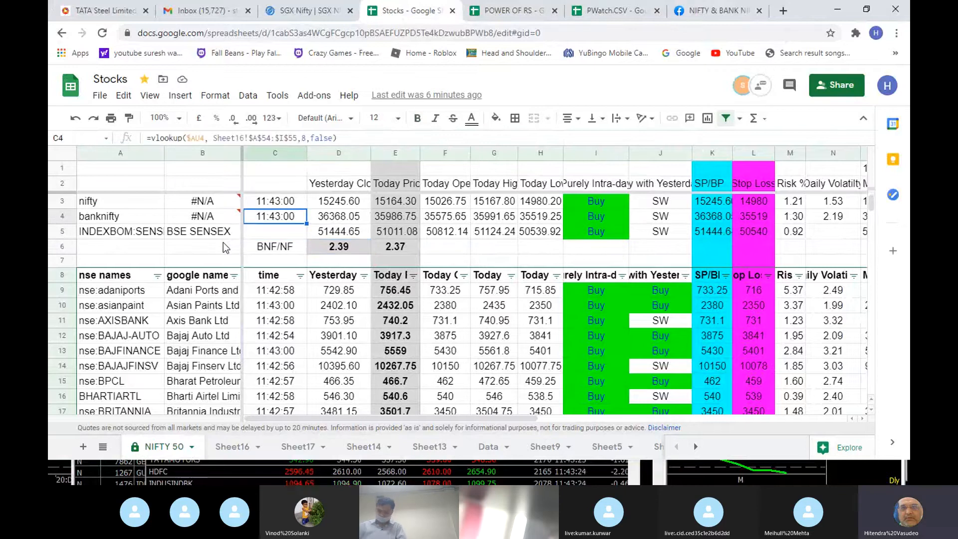
# - Look across the banknifty row from its time cell through the signal and Trend formulas to RS
pyautogui.press('Right')
pyautogui.press('Right')
pyautogui.press('Right')
pyautogui.press('Right')
pyautogui.press('Right')
pyautogui.press('Right')
pyautogui.press('Right')
pyautogui.press('Right')
pyautogui.press('Right')
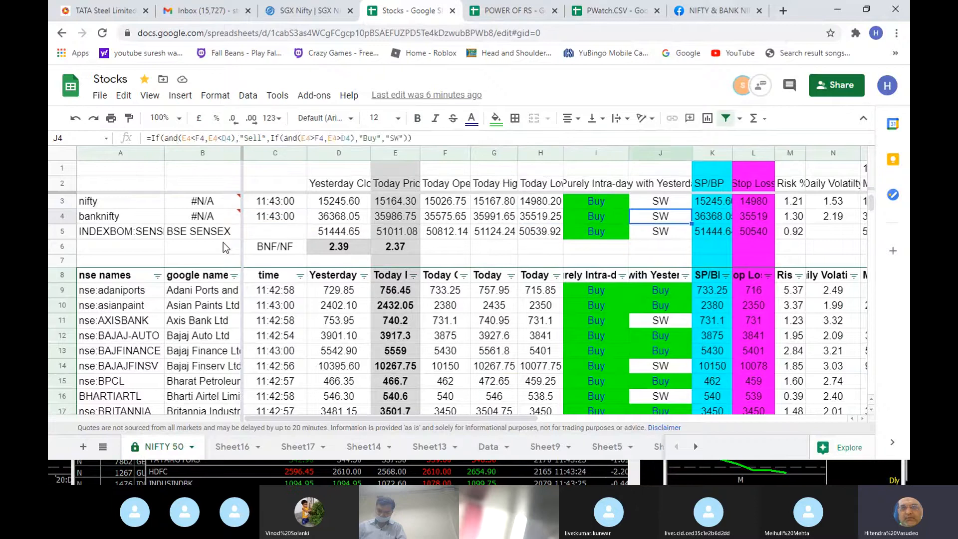
pyautogui.press('Right')
pyautogui.press('Right')
pyautogui.press('Right')
pyautogui.press('Right')
pyautogui.press('Right')
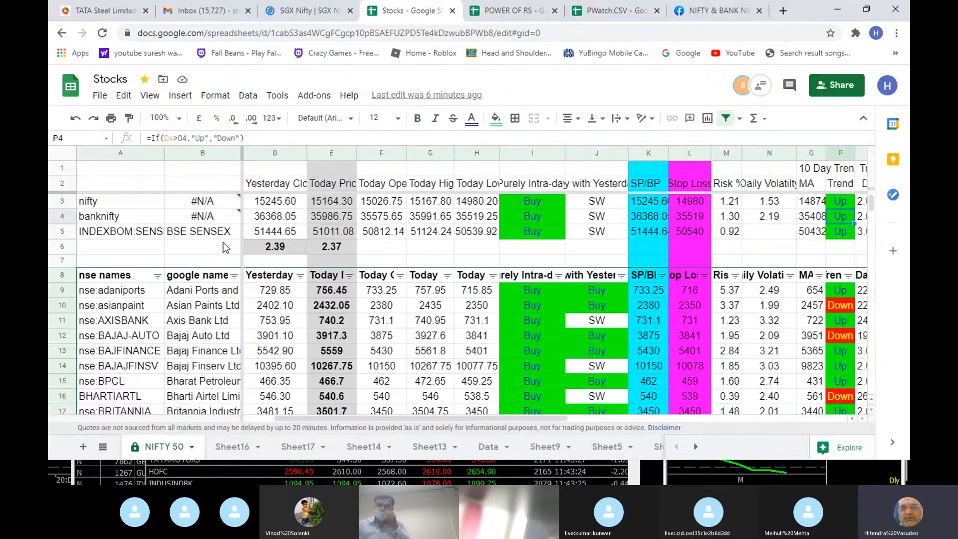
pyautogui.press('Right')
pyautogui.press('Right')
pyautogui.press('Right')
pyautogui.press('Right')
pyautogui.press('Right')
pyautogui.press('Right')
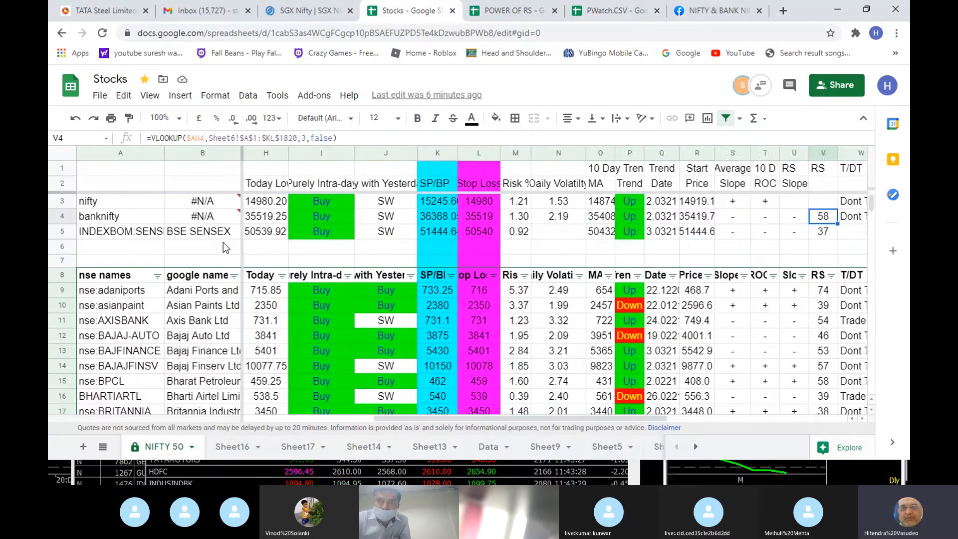
# - Move to the nifty row and look back from the T/DT column to the Risk % formula
pyautogui.press('Right')
pyautogui.press('Up')
pyautogui.press('Left')
pyautogui.press('Left')
pyautogui.press('Left')
pyautogui.press('Left')
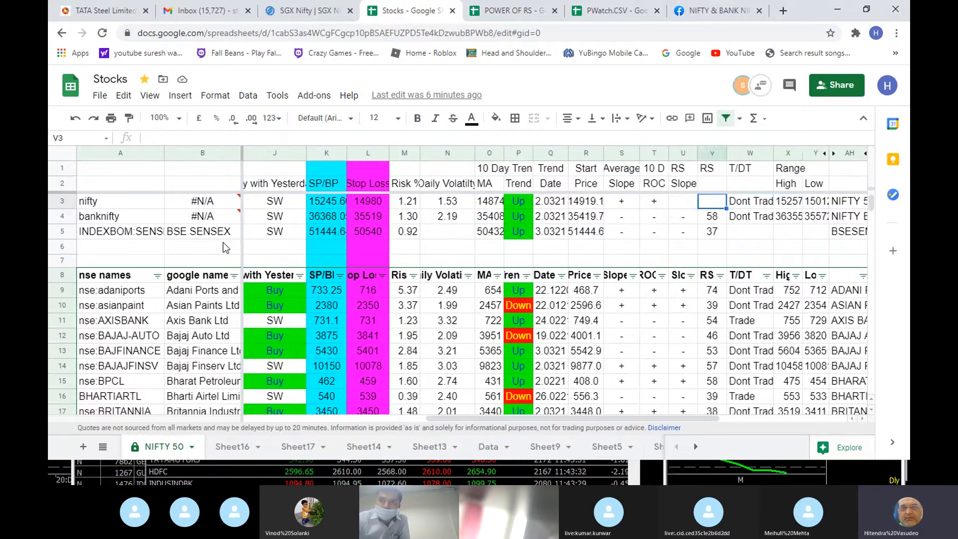
pyautogui.press('Left')
pyautogui.press('Left')
pyautogui.press('Left')
pyautogui.press('Left')
pyautogui.press('Left')
pyautogui.press('Left')
pyautogui.press('Left')
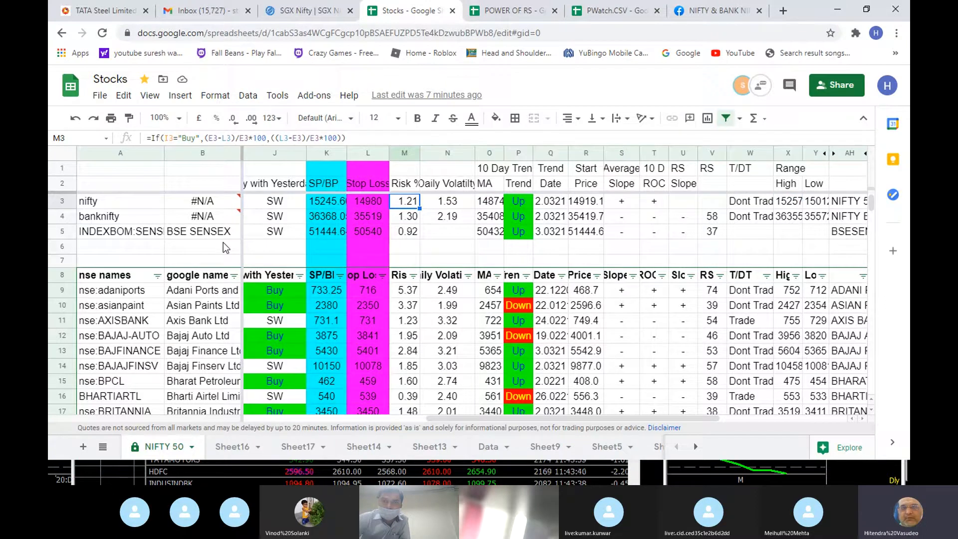
# - Look along the nifty row from Daily Volatility to T/DT and examine the T/DT formula comparing risk with half the volatility
pyautogui.press('Right')
pyautogui.press('Right')
pyautogui.press('Right')
pyautogui.press('Right')
pyautogui.press('Right')
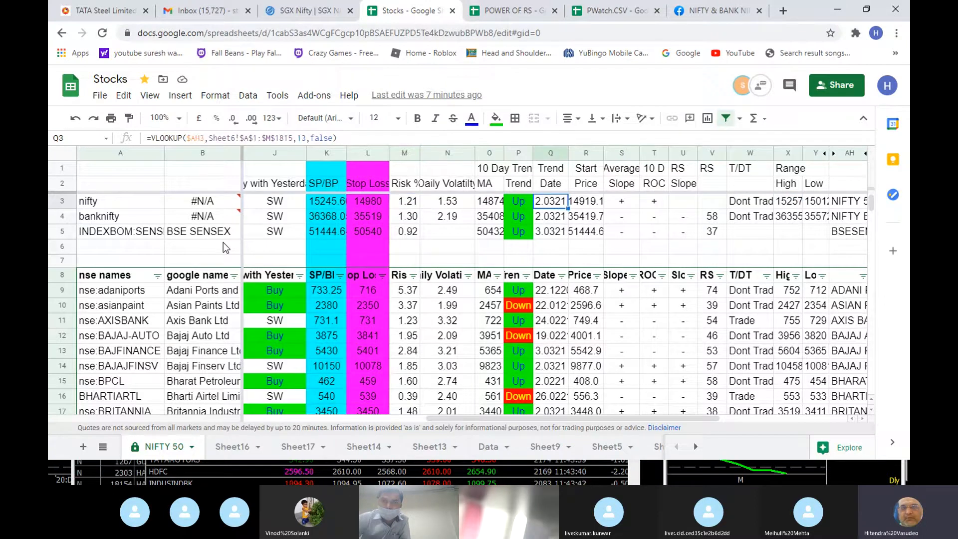
pyautogui.press('Right')
pyautogui.press('Right')
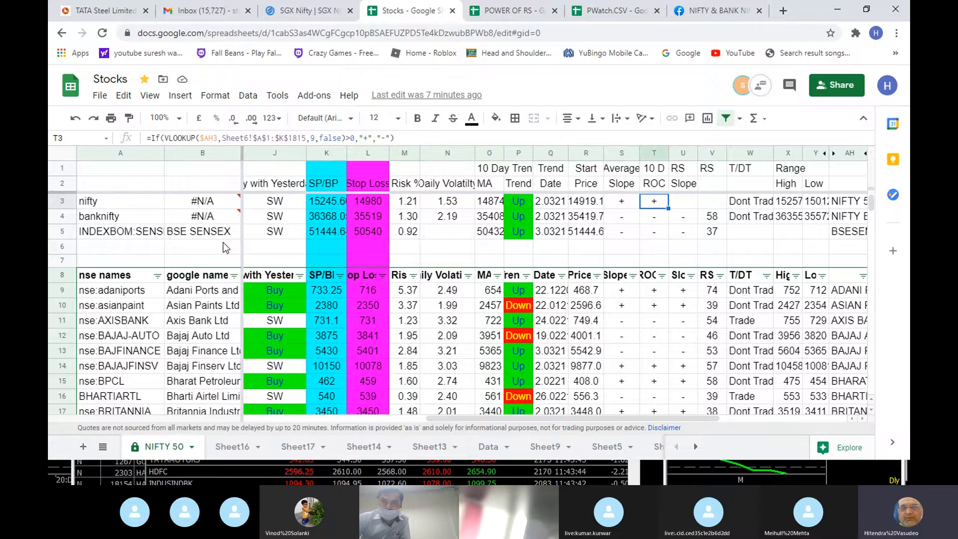
pyautogui.press('Right')
pyautogui.press('Right')
pyautogui.press('Right')
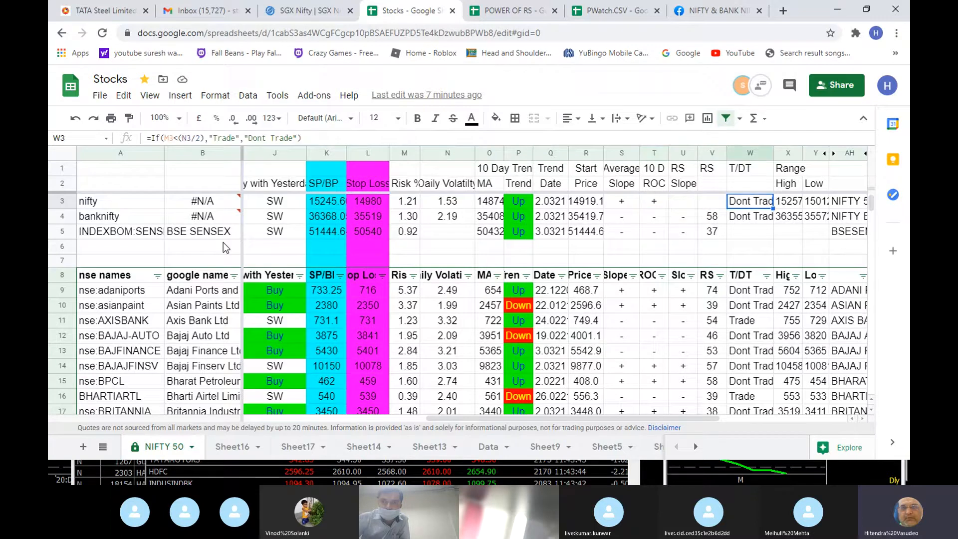
pyautogui.press('Left')
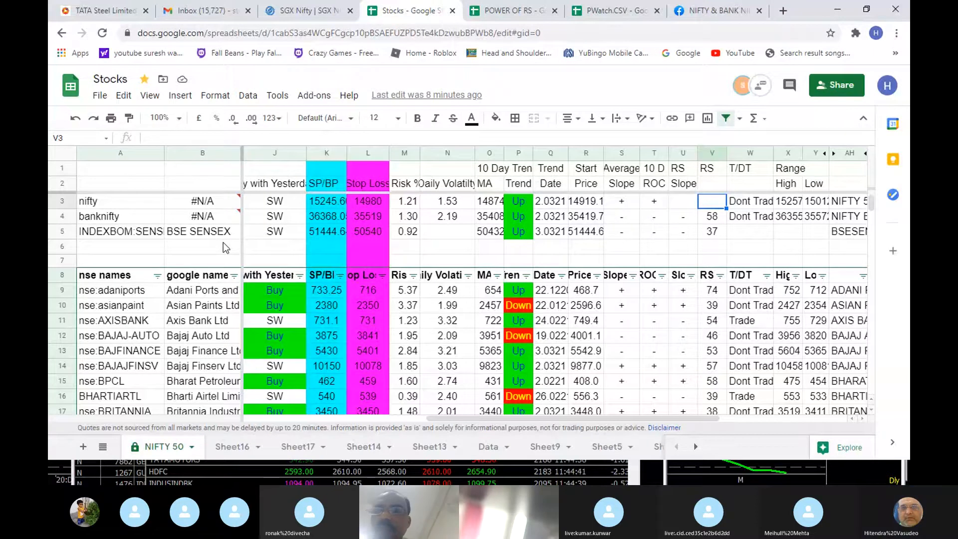
pyautogui.press('Right')
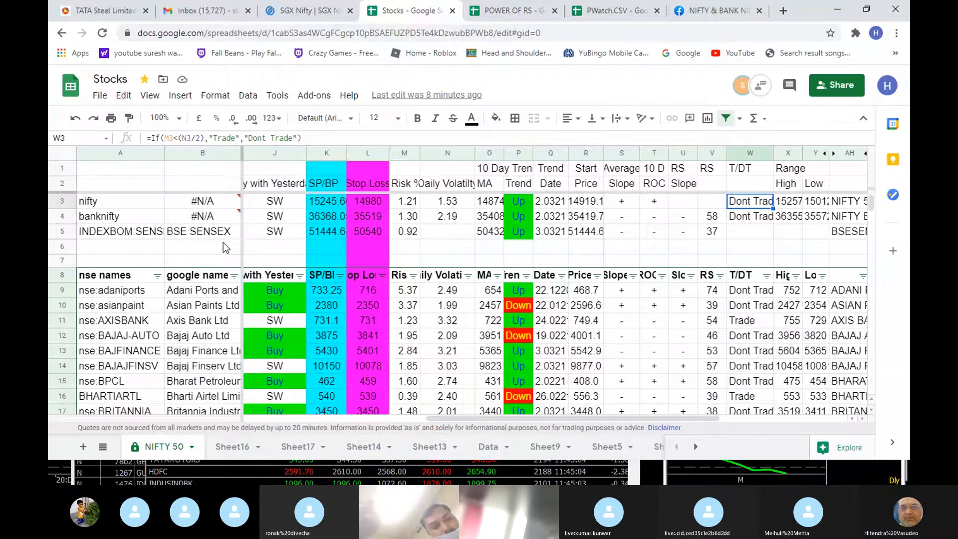
# - Look back along the nifty row from T/DT through Trend Date and SP/BP to the time cell
pyautogui.press('Left')
pyautogui.press('Left')
pyautogui.press('Left')
pyautogui.press('Left')
pyautogui.press('Left')
pyautogui.press('Left')
pyautogui.press('Left')
pyautogui.press('Left')
pyautogui.press('Left')
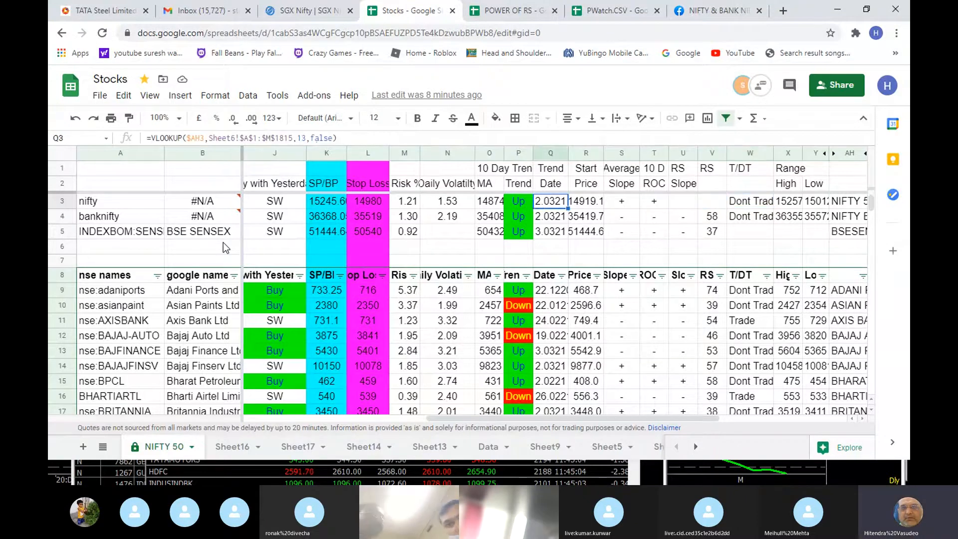
pyautogui.press('Left')
pyautogui.press('Left')
pyautogui.press('Left')
pyautogui.press('Left')
pyautogui.press('Left')
pyautogui.press('Left')
pyautogui.press('Left')
pyautogui.press('Left')
pyautogui.press('Left')
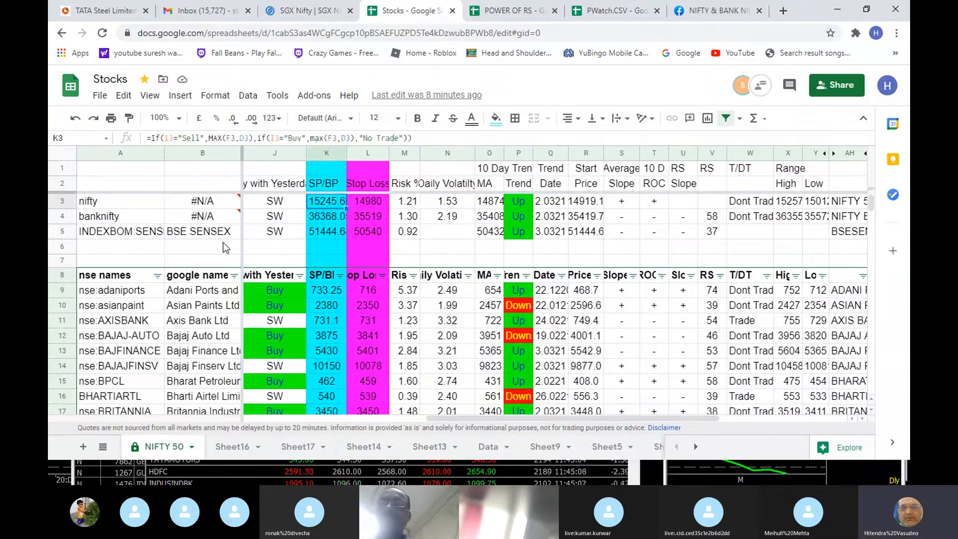
pyautogui.press('Left')
pyautogui.press('Left')
pyautogui.press('Left')
# - Look across the nifty row from its time cell through Risk % to the T/DT formula
pyautogui.press('Right')
pyautogui.press('Right')
pyautogui.press('Right')
pyautogui.press('Right')
pyautogui.press('Right')
pyautogui.press('Right')
pyautogui.press('Right')
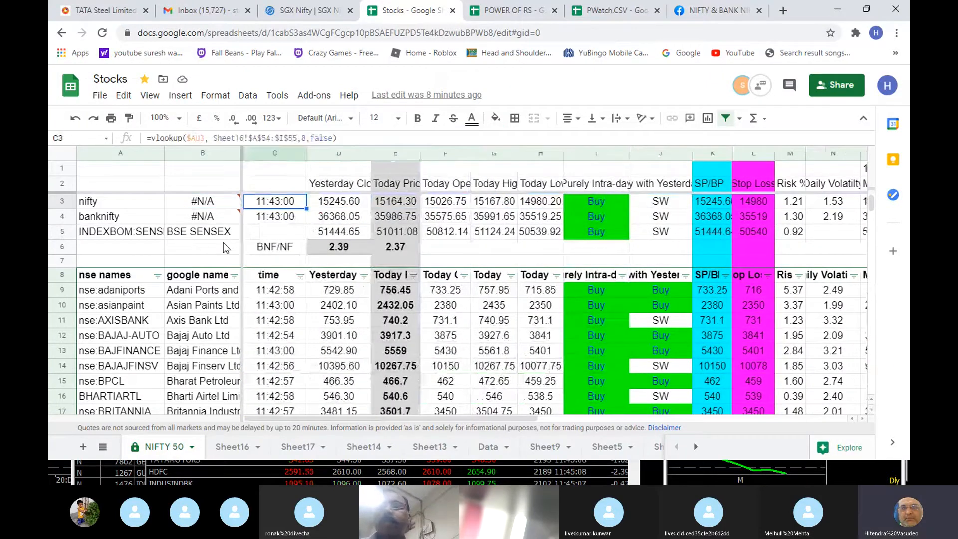
pyautogui.press('Right')
pyautogui.press('Right')
pyautogui.press('Right')
pyautogui.press('Right')
pyautogui.press('Right')
pyautogui.press('Right')
pyautogui.press('Right')
pyautogui.press('Right')
pyautogui.press('Right')
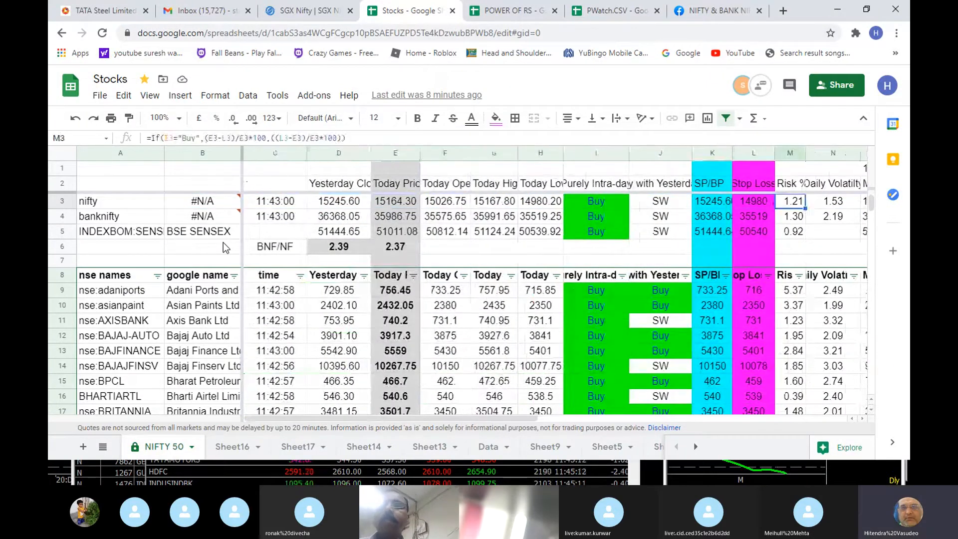
pyautogui.press('Right')
pyautogui.press('Right')
pyautogui.press('Right')
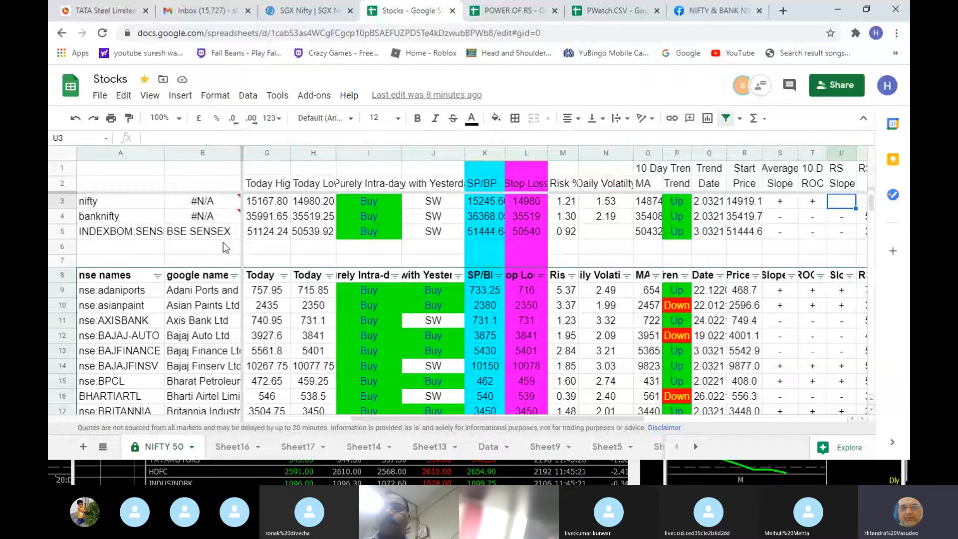
pyautogui.press('Right')
pyautogui.press('Right')
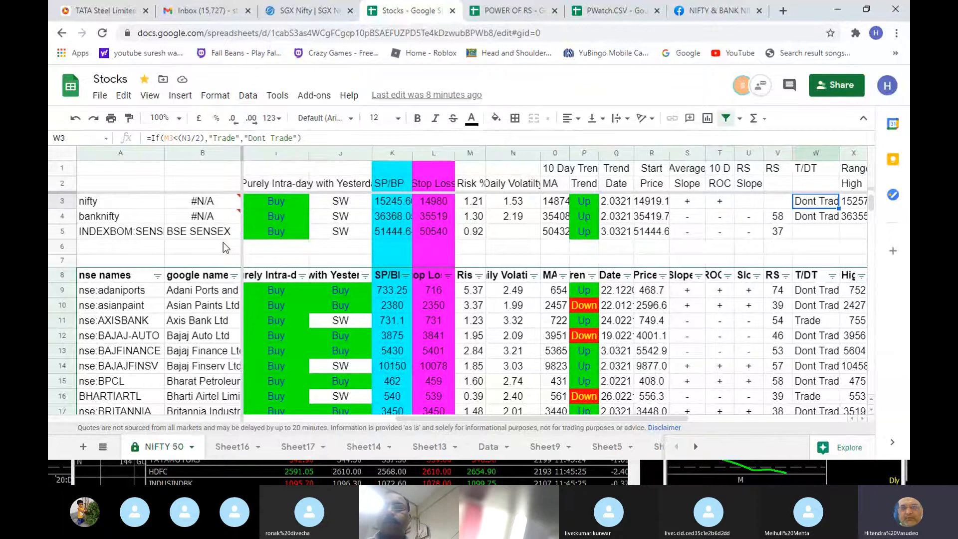
# - Trace the nifty T/DT decision back to the Daily Volatility lookup it uses
pyautogui.press('Left')
pyautogui.press('Left')
pyautogui.press('Left')
pyautogui.press('Left')
pyautogui.press('Left')
pyautogui.press('Left')
pyautogui.press('Left')
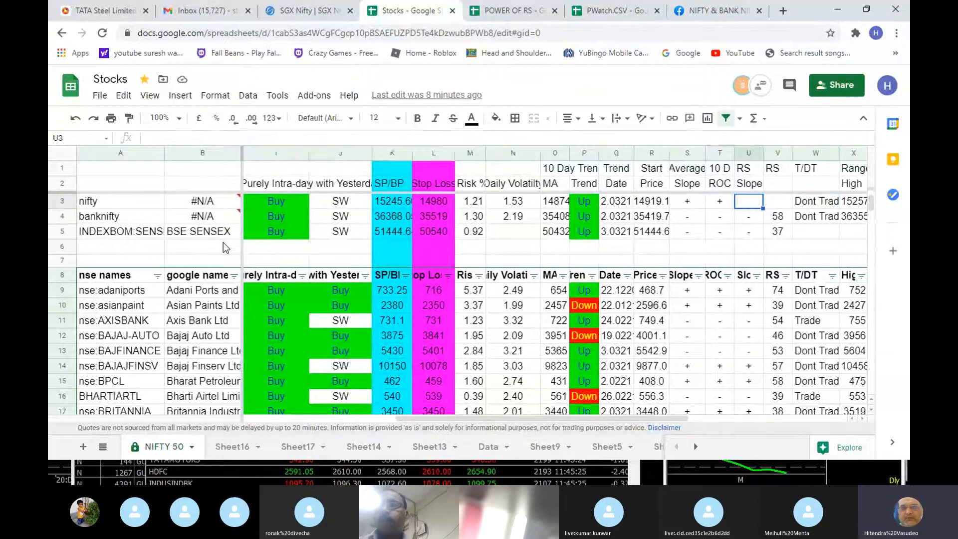
pyautogui.press('Left')
pyautogui.press('Left')
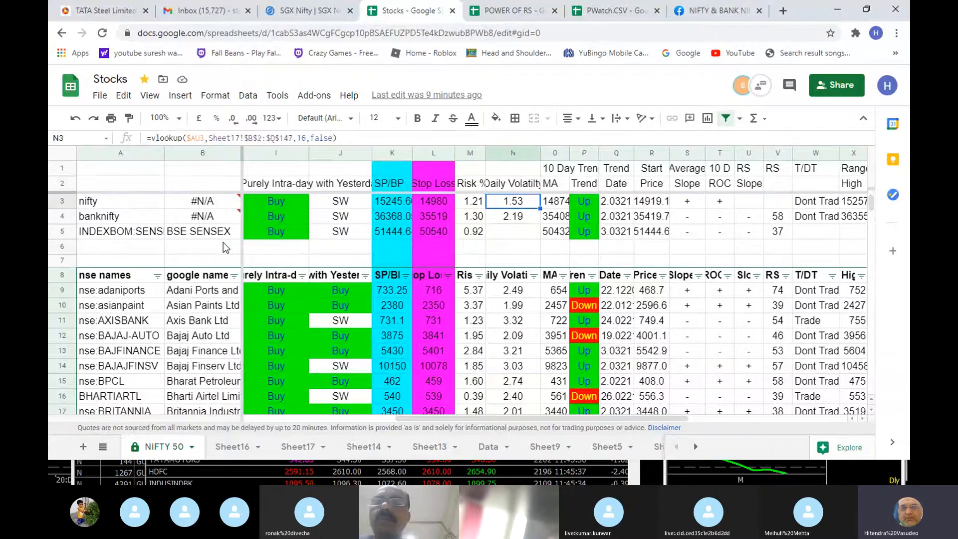
# - Look along the nifty row from Daily Volatility through Trend Date and 10 D ROC to the Pivot formula
pyautogui.press('Right')
pyautogui.press('Right')
pyautogui.press('Right')
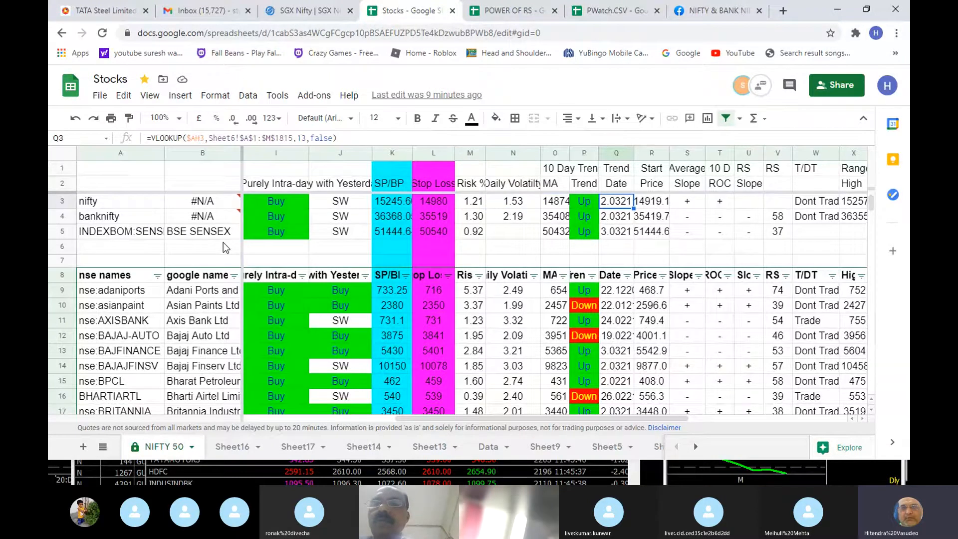
pyautogui.press('Right')
pyautogui.press('Right')
pyautogui.press('Right')
pyautogui.press('Right')
pyautogui.press('Right')
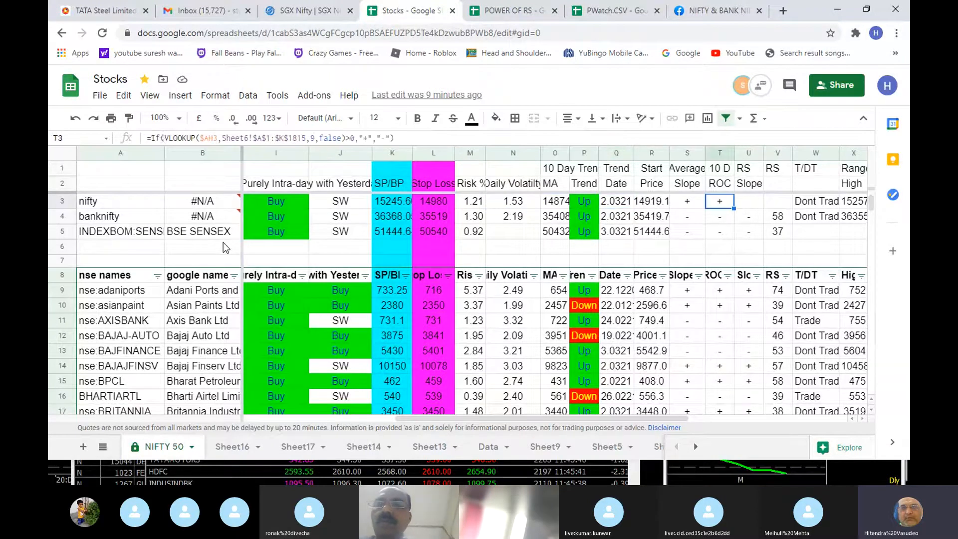
pyautogui.press('Right')
pyautogui.press('Right')
pyautogui.press('Right')
pyautogui.press('Right')
pyautogui.press('Right')
pyautogui.press('Right')
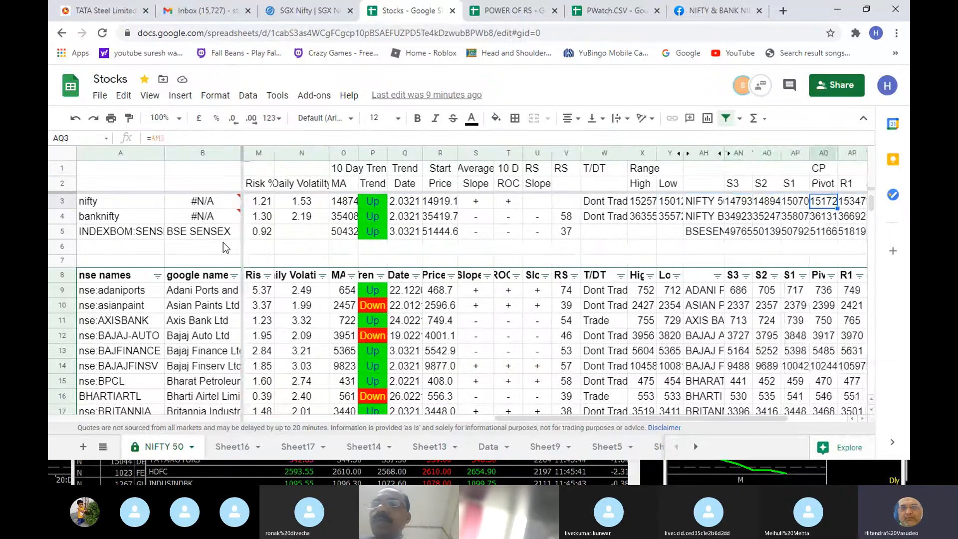
# - Examine the nifty Range High formula
pyautogui.press('Left')
pyautogui.press('Left')
pyautogui.press('Left')
pyautogui.press('Left')
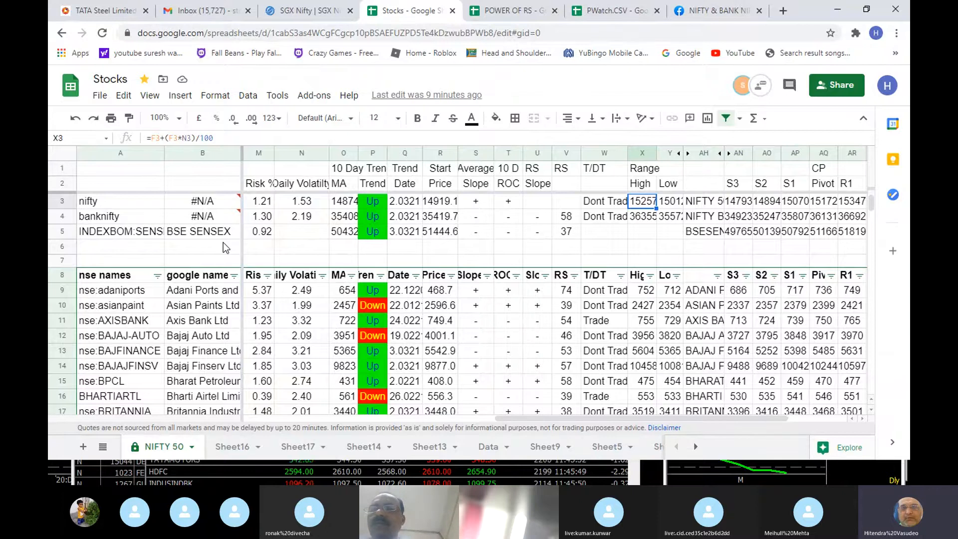
# - Examine the nifty resistance levels R1 to R3, returning to the R1 formula
pyautogui.press('Right')
pyautogui.press('Right')
pyautogui.press('Right')
pyautogui.press('Right')
pyautogui.press('Right')
pyautogui.press('Right')
pyautogui.press('Right')
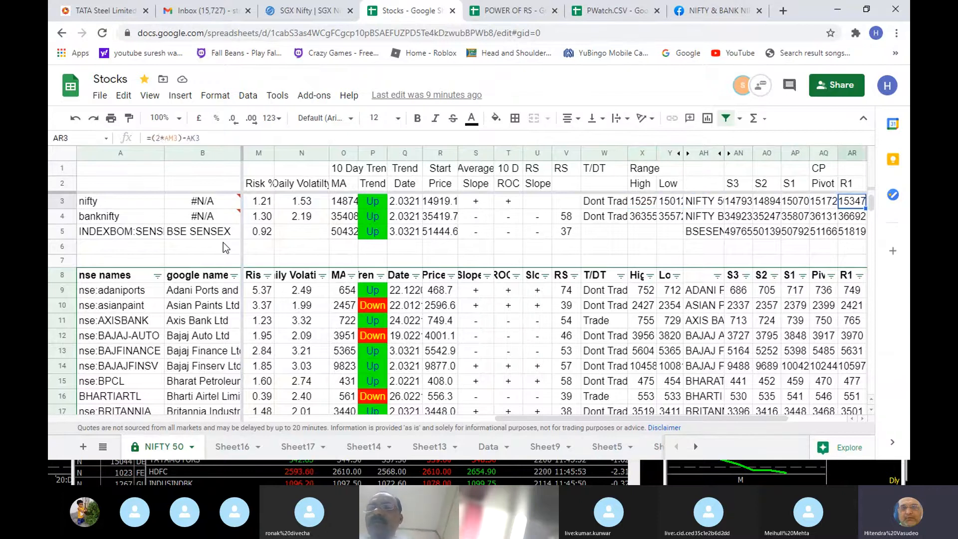
pyautogui.press('Right')
pyautogui.press('Right')
pyautogui.press('Right')
pyautogui.press('Left')
pyautogui.press('Left')
pyautogui.press('Left')
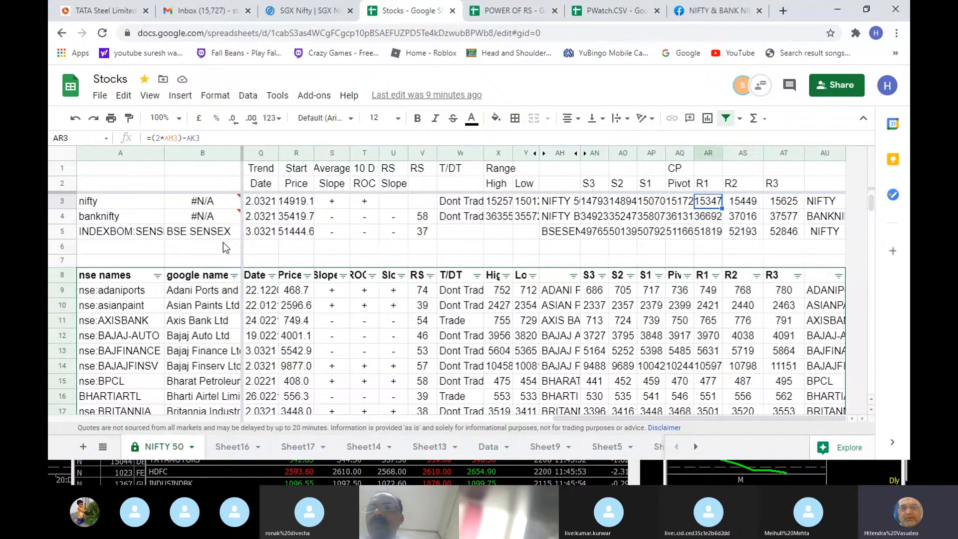
# - Compare the nifty Pivot and R1 formulas with the Range High formula in the same row
pyautogui.press('Left')
pyautogui.press('Up')
pyautogui.press('Down')
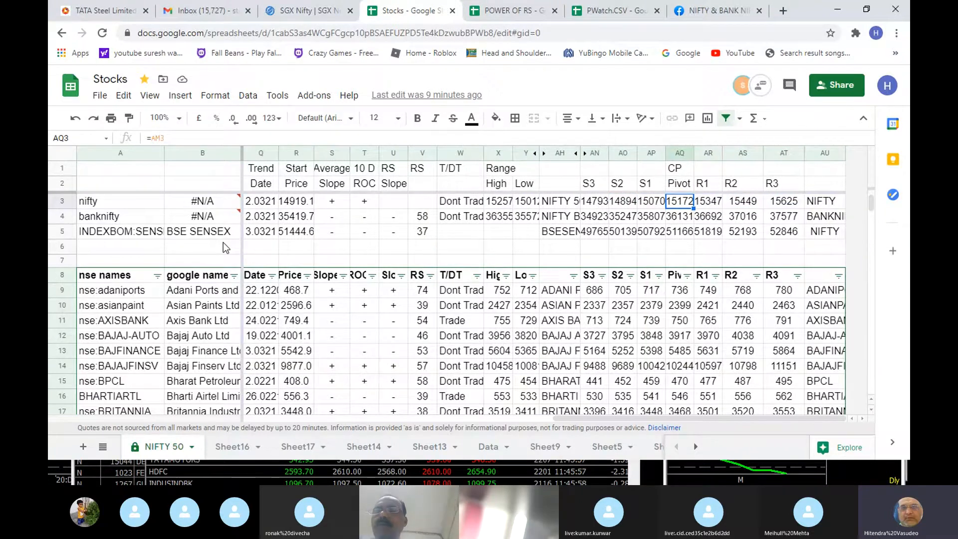
pyautogui.press('Right')
pyautogui.press('Up')
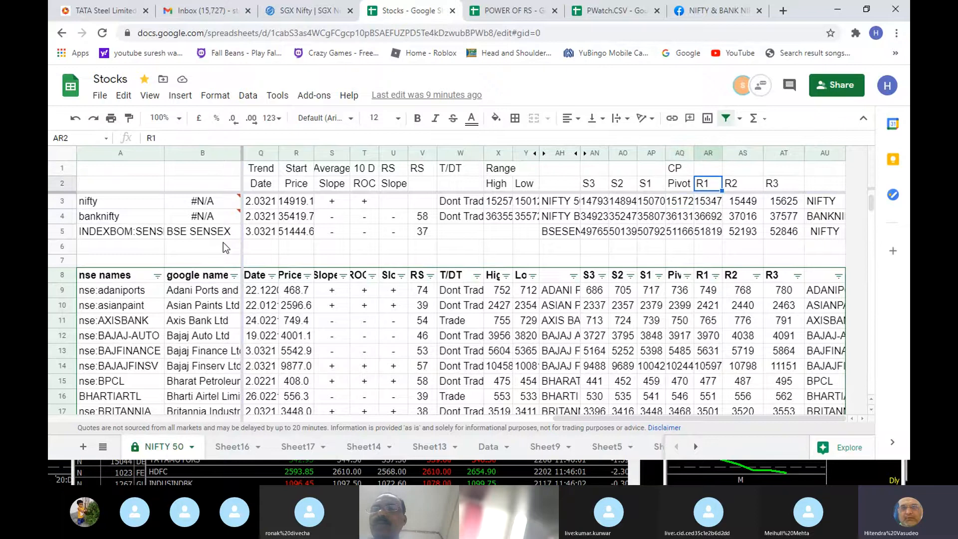
pyautogui.press('Down')
pyautogui.press('Left')
pyautogui.press('Left')
pyautogui.press('Left')
pyautogui.press('Left')
pyautogui.press('Left')
pyautogui.press('Left')
pyautogui.press('Left')
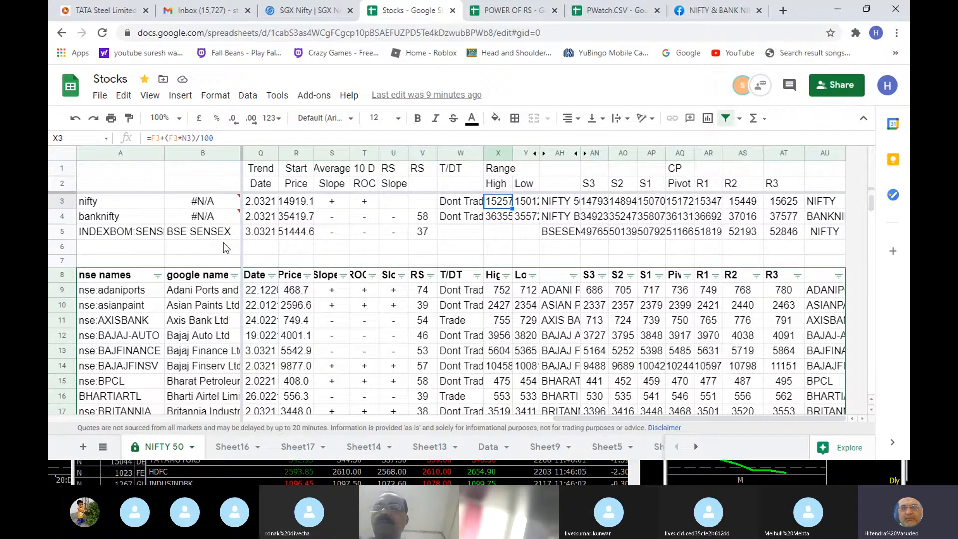
pyautogui.press('Up')
pyautogui.press('Down')
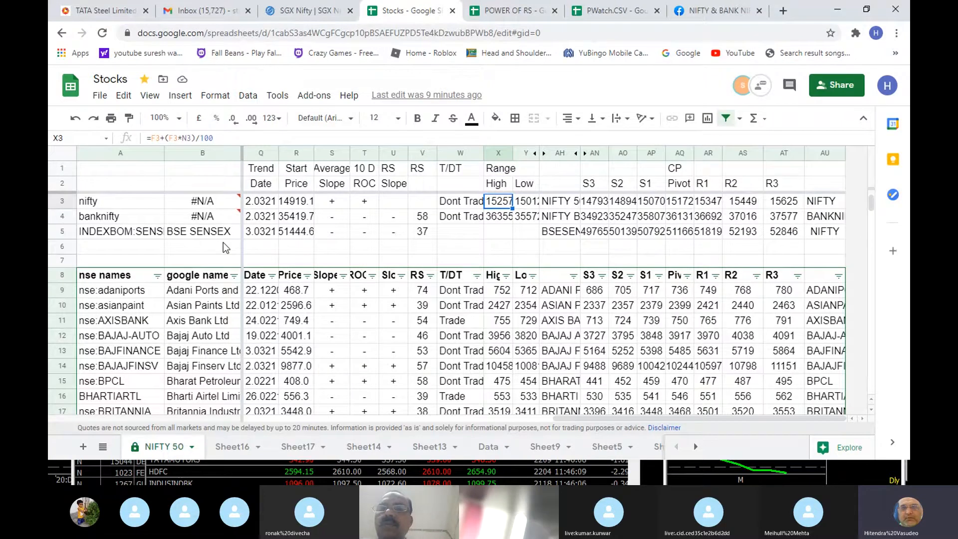
# - Re-examine the nifty R1 formula against the Pivot cell it is listed next to
pyautogui.press('Right')
pyautogui.press('Right')
pyautogui.press('Right')
pyautogui.press('Right')
pyautogui.press('Right')
pyautogui.press('Right')
pyautogui.press('Right')
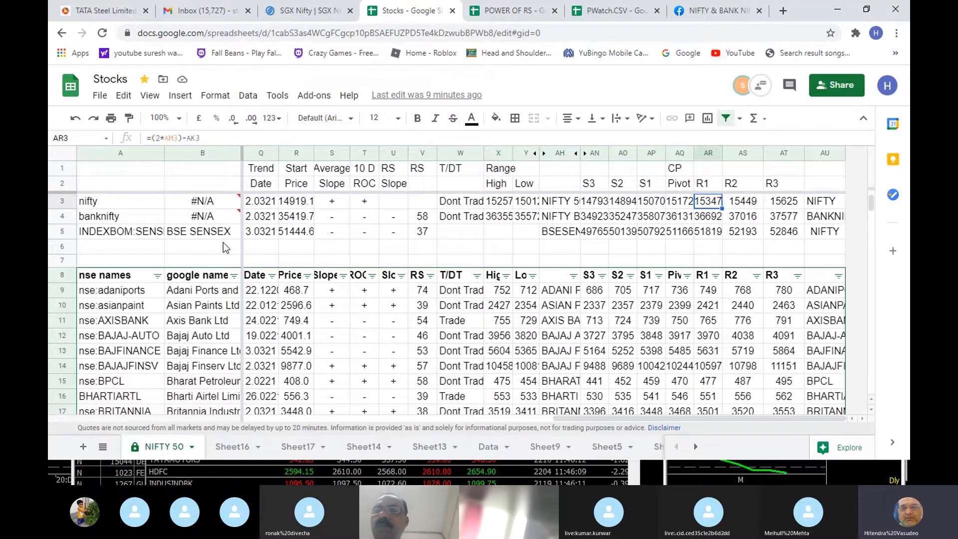
pyautogui.press('Left')
pyautogui.press('Left')
pyautogui.press('Right')
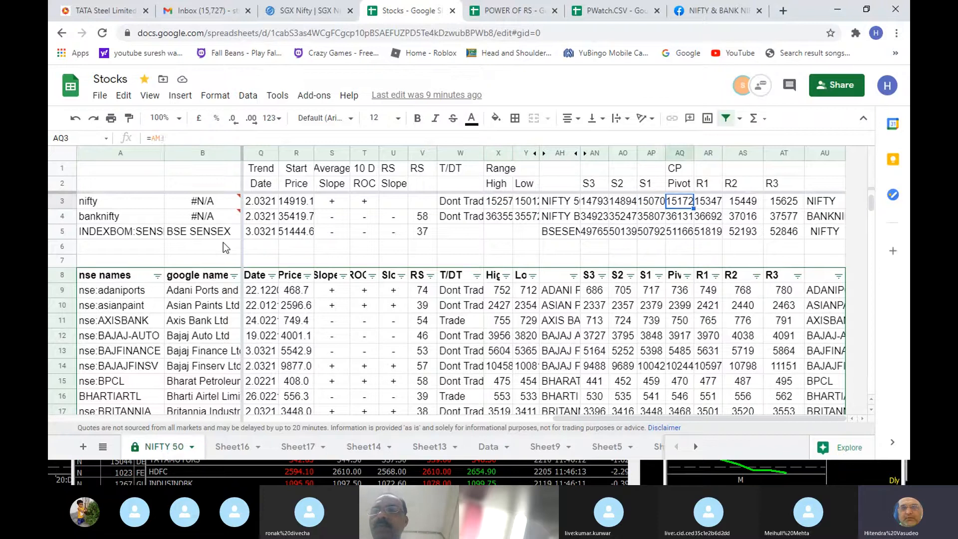
pyautogui.press('Right')
pyautogui.press('Left')
pyautogui.press('Left')
pyautogui.press('Left')
pyautogui.press('Left')
pyautogui.press('Left')
pyautogui.press('Left')
pyautogui.press('Left')
pyautogui.press('Left')
pyautogui.press('Left')
pyautogui.press('Left')
pyautogui.press('Left')
pyautogui.press('Left')
pyautogui.press('Left')
pyautogui.press('Left')
pyautogui.press('Left')
pyautogui.press('Left')
pyautogui.press('Left')
pyautogui.press('Left')
pyautogui.press('Left')
pyautogui.press('Left')
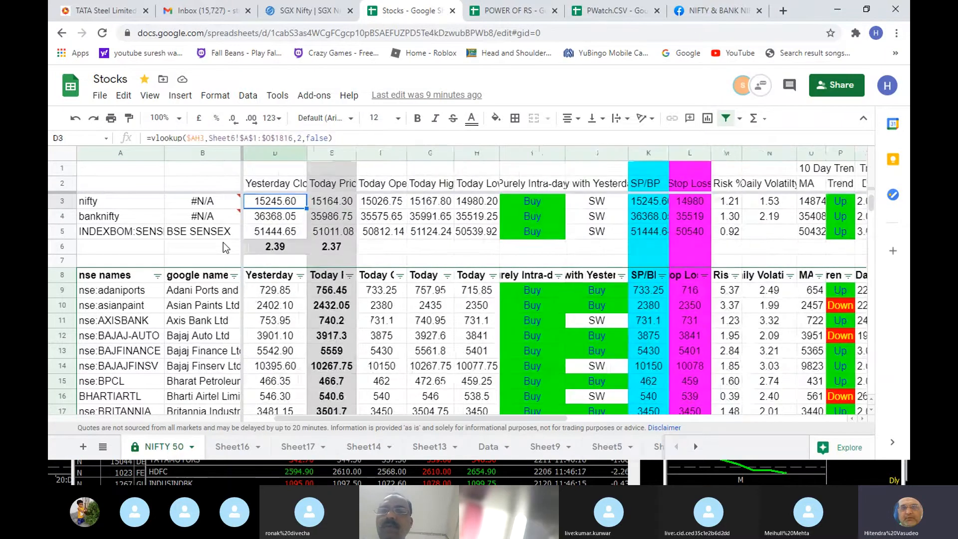
# - Look along the nifty row from Yesterday Close to Trend Date and return to the index name
pyautogui.press('Right')
pyautogui.press('Right')
pyautogui.press('Right')
pyautogui.press('Right')
pyautogui.press('Right')
pyautogui.press('Right')
pyautogui.press('Right')
pyautogui.press('Right')
pyautogui.press('Right')
pyautogui.press('Right')
pyautogui.press('Right')
pyautogui.press('Right')
pyautogui.press('Right')
pyautogui.press('Right')
pyautogui.press('Right')
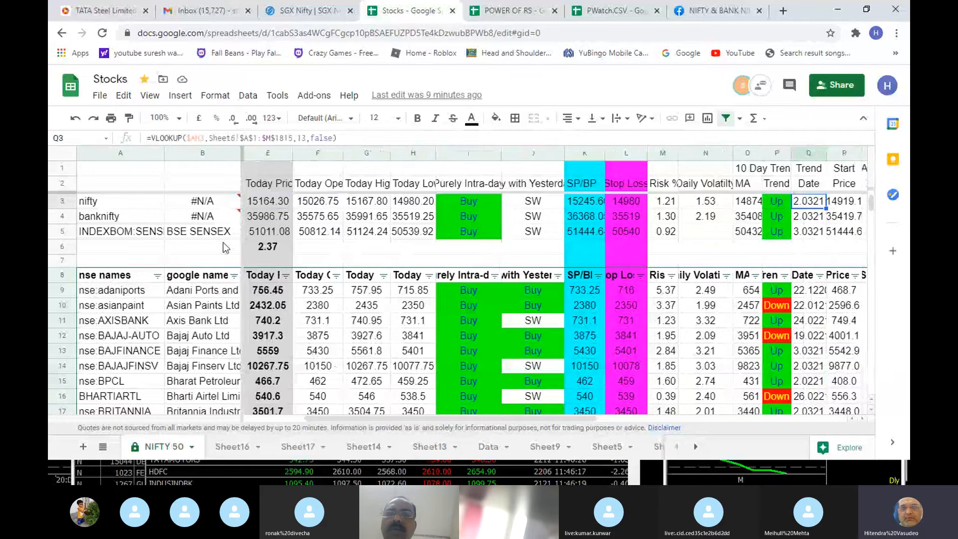
pyautogui.press('Left')
pyautogui.press('Left')
pyautogui.press('Left')
pyautogui.press('Left')
pyautogui.press('Left')
pyautogui.press('Left')
pyautogui.press('Left')
pyautogui.press('Left')
pyautogui.press('Left')
pyautogui.press('Left')
pyautogui.press('Left')
pyautogui.press('Left')
pyautogui.press('Left')
pyautogui.press('Left')
pyautogui.press('Left')
pyautogui.press('Left')
pyautogui.press('Left')
pyautogui.press('Left')
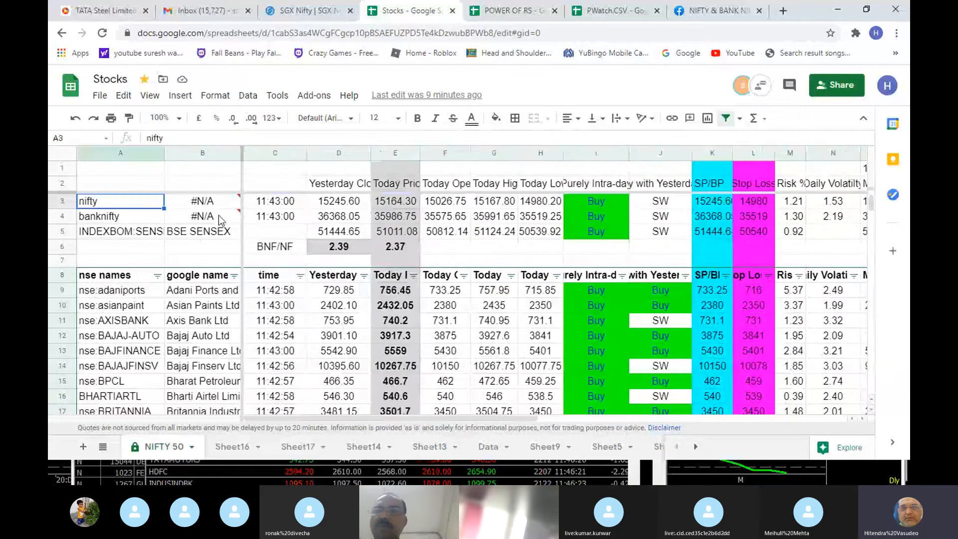
# - Examine the adaniports row formulas from Today Low through SP/BP, Average Slope and RS to the T/DT decision
pyautogui.click(482, 261)
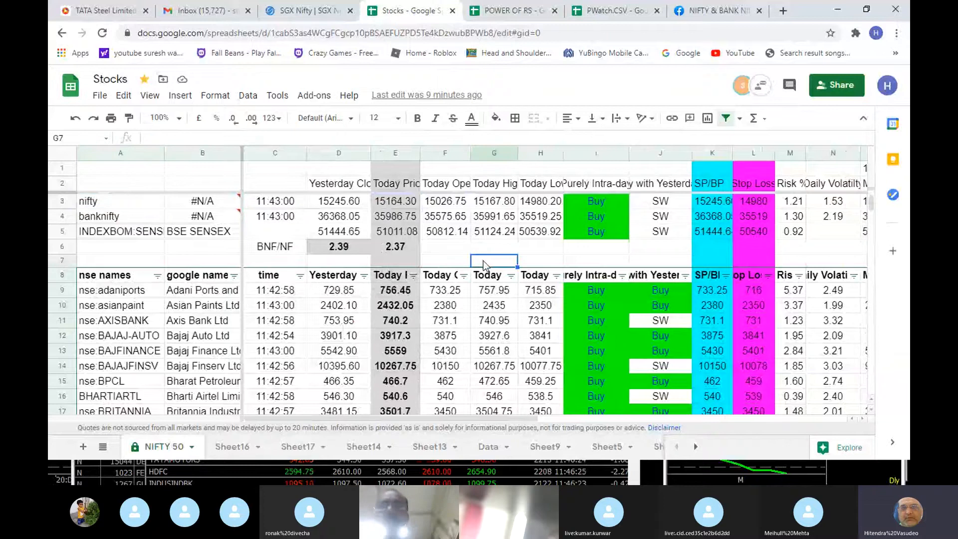
pyautogui.scroll(-1, 482, 269)
pyautogui.scroll(-1, 482, 269)
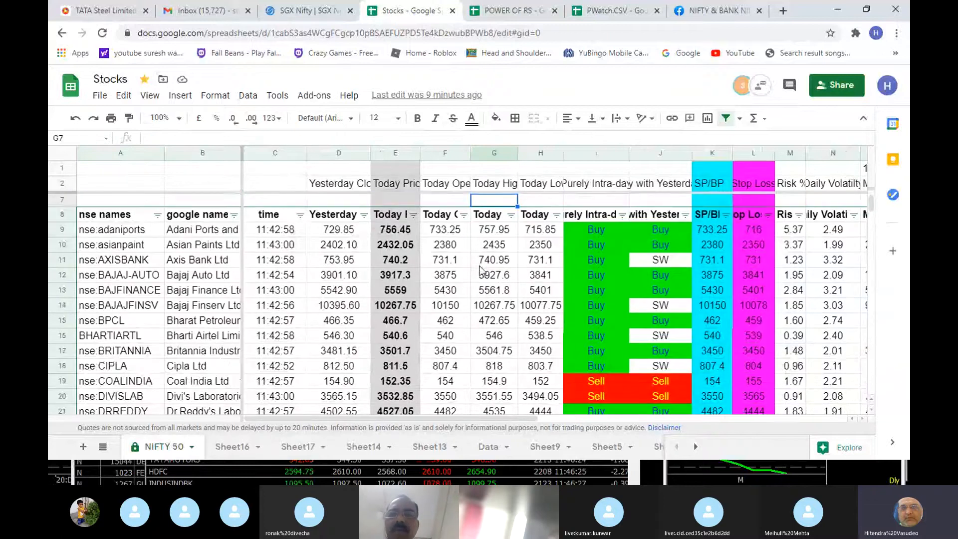
pyautogui.click(492, 233)
pyautogui.press('Right')
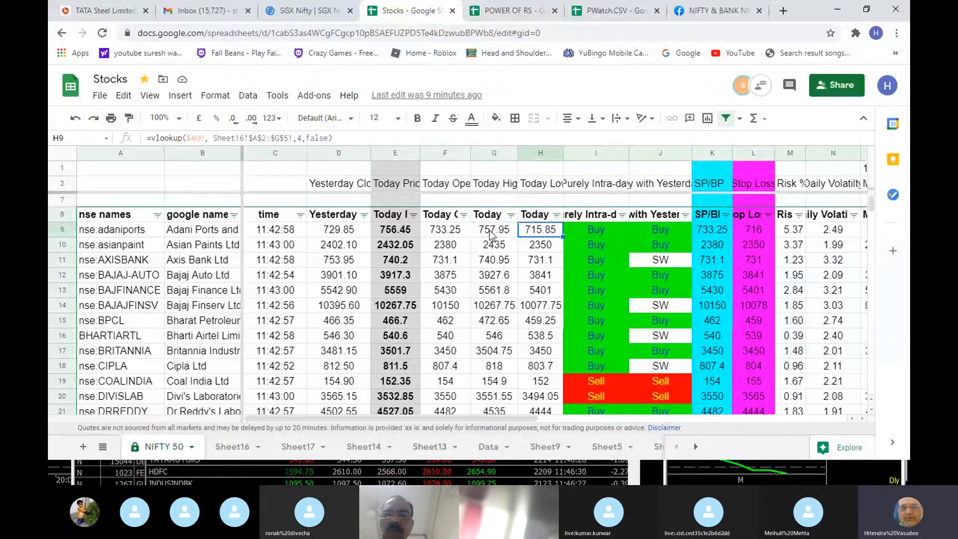
pyautogui.press('Right')
pyautogui.press('Right')
pyautogui.press('Right')
pyautogui.press('Right')
pyautogui.press('Right')
pyautogui.press('Right')
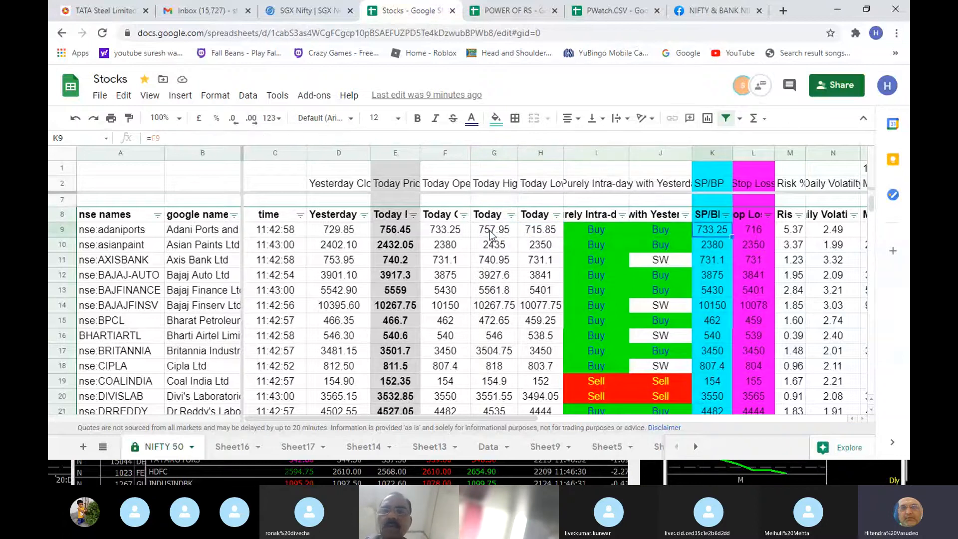
pyautogui.press('Right')
pyautogui.press('Right')
pyautogui.press('Right')
pyautogui.press('Right')
pyautogui.press('Right')
pyautogui.press('Right')
pyautogui.press('Right')
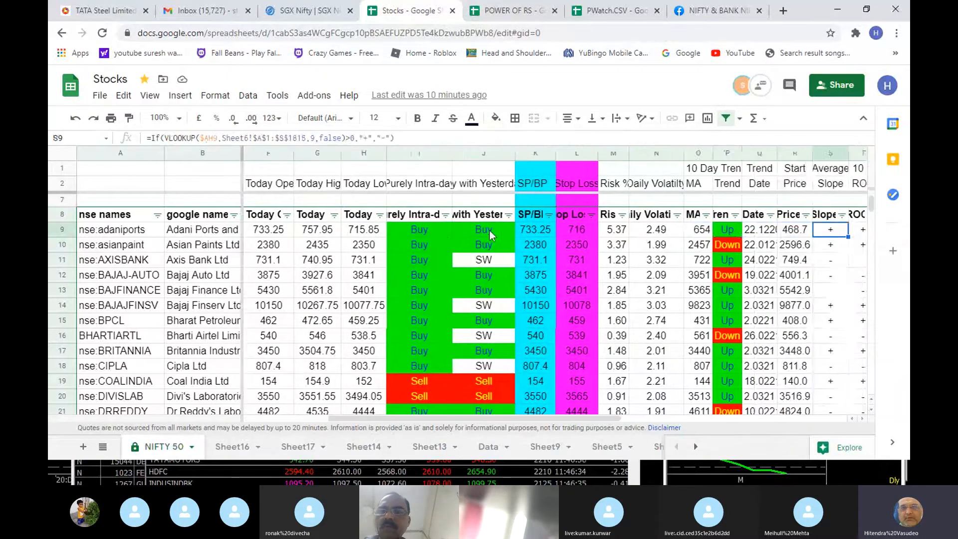
pyautogui.press('Right')
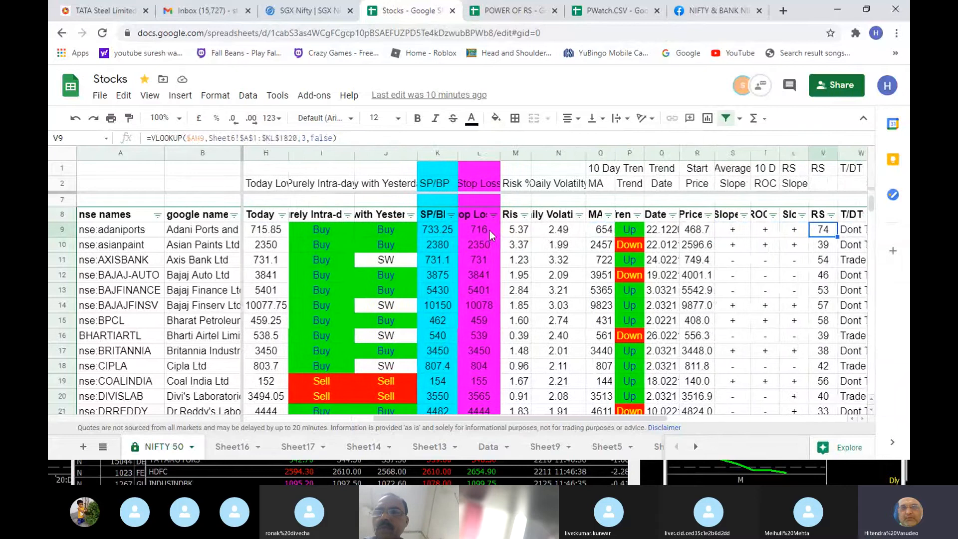
pyautogui.press('Right')
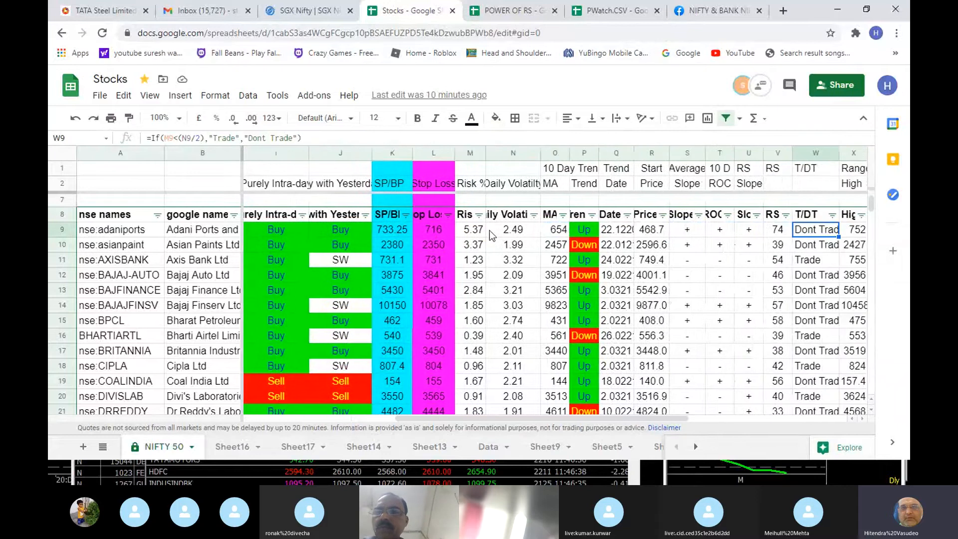
# - Open the RS column's filter in the stock table and look over its condition and value options
pyautogui.click(773, 214)
pyautogui.click(786, 216)
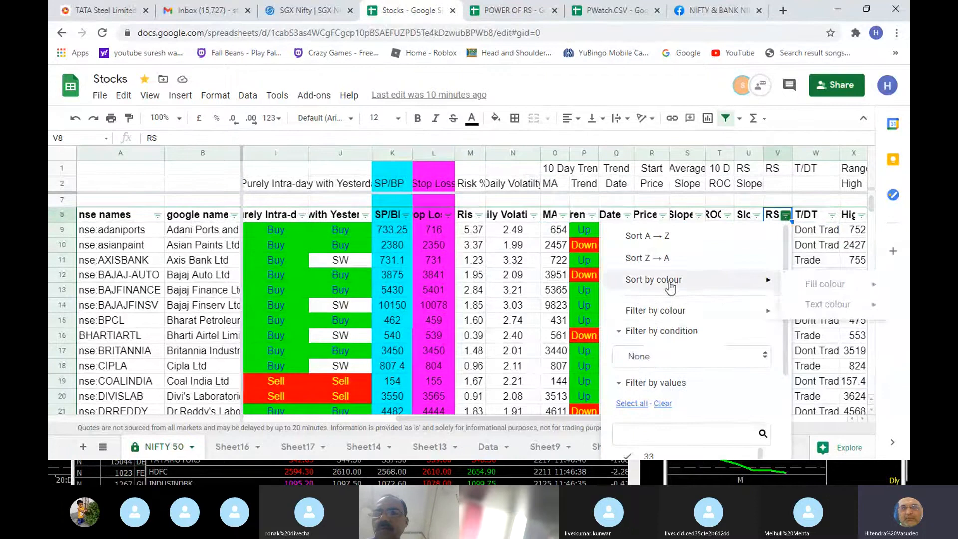
pyautogui.click(668, 332)
pyautogui.click(667, 332)
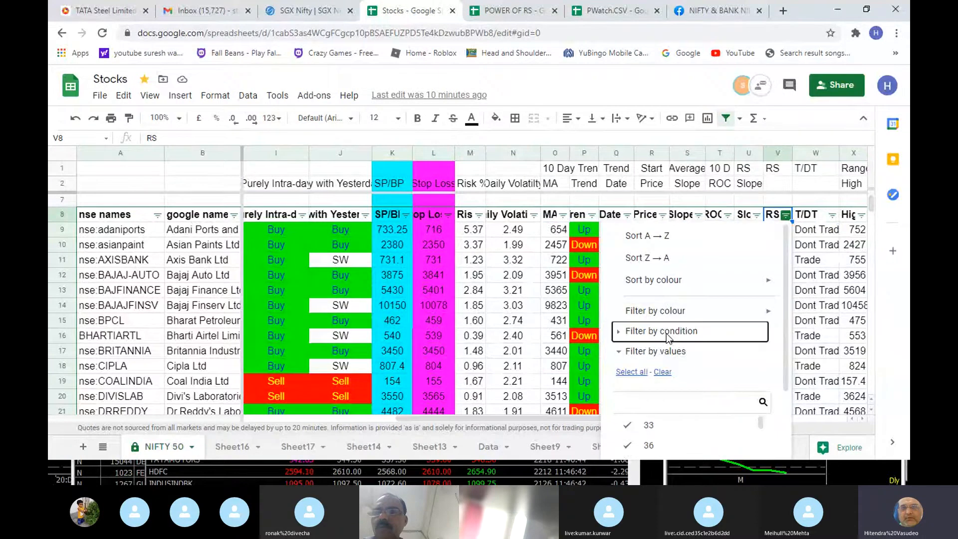
pyautogui.click(667, 334)
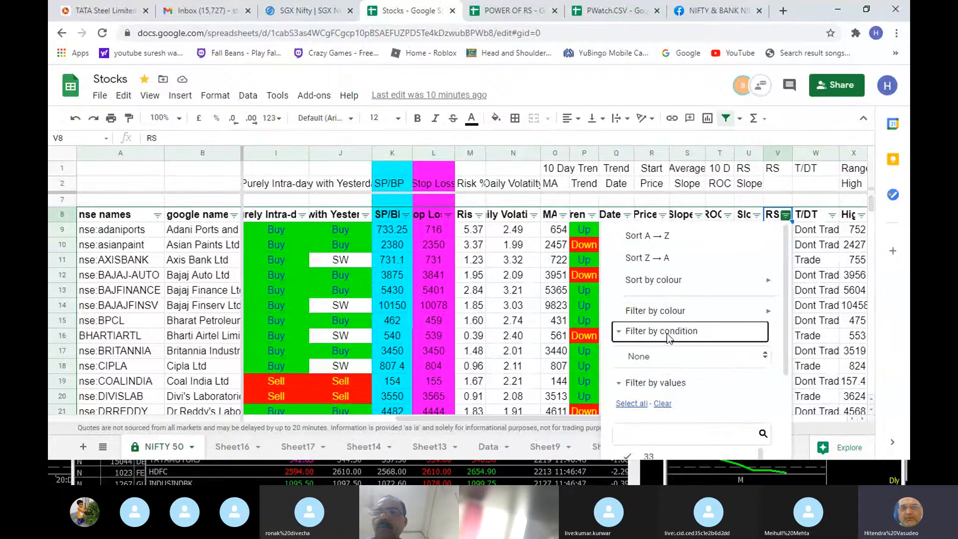
pyautogui.click(660, 362)
pyautogui.click(668, 334)
pyautogui.click(668, 335)
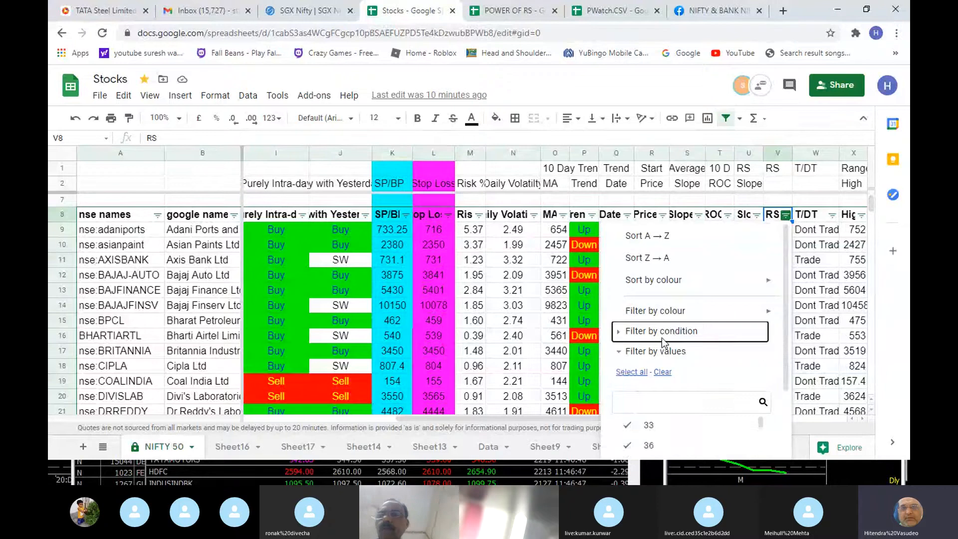
pyautogui.click(666, 338)
pyautogui.scroll(-3, 665, 342)
pyautogui.scroll(3, 673, 294)
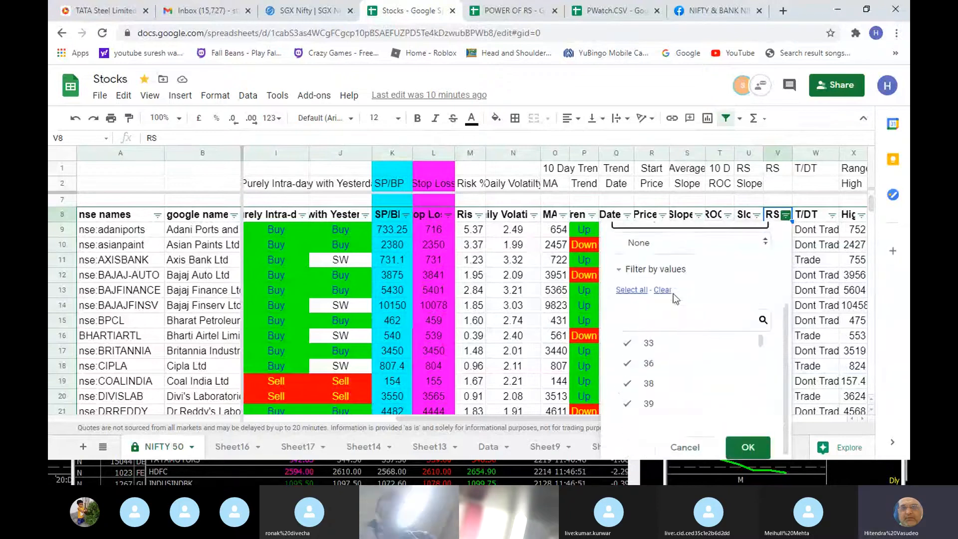
pyautogui.click(701, 335)
pyautogui.scroll(-1, 689, 347)
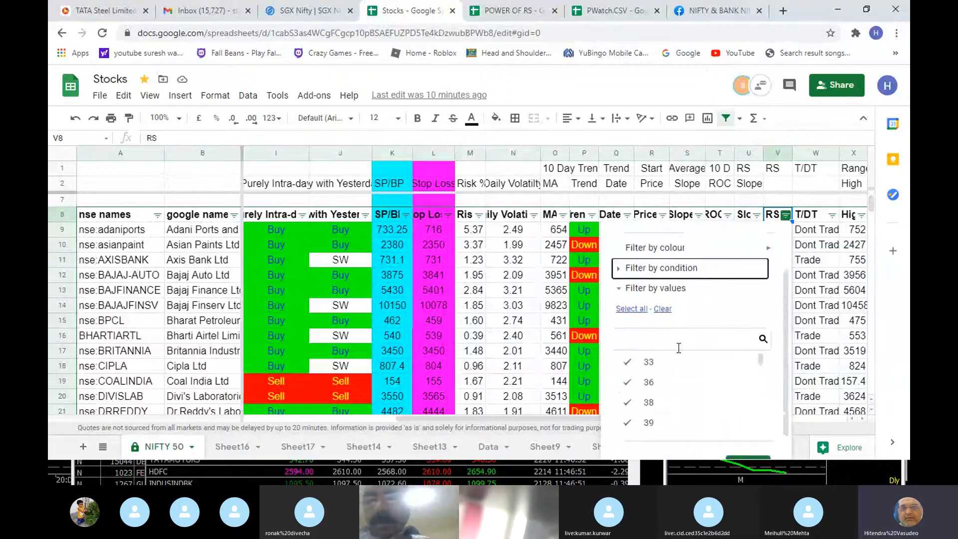
# - Filter the stock table to rows whose RS is greater than 54.99
pyautogui.click(695, 272)
pyautogui.click(683, 295)
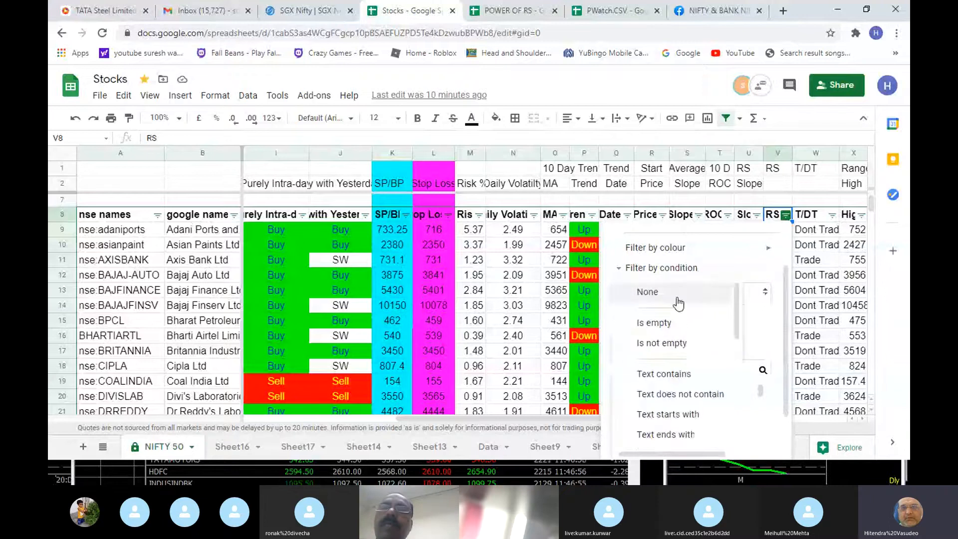
pyautogui.scroll(-3, 668, 324)
pyautogui.click(669, 364)
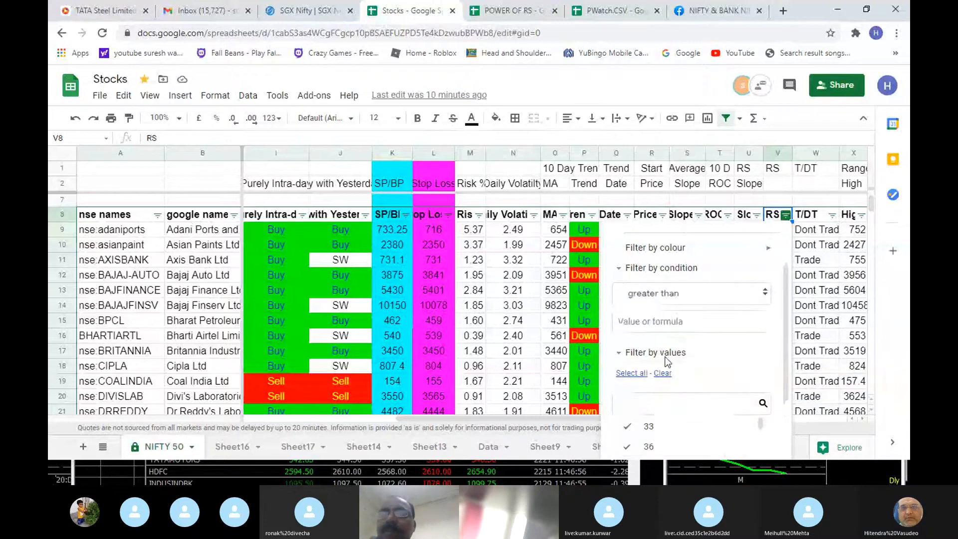
pyautogui.click(661, 323)
pyautogui.write('54.99')
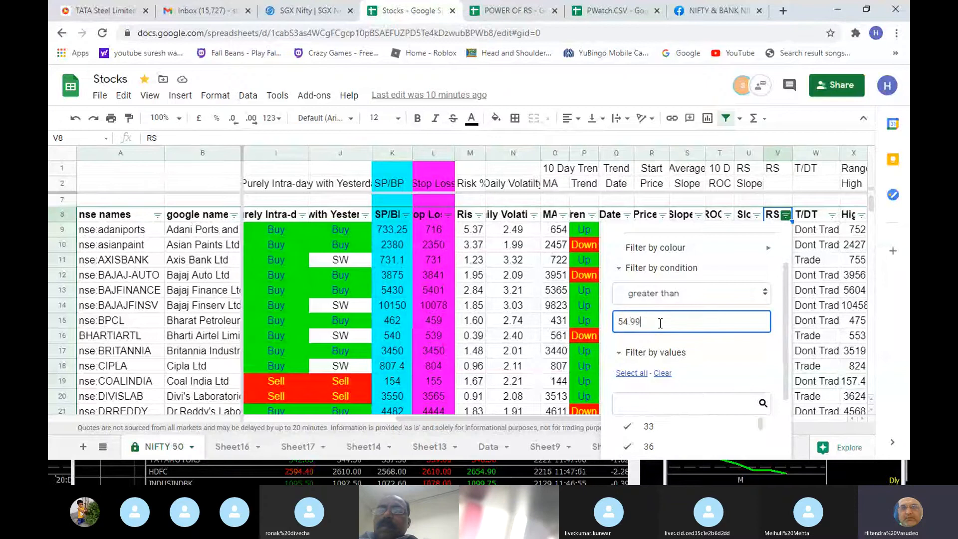
pyautogui.scroll(-3, 660, 323)
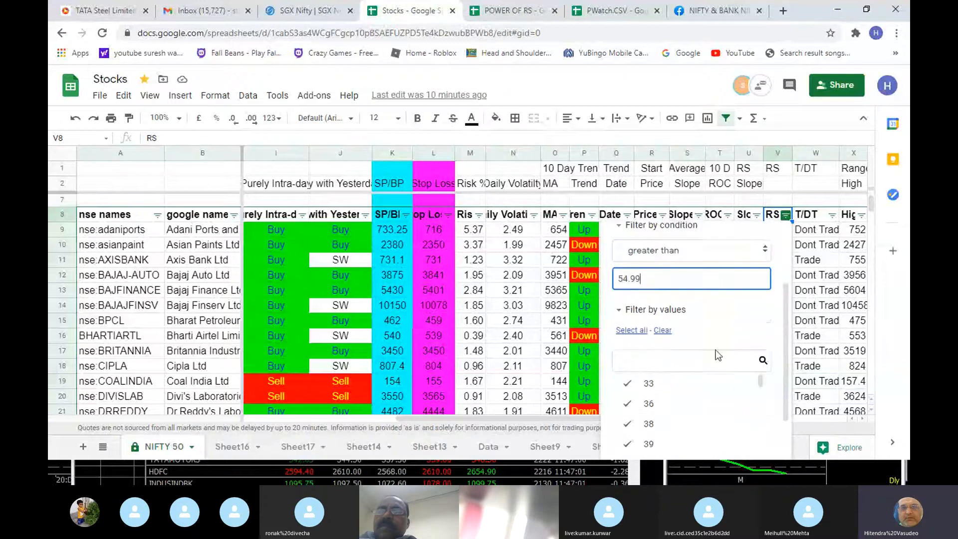
pyautogui.click(747, 441)
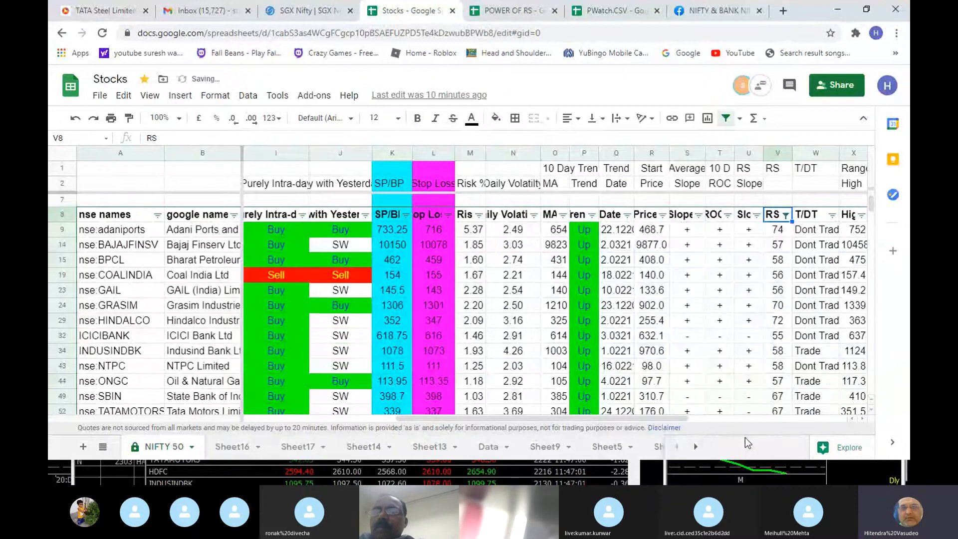
# - Apply the Trend column's value filter with Up selected
pyautogui.scroll(1, 744, 358)
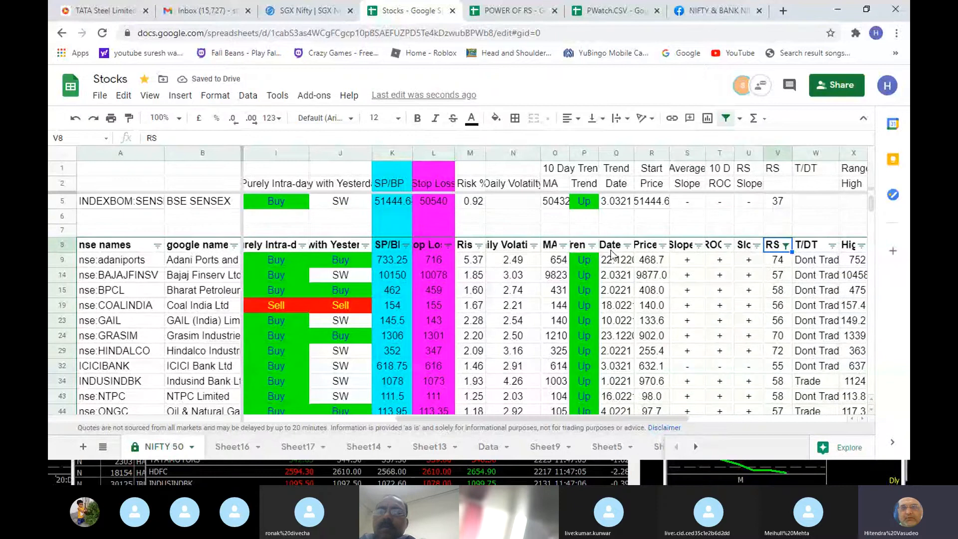
pyautogui.click(585, 246)
pyautogui.click(592, 245)
pyautogui.scroll(-2, 567, 349)
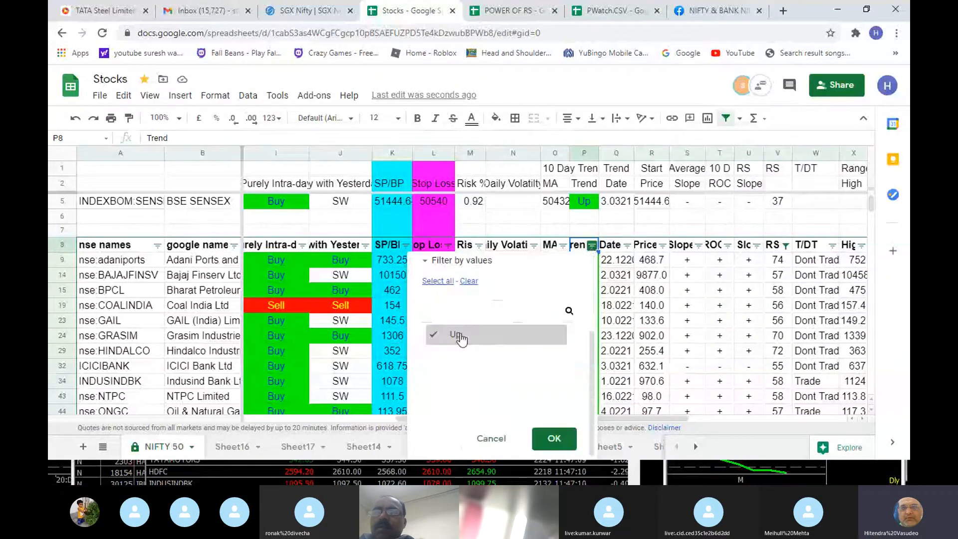
pyautogui.click(554, 438)
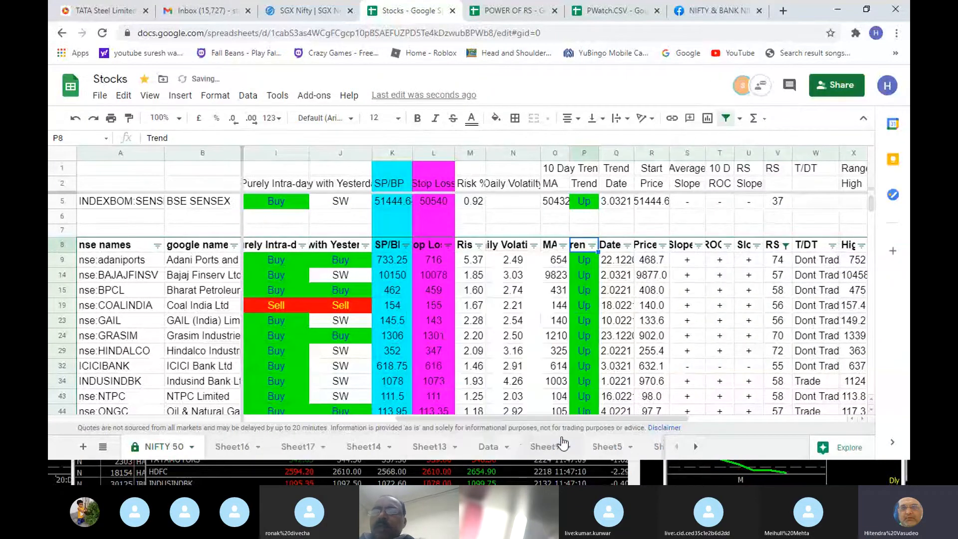
# - Filter the average Slope column to show only the + values, excluding -
pyautogui.click(696, 245)
pyautogui.click(698, 245)
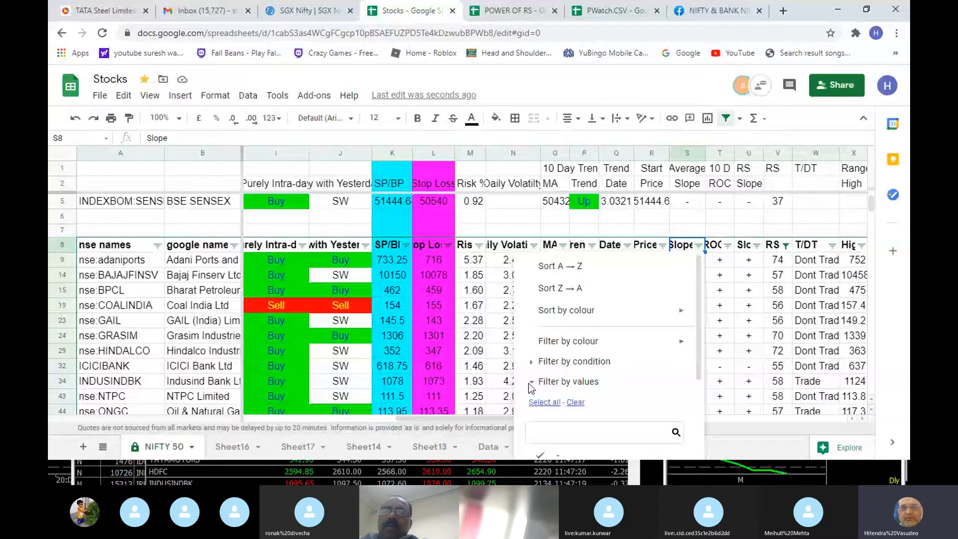
pyautogui.scroll(-3, 578, 357)
pyautogui.click(558, 335)
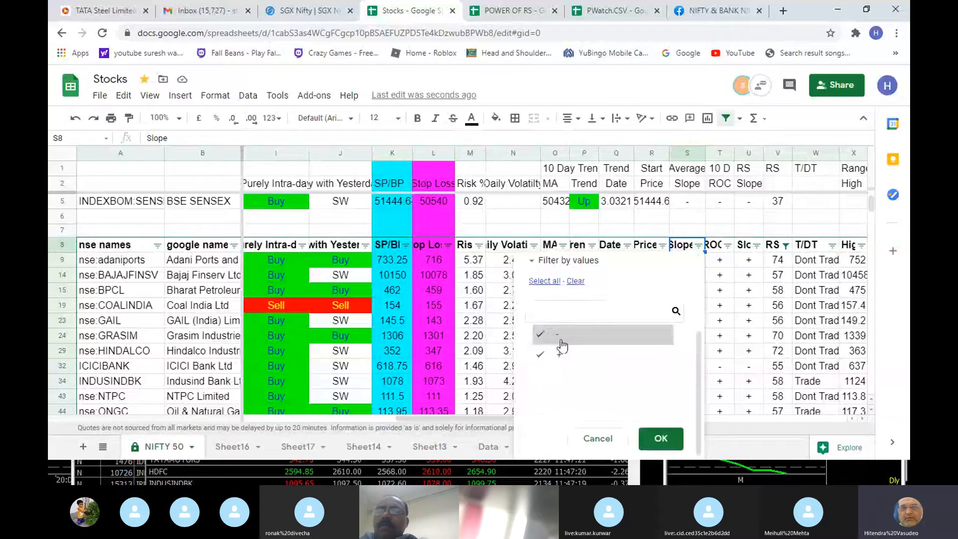
pyautogui.click(660, 438)
# - Apply the 10 D ROC column's value filter with + selected
pyautogui.click(714, 244)
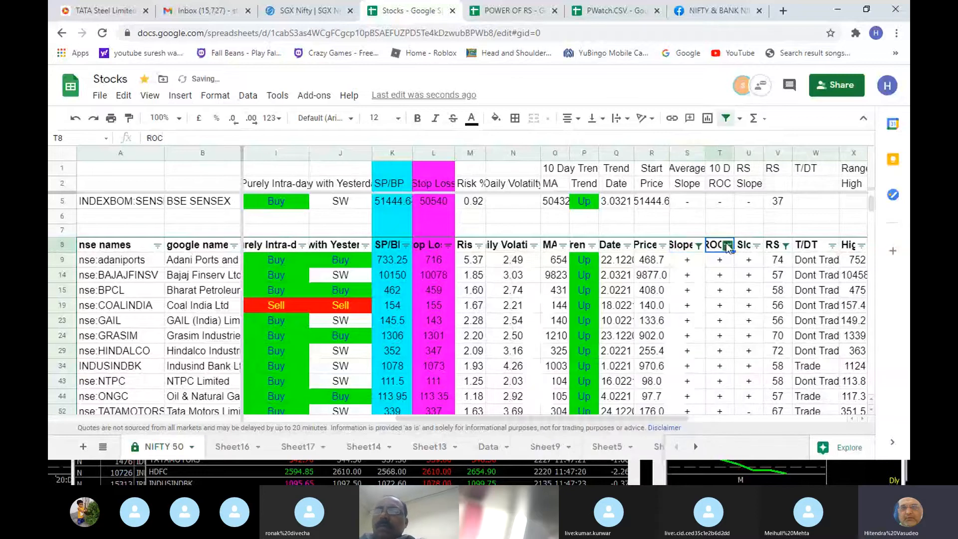
pyautogui.click(728, 245)
pyautogui.scroll(-3, 623, 333)
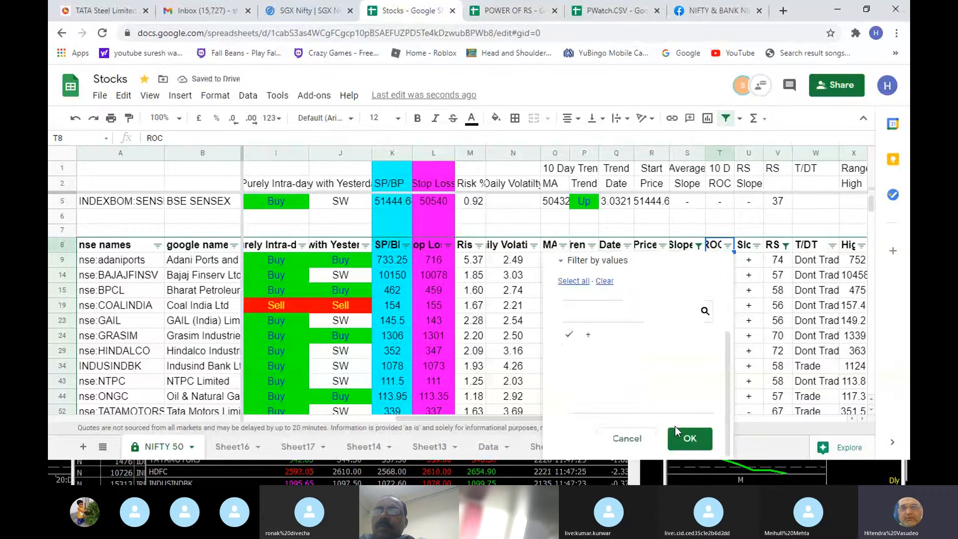
pyautogui.click(698, 444)
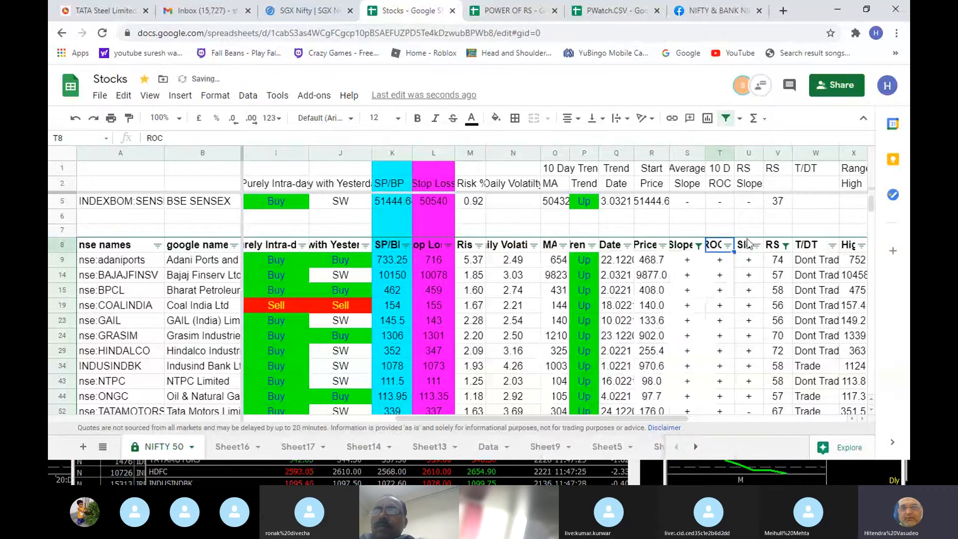
# - Filter the RS Slope column to show only the + values, excluding -
pyautogui.click(748, 244)
pyautogui.scroll(-2, 742, 301)
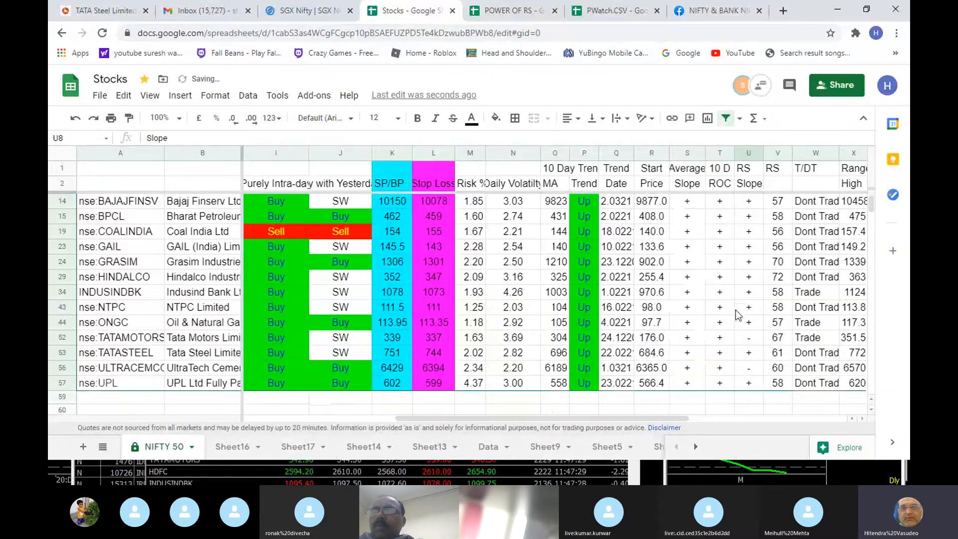
pyautogui.scroll(3, 744, 249)
pyautogui.click(756, 277)
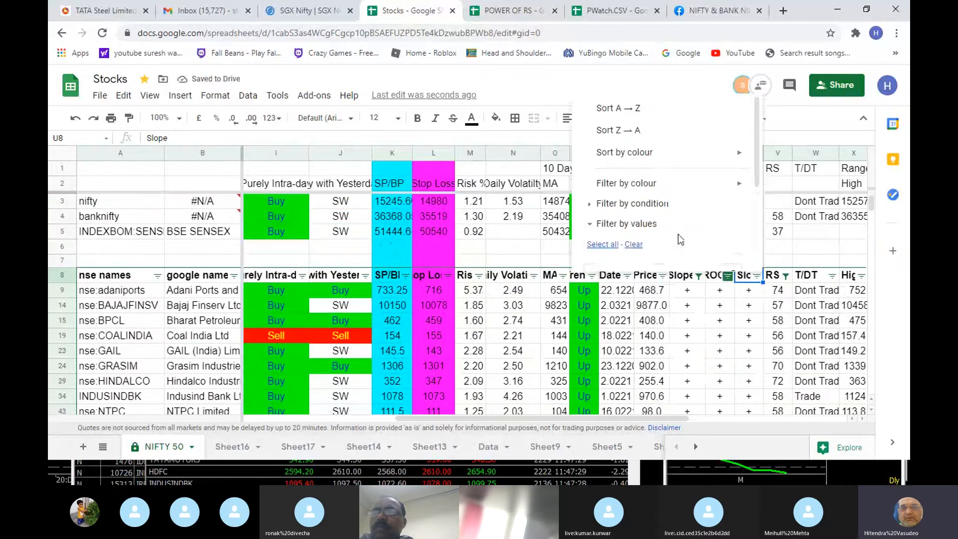
pyautogui.scroll(-3, 674, 235)
pyautogui.click(621, 177)
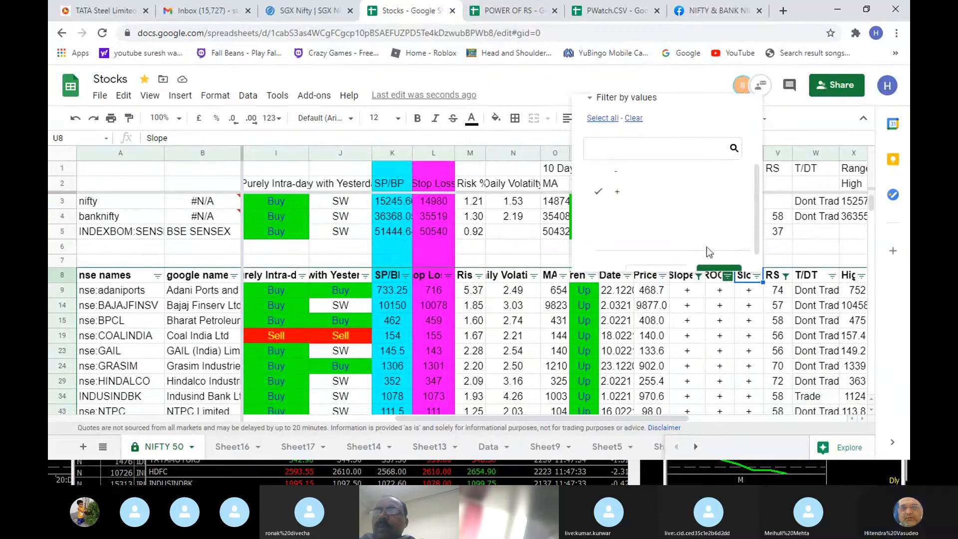
pyautogui.scroll(-1, 706, 247)
pyautogui.click(717, 254)
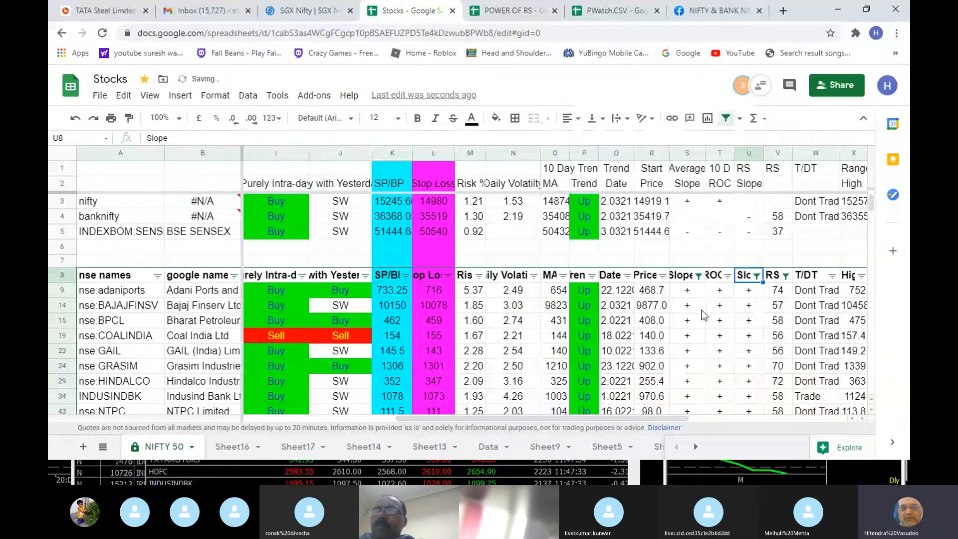
pyautogui.scroll(-3, 704, 315)
pyautogui.scroll(3, 704, 316)
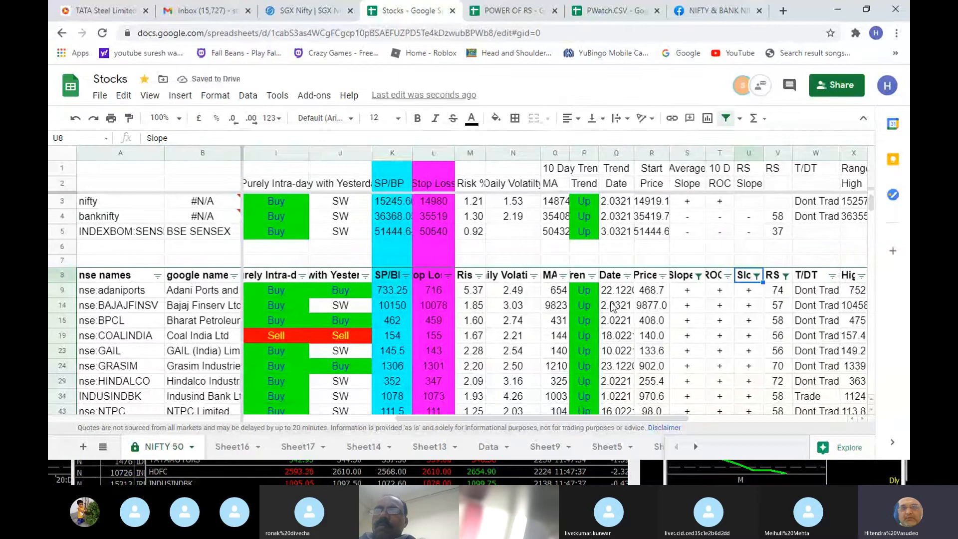
# - Filter the Purely Intra-day column to show only Buy, excluding Sell
pyautogui.click(334, 295)
pyautogui.press('Left')
pyautogui.press('Left')
pyautogui.press('Left')
pyautogui.press('Left')
pyautogui.press('Left')
pyautogui.press('Left')
pyautogui.press('Left')
pyautogui.press('Left')
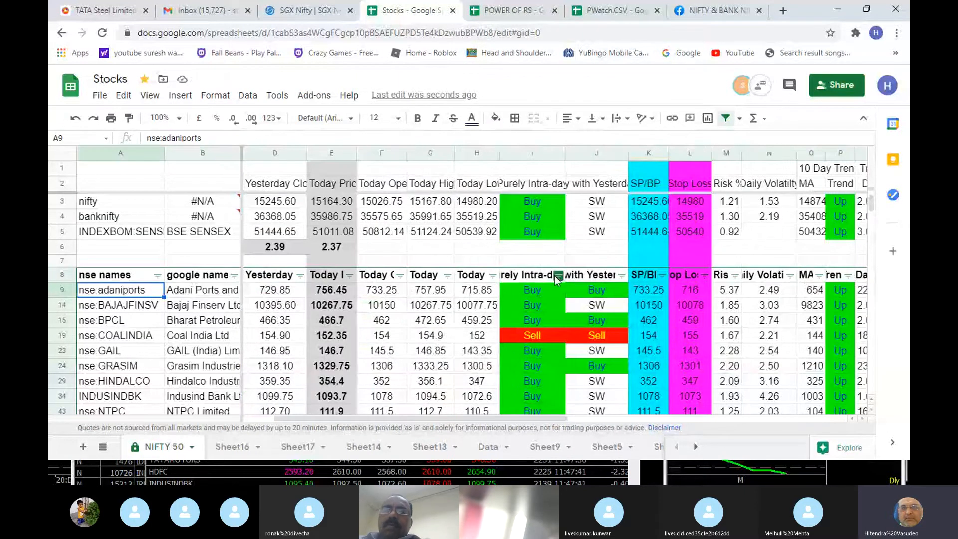
pyautogui.click(557, 276)
pyautogui.scroll(-2, 466, 208)
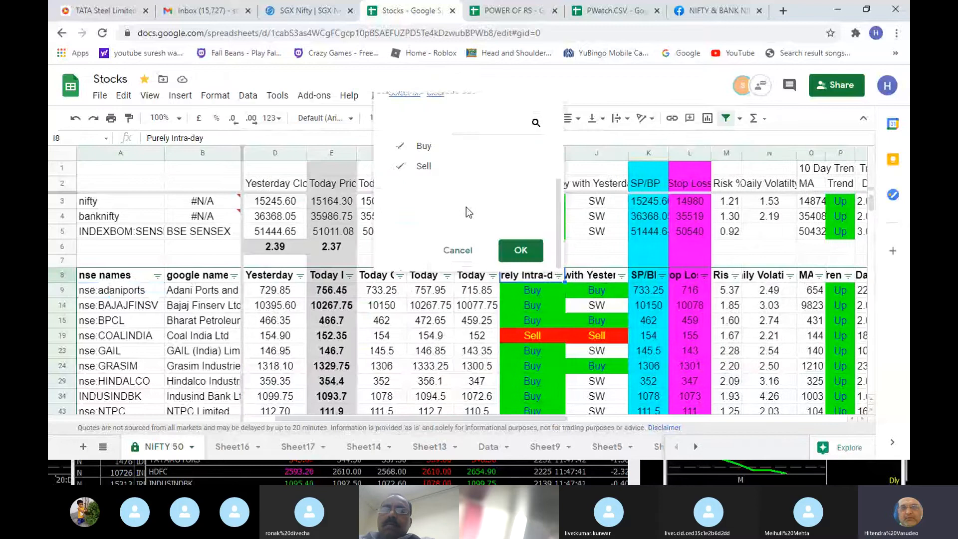
pyautogui.click(424, 167)
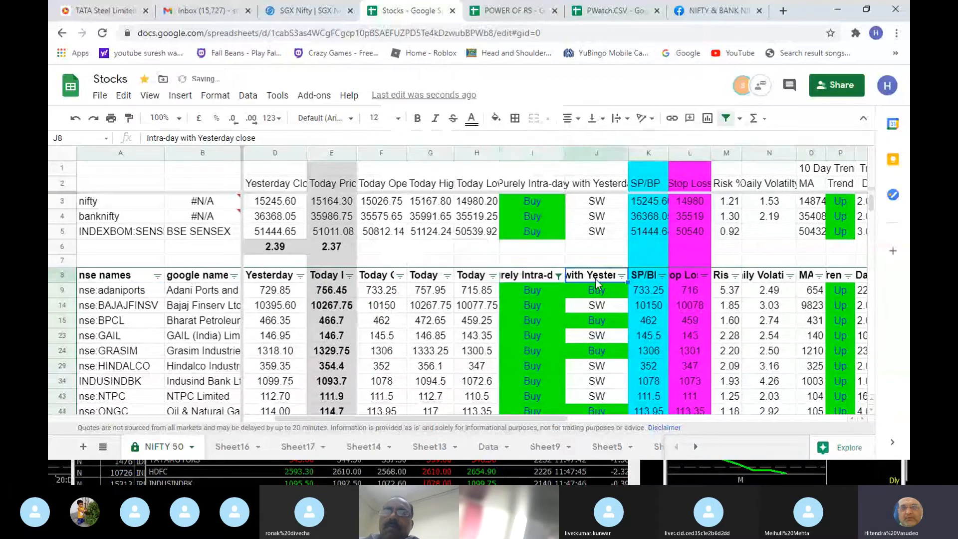
# - Filter the Intra-day with Yesterday close column to show only Buy, excluding SW
pyautogui.click(622, 276)
pyautogui.scroll(-2, 519, 218)
pyautogui.click(487, 192)
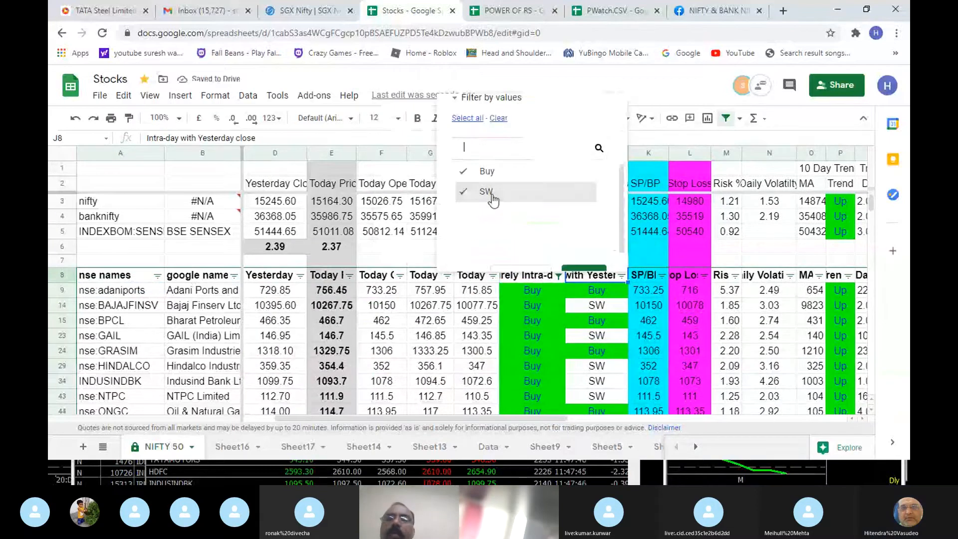
pyautogui.scroll(-1, 570, 261)
pyautogui.click(584, 267)
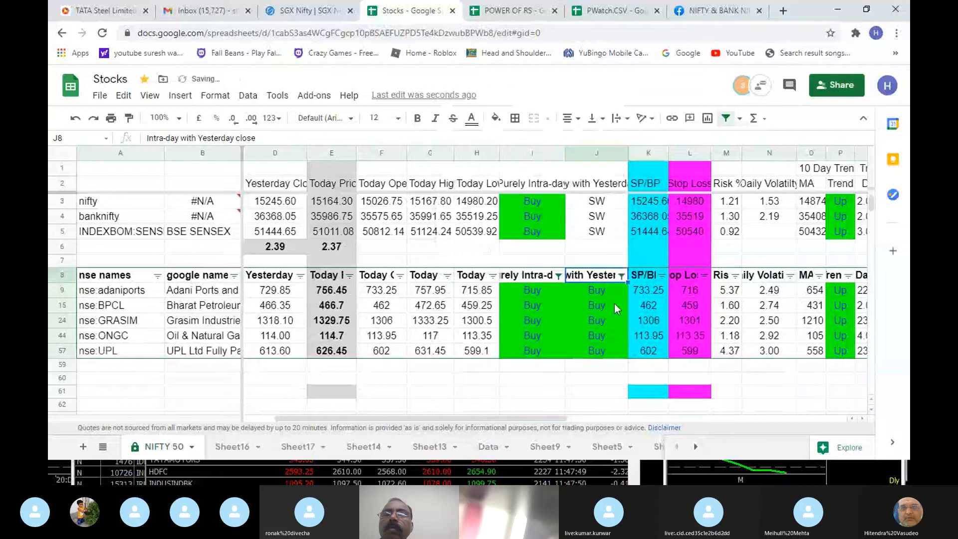
# - Examine the adaniports row's Intra-day with Yesterday close, Risk % and Daily Volatility formulas
pyautogui.click(624, 292)
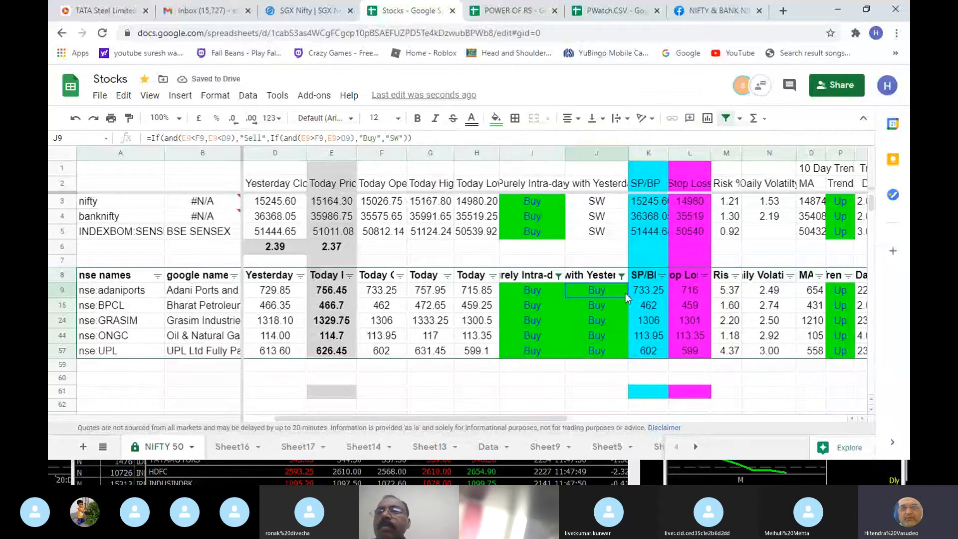
pyautogui.press('Right')
pyautogui.press('Right')
pyautogui.press('Right')
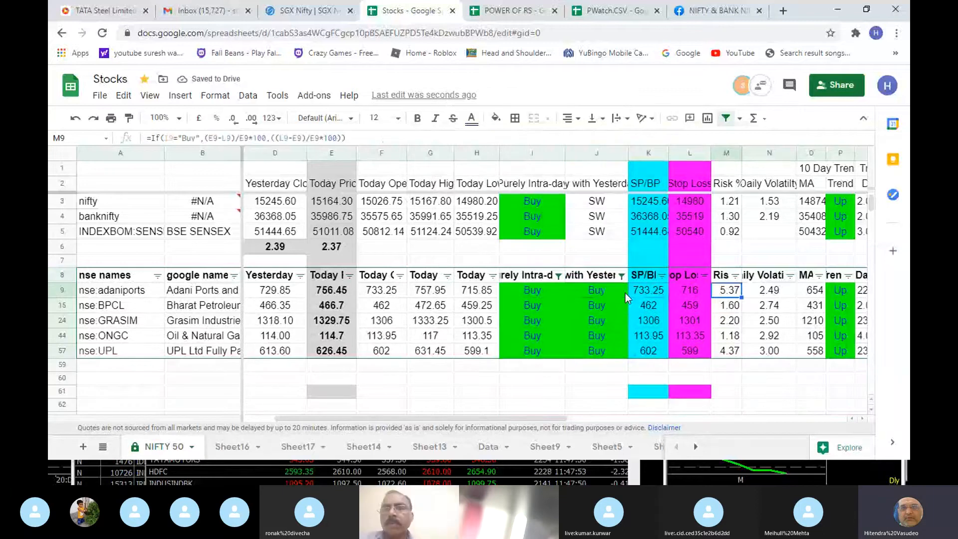
pyautogui.press('Right')
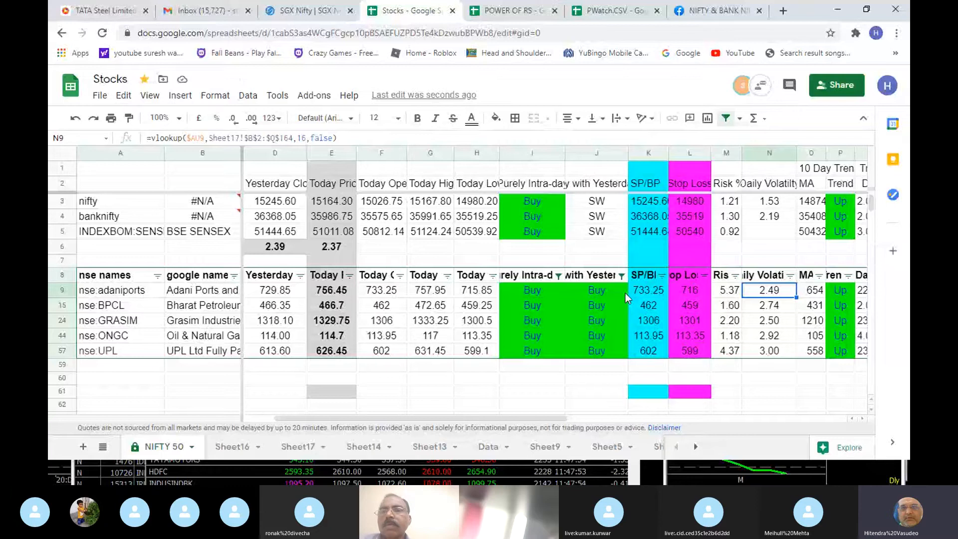
pyautogui.press('Left')
pyautogui.press('Left')
pyautogui.press('Left')
pyautogui.press('Left')
pyautogui.press('Left')
pyautogui.press('Right')
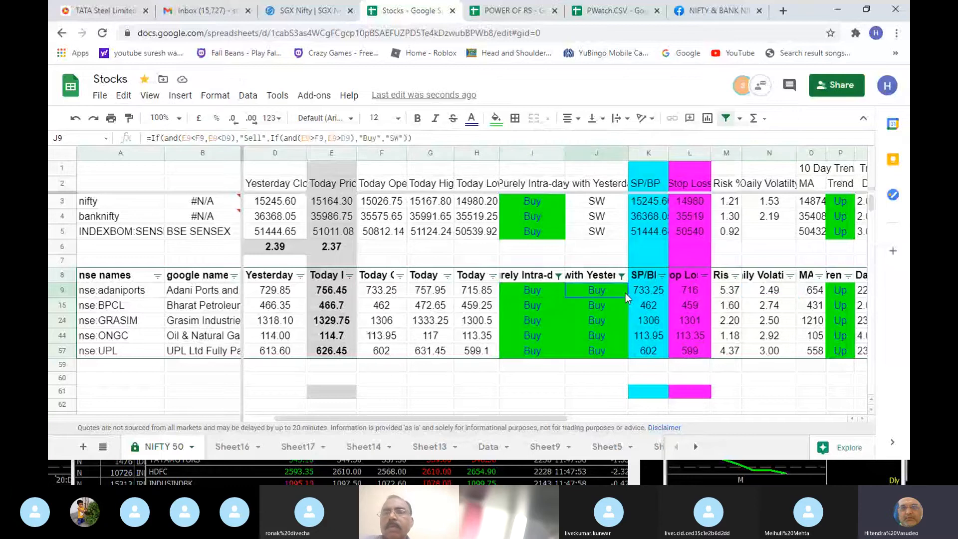
# - Include SW again in the Intra-day with Yesterday close column's value filter
pyautogui.click(621, 277)
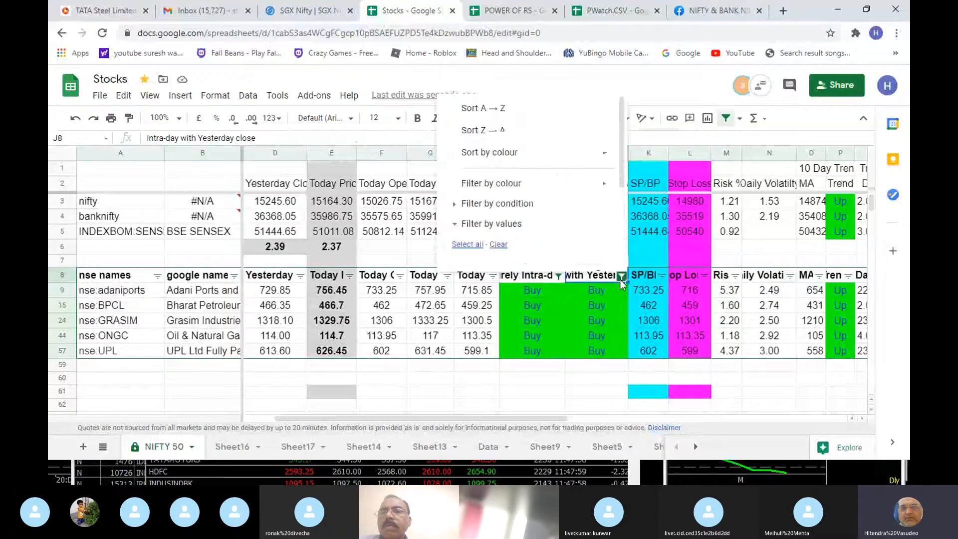
pyautogui.scroll(-3, 532, 228)
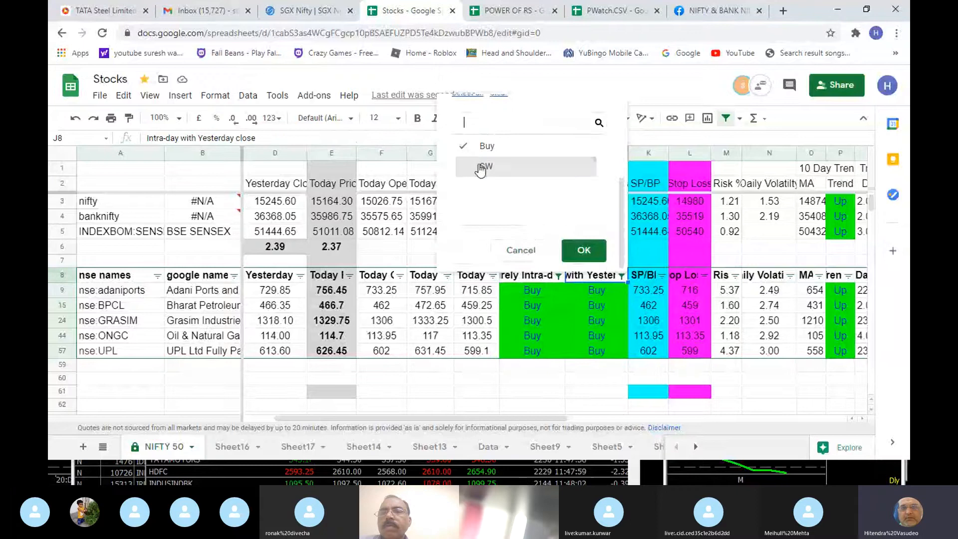
pyautogui.click(481, 168)
pyautogui.click(579, 251)
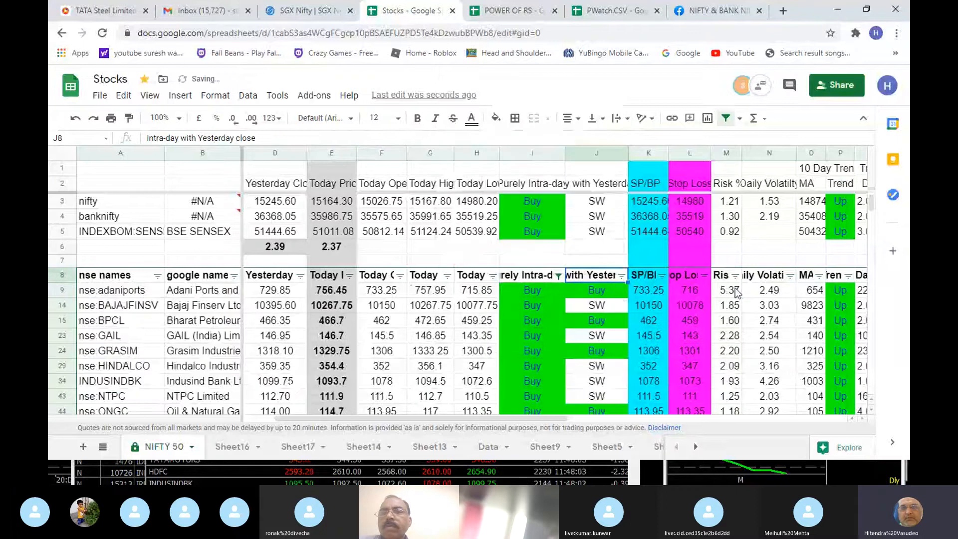
# - Filter the T/DT column to show only Trade, excluding Dont Trade
pyautogui.press('Down')
pyautogui.press('Right')
pyautogui.press('Right')
pyautogui.press('Right')
pyautogui.press('Right')
pyautogui.press('Right')
pyautogui.press('Right')
pyautogui.press('Right')
pyautogui.press('Right')
pyautogui.press('Right')
pyautogui.press('Right')
pyautogui.press('Right')
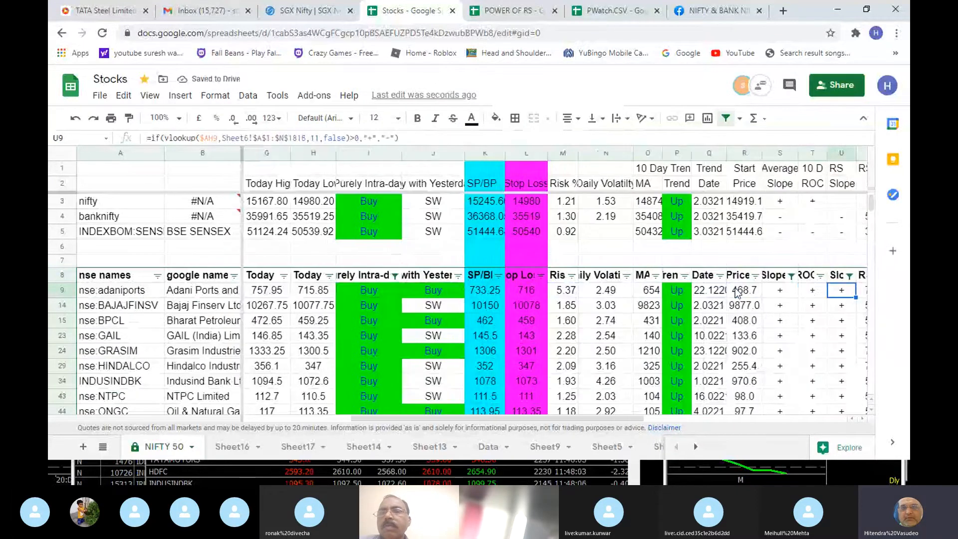
pyautogui.press('Right')
pyautogui.press('Right')
pyautogui.press('Right')
pyautogui.press('Right')
pyautogui.press('Right')
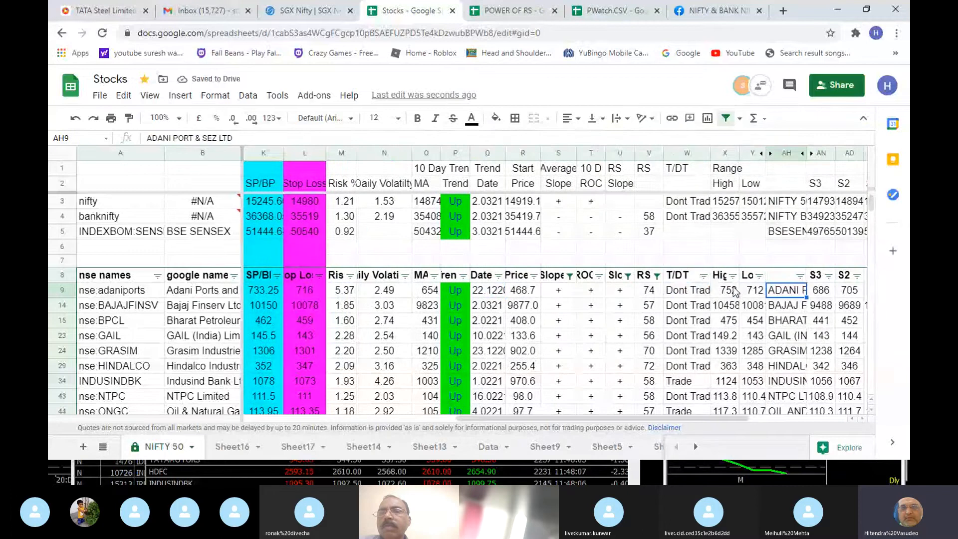
pyautogui.click(710, 279)
pyautogui.click(702, 276)
pyautogui.click(630, 223)
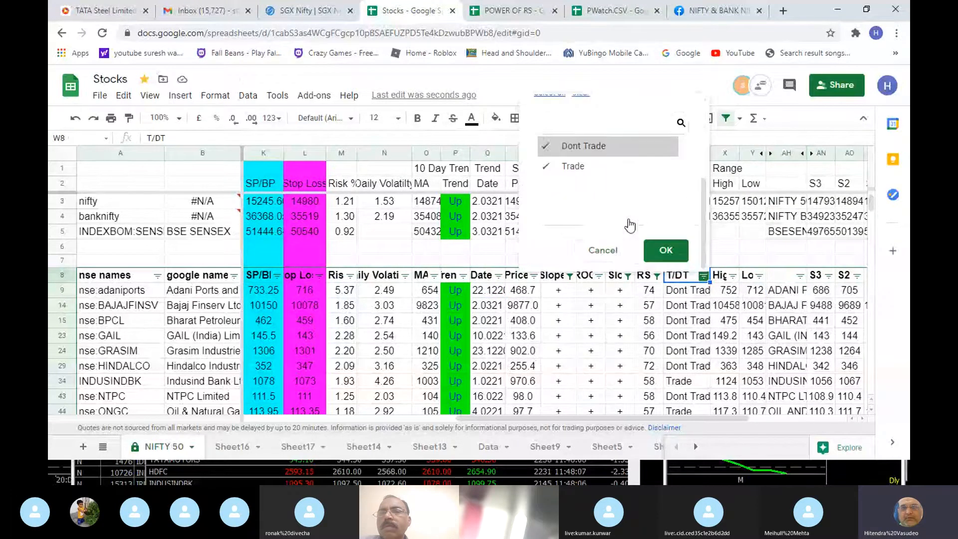
pyautogui.click(584, 146)
pyautogui.click(667, 259)
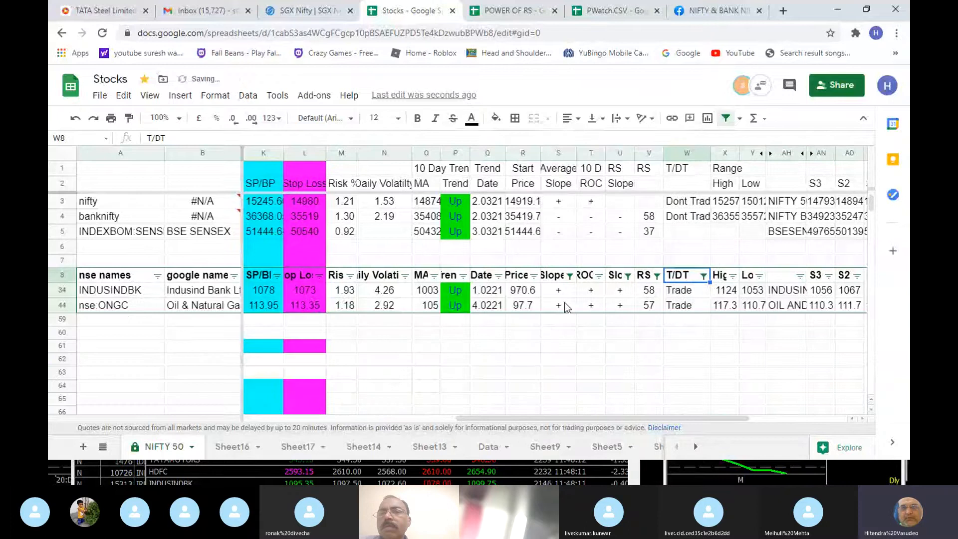
# - Review the INDUSINDBK row's open price and stop loss, and compare its Risk % with its Daily Volatility
pyautogui.click(564, 302)
pyautogui.press('Left')
pyautogui.press('Left')
pyautogui.press('Left')
pyautogui.press('Left')
pyautogui.press('Left')
pyautogui.press('Left')
pyautogui.press('Left')
pyautogui.press('Left')
pyautogui.press('Left')
pyautogui.press('Left')
pyautogui.press('Left')
pyautogui.press('Left')
pyautogui.press('Left')
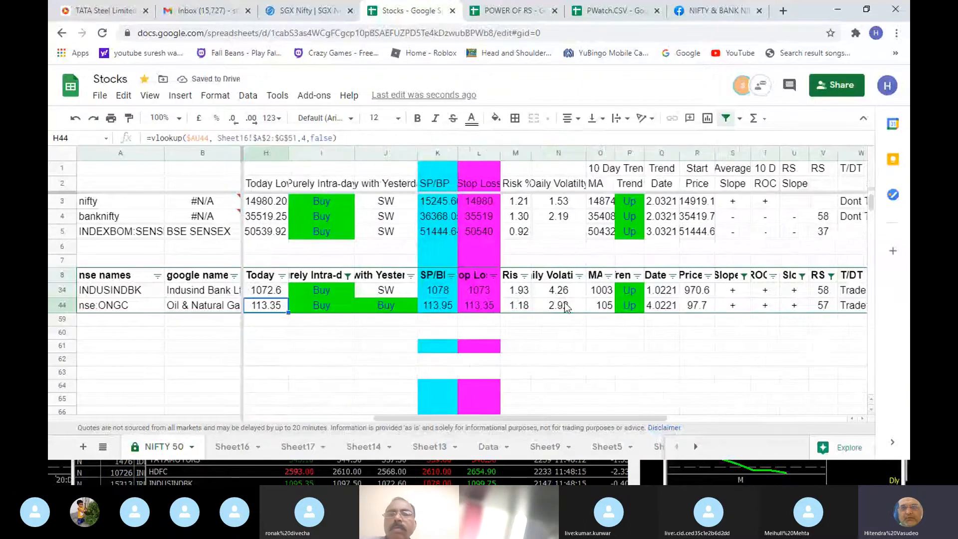
pyautogui.press('Up')
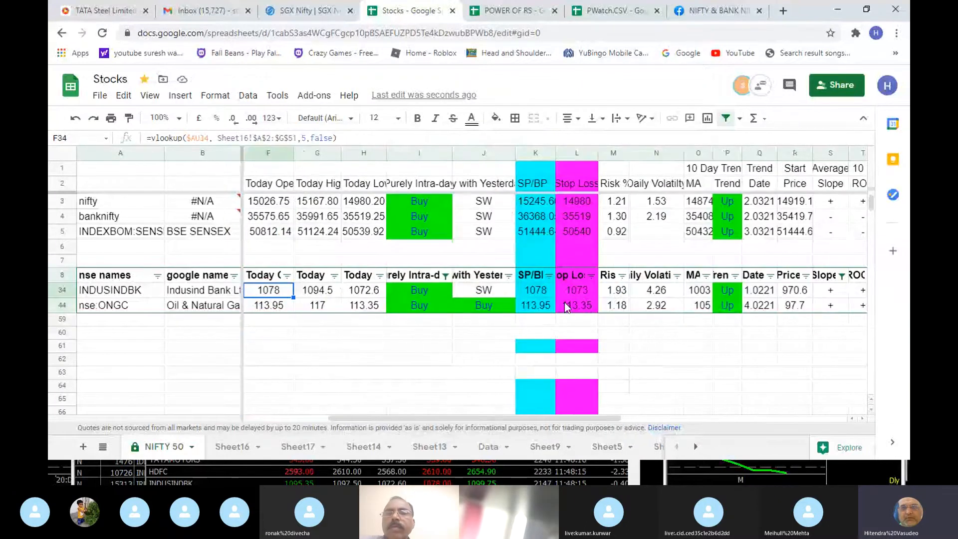
pyautogui.press('Right')
pyautogui.press('Right')
pyautogui.press('Right')
pyautogui.press('Right')
pyautogui.press('Right')
pyautogui.press('Right')
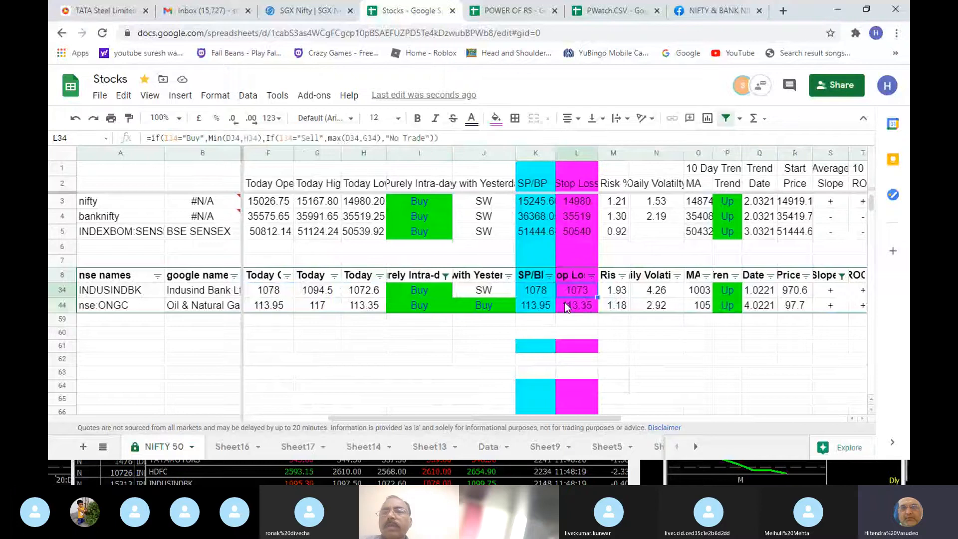
pyautogui.press('Right')
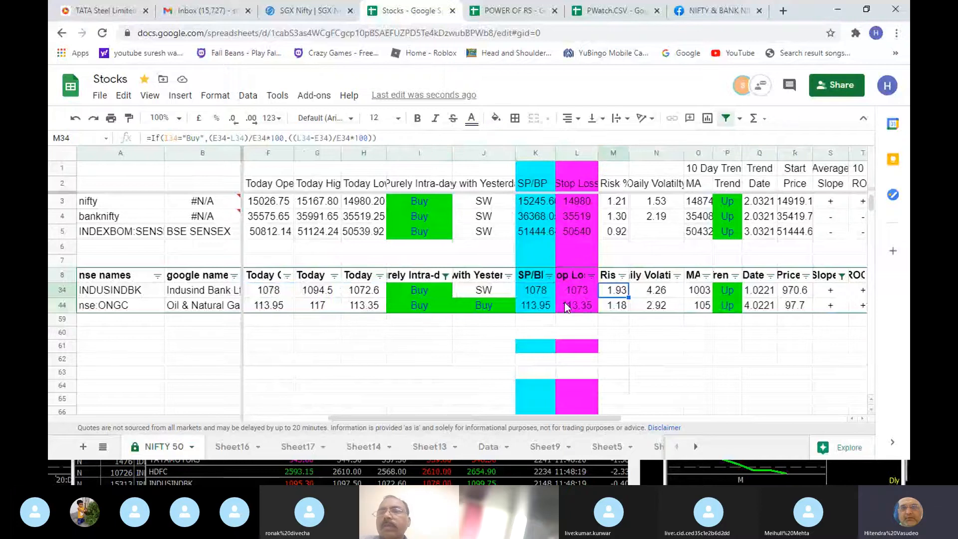
pyautogui.press('Right')
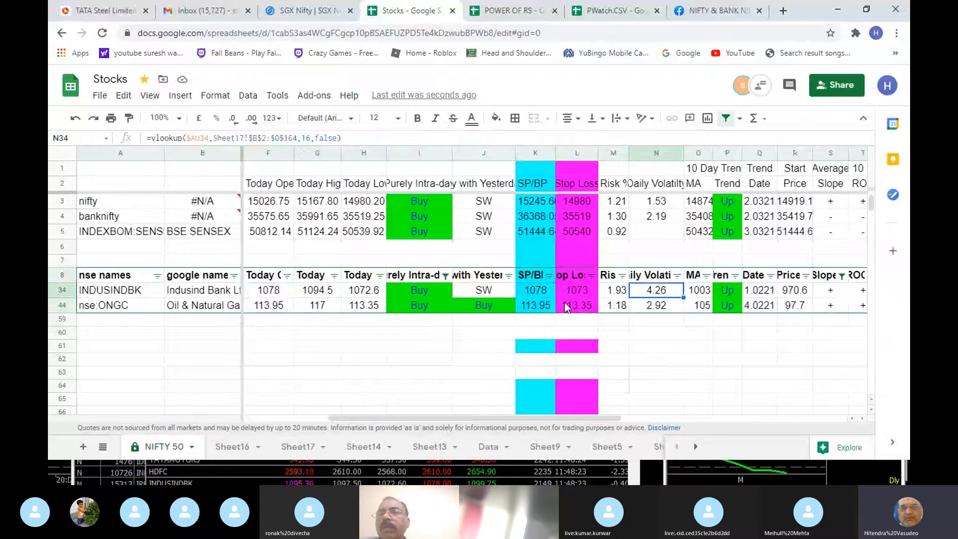
# - Compare the ONGC row's Risk % with its Daily Volatility and check its average slope and range low
pyautogui.press('Down')
pyautogui.press('Left')
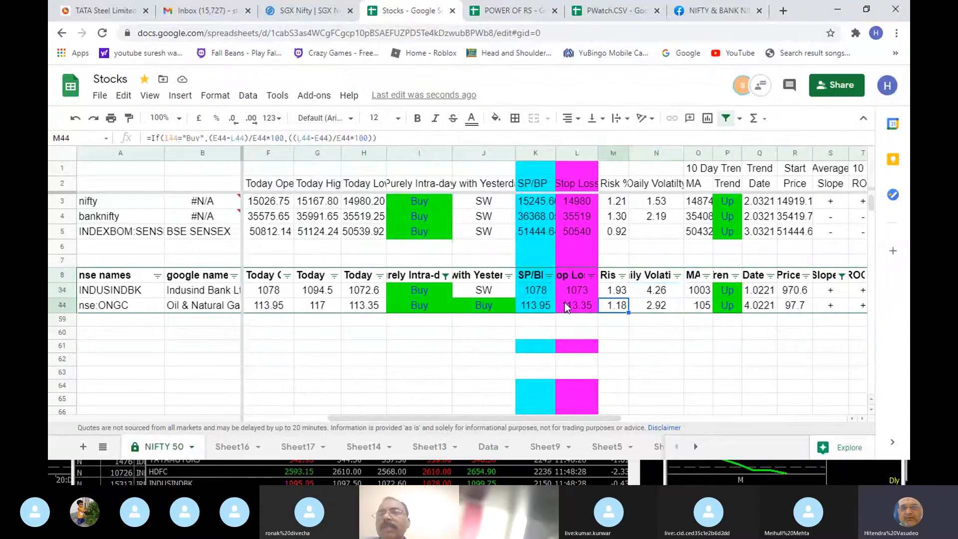
pyautogui.press('Right')
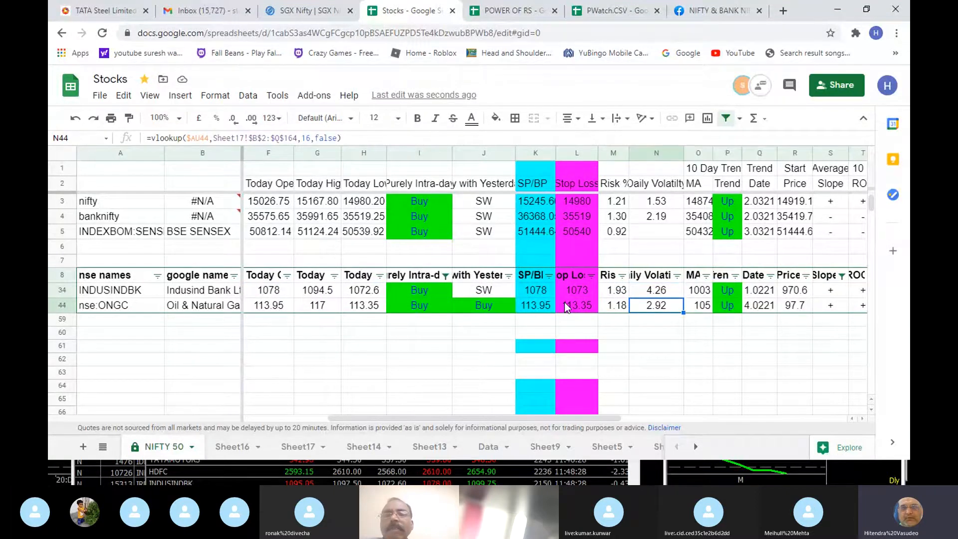
pyautogui.press('Right')
pyautogui.press('Right')
pyautogui.press('Right')
pyautogui.press('Right')
pyautogui.press('Right')
pyautogui.press('Right')
pyautogui.press('Right')
pyautogui.press('Right')
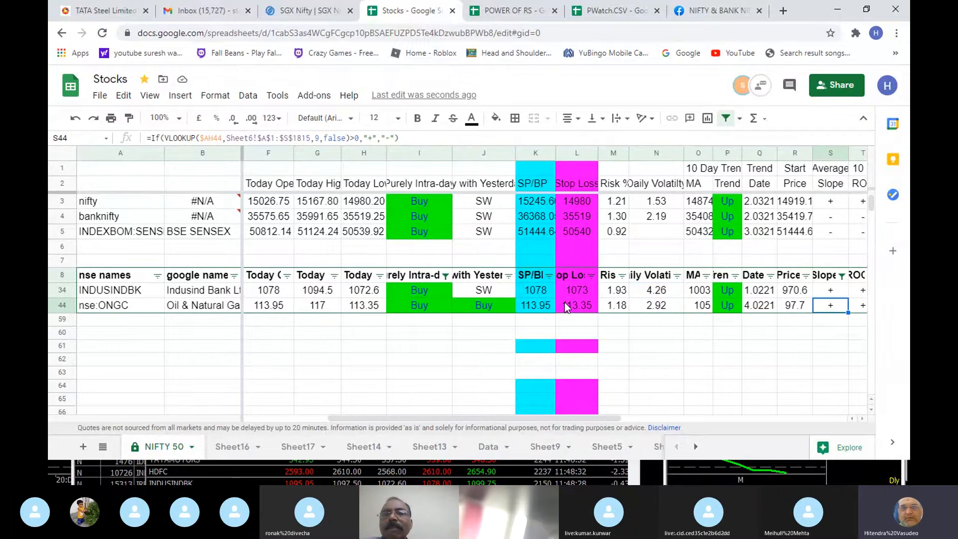
pyautogui.press('Right')
pyautogui.press('Right')
pyautogui.press('Right')
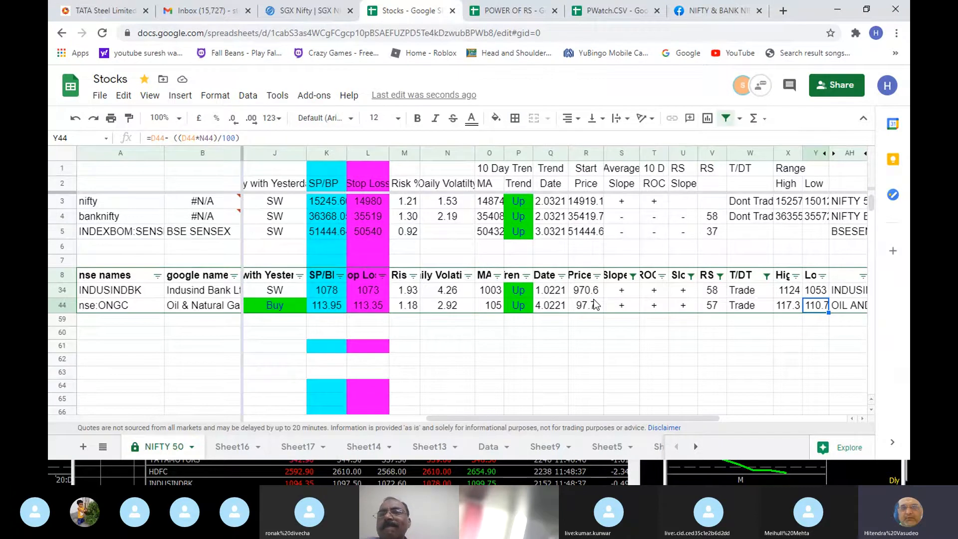
# - Examine the ONGC row's S3 level, average Slope and T/DT formulas
pyautogui.press('Right')
pyautogui.press('Right')
pyautogui.press('Right')
pyautogui.press('Left')
pyautogui.press('Left')
pyautogui.press('Left')
pyautogui.press('Left')
pyautogui.press('Left')
pyautogui.press('Left')
pyautogui.press('Left')
pyautogui.press('Left')
pyautogui.press('Left')
pyautogui.press('Left')
pyautogui.press('Left')
pyautogui.press('Left')
pyautogui.press('Left')
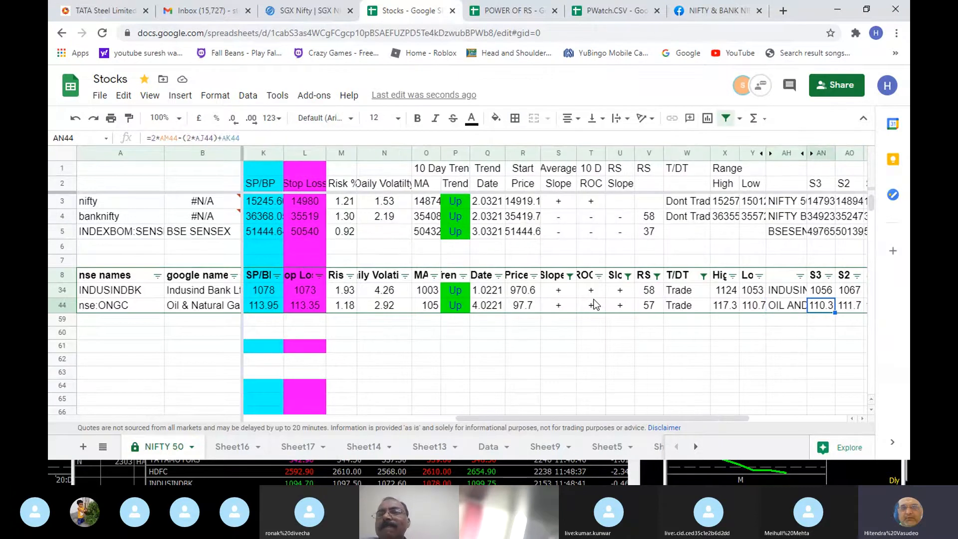
pyautogui.press('Right')
pyautogui.press('Right')
pyautogui.press('Right')
pyautogui.press('Right')
pyautogui.press('Right')
pyautogui.press('Right')
pyautogui.press('Right')
pyautogui.press('Right')
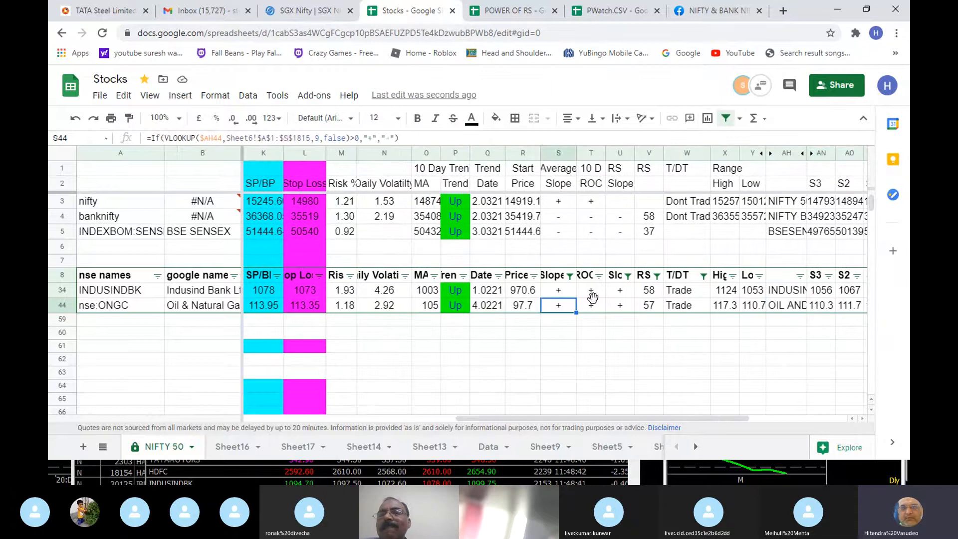
pyautogui.press('Left')
pyautogui.press('Left')
pyautogui.press('Left')
pyautogui.press('Left')
pyautogui.press('Left')
pyautogui.press('Left')
pyautogui.press('Left')
pyautogui.press('Left')
pyautogui.press('Left')
pyautogui.press('Left')
pyautogui.press('Left')
pyautogui.press('Left')
pyautogui.press('Left')
pyautogui.press('Left')
pyautogui.press('Left')
pyautogui.press('Left')
pyautogui.press('Left')
pyautogui.press('Left')
pyautogui.press('Left')
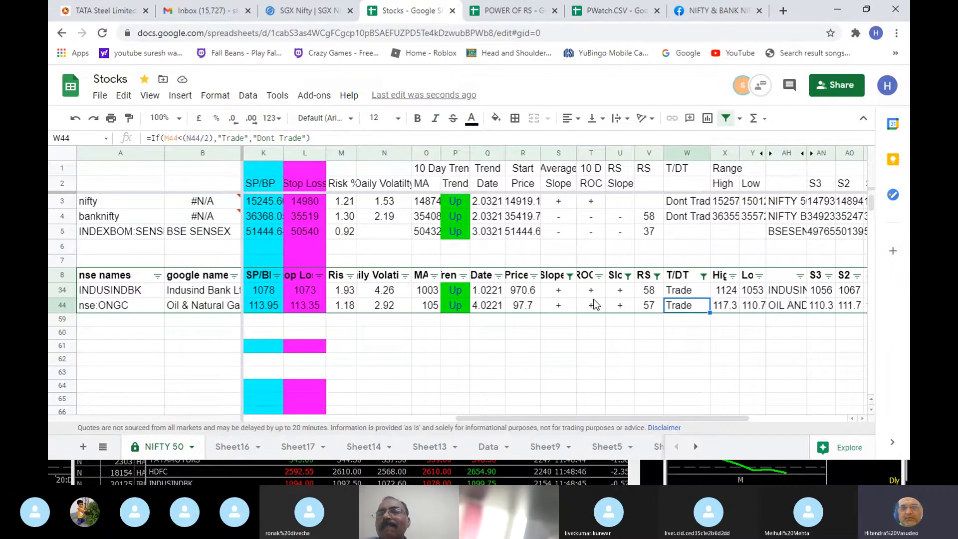
# - Check the ONGC row's Today High and Today Open prices
pyautogui.press('Right')
pyautogui.press('Right')
pyautogui.press('Right')
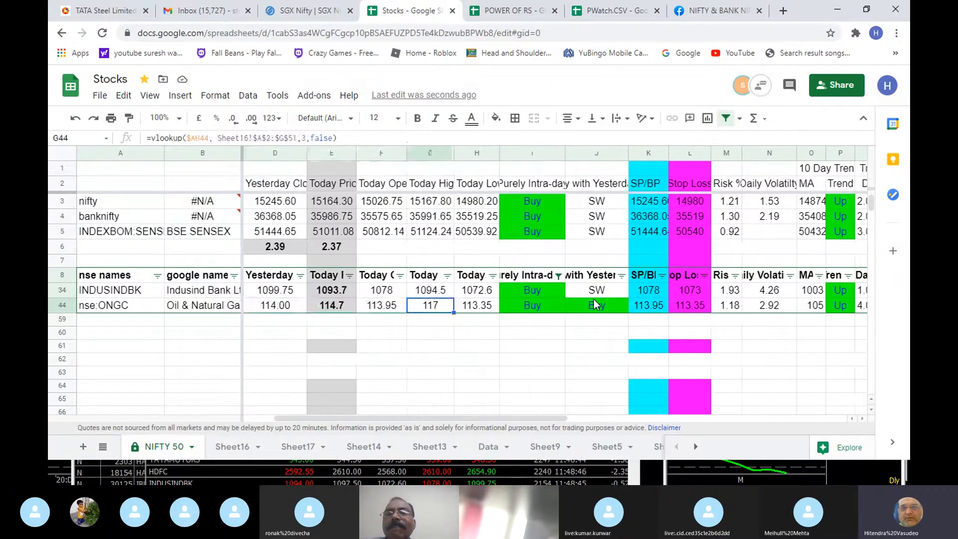
pyautogui.press('Left')
pyautogui.press('Left')
pyautogui.press('Right')
pyautogui.press('Right')
pyautogui.press('Right')
pyautogui.press('Right')
pyautogui.press('Right')
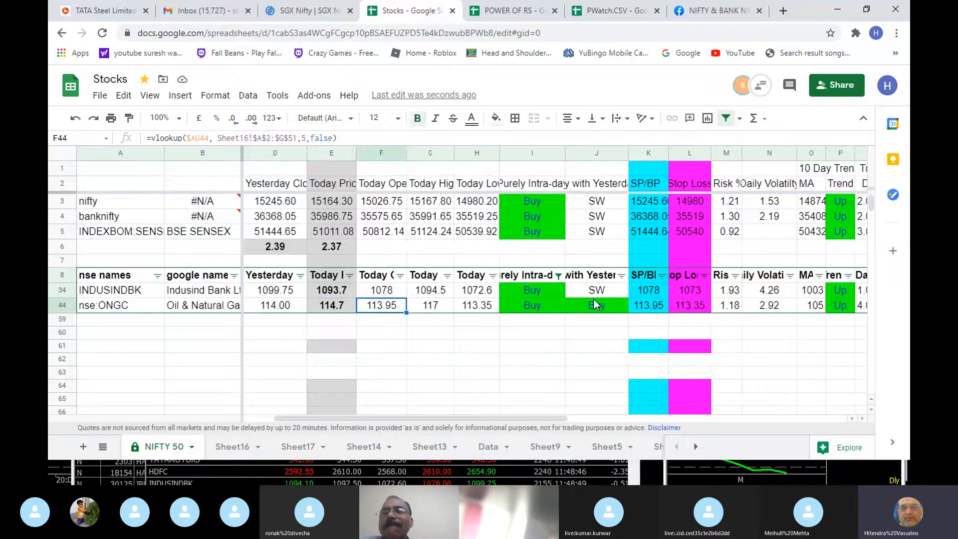
# - Review the ONGC row from its intra-day signal through T/DT and the range low to the S2 level
pyautogui.press('Right')
pyautogui.press('Right')
pyautogui.press('Right')
pyautogui.press('Right')
pyautogui.press('Right')
pyautogui.press('Right')
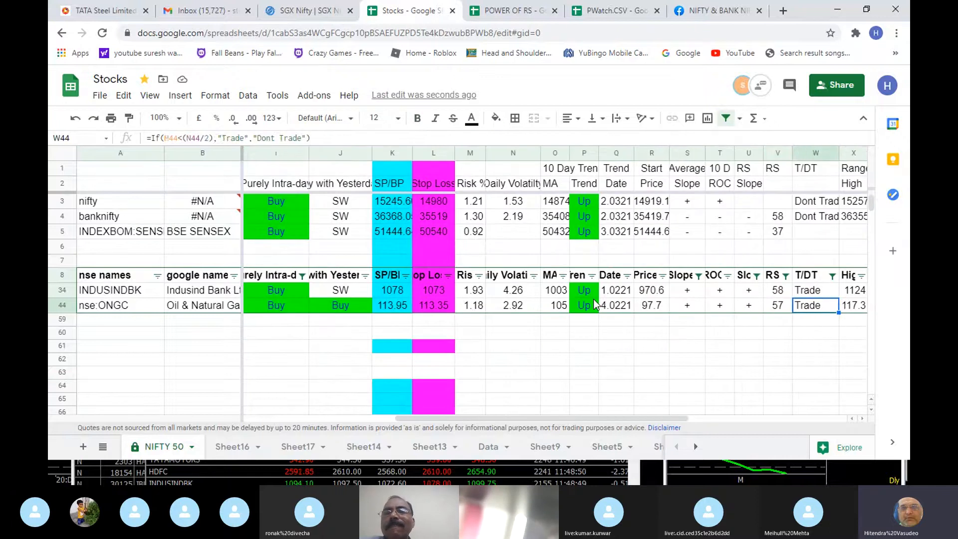
pyautogui.press('Left')
pyautogui.press('Left')
pyautogui.press('Left')
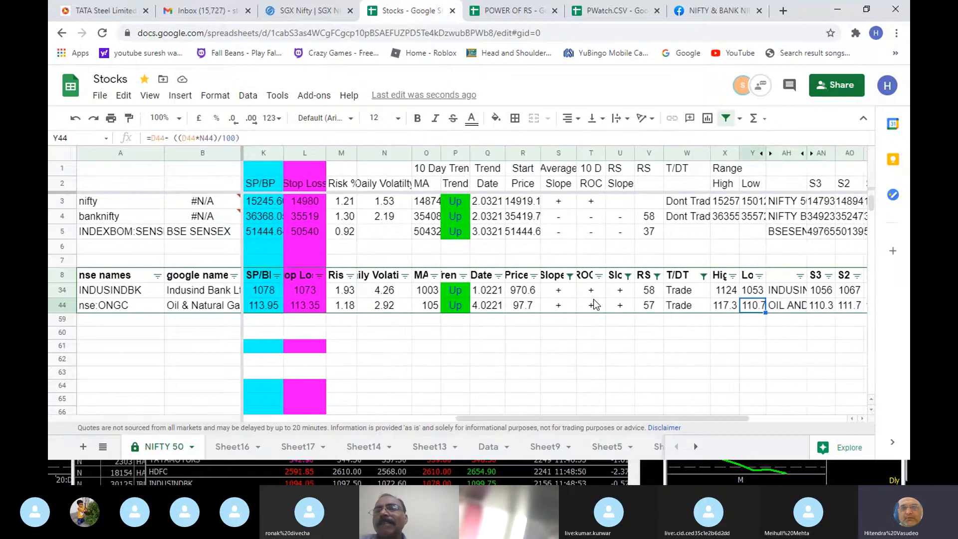
pyautogui.press('Right')
pyautogui.press('Right')
pyautogui.press('Right')
pyautogui.press('Right')
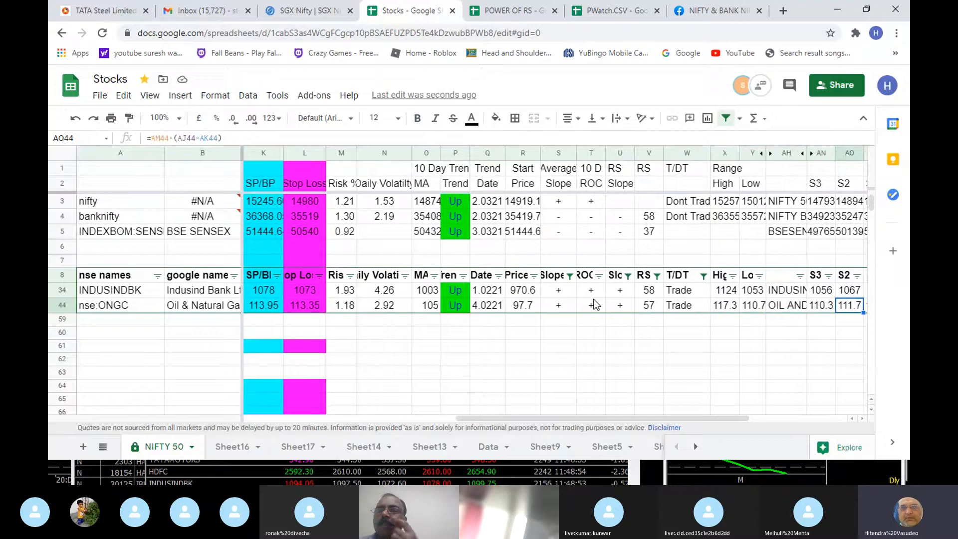
# - Check the R2 and R3 resistance levels in the ONGC row
pyautogui.press('Right')
pyautogui.press('Right')
pyautogui.press('Right')
pyautogui.press('Right')
pyautogui.press('Right')
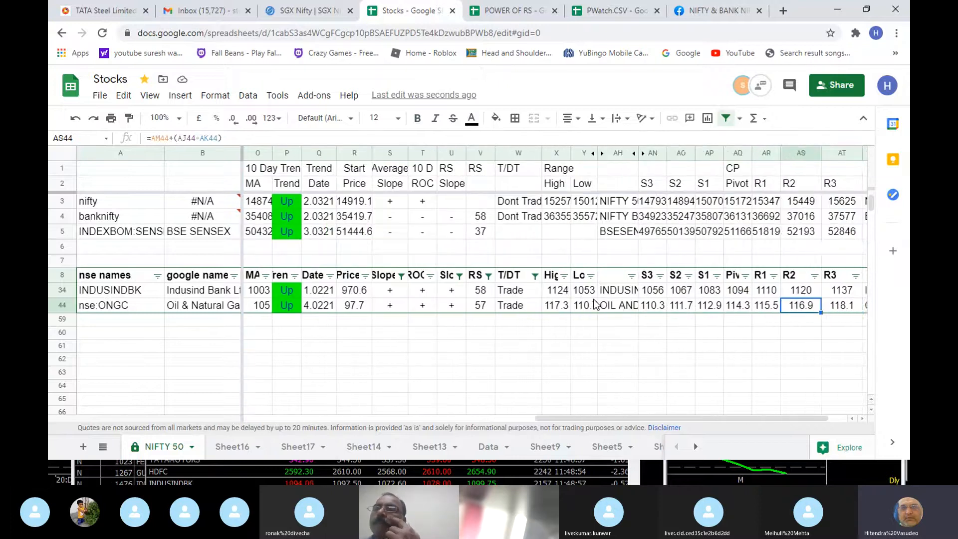
pyautogui.press('Left')
pyautogui.press('Right')
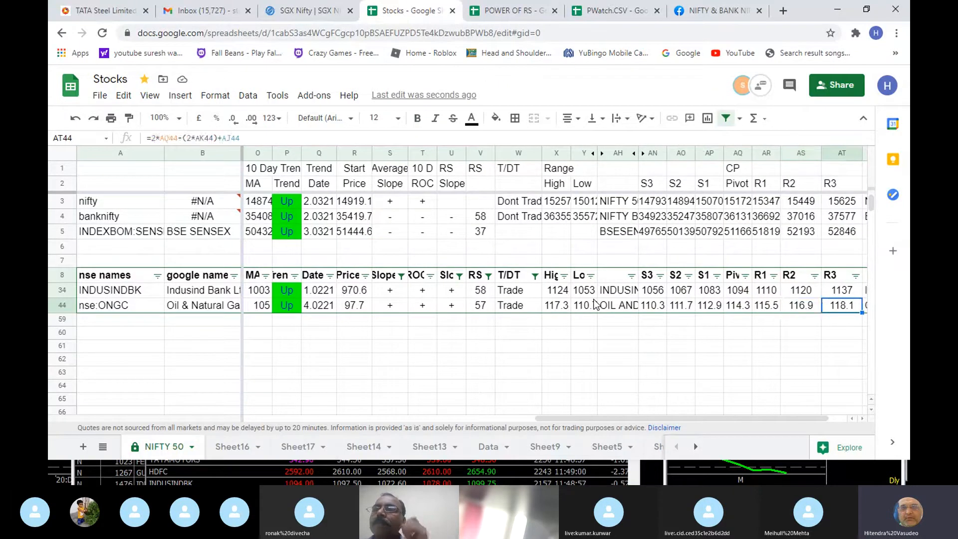
pyautogui.press('Left')
pyautogui.press('Right')
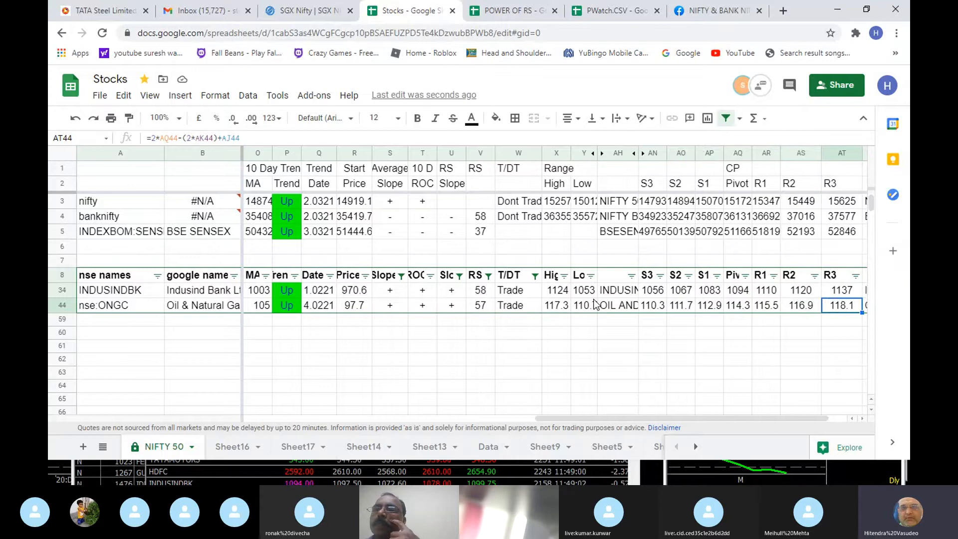
pyautogui.press('Right')
pyautogui.press('Left')
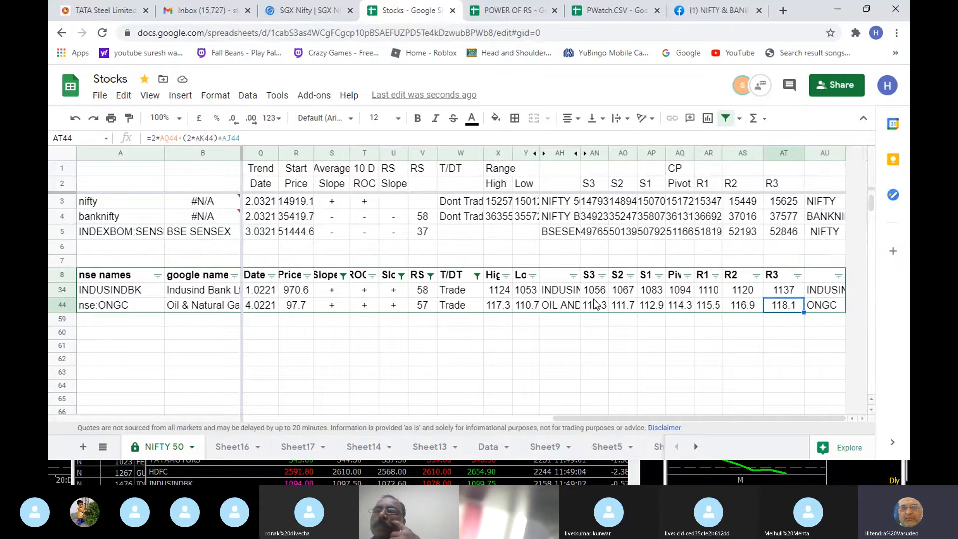
# - Switch to IRISPLUS and load the Nse Cash scrip ONGC in the daily chart
pyautogui.hotkey('alt', 'Tab')
pyautogui.hotkey('alt', 'Tab')
pyautogui.hotkey('alt', 'Tab')
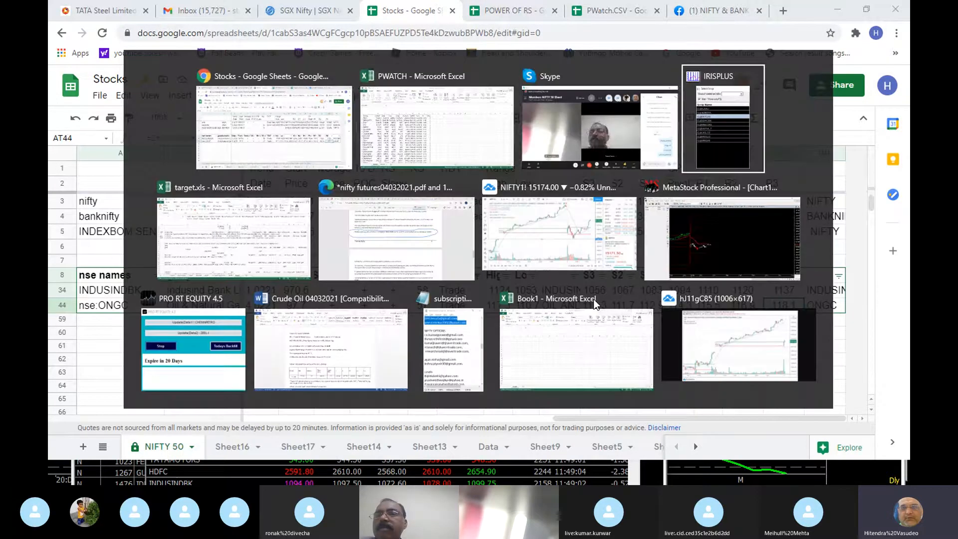
pyautogui.write('ONG')
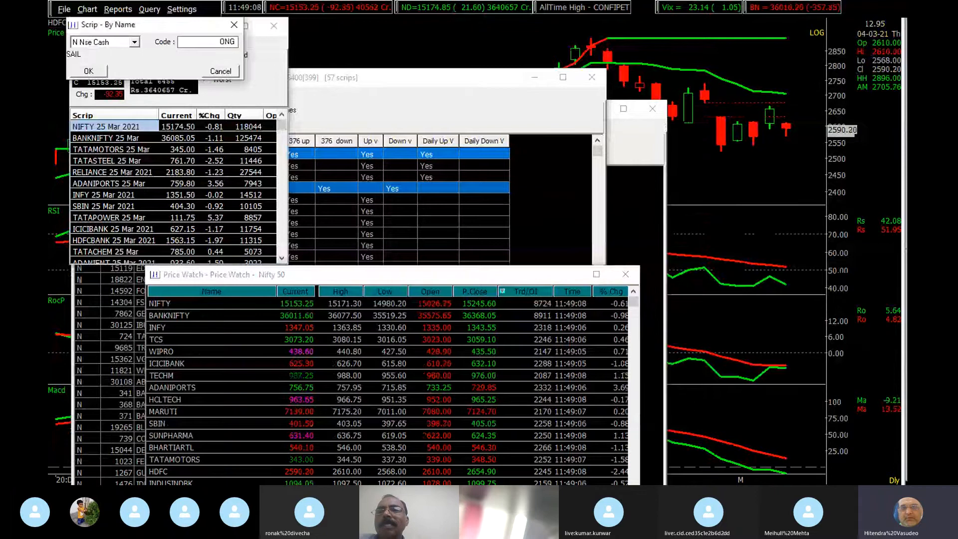
pyautogui.write('C')
pyautogui.press('Return')
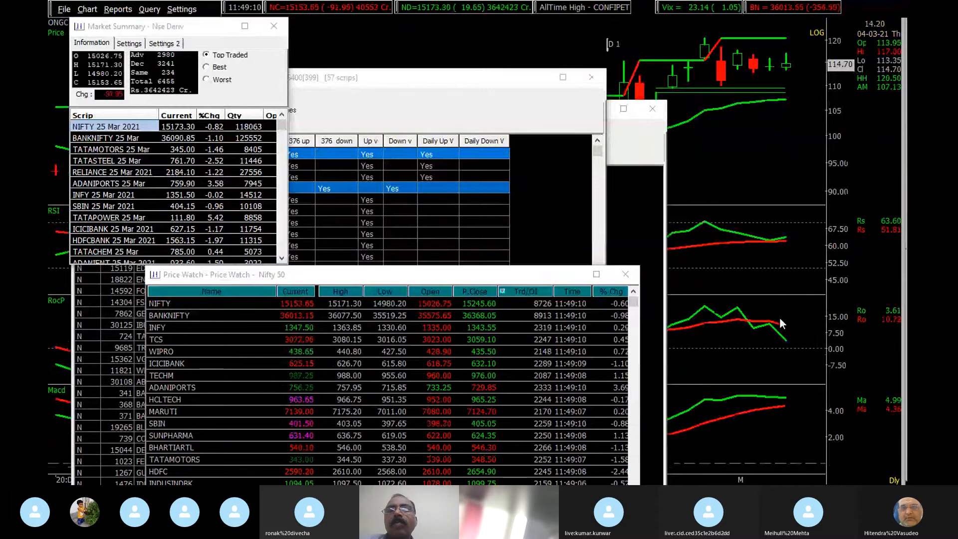
# - Restore the multi-chart layout from the daily chart and enlarge the 5-minute ONGC chart
pyautogui.doubleClick(829, 231)
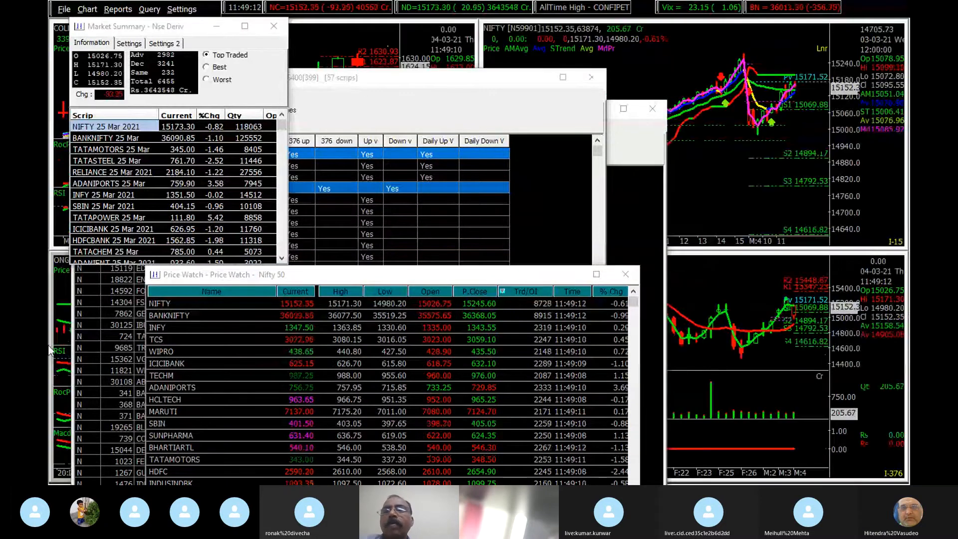
pyautogui.doubleClick(64, 292)
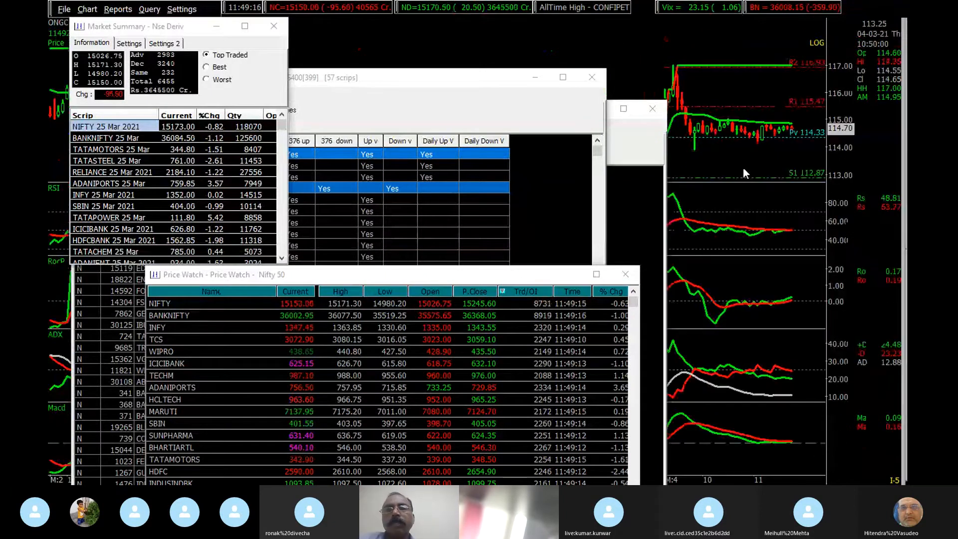
# - Move the FOR OPTION INTRA-DAY2 scan window off the chart and inspect the ONGC candle at the R2 level
pyautogui.click(631, 142)
pyautogui.moveTo(558, 112); pyautogui.dragTo(394, 125)
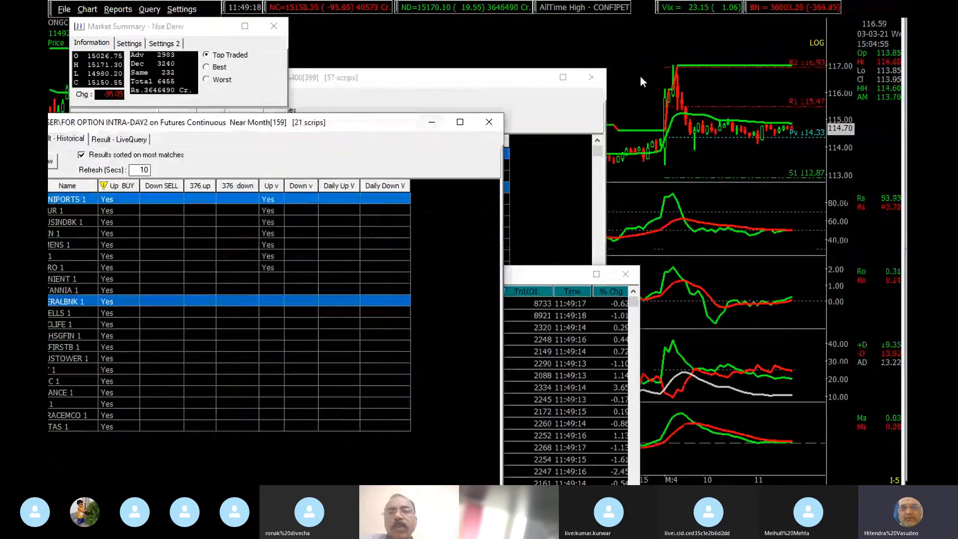
pyautogui.click(672, 69)
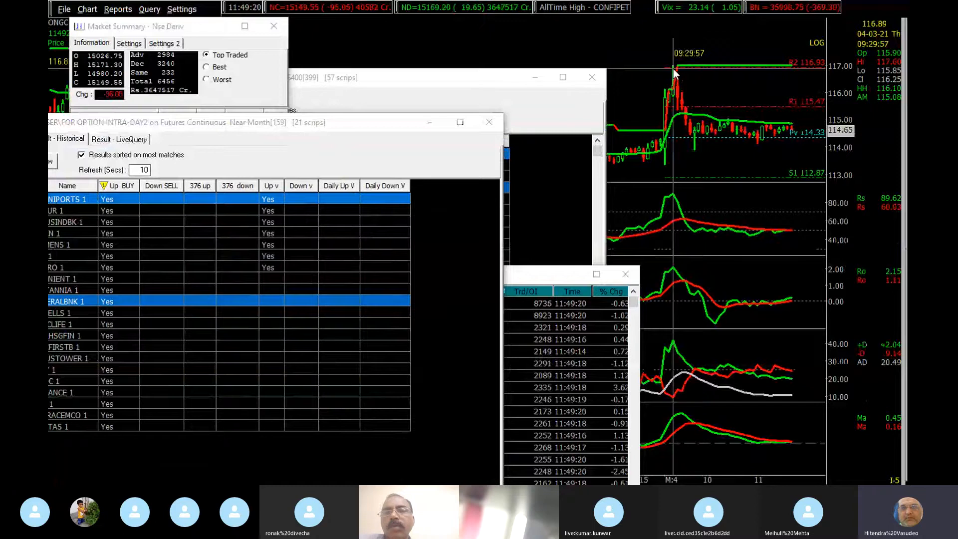
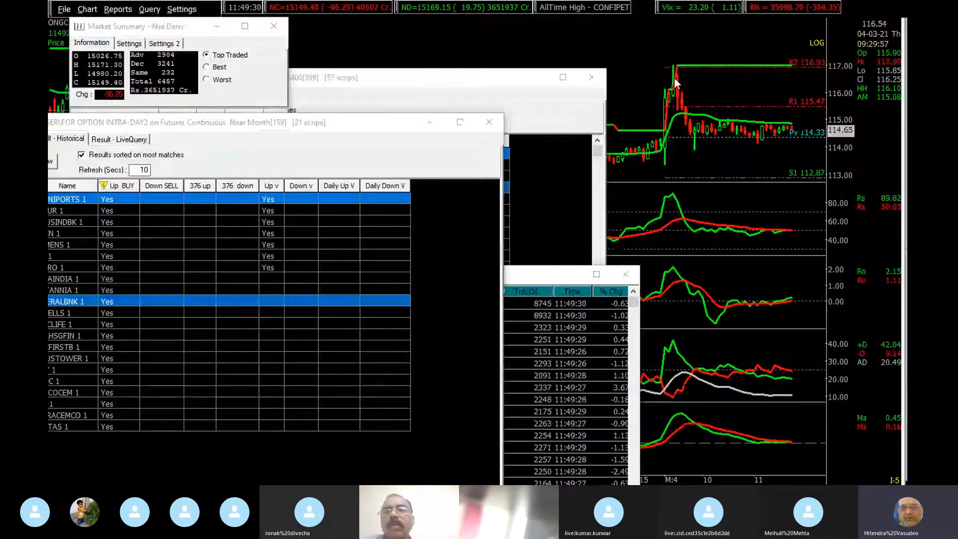
# - Load the Nse Cash scrip INDUSINDBK in the IRISPLUS 5-minute chart
pyautogui.hotkey('alt', 'Tab')
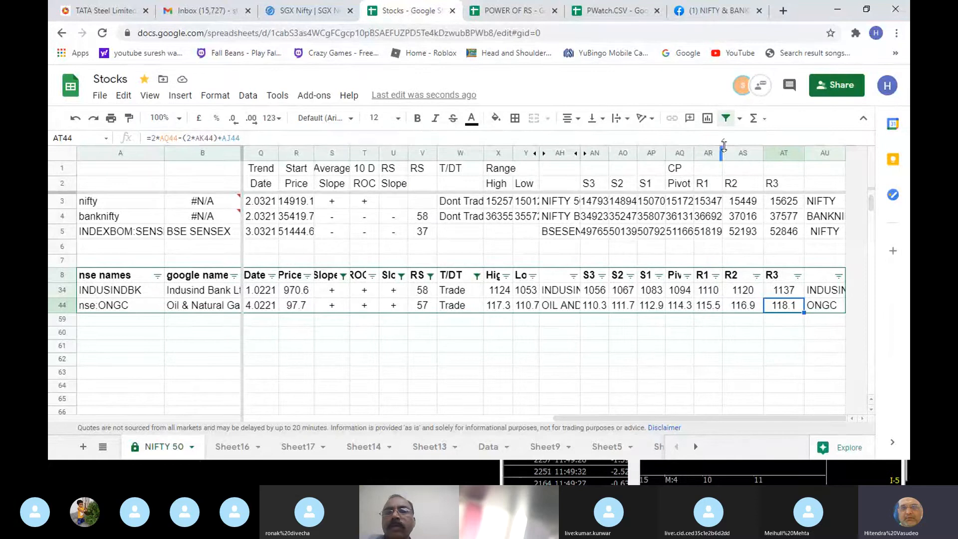
pyautogui.hotkey('alt', 'Tab')
pyautogui.write('nINDU')
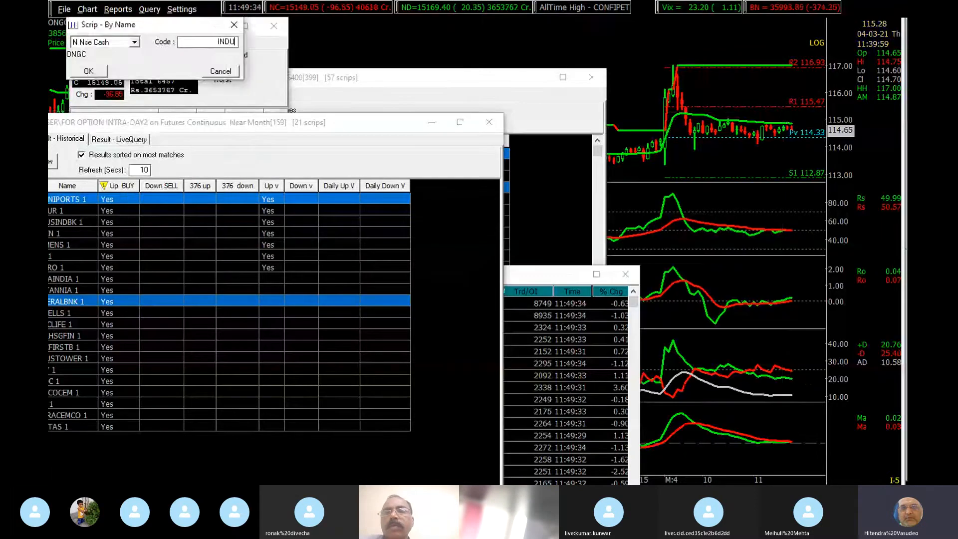
pyautogui.press('Return')
pyautogui.press('Up')
pyautogui.press('Up')
pyautogui.press('Return')
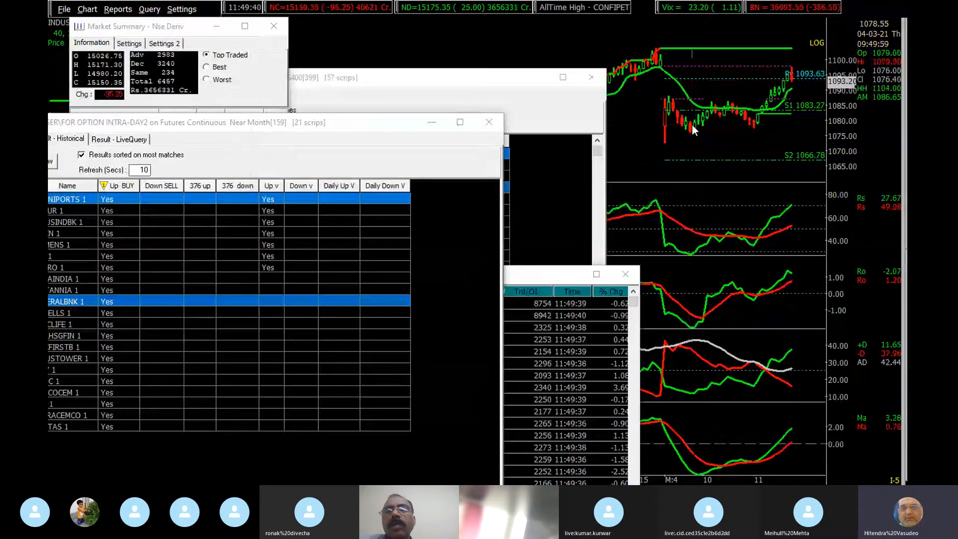
# - Switch to the Stocks sheet and review the INDUSINDBK row's trend, intraday signal, risk and daily volatility
pyautogui.hotkey('alt', 'Tab')
pyautogui.hotkey('alt', 'Tab')
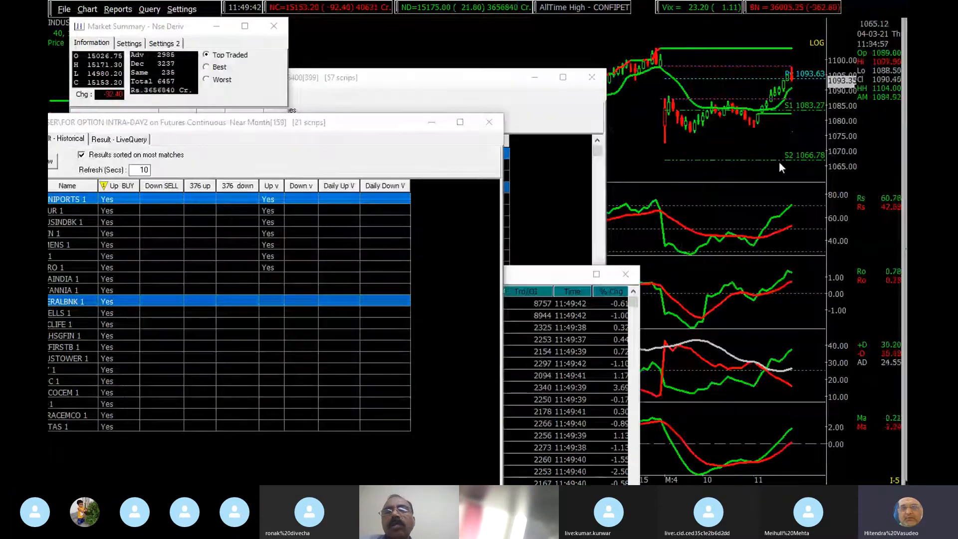
pyautogui.hotkey('alt', 'Tab')
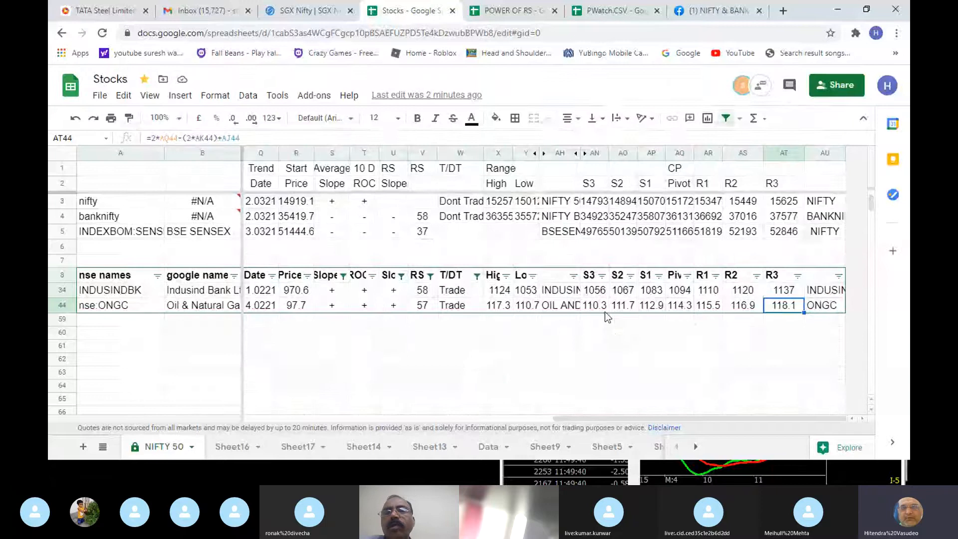
pyautogui.click(375, 293)
pyautogui.press('Left')
pyautogui.press('Left')
pyautogui.press('Left')
pyautogui.press('Left')
pyautogui.press('Left')
pyautogui.press('Left')
pyautogui.press('Left')
pyautogui.press('Left')
pyautogui.press('Left')
pyautogui.press('Left')
pyautogui.press('Left')
pyautogui.press('Left')
pyautogui.press('Left')
pyautogui.press('Left')
pyautogui.press('Left')
pyautogui.press('Left')
pyautogui.press('Left')
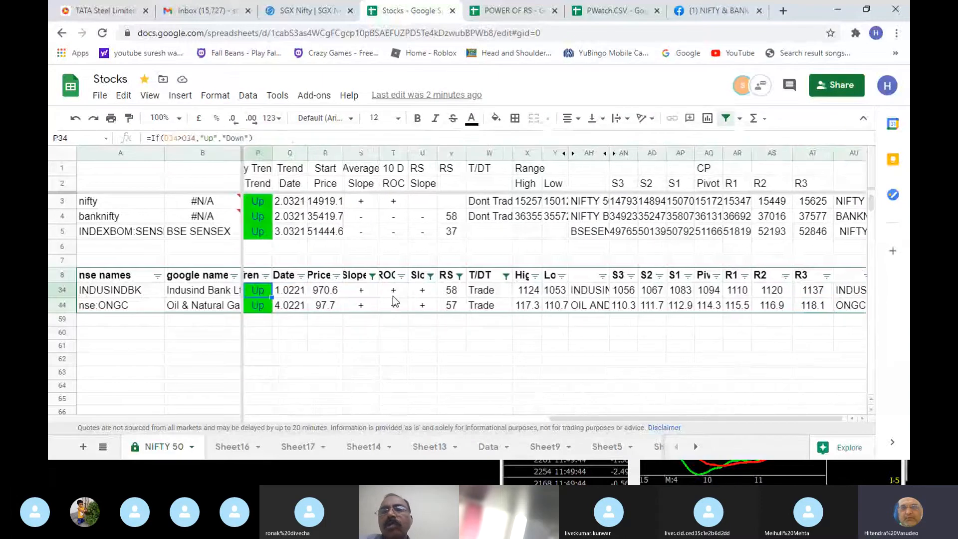
pyautogui.press('Right')
pyautogui.press('Right')
pyautogui.press('Right')
pyautogui.press('Right')
pyautogui.press('Right')
pyautogui.press('Right')
pyautogui.press('Right')
pyautogui.press('Right')
pyautogui.press('Right')
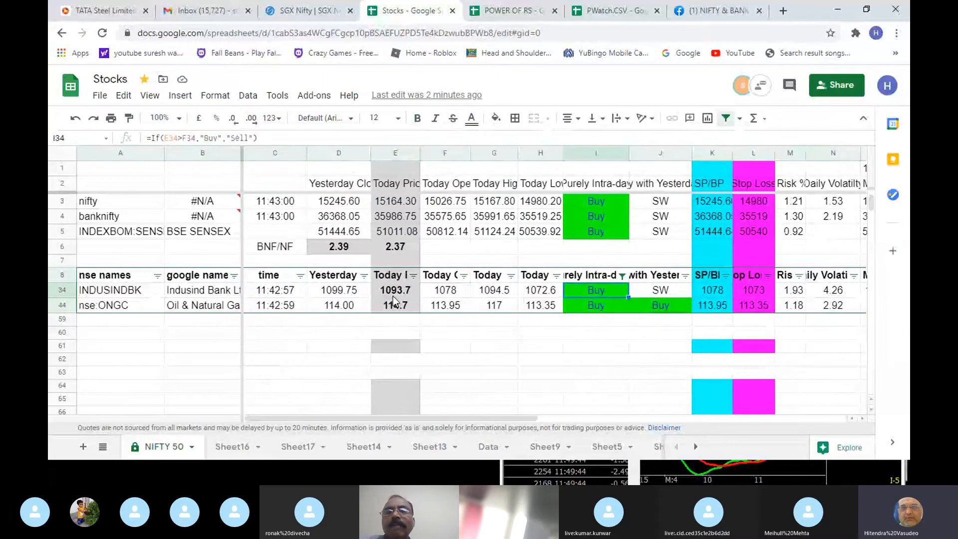
pyautogui.press('Right')
pyautogui.press('Right')
pyautogui.press('Right')
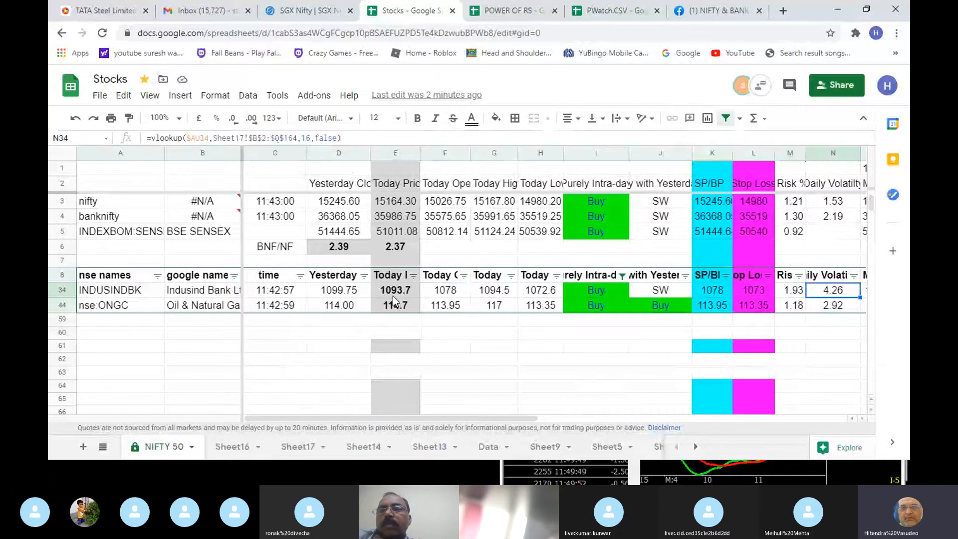
# - Glance at the INDUSINDBK chart, then compare its Risk % with its Daily Volatility in the sheet
pyautogui.hotkey('alt', 'Tab')
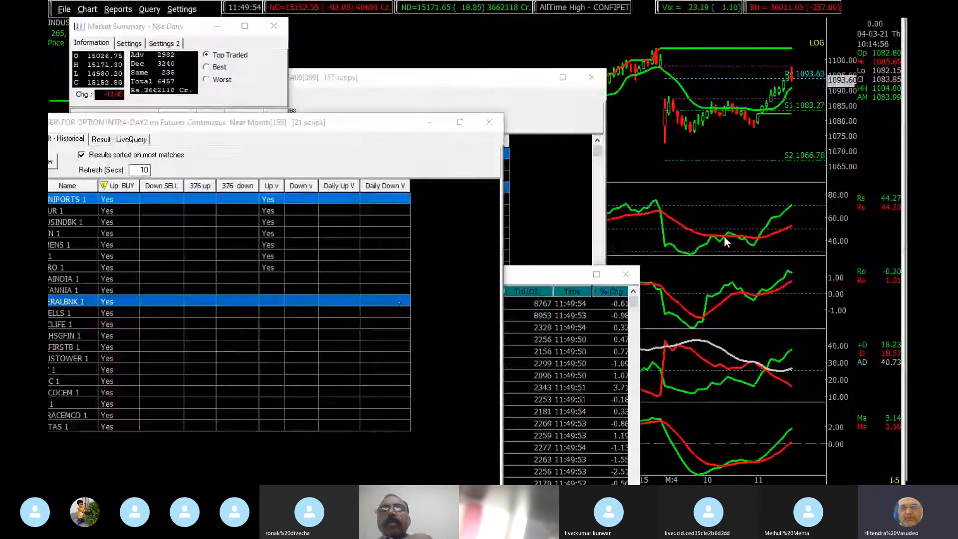
pyautogui.hotkey('alt', 'Tab')
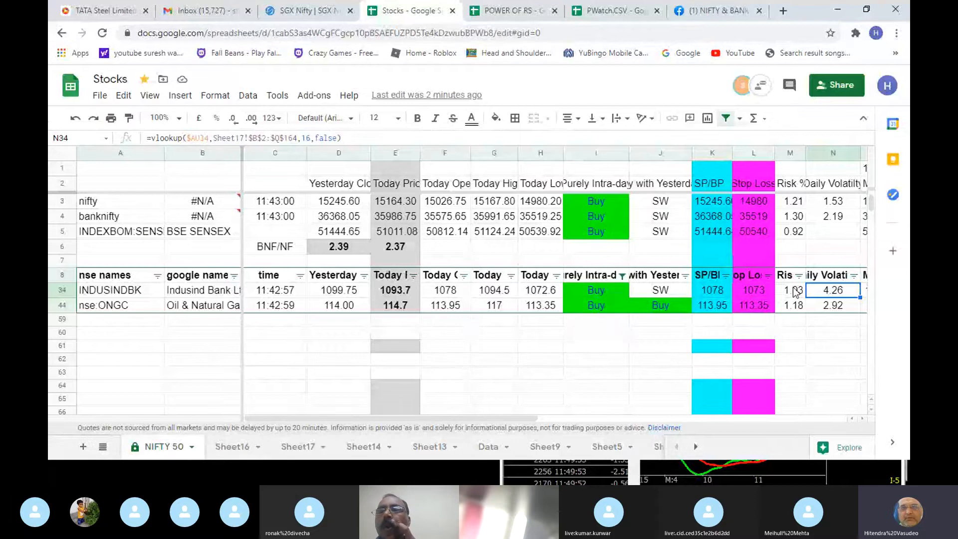
pyautogui.press('Right')
pyautogui.press('Right')
pyautogui.press('Left')
pyautogui.press('Left')
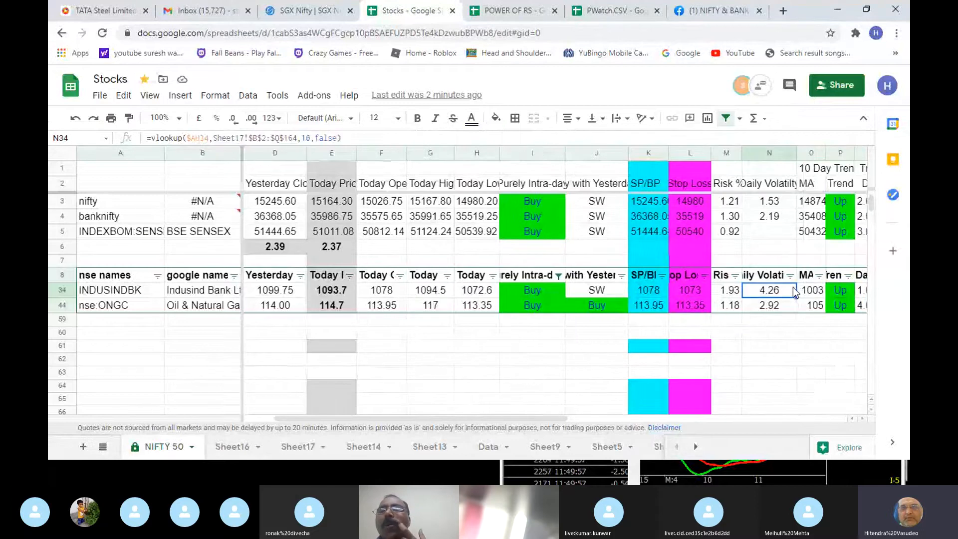
pyautogui.press('Left')
pyautogui.press('Right')
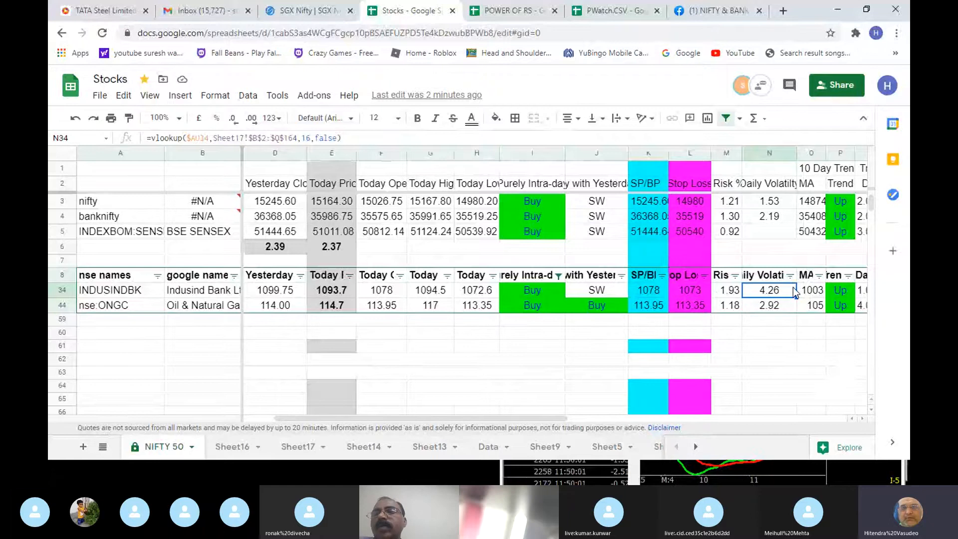
# - Examine the INDUSINDBK row's trend, R1 level and T/DT rating
pyautogui.press('Left')
pyautogui.press('Right')
pyautogui.press('Right')
pyautogui.press('Right')
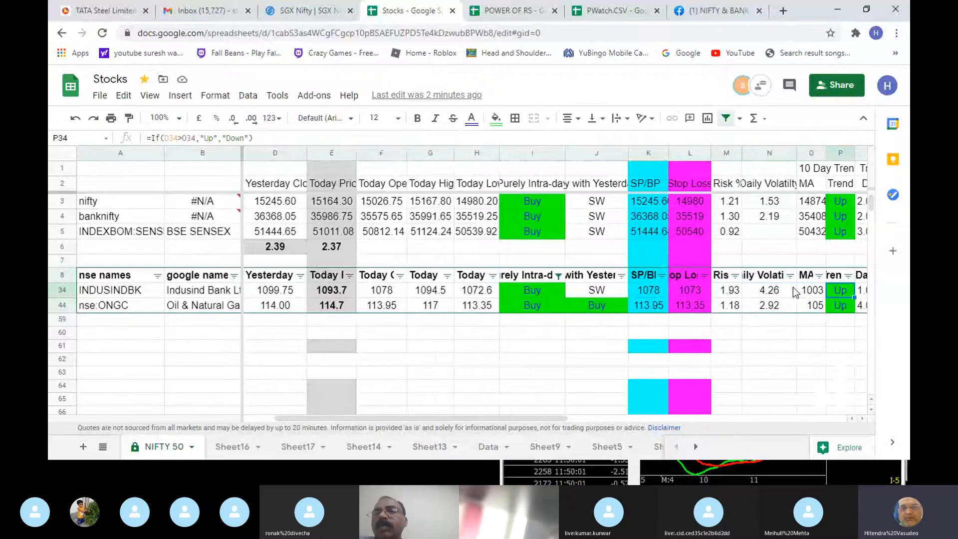
pyautogui.press('Right')
pyautogui.press('Right')
pyautogui.press('Right')
pyautogui.press('Right')
pyautogui.press('Right')
pyautogui.press('Right')
pyautogui.press('Right')
pyautogui.press('Right')
pyautogui.press('Right')
pyautogui.press('Right')
pyautogui.press('Right')
pyautogui.press('Right')
pyautogui.press('Right')
pyautogui.press('Right')
pyautogui.press('Right')
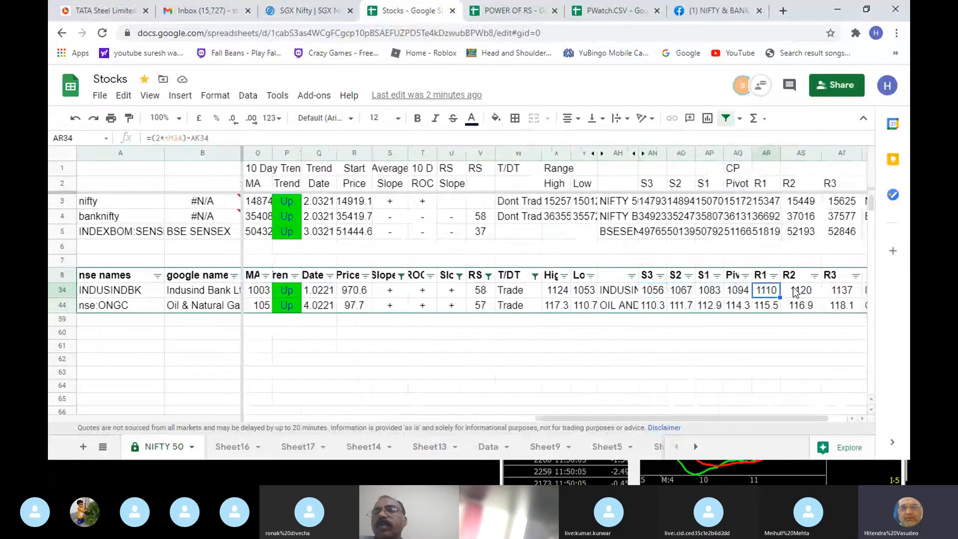
pyautogui.press('Left')
pyautogui.press('Left')
pyautogui.press('Left')
pyautogui.press('Left')
pyautogui.press('Left')
pyautogui.press('Left')
pyautogui.press('Left')
pyautogui.press('Left')
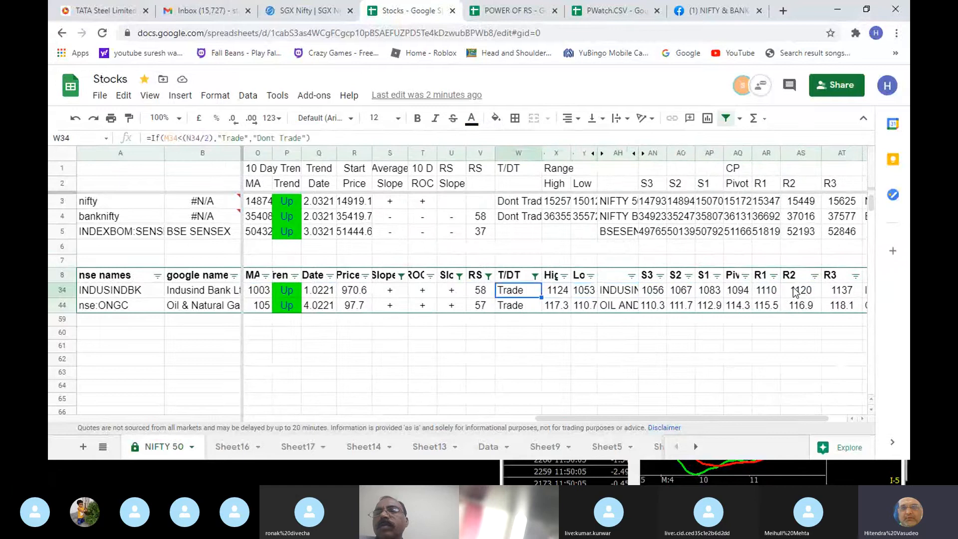
# - Include Dont Trade alongside Trade in the T/DT column's filter
pyautogui.click(535, 276)
pyautogui.moveTo(475, 186)
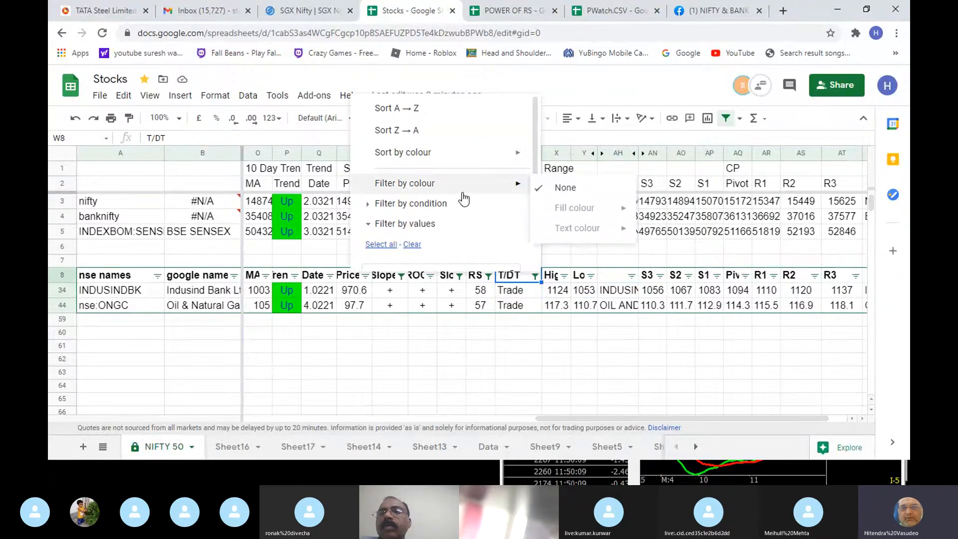
pyautogui.scroll(-3, 477, 192)
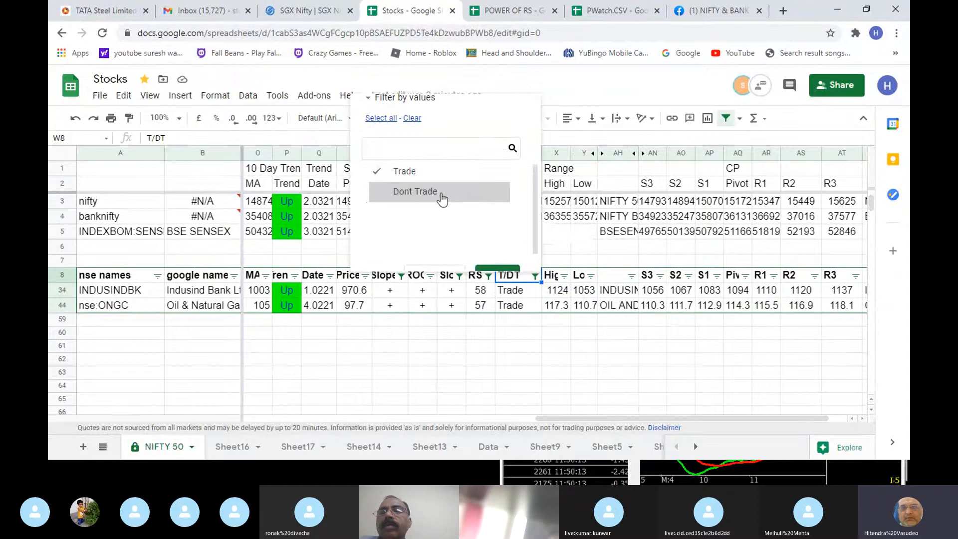
pyautogui.scroll(-1, 449, 208)
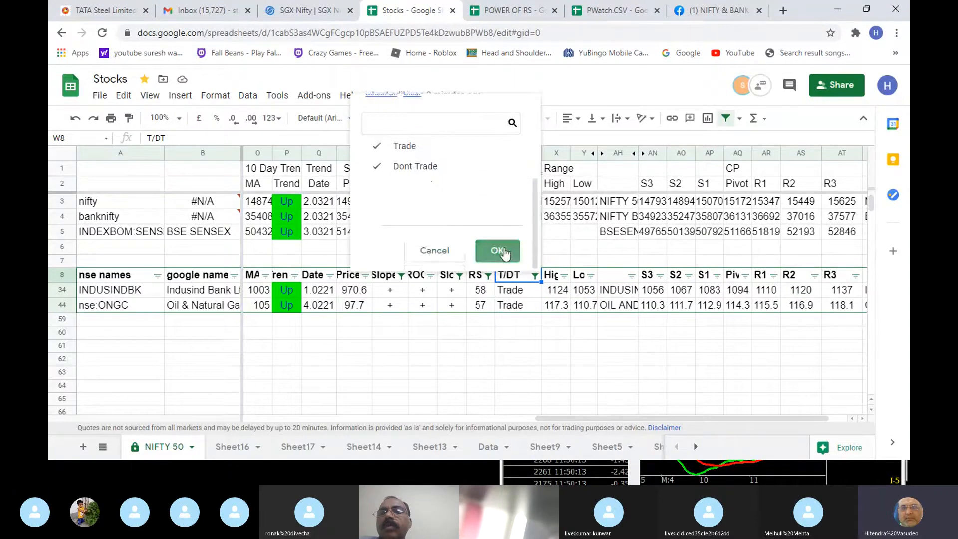
pyautogui.click(505, 254)
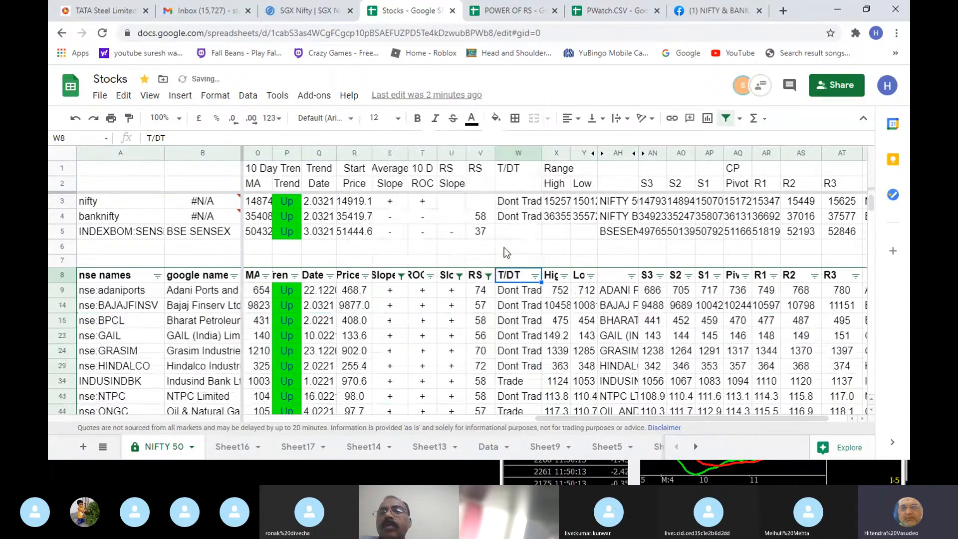
# - Include Sell alongside Buy in the Purely Intra-day column's filter
pyautogui.click(519, 292)
pyautogui.press('Home')
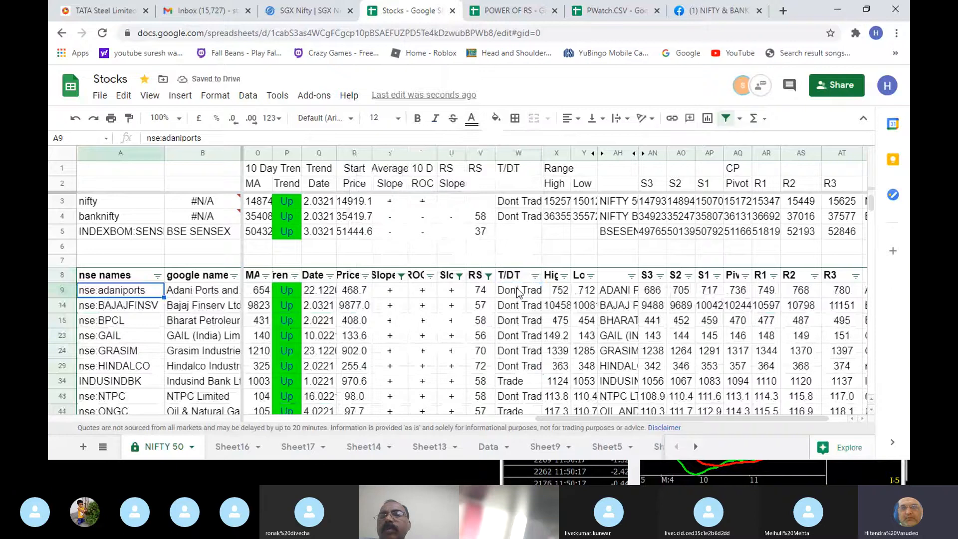
pyautogui.press('Right')
pyautogui.press('Right')
pyautogui.press('Right')
pyautogui.press('Right')
pyautogui.press('Right')
pyautogui.press('Right')
pyautogui.press('Right')
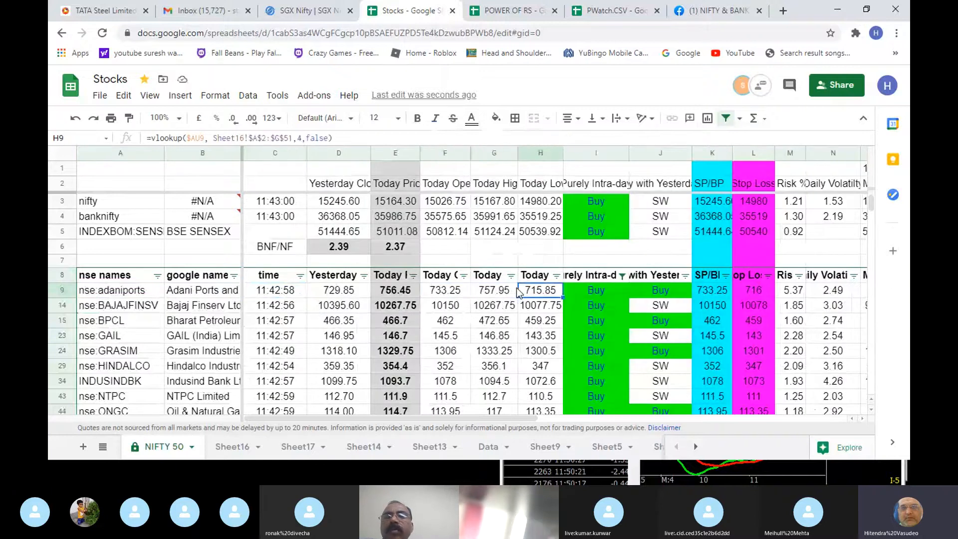
pyautogui.click(622, 276)
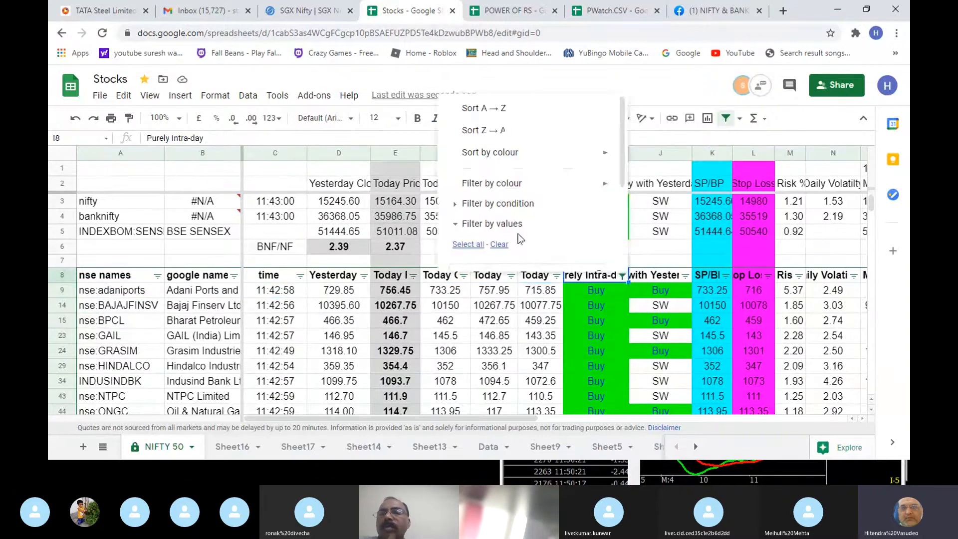
pyautogui.scroll(-1, 496, 244)
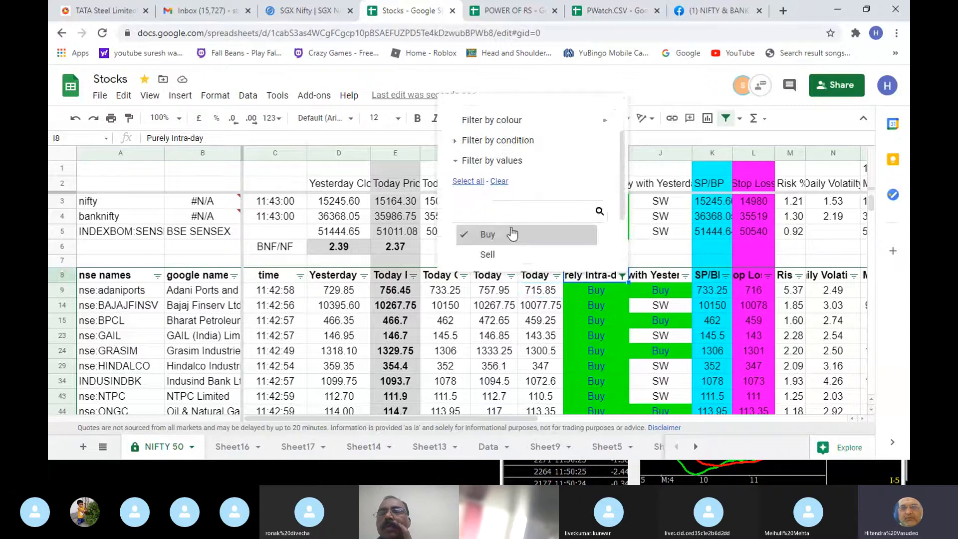
pyautogui.scroll(-2, 549, 232)
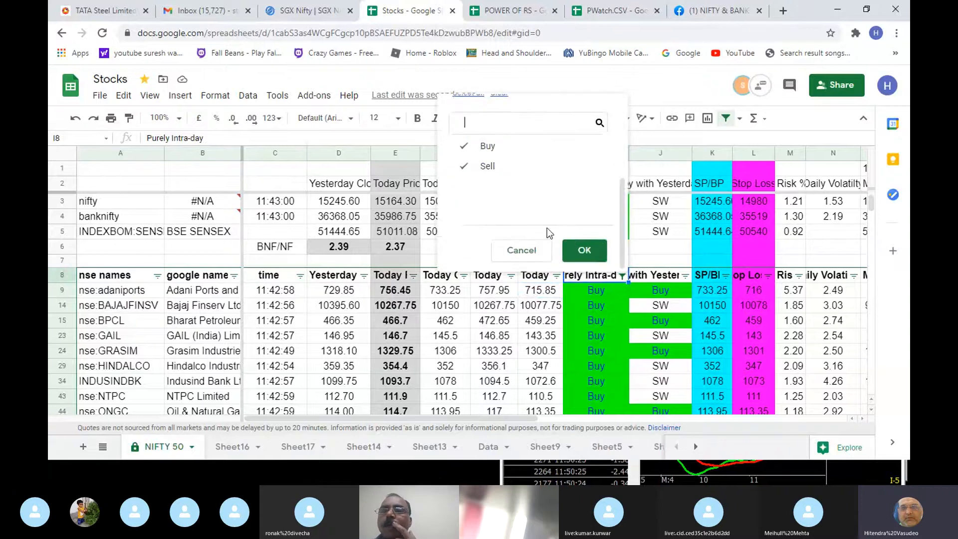
pyautogui.click(580, 248)
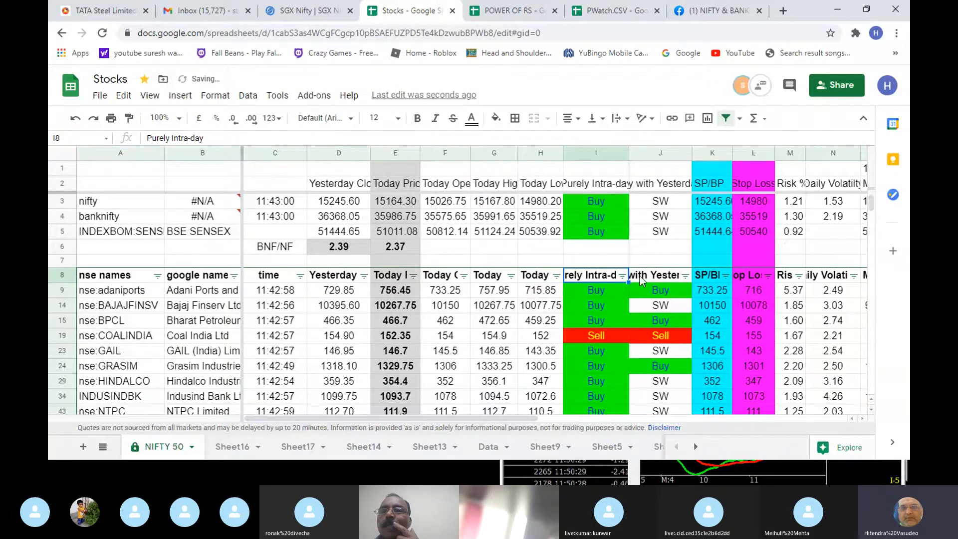
# - Check the value filter of the Intra-day with Yesterday close column, keeping Buy, Sell and SW selected
pyautogui.click(671, 279)
pyautogui.click(685, 276)
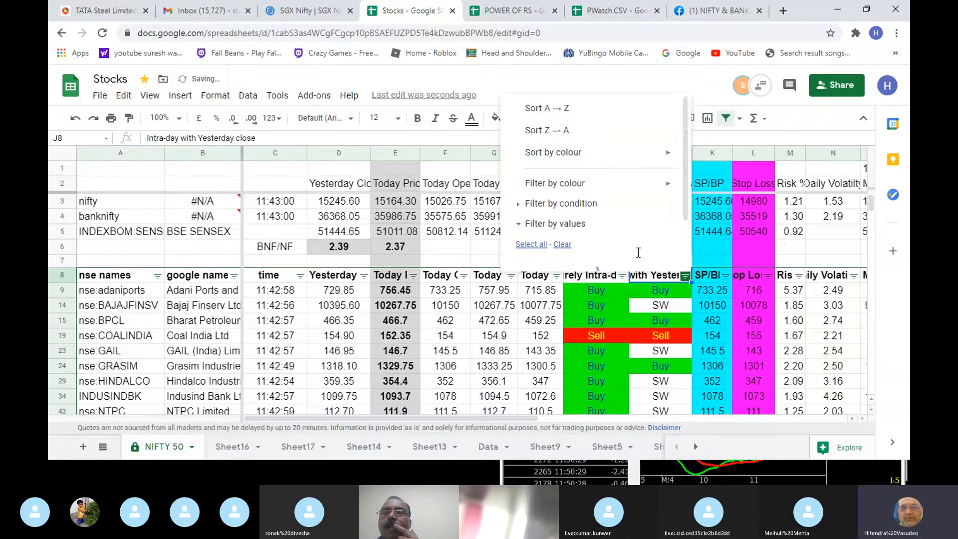
pyautogui.scroll(-3, 599, 240)
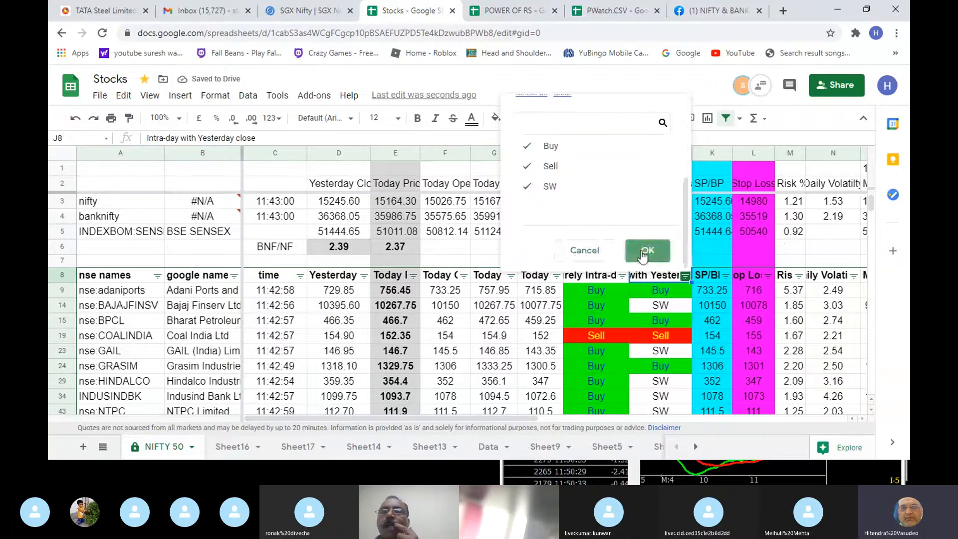
pyautogui.click(643, 254)
# - Review the BAJAJFINSV row from its intraday signal and stop loss across to the T/DT rating
pyautogui.click(667, 306)
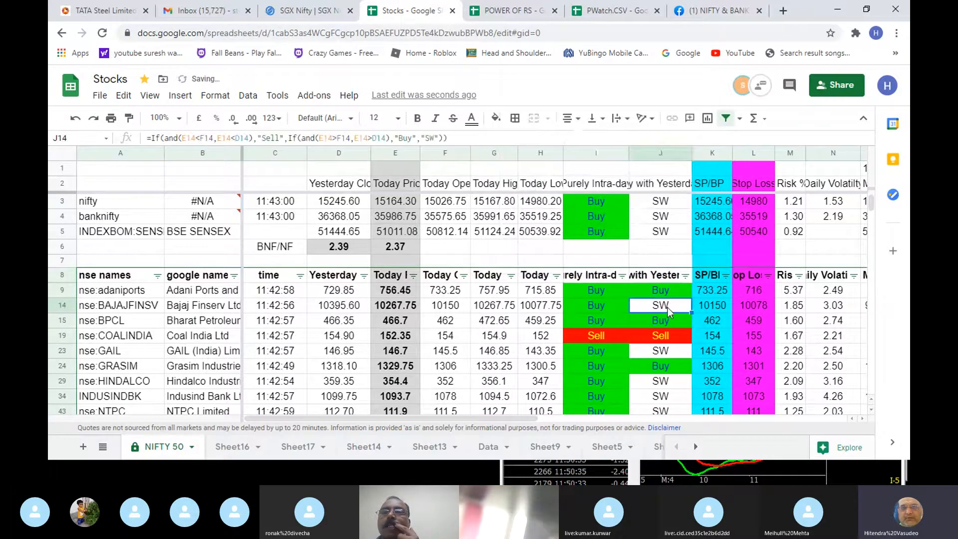
pyautogui.press('Right')
pyautogui.press('Right')
pyautogui.press('Right')
pyautogui.press('Right')
pyautogui.press('Right')
pyautogui.press('Right')
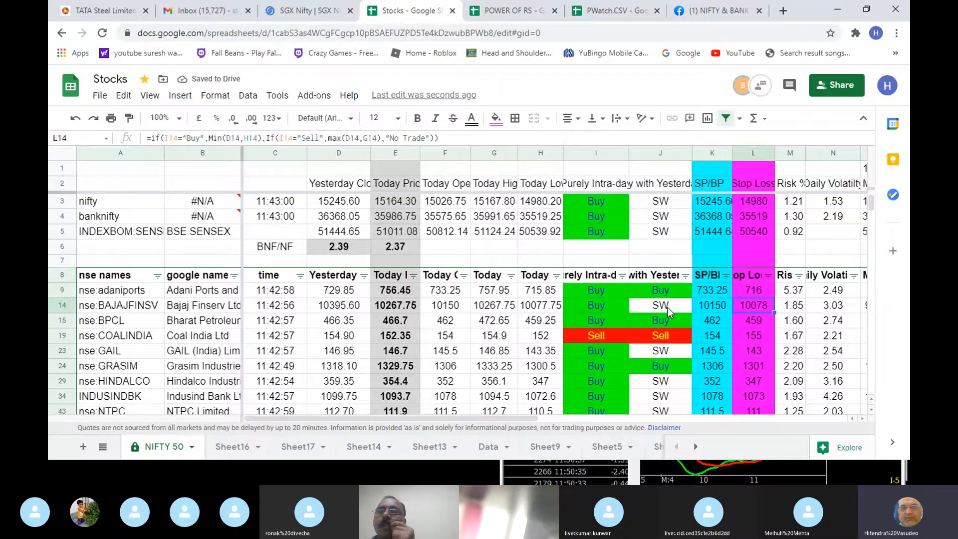
pyautogui.press('Right')
pyautogui.press('Right')
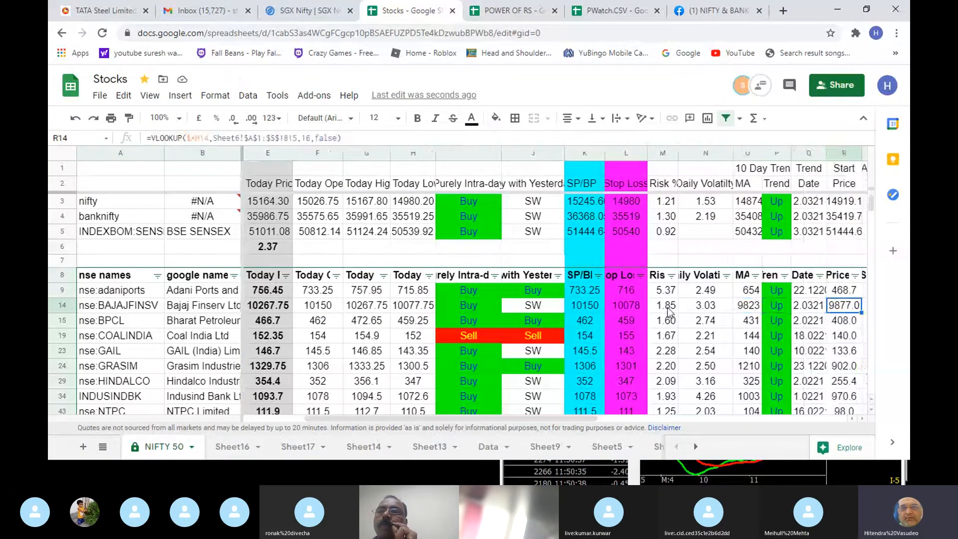
pyautogui.press('Right')
pyautogui.press('Right')
pyautogui.press('Right')
pyautogui.press('Right')
pyautogui.press('Right')
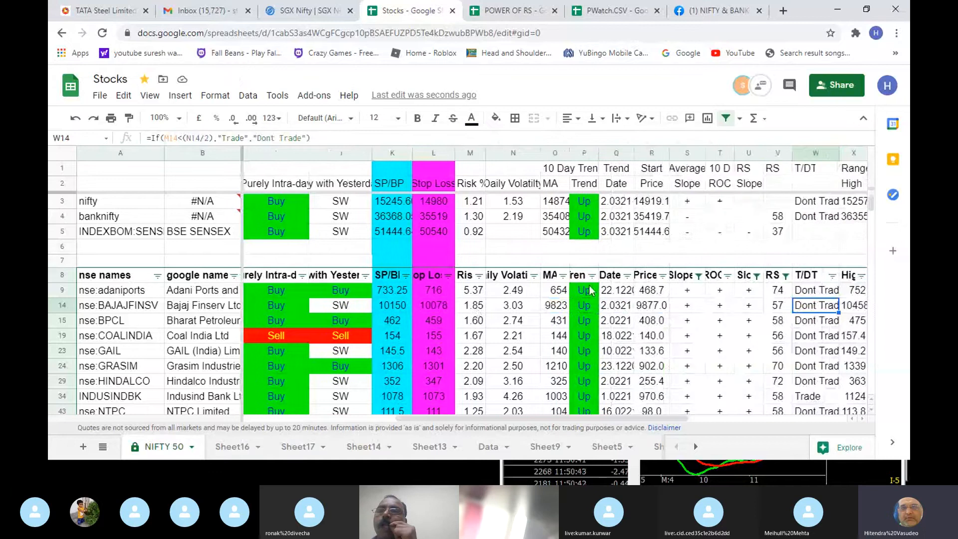
# - Remove the greater-than condition from the RS column's filter by setting it to None
pyautogui.click(591, 276)
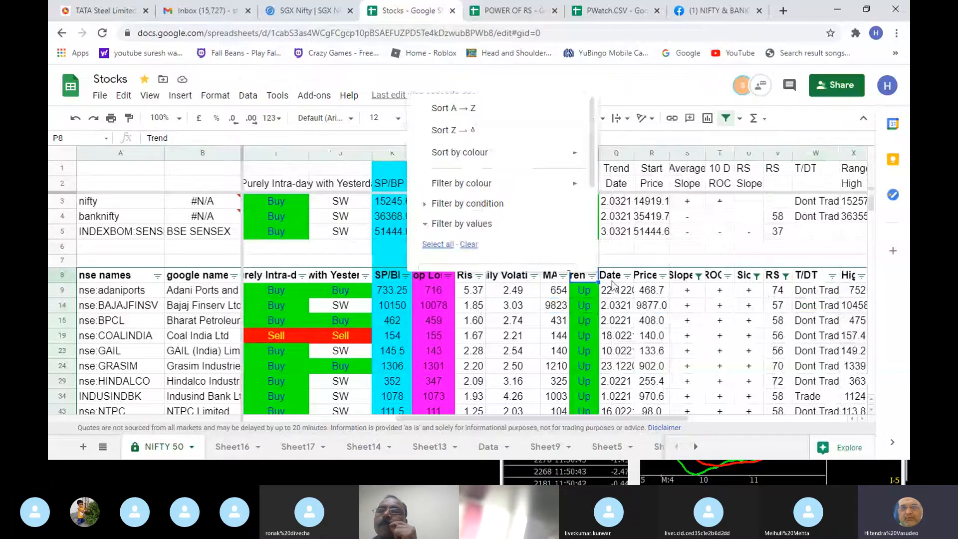
pyautogui.click(642, 296)
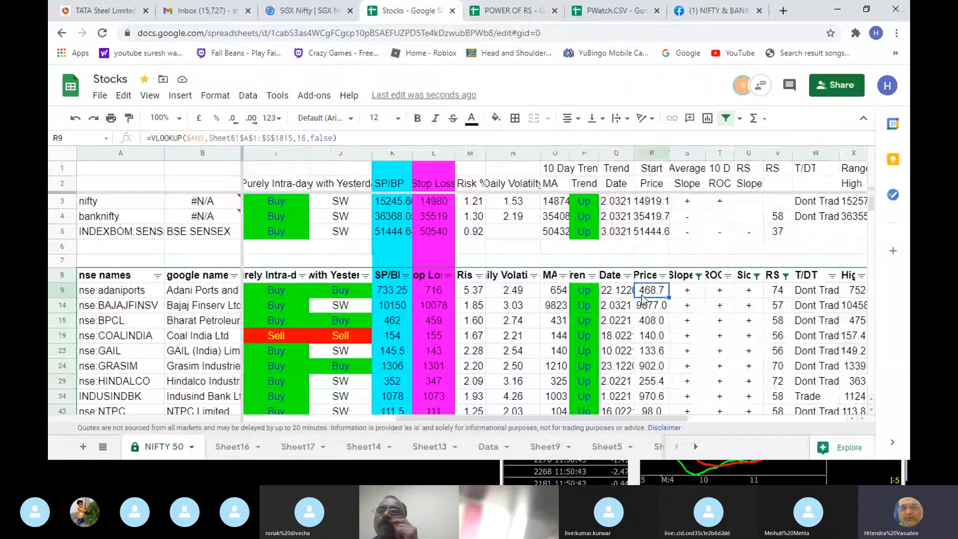
pyautogui.click(785, 276)
pyautogui.scroll(-1, 696, 229)
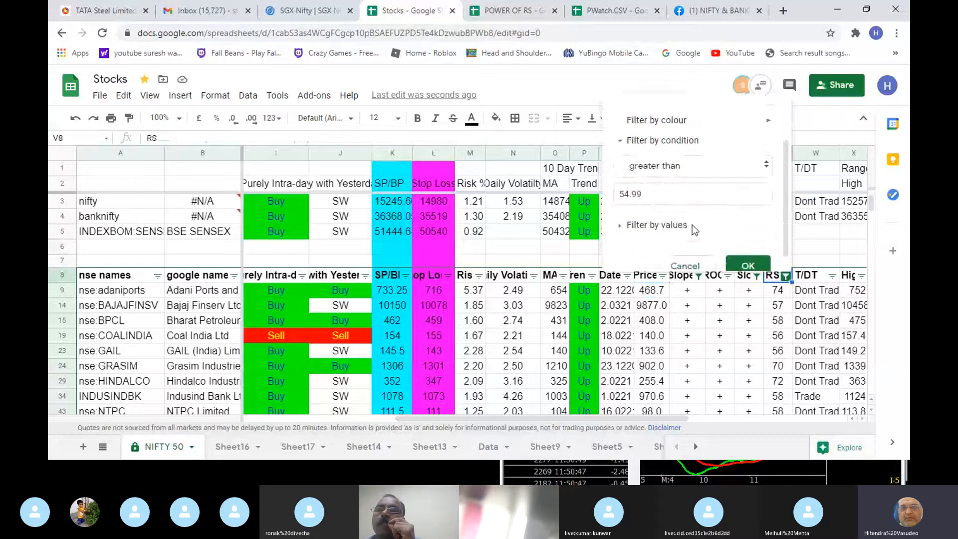
pyautogui.click(716, 168)
pyautogui.scroll(2, 705, 161)
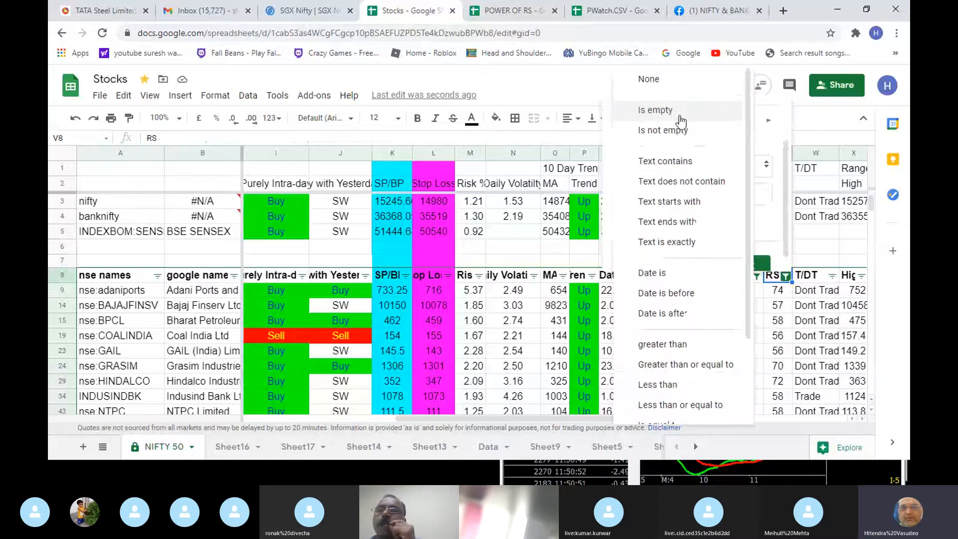
pyautogui.click(676, 81)
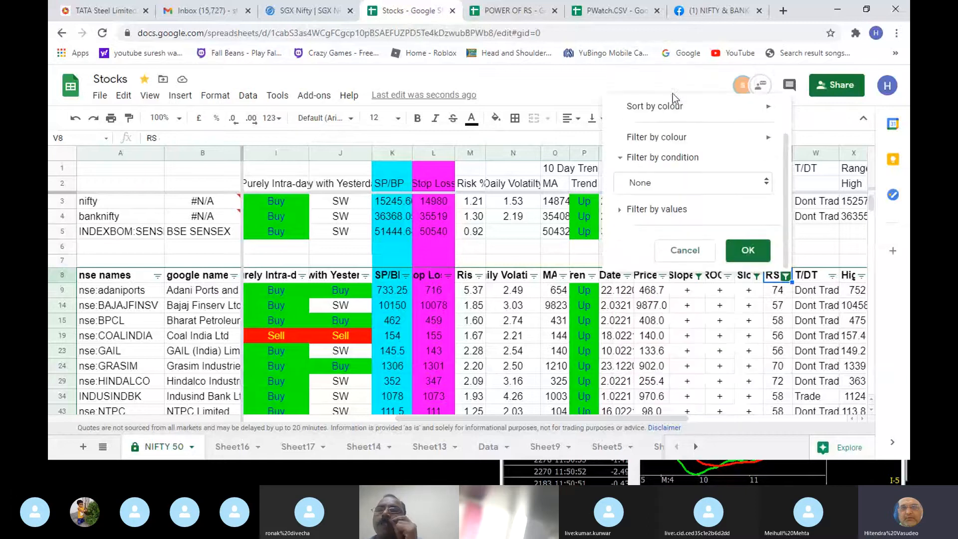
pyautogui.click(739, 252)
# - Choose Text contains as the filter condition for the trend Date column
pyautogui.click(614, 292)
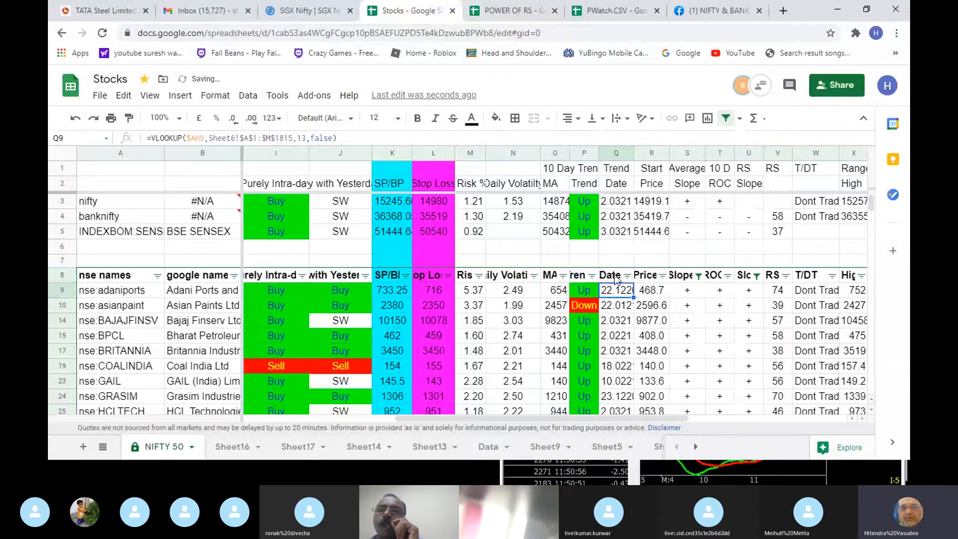
pyautogui.click(615, 277)
pyautogui.scroll(-1, 617, 299)
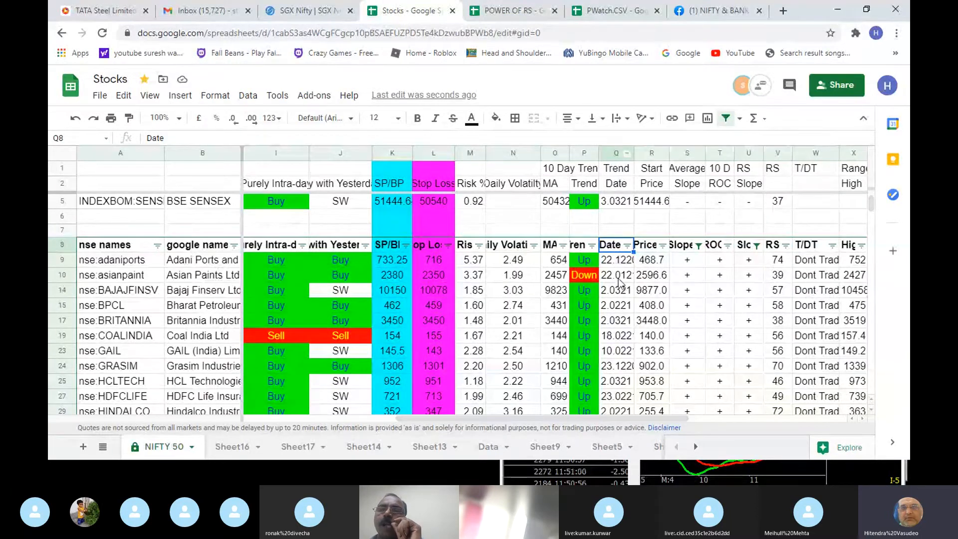
pyautogui.click(626, 244)
pyautogui.click(527, 337)
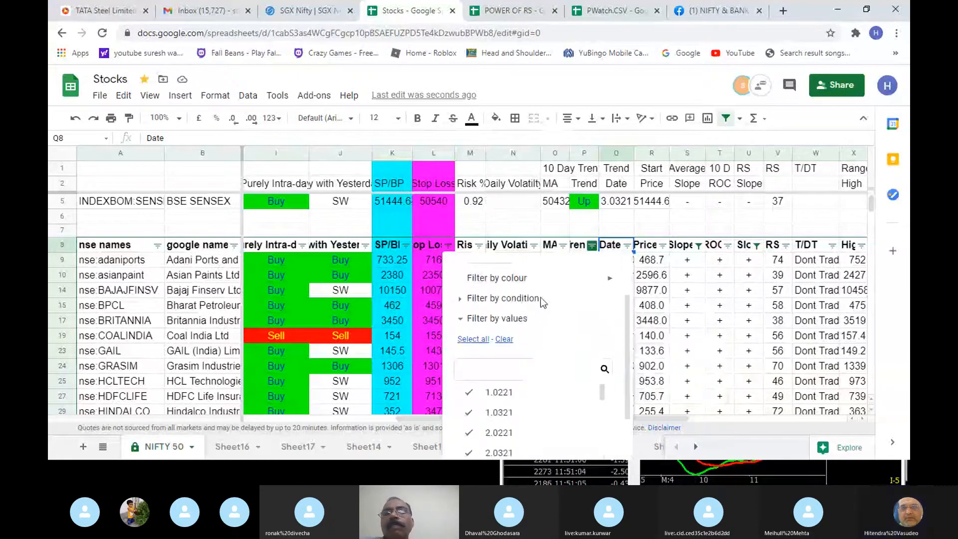
pyautogui.click(519, 327)
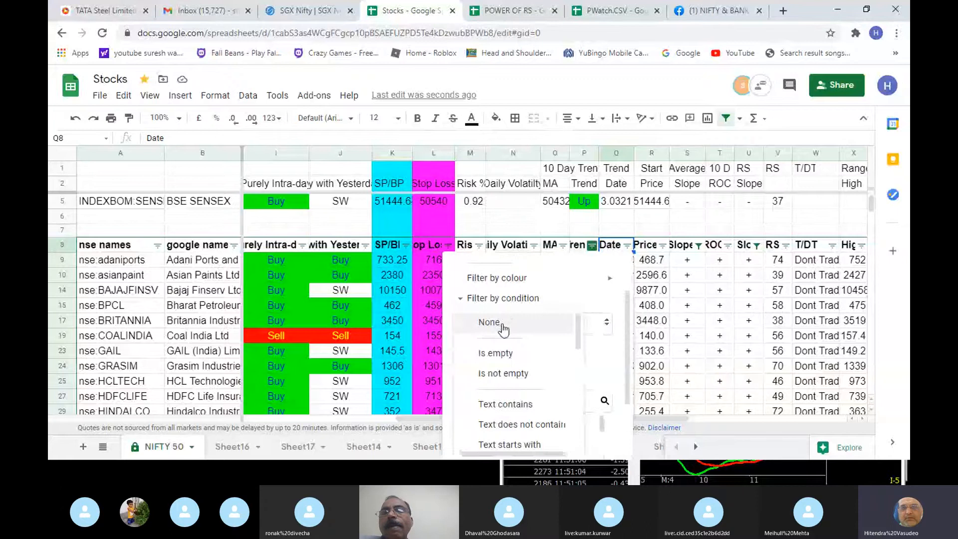
pyautogui.click(516, 402)
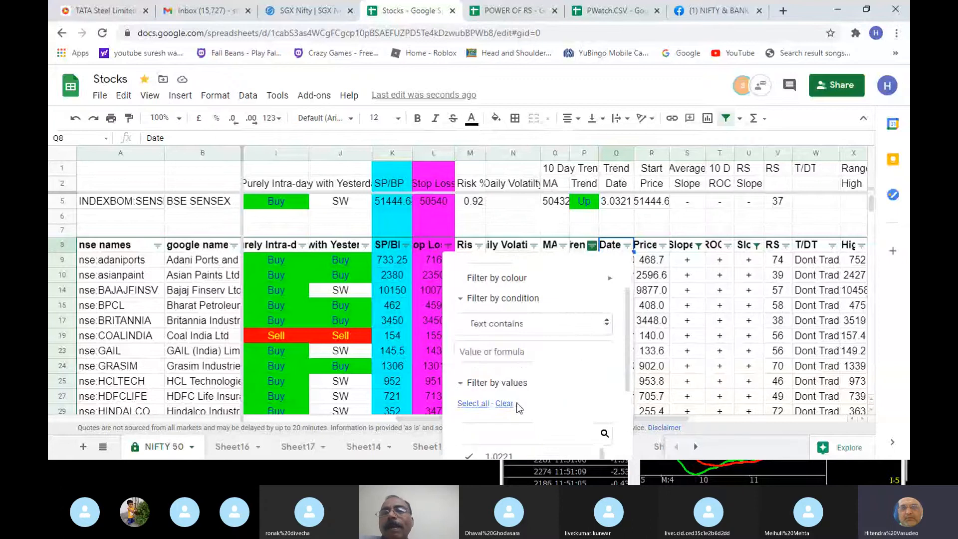
pyautogui.click(495, 350)
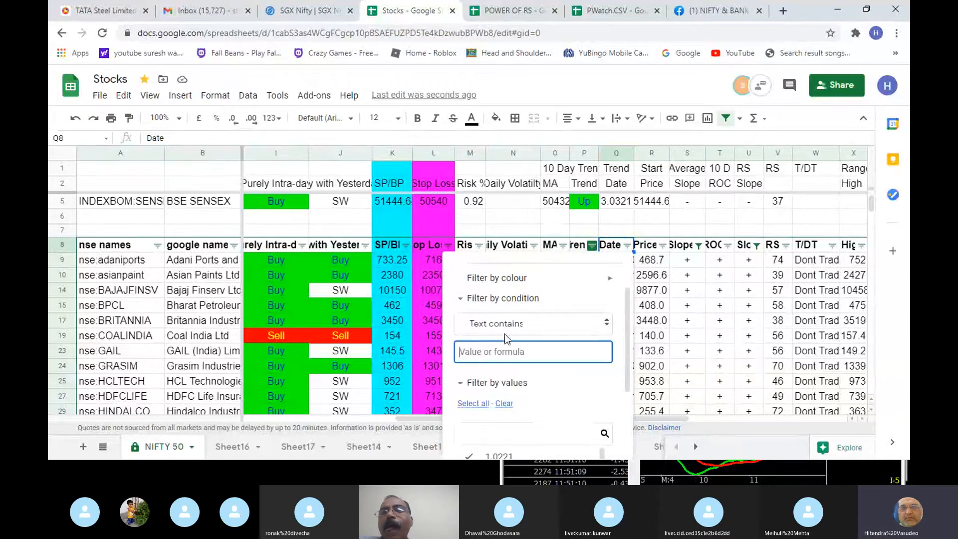
pyautogui.click(505, 327)
pyautogui.click(496, 321)
# - Enter 3.0321 as the text to match and apply the trend Date filter
pyautogui.click(513, 355)
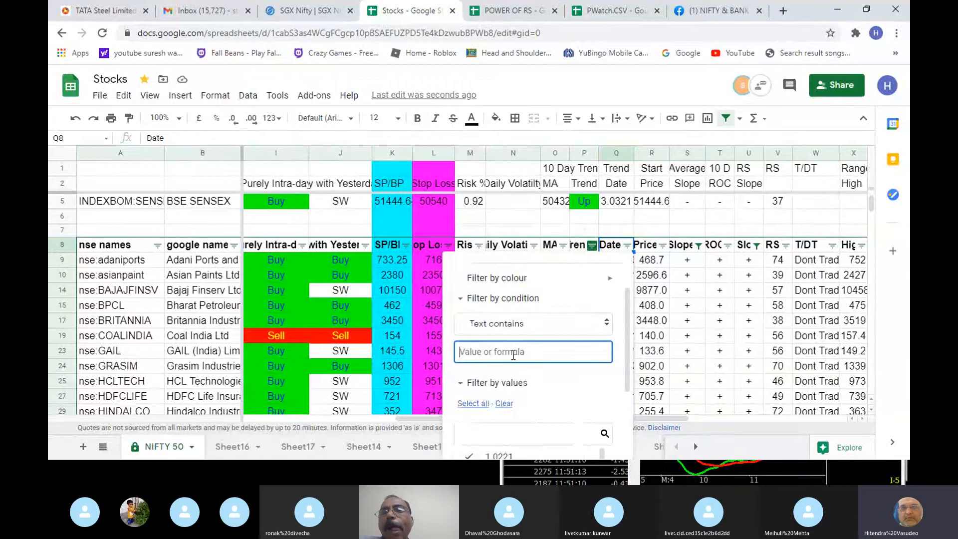
pyautogui.write('0')
pyautogui.press('BackSpace')
pyautogui.write('3.')
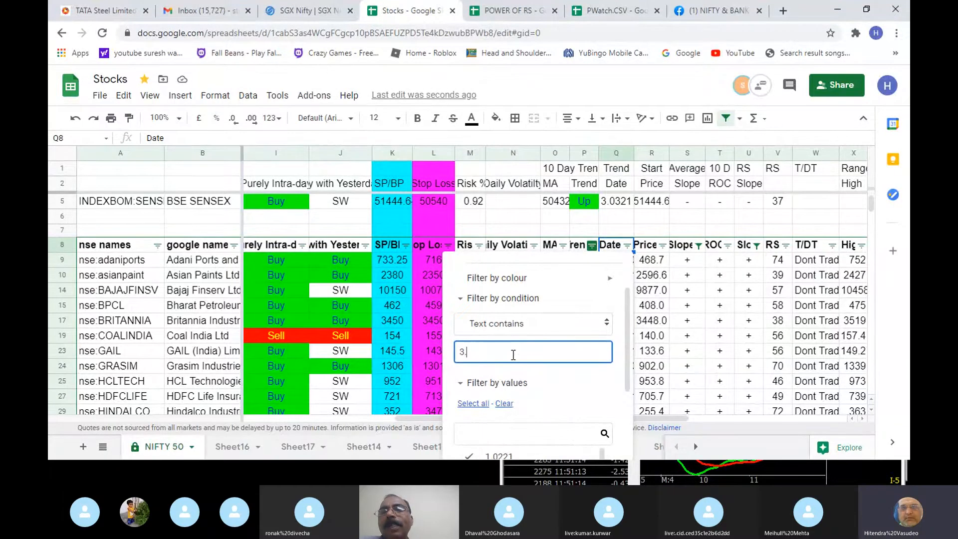
pyautogui.write('03')
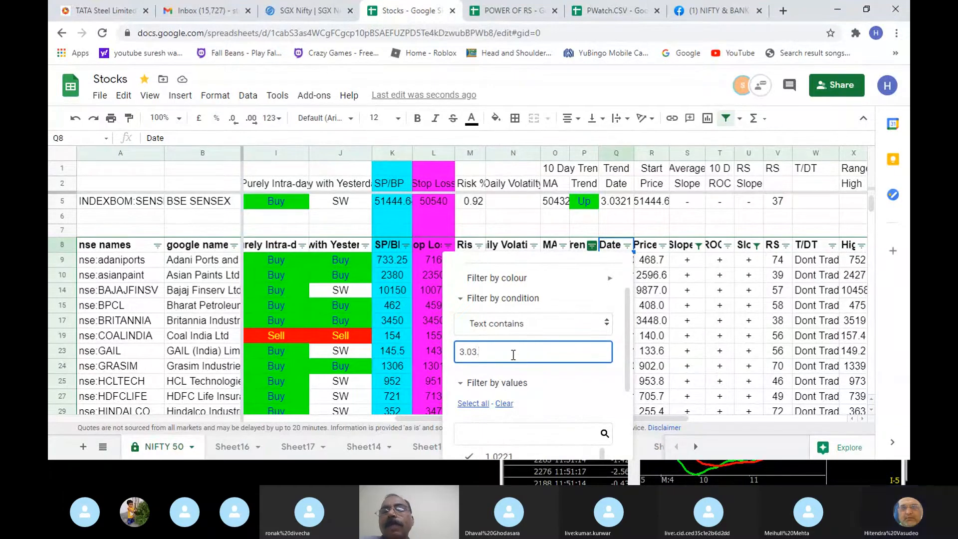
pyautogui.write('21')
pyautogui.scroll(-5, 563, 369)
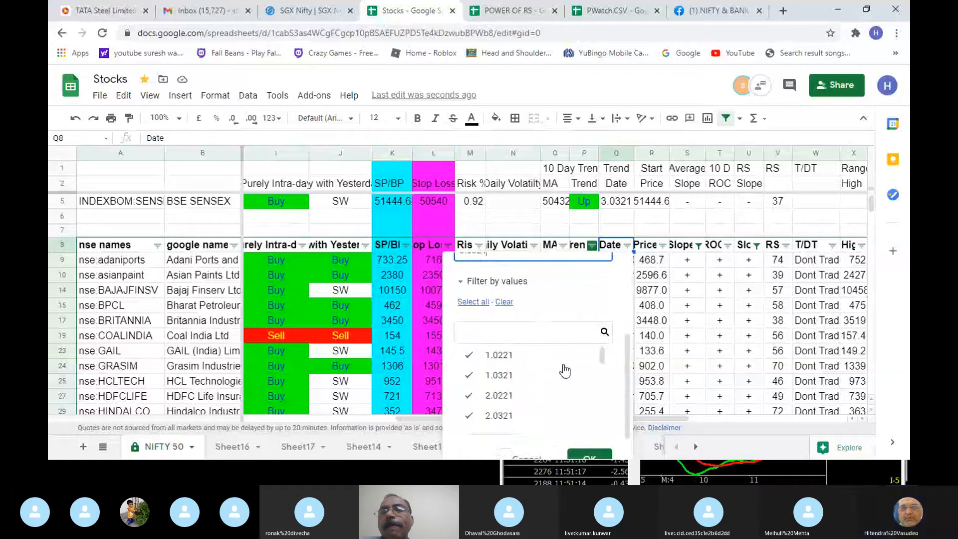
pyautogui.click(588, 440)
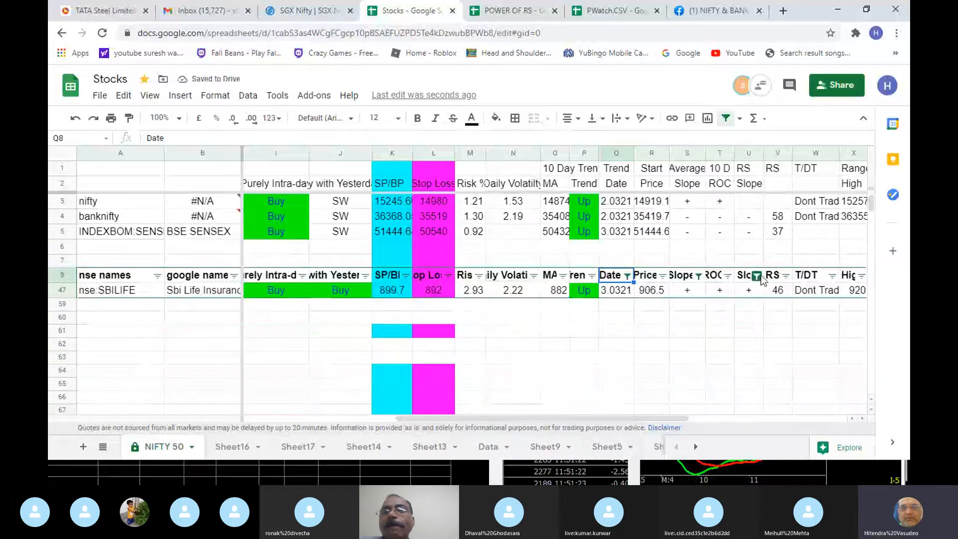
# - Include - alongside + in the RS Slope column's filter
pyautogui.click(757, 276)
pyautogui.scroll(-3, 732, 215)
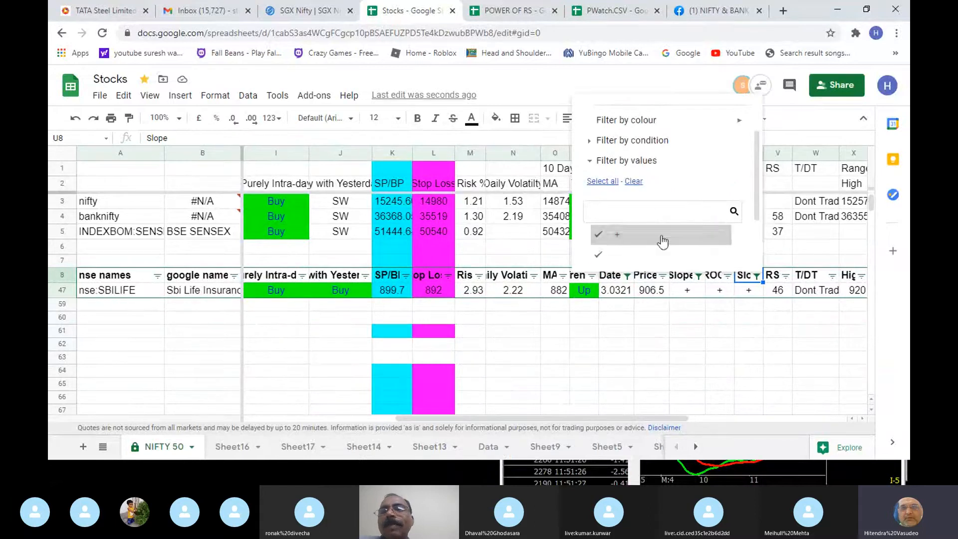
pyautogui.scroll(-2, 674, 239)
pyautogui.click(719, 250)
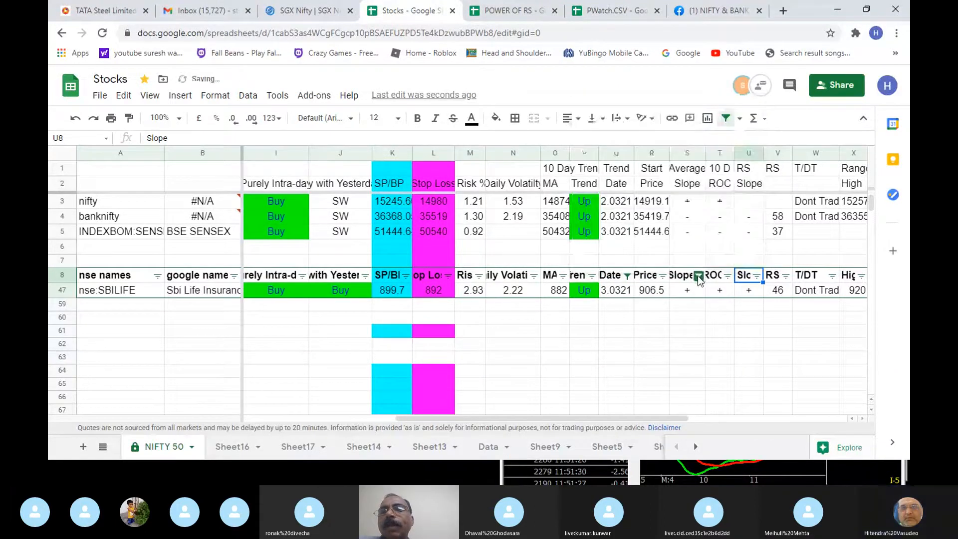
# - Include - alongside + in the Average Slope column's filter
pyautogui.click(698, 276)
pyautogui.scroll(-3, 609, 231)
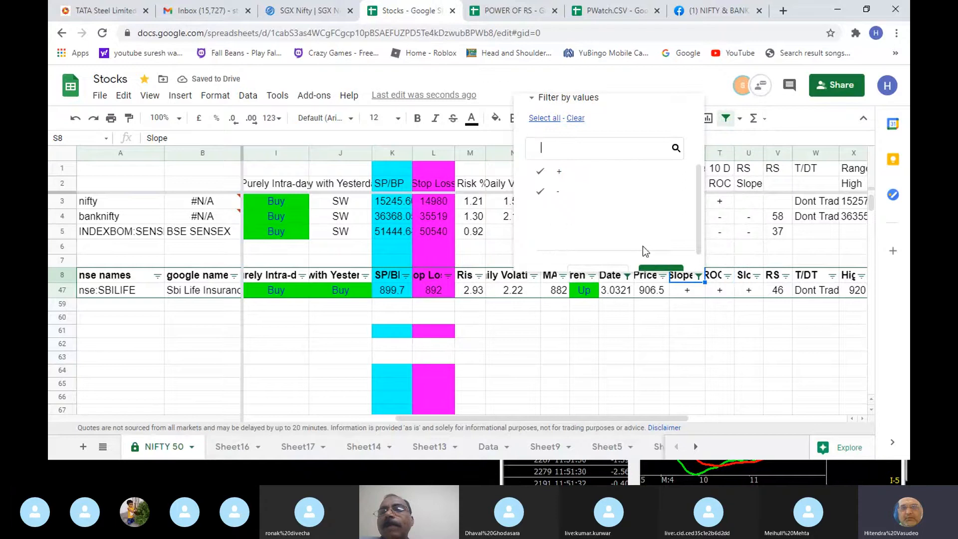
pyautogui.scroll(-2, 659, 264)
pyautogui.click(661, 259)
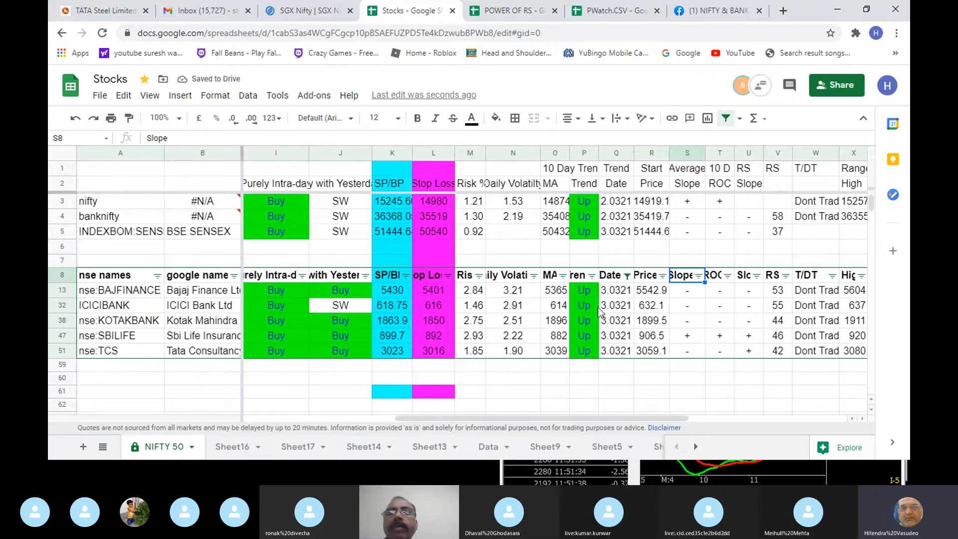
# - Review the BAJFINANCE and ICICIBANK rows from the trend start price back to yesterday's close
pyautogui.click(645, 294)
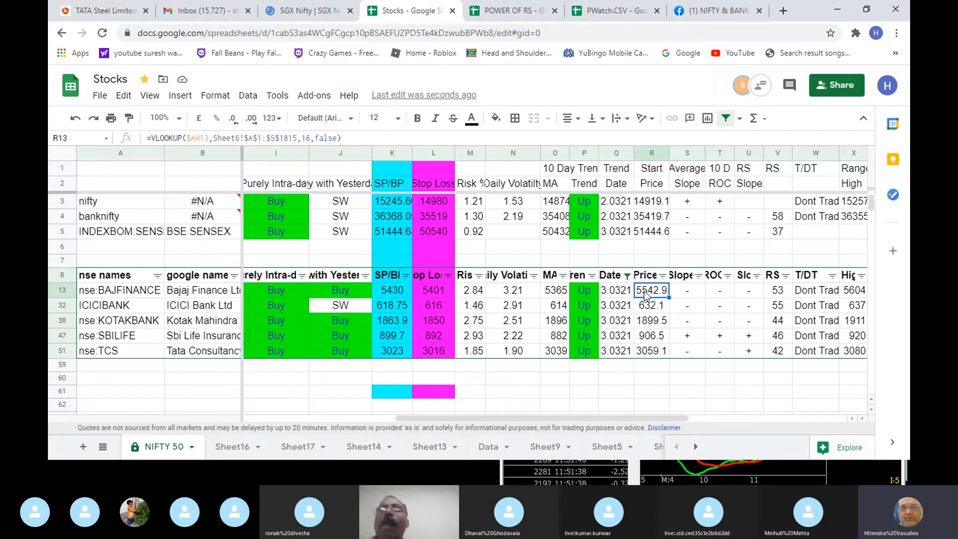
pyautogui.press('Left')
pyautogui.press('Left')
pyautogui.press('Left')
pyautogui.press('Left')
pyautogui.press('Left')
pyautogui.press('Left')
pyautogui.press('Left')
pyautogui.press('Left')
pyautogui.press('Left')
pyautogui.press('Left')
pyautogui.press('Left')
pyautogui.press('Left')
pyautogui.press('Left')
pyautogui.press('Left')
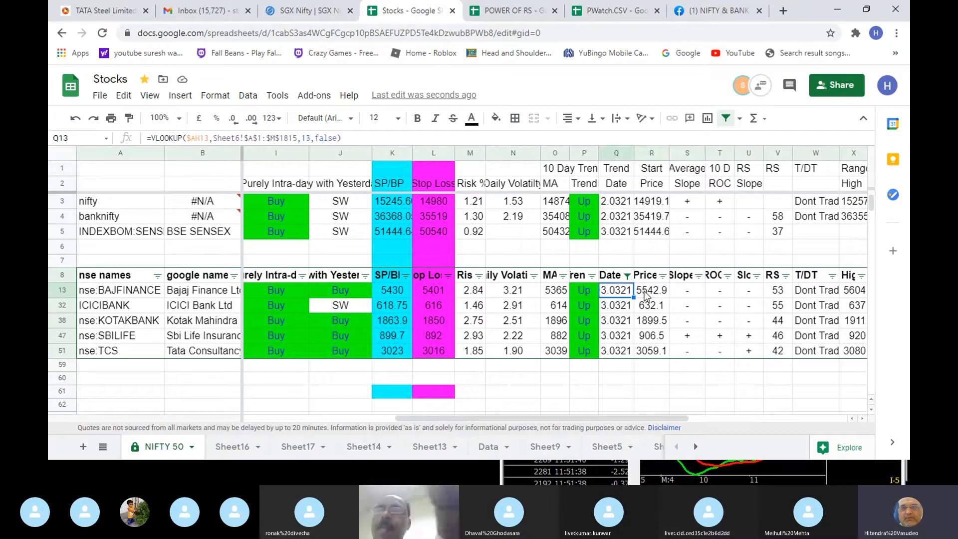
pyautogui.press('Down')
pyautogui.press('Down')
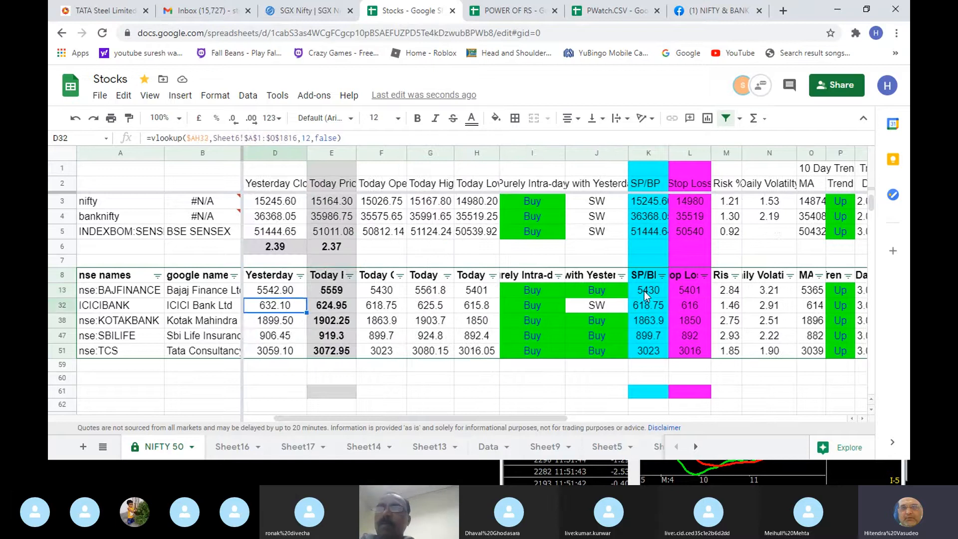
# - Review the KOTAKBANK row from today's prices across SP/BP and stop loss to the 10-day ROC
pyautogui.press('Right')
pyautogui.press('Right')
pyautogui.press('Right')
pyautogui.press('Right')
pyautogui.press('Right')
pyautogui.press('Right')
pyautogui.press('Right')
pyautogui.press('Right')
pyautogui.press('Right')
pyautogui.press('Right')
pyautogui.press('Right')
pyautogui.press('Right')
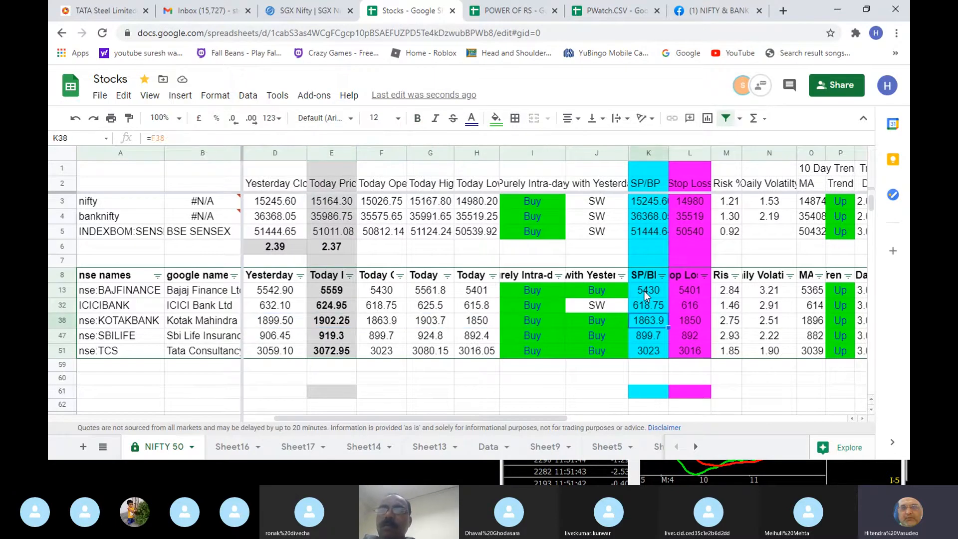
pyautogui.press('Right')
pyautogui.press('Right')
pyautogui.press('Right')
pyautogui.press('Right')
pyautogui.press('Right')
pyautogui.press('Right')
pyautogui.press('Right')
pyautogui.press('Right')
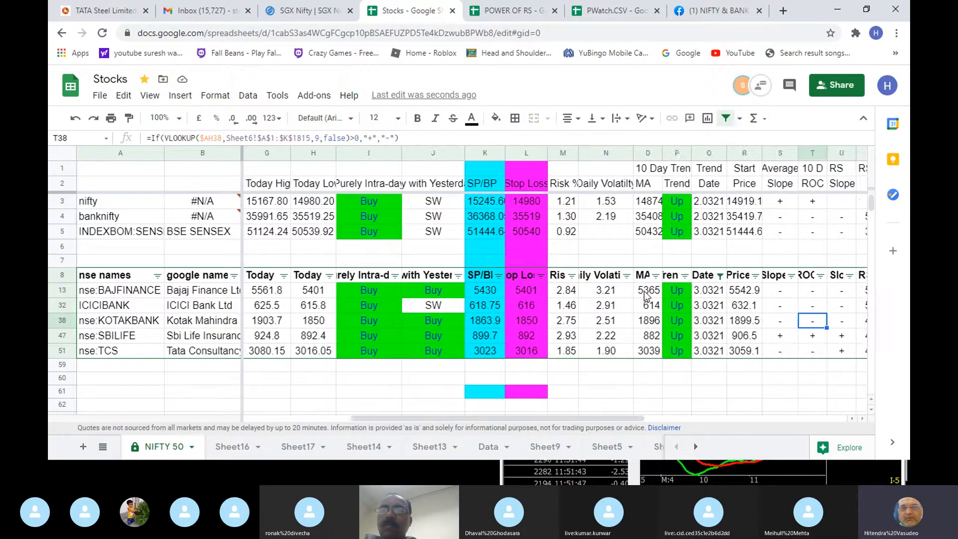
# - Compare the RS values of the filtered stocks from ICICIBANK down to TCS
pyautogui.press('Left')
pyautogui.press('Left')
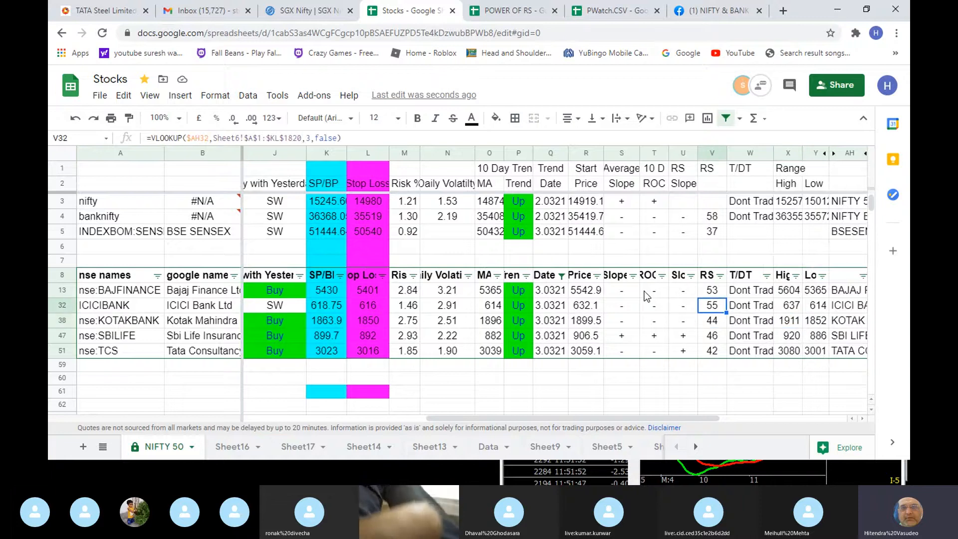
pyautogui.press('Down')
pyautogui.press('Down')
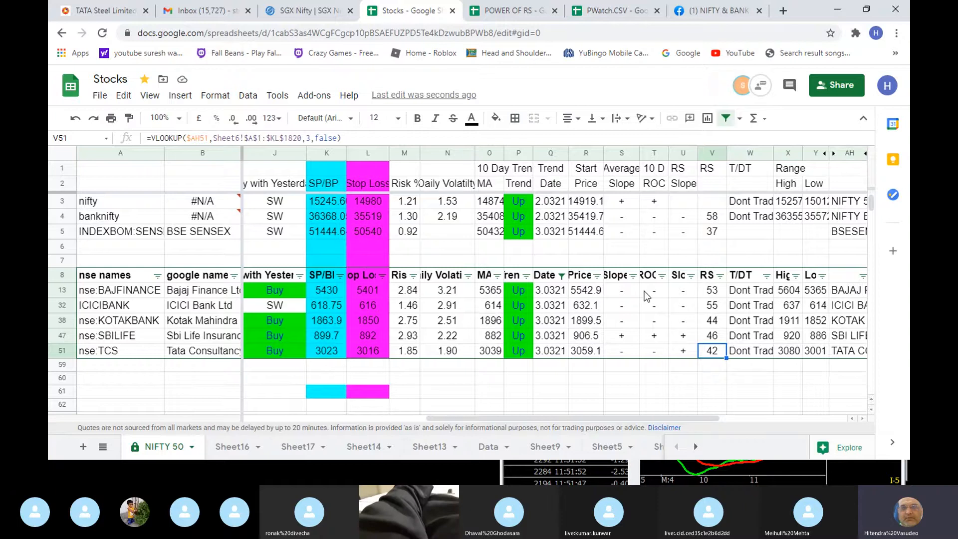
pyautogui.press('Up')
pyautogui.press('Up')
pyautogui.press('Up')
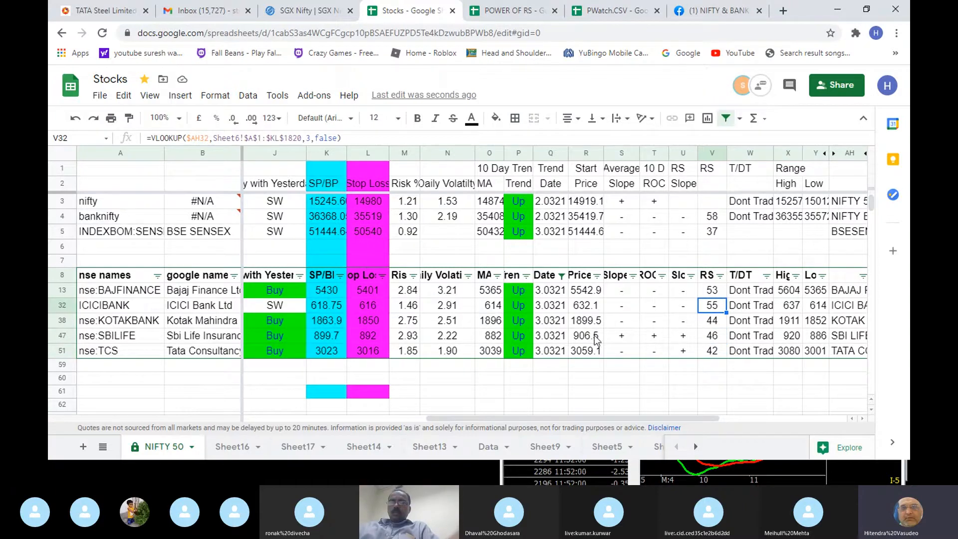
# - Examine SBILIFE's Average Slope, 10-day ROC, RS Slope and RS, plus BAJFINANCE's RS Slope and RS
pyautogui.click(623, 337)
pyautogui.click(702, 337)
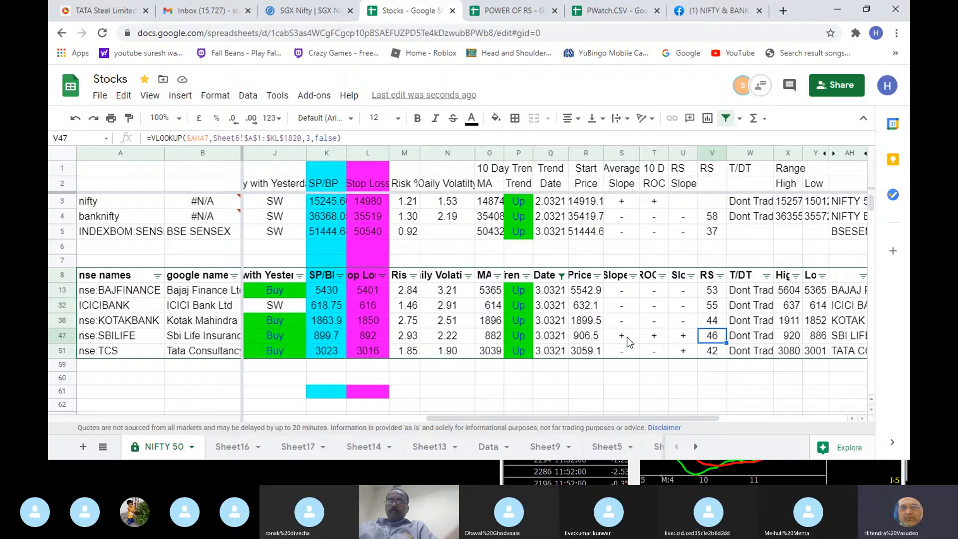
pyautogui.click(626, 337)
pyautogui.click(656, 337)
pyautogui.click(687, 337)
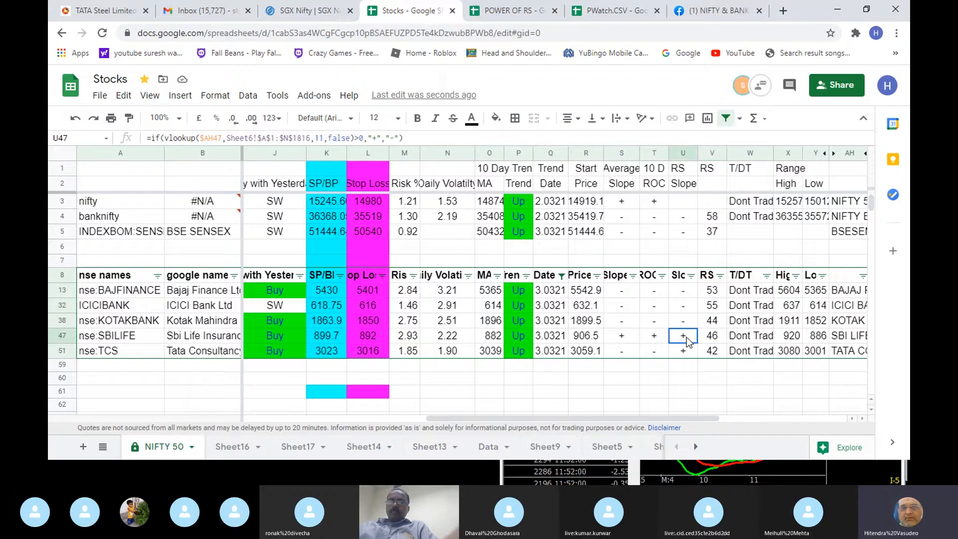
pyautogui.click(713, 338)
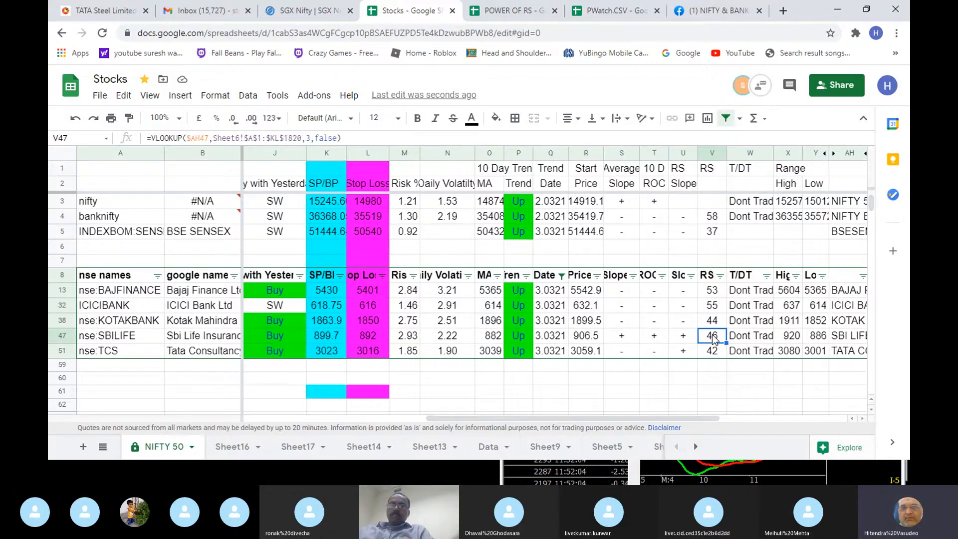
pyautogui.click(658, 337)
pyautogui.click(629, 338)
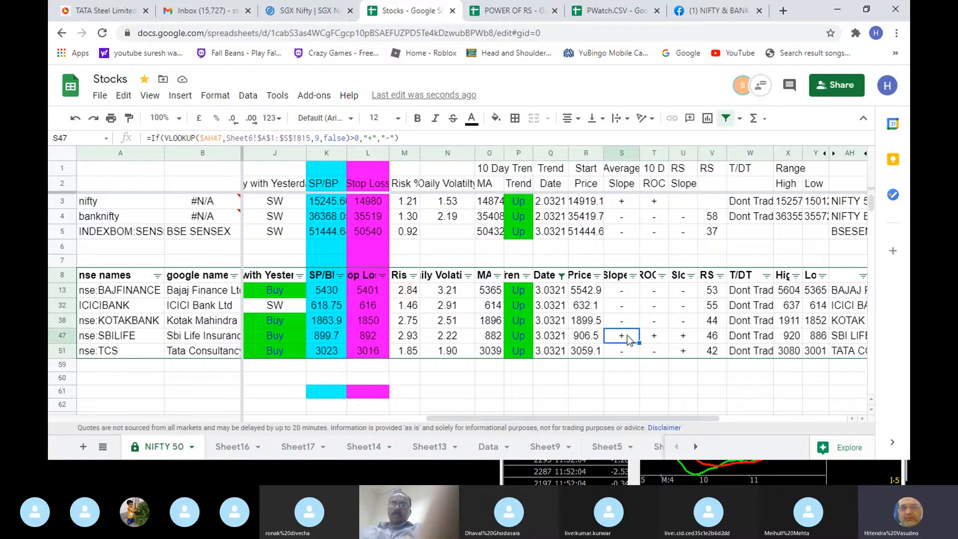
pyautogui.click(685, 338)
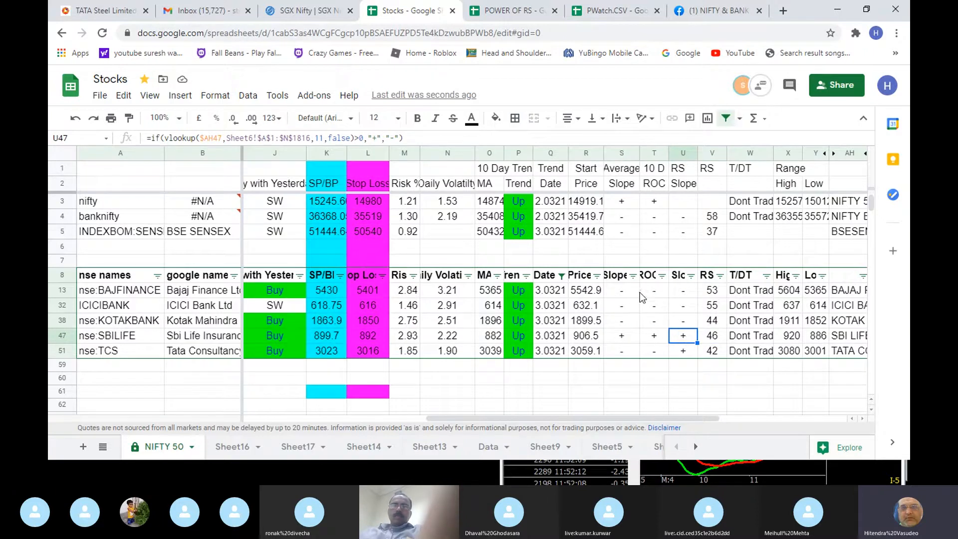
pyautogui.click(685, 292)
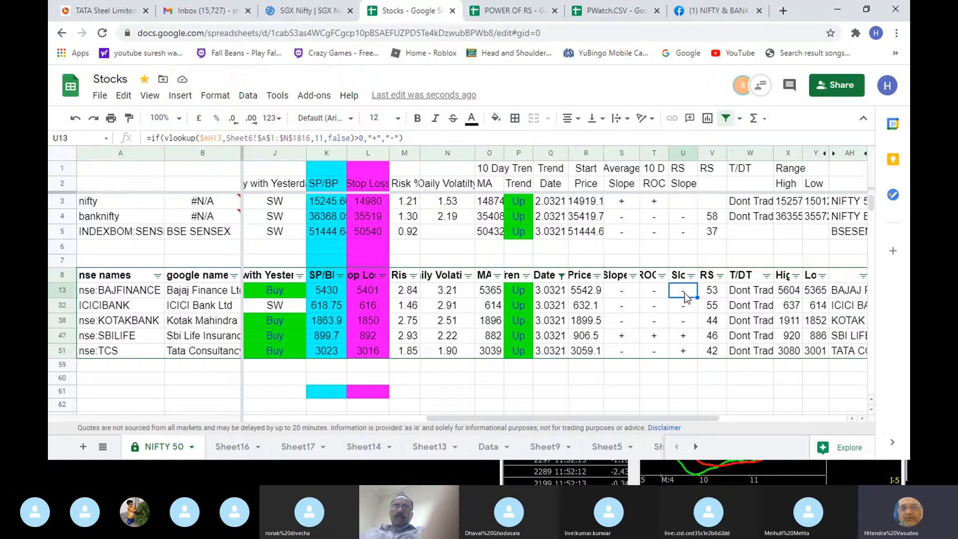
pyautogui.click(715, 294)
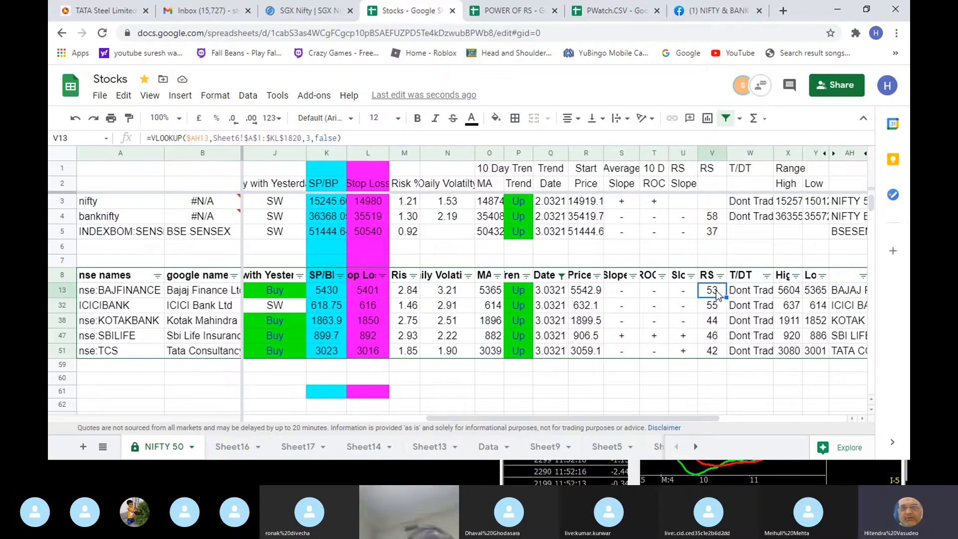
# - Check the T/DT ratings of the filtered stocks from BAJFINANCE down to TCS
pyautogui.click(759, 296)
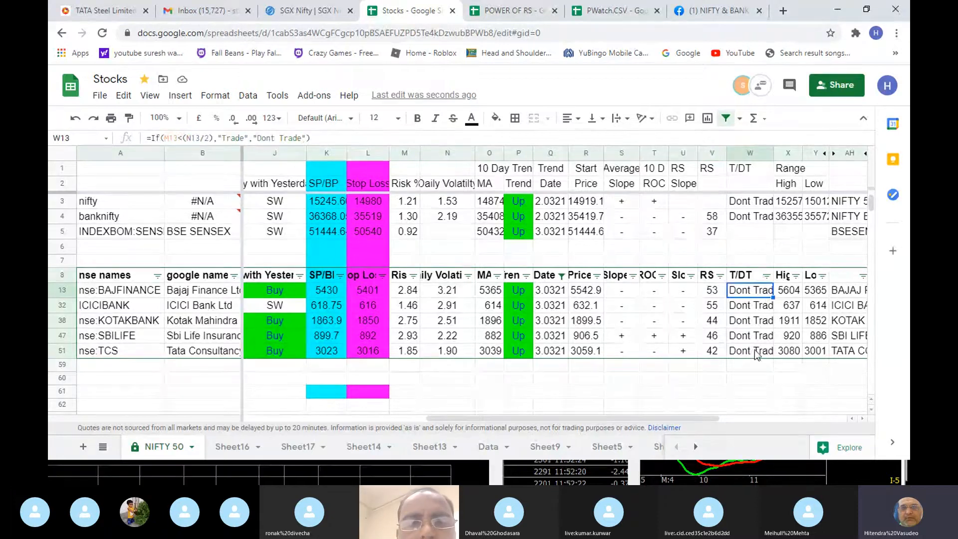
pyautogui.hotkey('ctrl', 'Down')
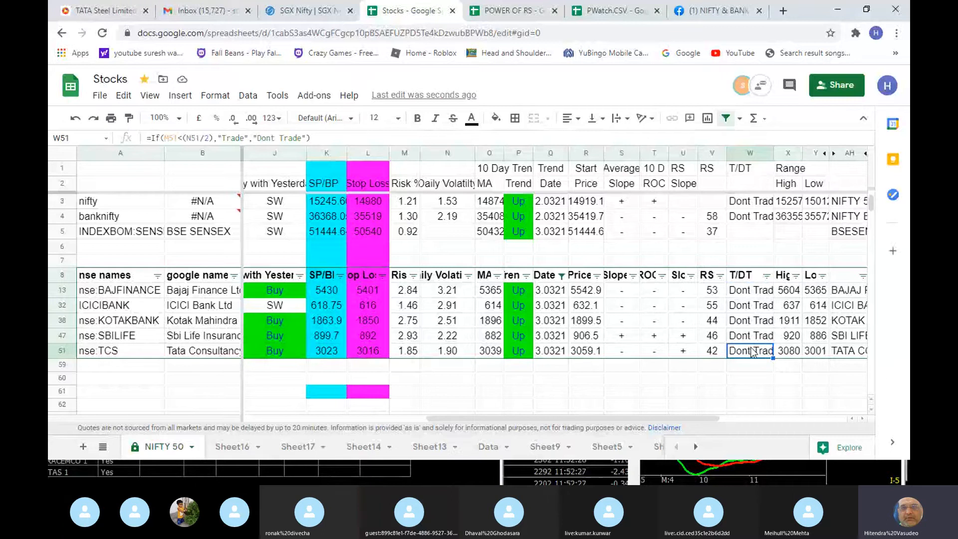
pyautogui.click(744, 294)
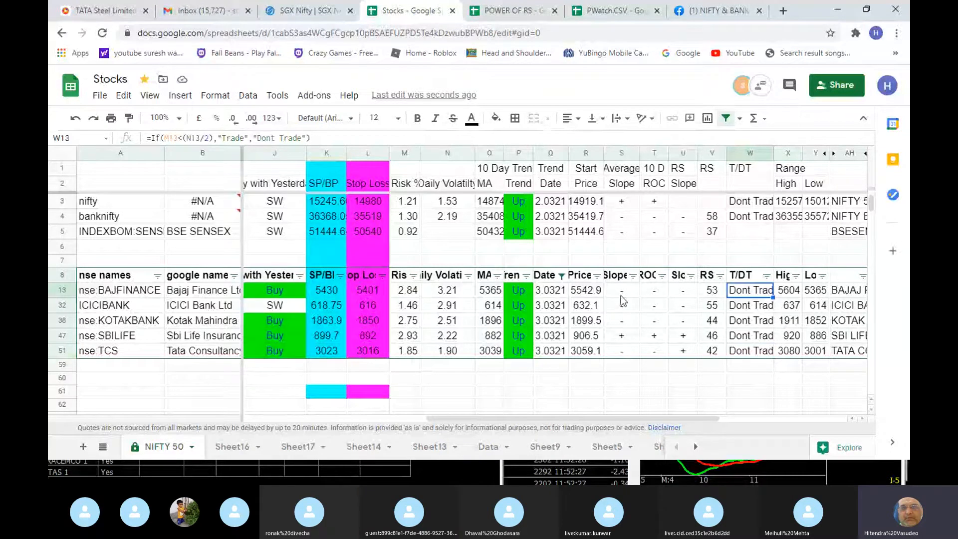
# - Compare BAJFINANCE's Risk % with its Daily Volatility and review the filtered stocks' Risk % values down to TCS
pyautogui.click(420, 294)
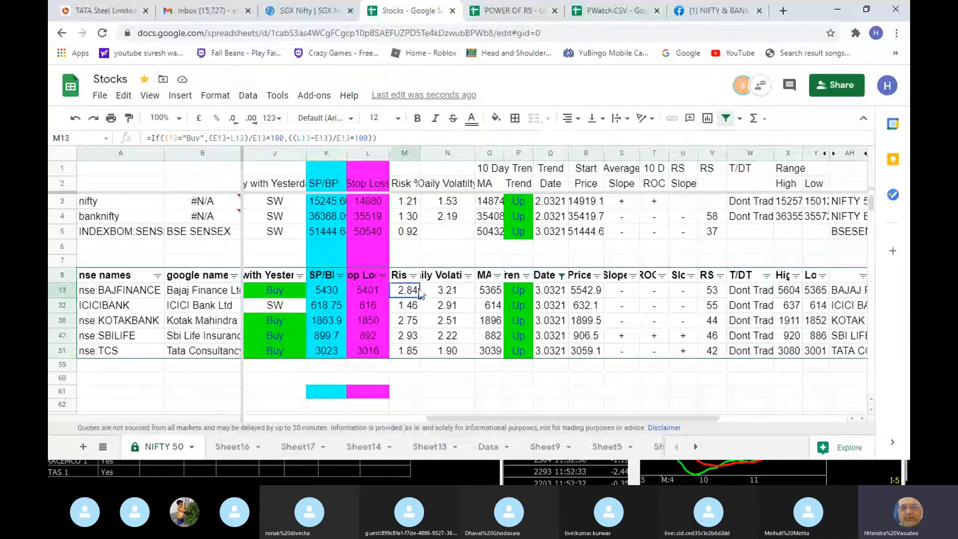
pyautogui.press('Right')
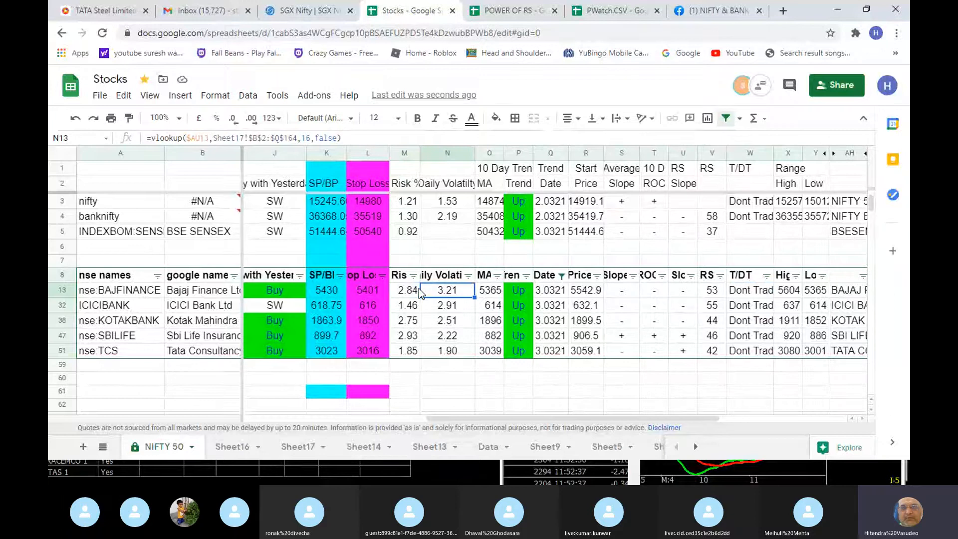
pyautogui.press('Left')
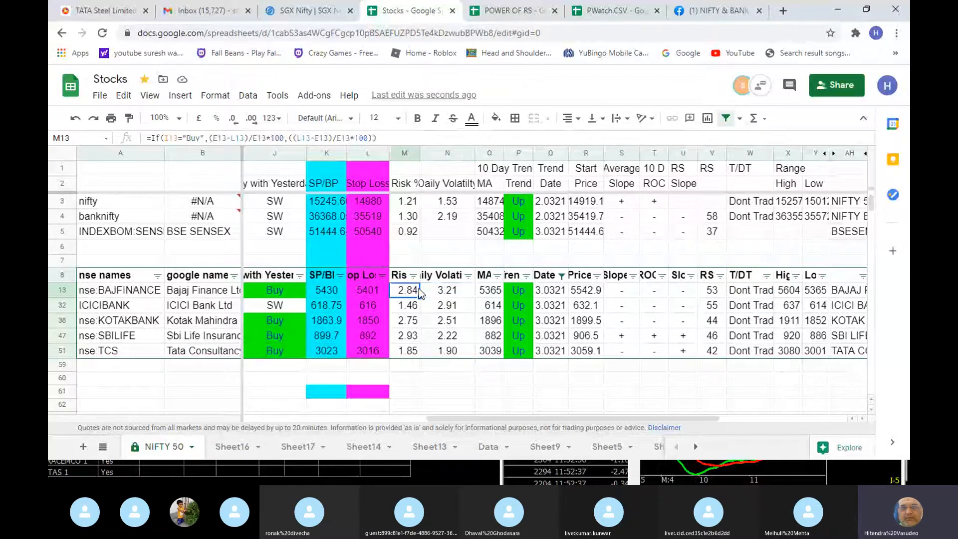
pyautogui.press('Down')
pyautogui.press('Down')
pyautogui.press('Down')
pyautogui.press('Down')
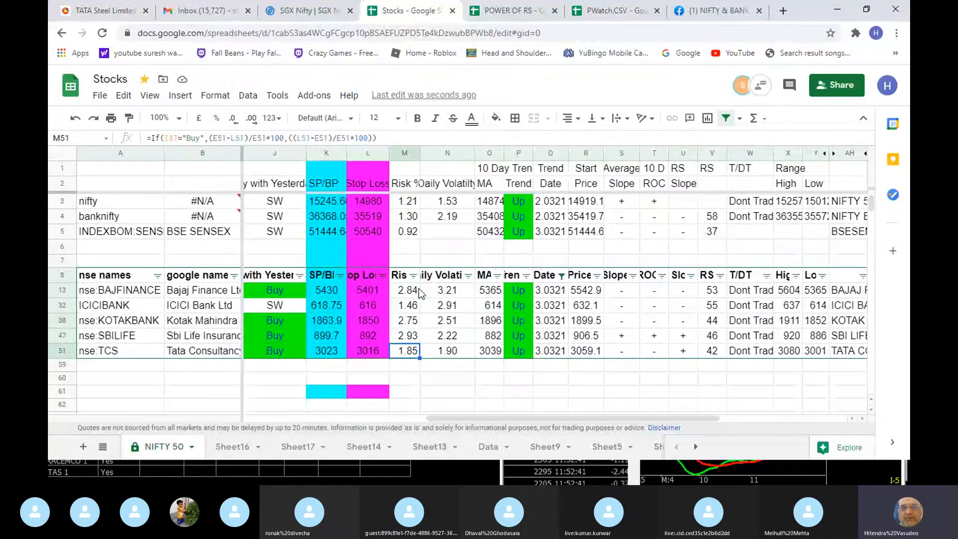
pyautogui.press('Up')
pyautogui.press('Up')
pyautogui.press('Up')
pyautogui.press('Up')
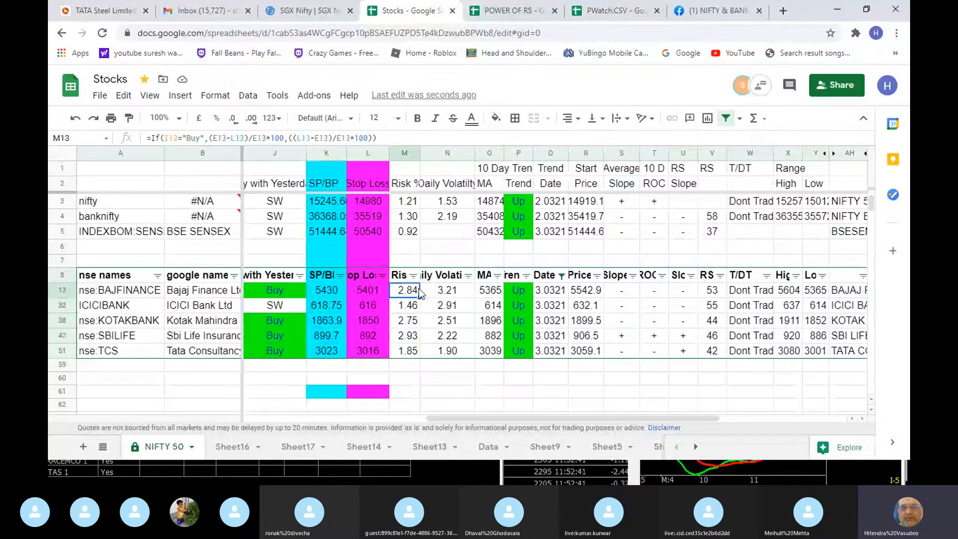
# - Review the BAJFINANCE row from Daily Volatility across the 10-day trend and trend date to the start price
pyautogui.press('Right')
pyautogui.press('Right')
pyautogui.press('Right')
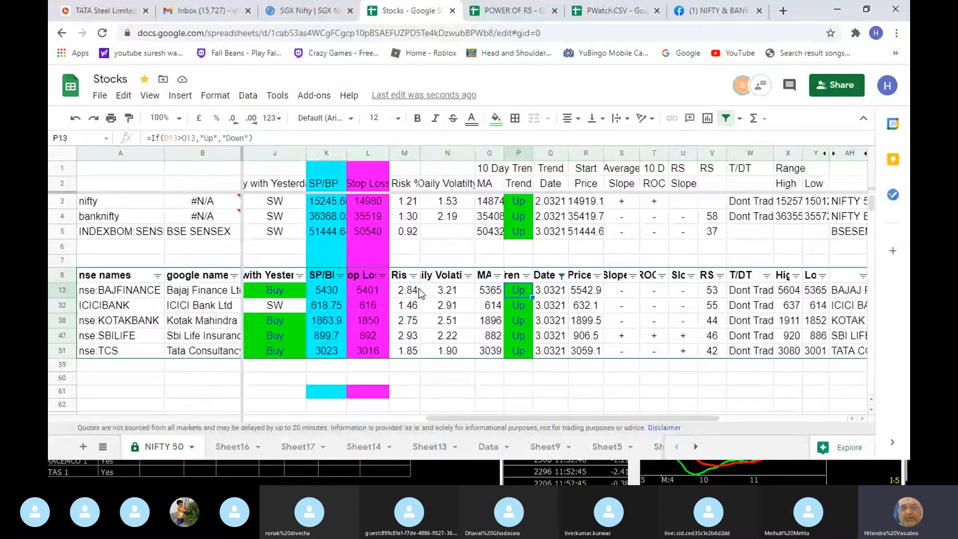
pyautogui.press('Right')
pyautogui.press('Right')
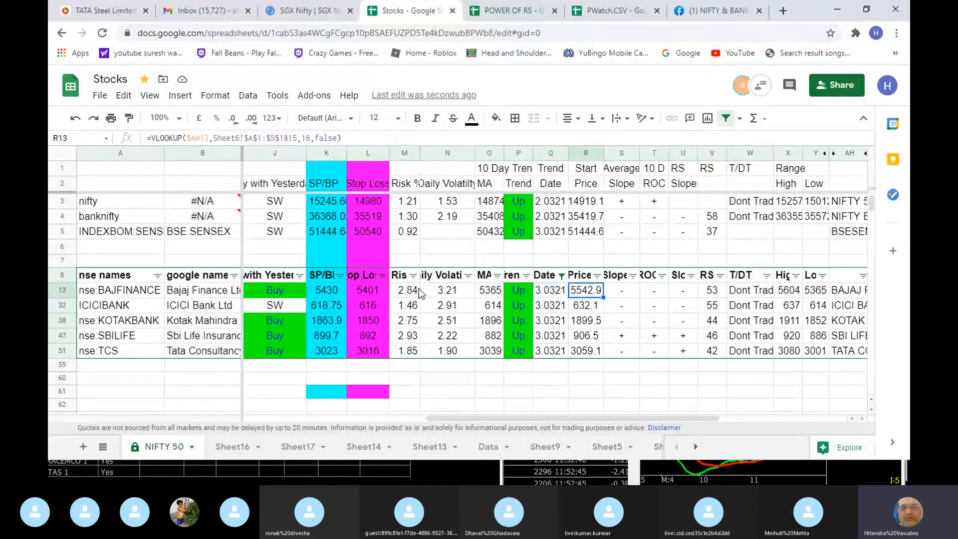
# - Widen the 10 Day Trend MA column to fit its contents
pyautogui.press('Left')
pyautogui.press('Left')
pyautogui.press('Left')
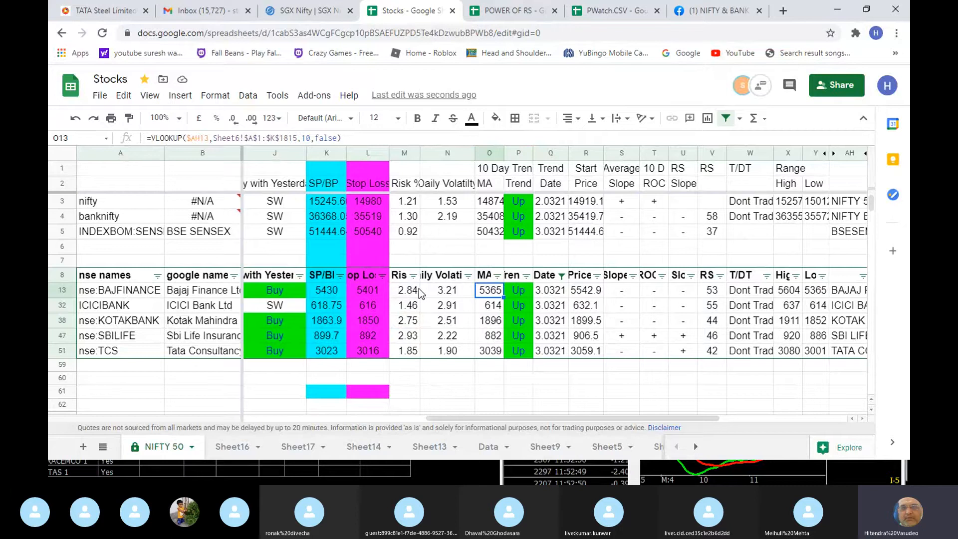
pyautogui.doubleClick(504, 153)
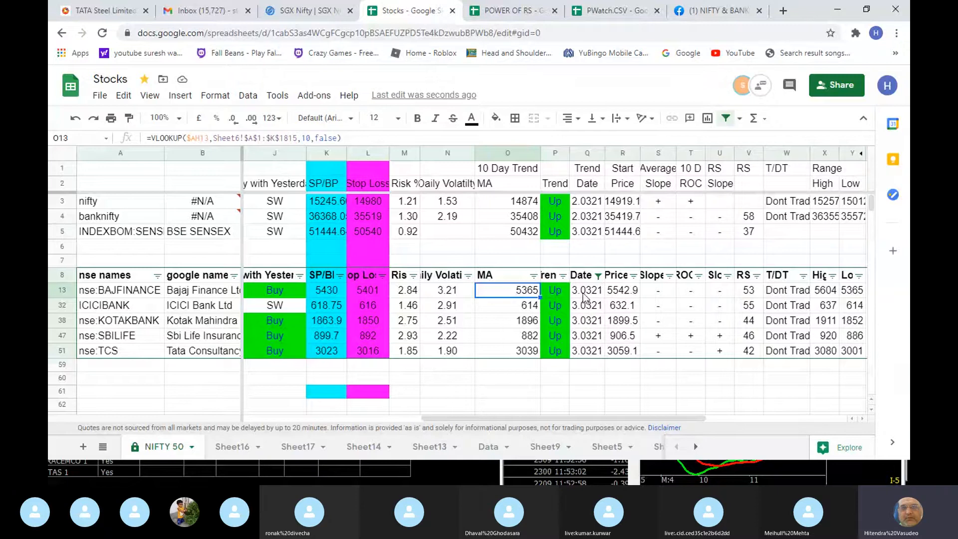
# - Clear the trend Date column's 3.0321 filter by setting its condition to None
pyautogui.click(593, 277)
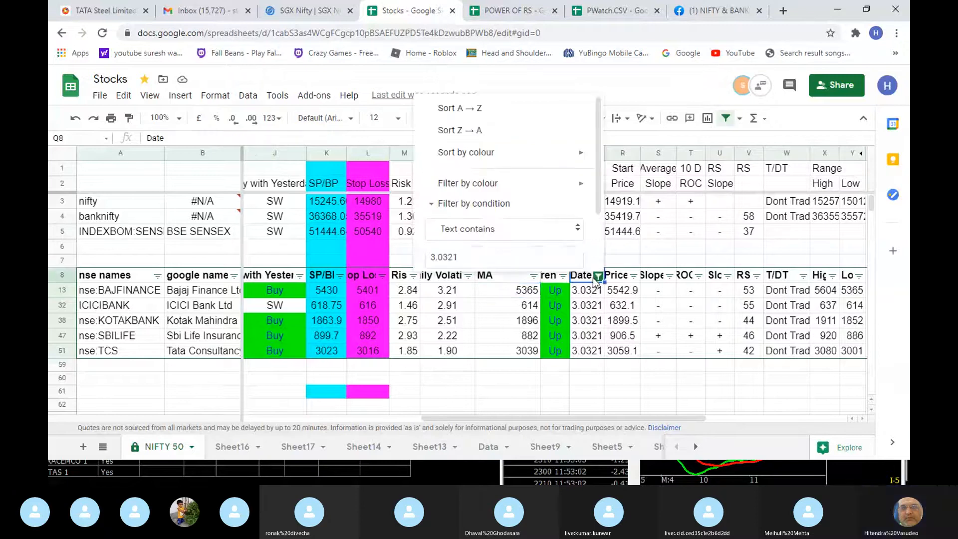
pyautogui.scroll(-2, 521, 221)
pyautogui.click(529, 179)
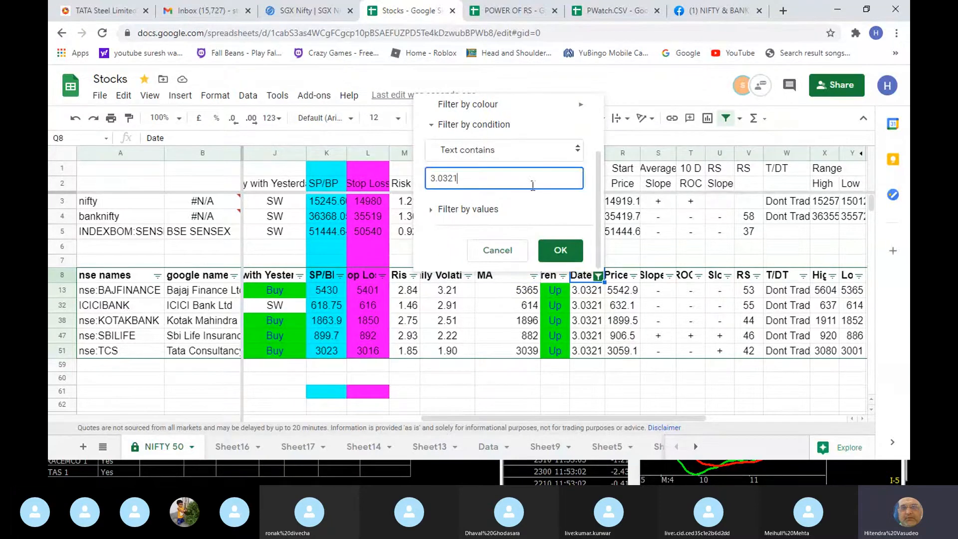
pyautogui.click(544, 151)
pyautogui.scroll(3, 499, 130)
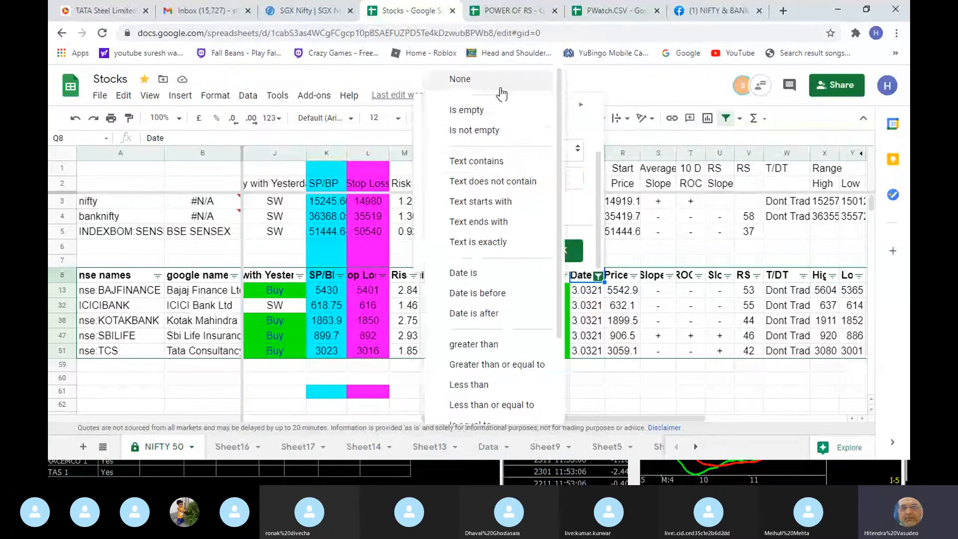
pyautogui.click(499, 85)
pyautogui.click(561, 252)
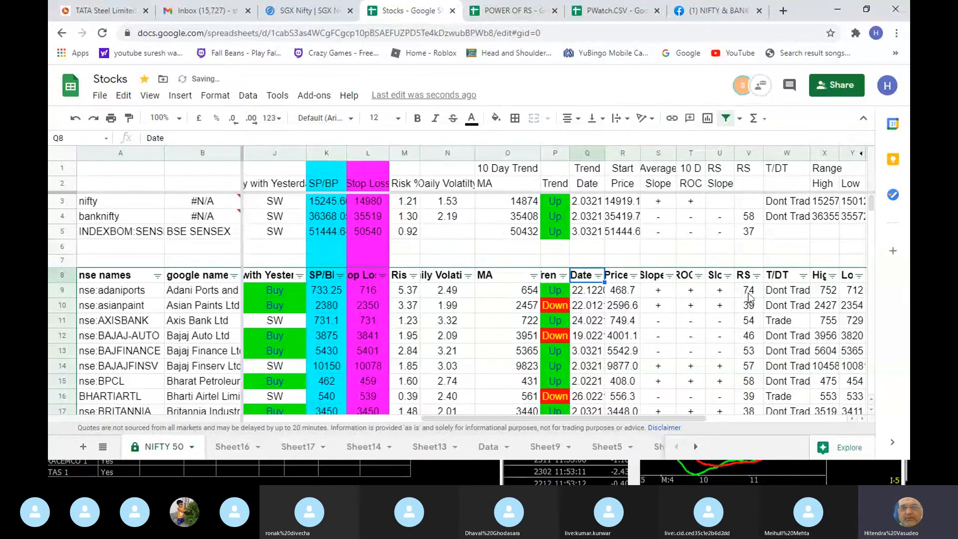
# - Widen the trend Date column slightly so that the full dates fit
pyautogui.click(557, 293)
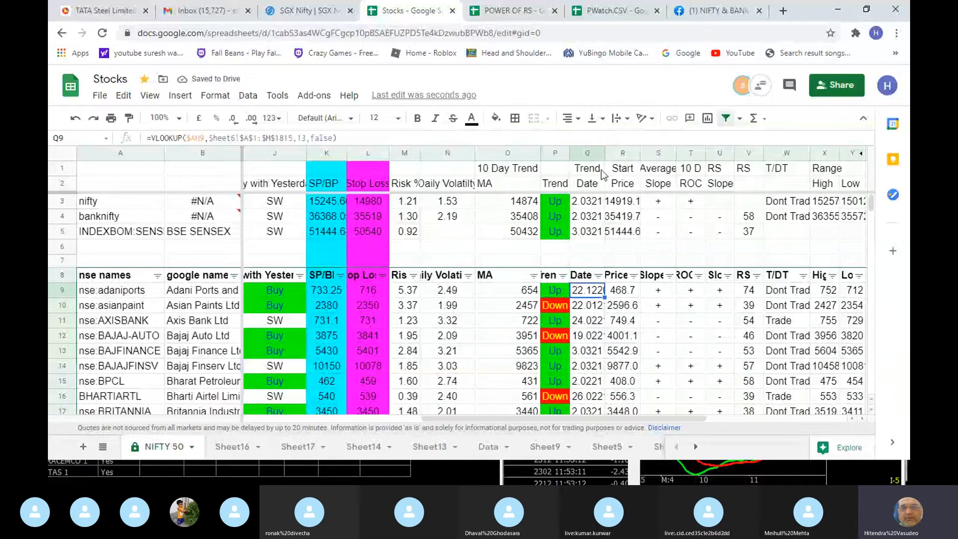
pyautogui.click(607, 152)
pyautogui.moveTo(605, 153); pyautogui.dragTo(611, 153)
pyautogui.click(600, 290)
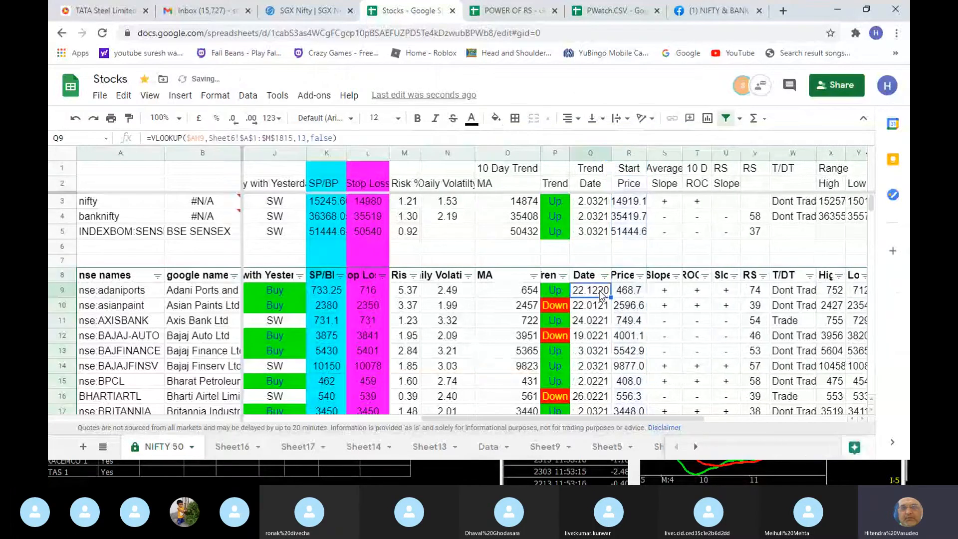
# - Compare adaniports' trend start price with yesterday's close and today's prices, and check its Risk %
pyautogui.click(629, 296)
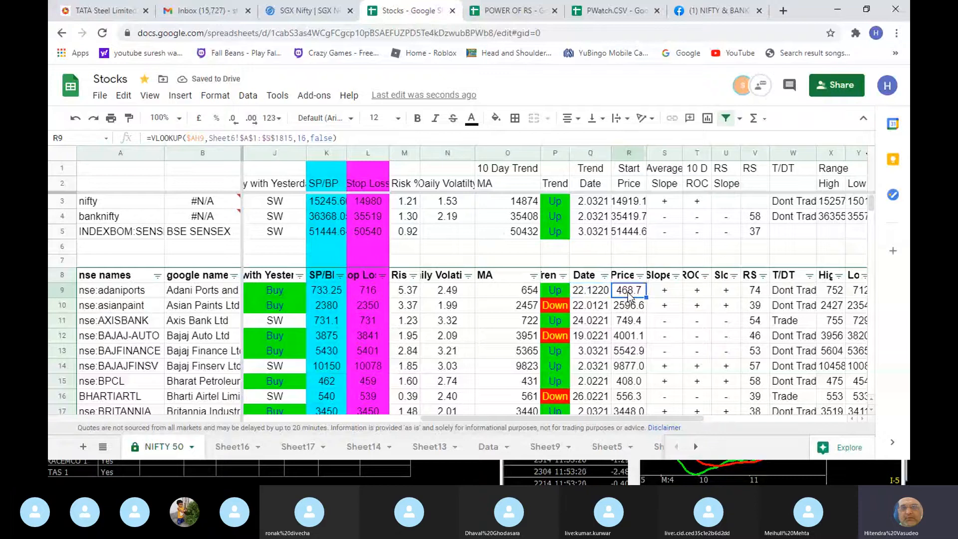
pyautogui.press('Home')
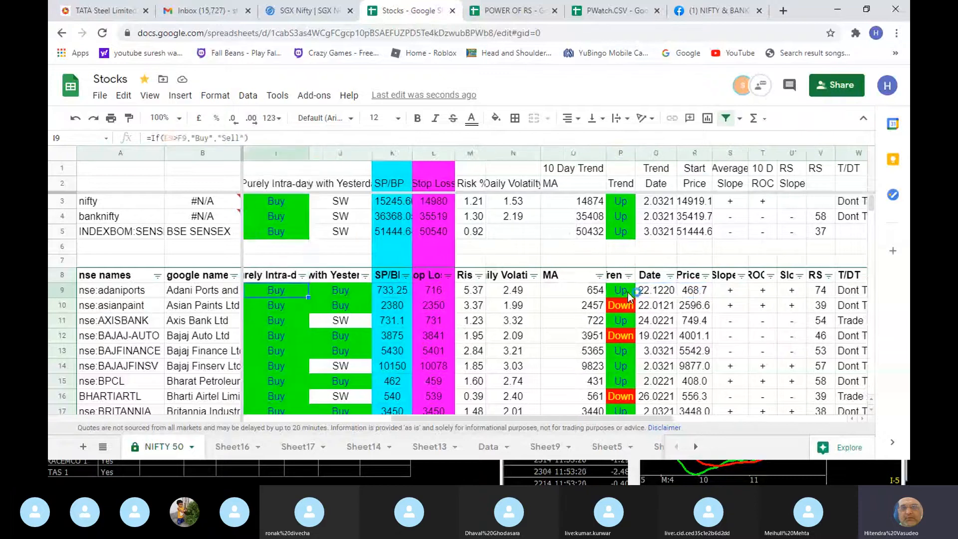
pyautogui.press('Right')
pyautogui.press('Right')
pyautogui.press('Right')
pyautogui.press('Right')
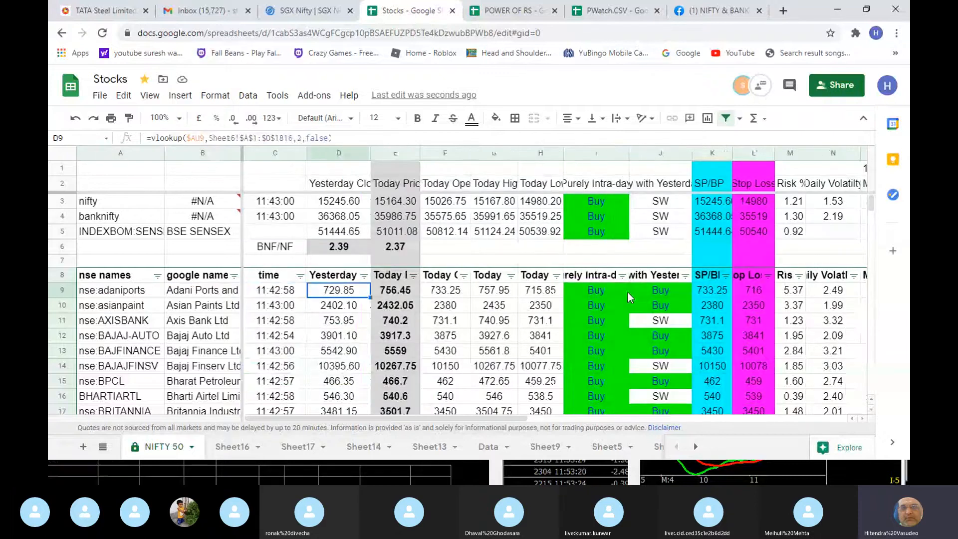
pyautogui.press('Right')
pyautogui.press('Right')
pyautogui.press('Right')
pyautogui.press('Right')
pyautogui.press('Right')
pyautogui.press('Right')
pyautogui.press('Right')
pyautogui.press('Right')
pyautogui.press('Right')
pyautogui.press('Right')
pyautogui.press('Right')
pyautogui.press('Right')
pyautogui.press('Right')
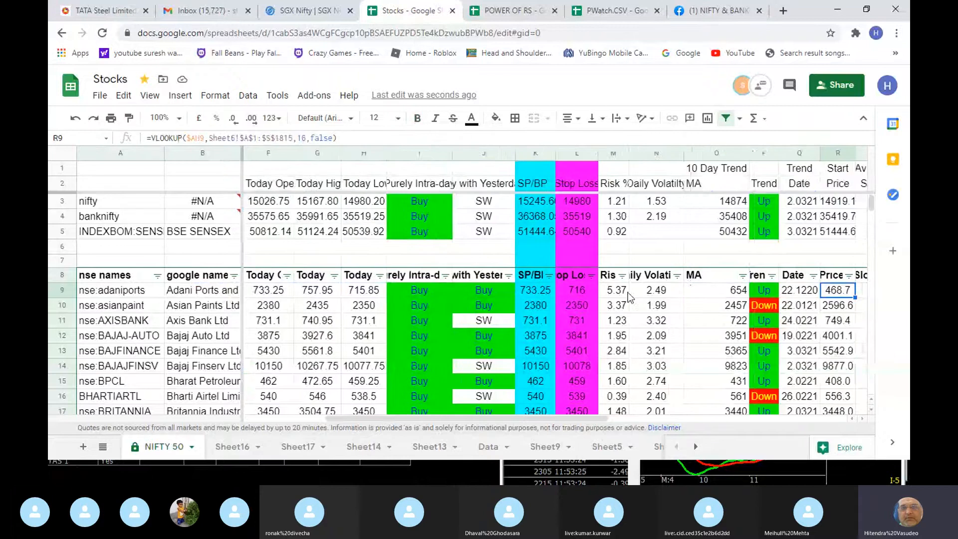
pyautogui.press('Right')
pyautogui.press('Left')
pyautogui.press('Left')
pyautogui.press('Left')
pyautogui.press('Left')
pyautogui.press('Left')
pyautogui.press('Left')
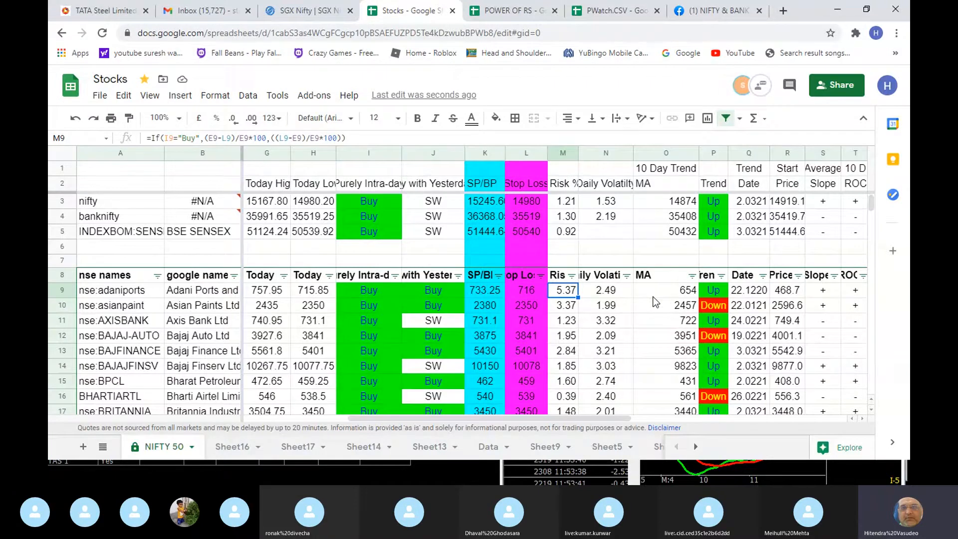
# - Examine adaniports' Daily Volatility, Average Slope, T/DT rating and RS
pyautogui.click(607, 292)
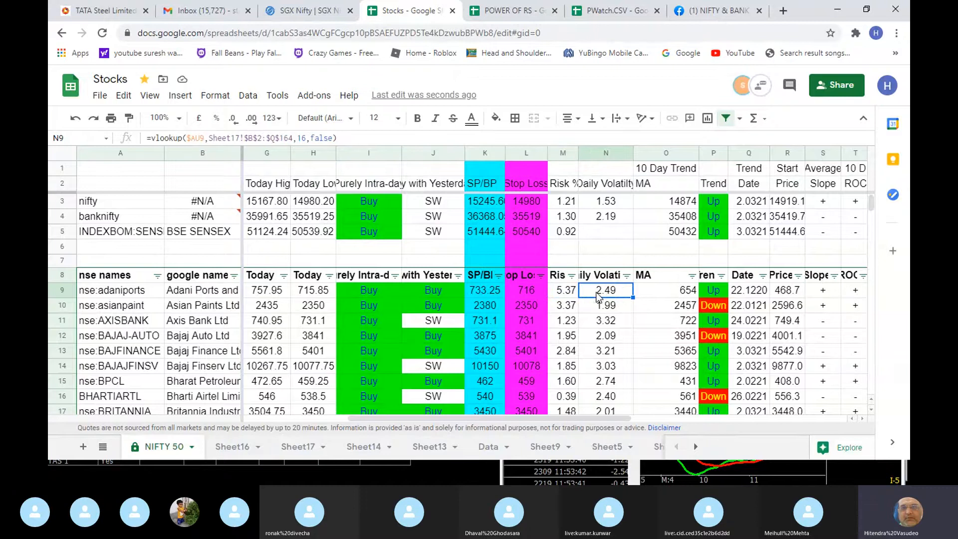
pyautogui.click(827, 294)
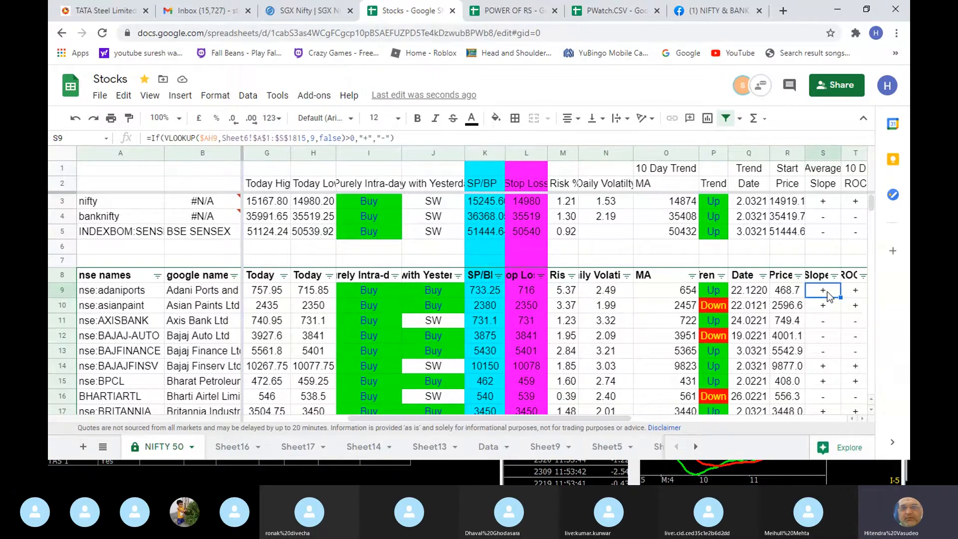
pyautogui.press('Right')
pyautogui.press('Right')
pyautogui.press('Right')
pyautogui.press('Right')
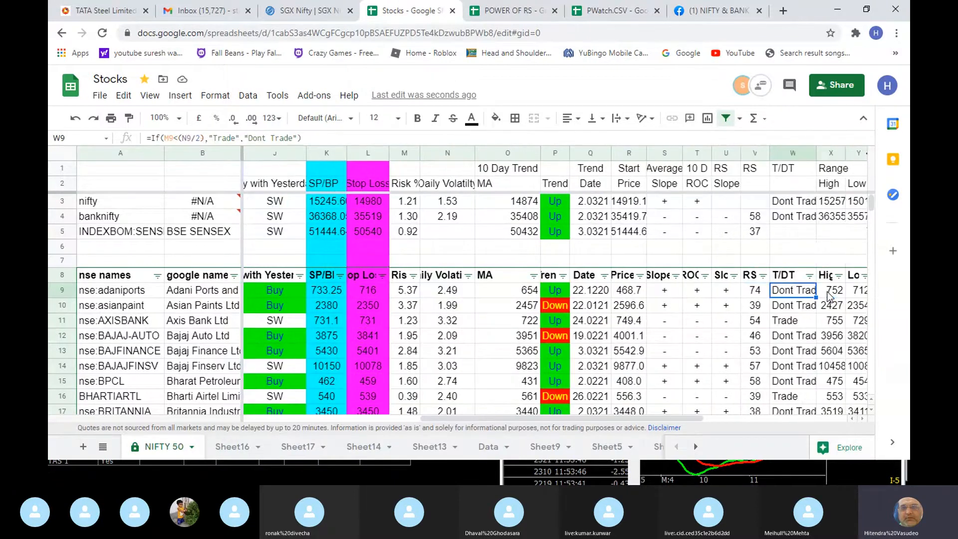
pyautogui.press('Left')
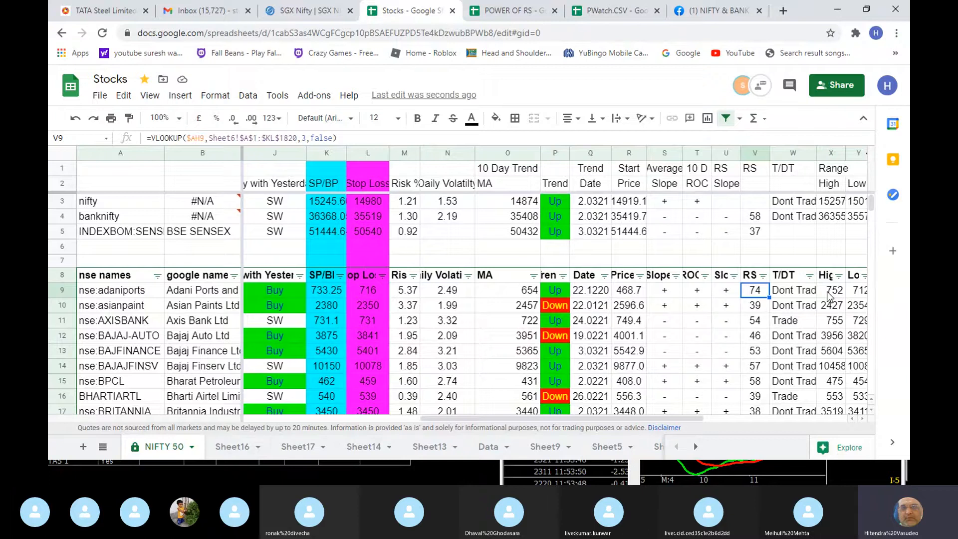
# - Compare the RS values of the unfiltered stocks from adaniports down past HDFCLIFE and back up to asianpaint
pyautogui.press('Down')
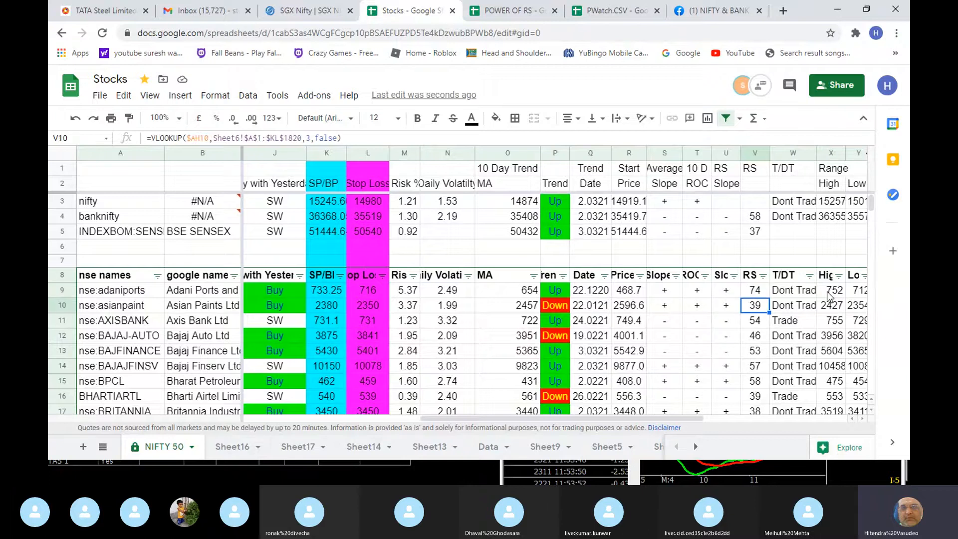
pyautogui.press('Up')
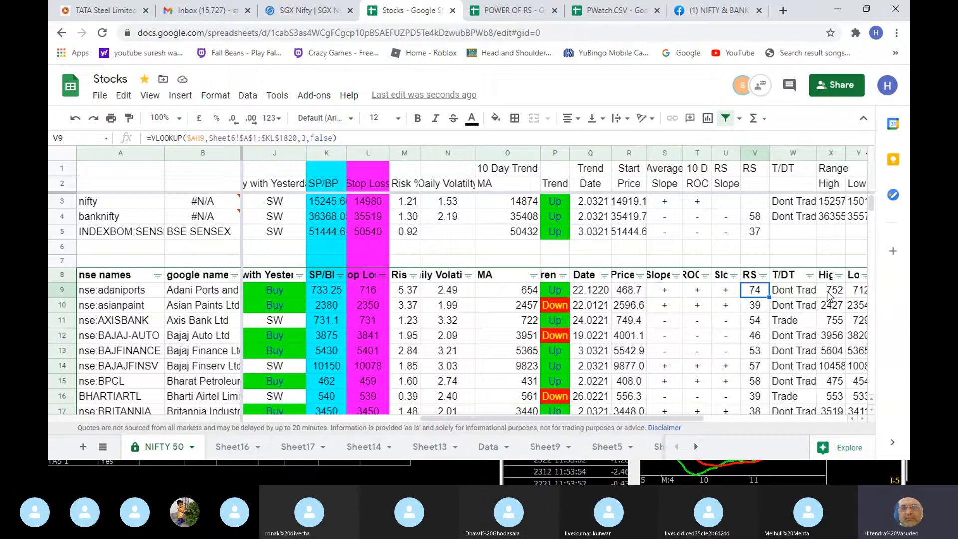
pyautogui.press('Down')
pyautogui.press('Down')
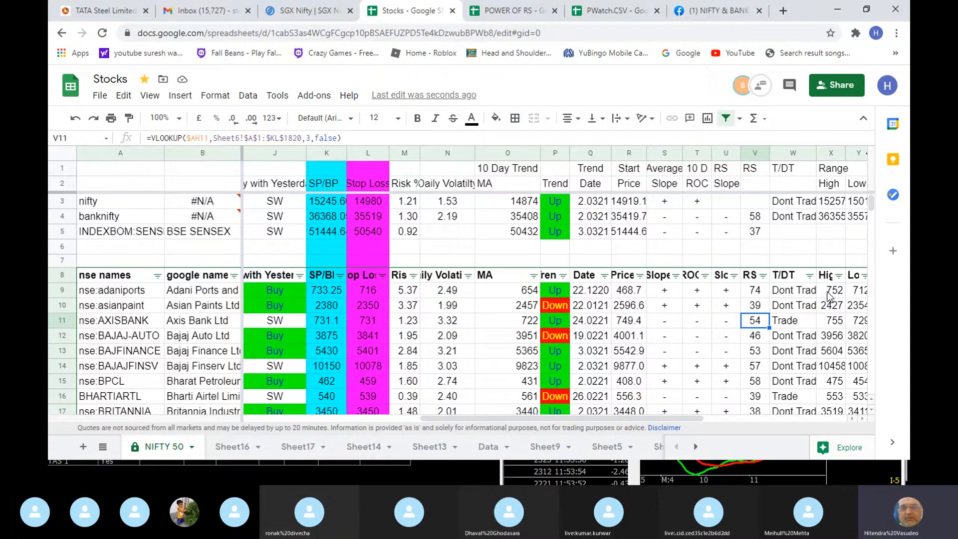
pyautogui.press('Down')
pyautogui.press('Down')
pyautogui.press('Down')
pyautogui.press('Down')
pyautogui.press('Down')
pyautogui.press('Down')
pyautogui.press('Down')
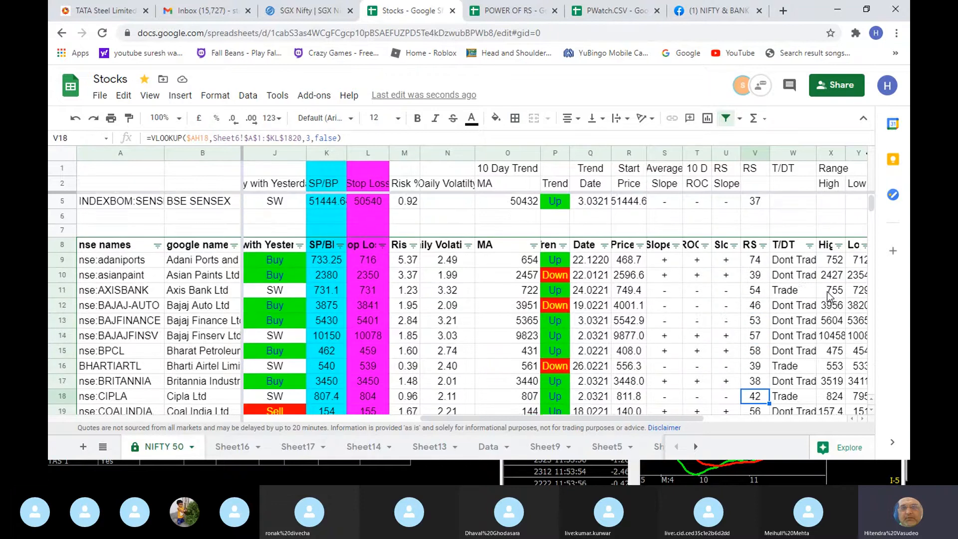
pyautogui.press('Down')
pyautogui.press('Down')
pyautogui.press('Down')
pyautogui.press('Down')
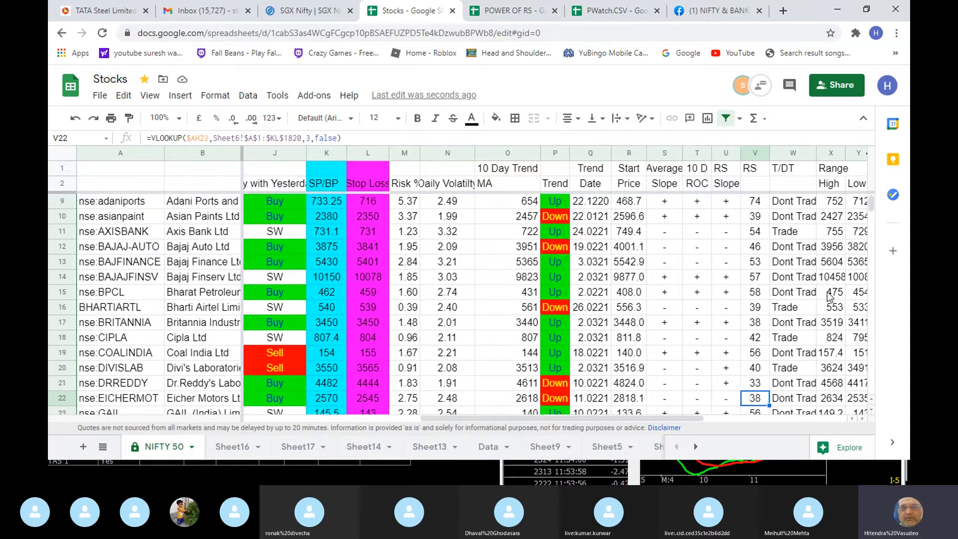
pyautogui.press('Down')
pyautogui.press('Down')
pyautogui.press('Down')
pyautogui.press('Down')
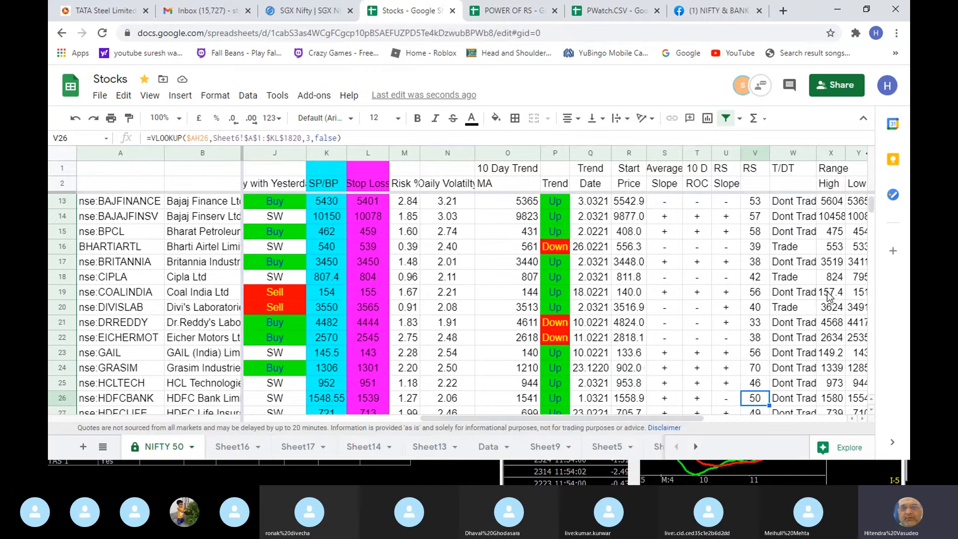
pyautogui.press('Down')
pyautogui.press('Down')
pyautogui.press('Up')
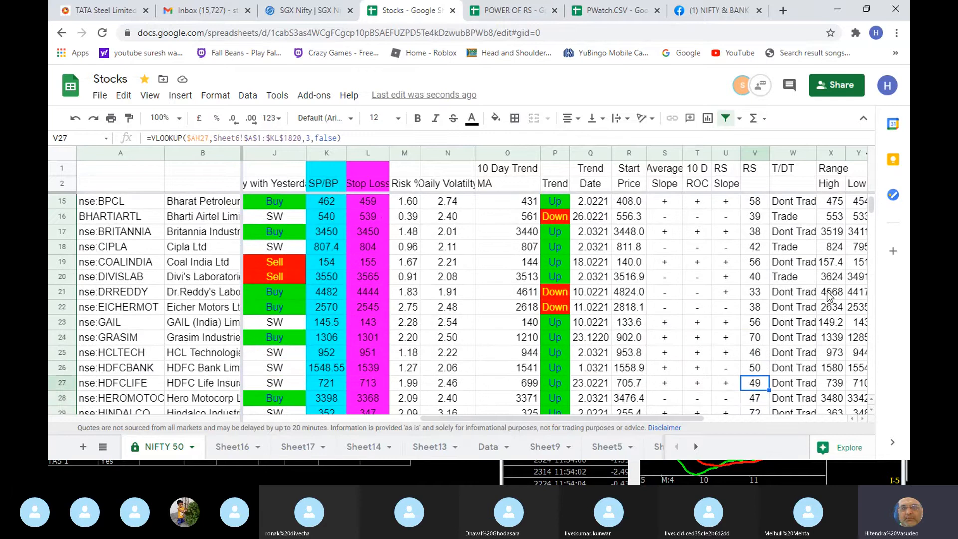
pyautogui.press('Up')
pyautogui.press('Up')
pyautogui.press('Up')
pyautogui.press('Up')
pyautogui.press('Up')
pyautogui.press('Up')
pyautogui.press('Up')
pyautogui.press('Up')
pyautogui.press('Up')
pyautogui.press('Up')
pyautogui.press('Up')
pyautogui.press('Up')
pyautogui.press('Up')
pyautogui.press('Up')
pyautogui.press('Up')
pyautogui.press('Up')
pyautogui.press('Up')
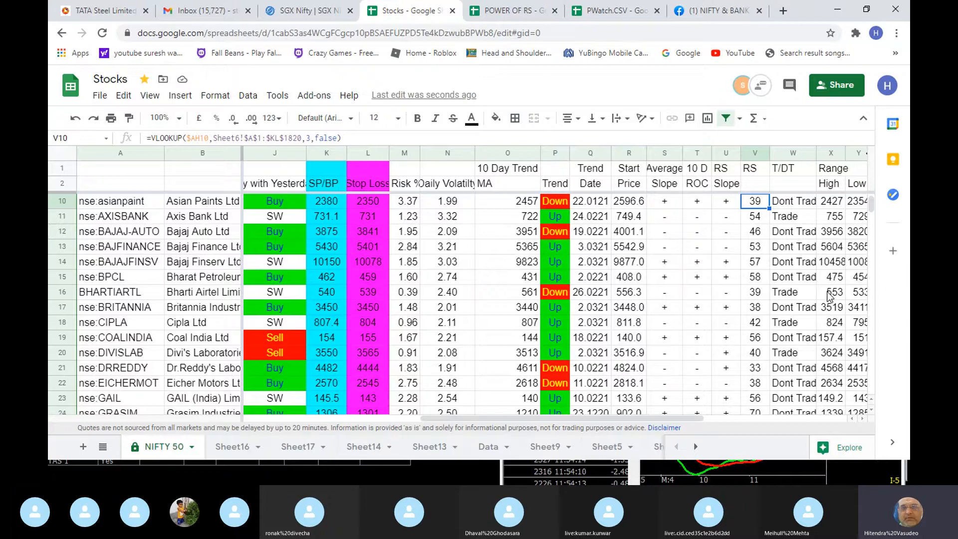
pyautogui.press('Up')
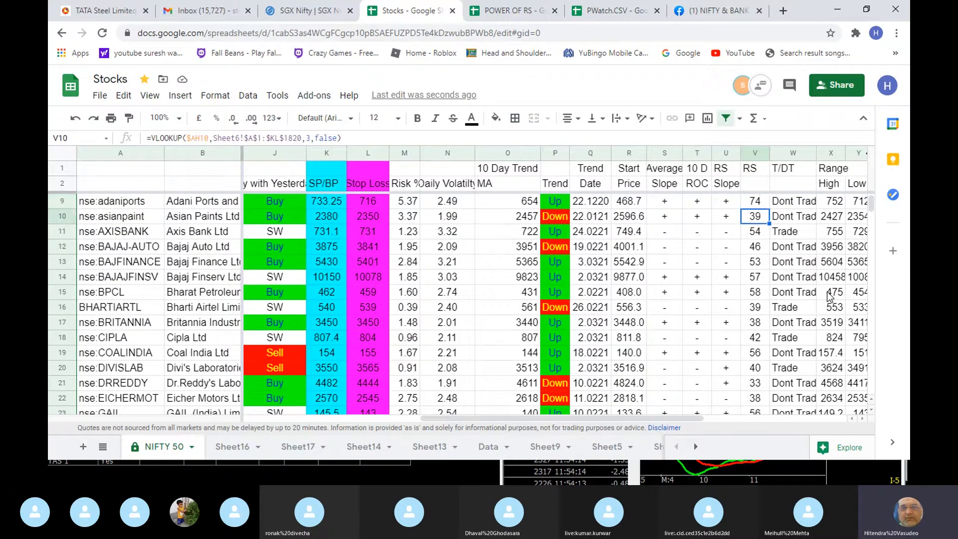
# - Check adaniports' trend start price, trend date and Average Slope
pyautogui.press('Left')
pyautogui.press('Left')
pyautogui.press('Left')
pyautogui.press('Left')
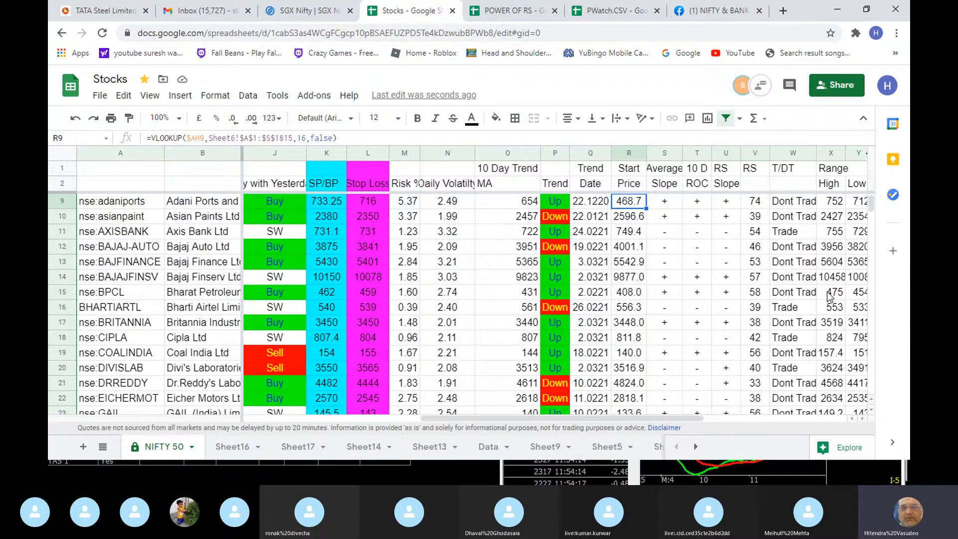
pyautogui.press('Up')
pyautogui.press('Down')
pyautogui.press('Left')
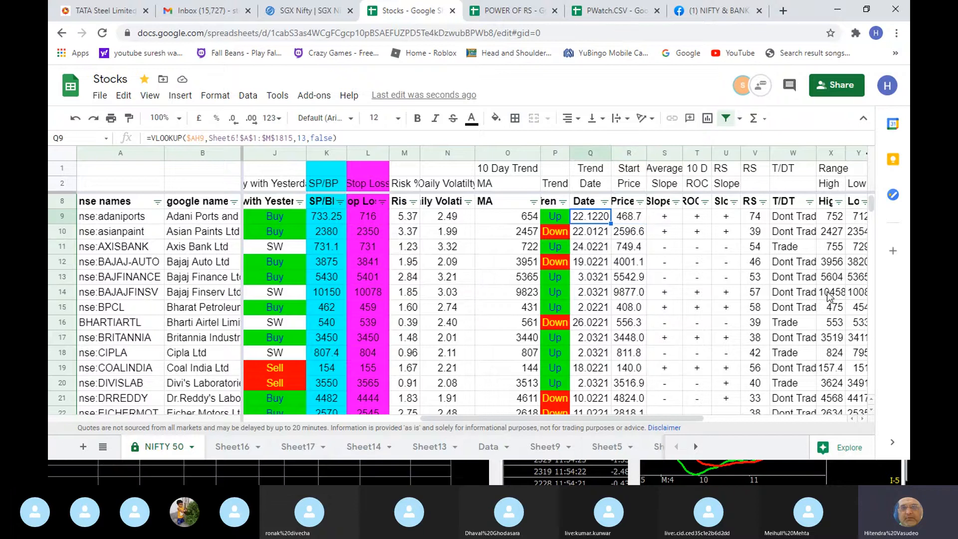
pyautogui.press('Right')
pyautogui.press('Right')
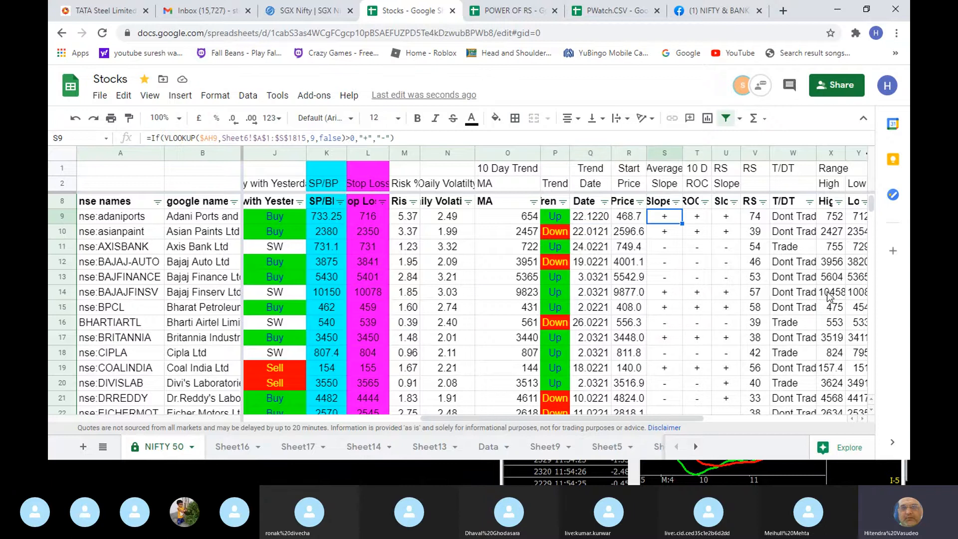
# - Compare the trend dates from adaniports down to EICHERMOT and back up to BHARTIARTL
pyautogui.press('Left')
pyautogui.press('Left')
pyautogui.press('Down')
pyautogui.press('Down')
pyautogui.press('Down')
pyautogui.press('Down')
pyautogui.press('Down')
pyautogui.press('Down')
pyautogui.press('Down')
pyautogui.press('Down')
pyautogui.press('Down')
pyautogui.press('Down')
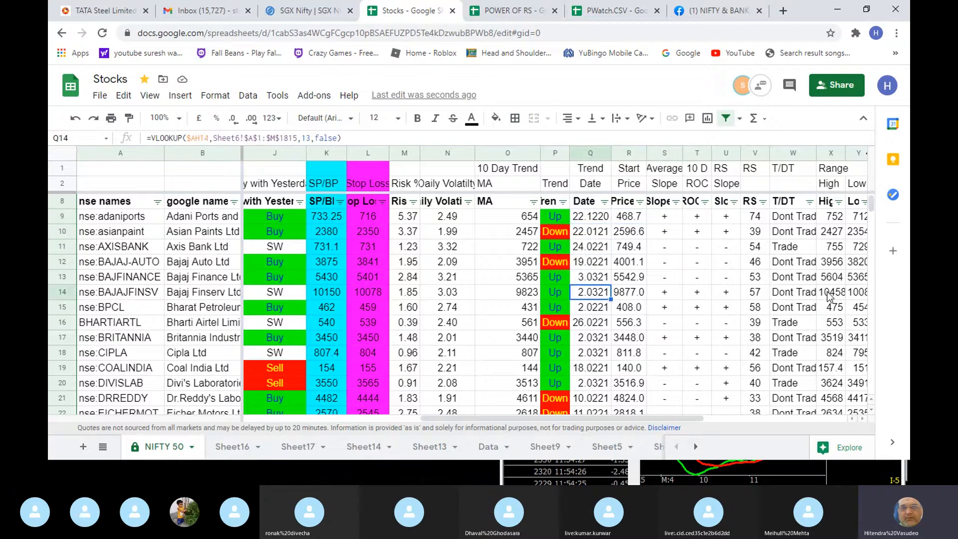
pyautogui.press('Down')
pyautogui.press('Down')
pyautogui.press('Down')
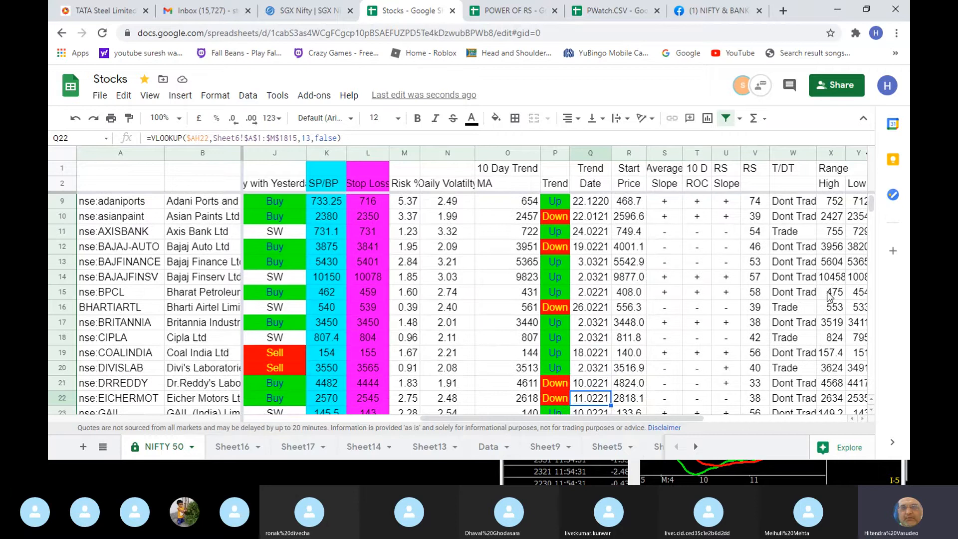
pyautogui.press('Up')
pyautogui.press('Up')
pyautogui.press('Up')
pyautogui.press('Up')
pyautogui.press('Up')
pyautogui.press('Up')
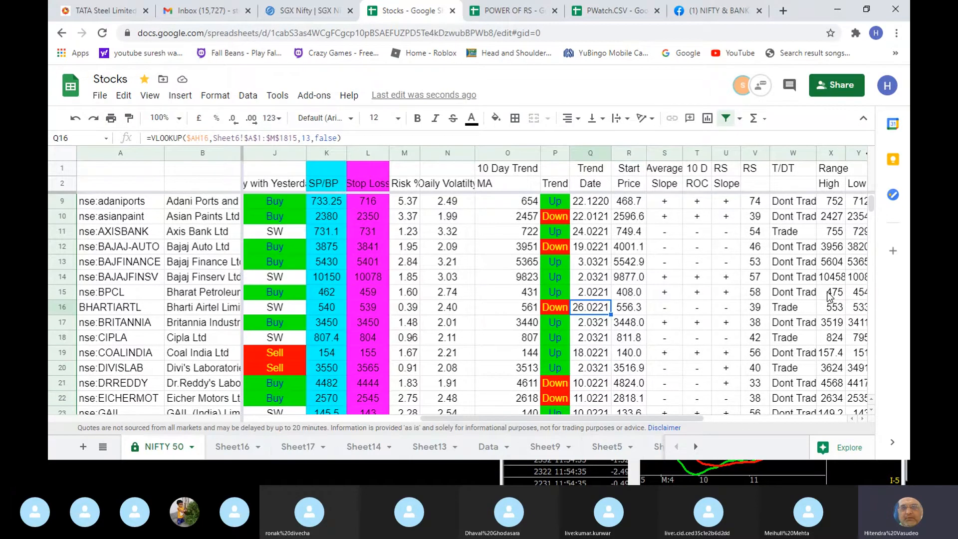
# - Examine BHARTIARTL's 10-day MA, trend start price, slopes and RS
pyautogui.press('Left')
pyautogui.press('Left')
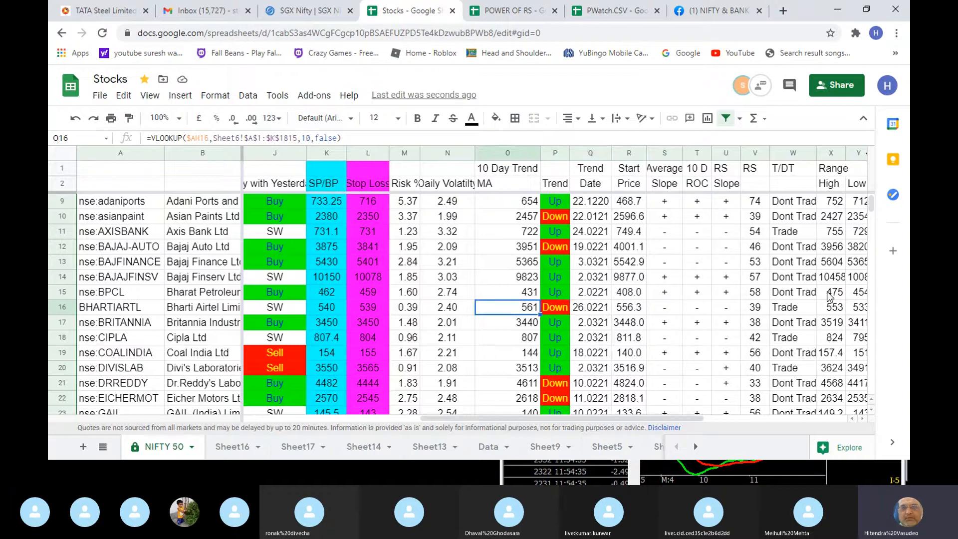
pyautogui.press('Right')
pyautogui.press('Right')
pyautogui.press('Right')
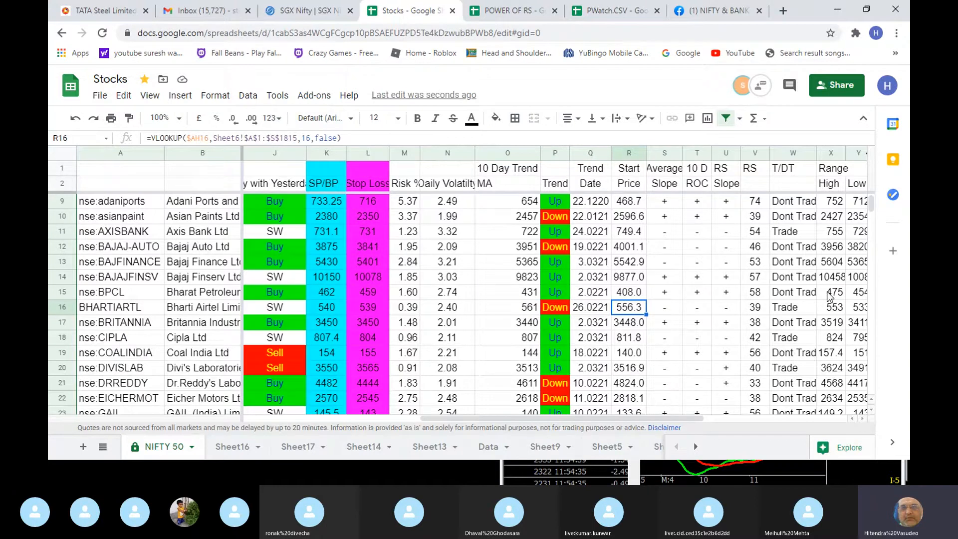
pyautogui.press('Right')
pyautogui.press('Right')
pyautogui.press('Right')
pyautogui.press('Right')
# - Compare the RS values from BHARTIARTL upwards through BAJFINANCE and asianpaint to the column heading
pyautogui.press('Up')
pyautogui.press('Up')
pyautogui.press('Up')
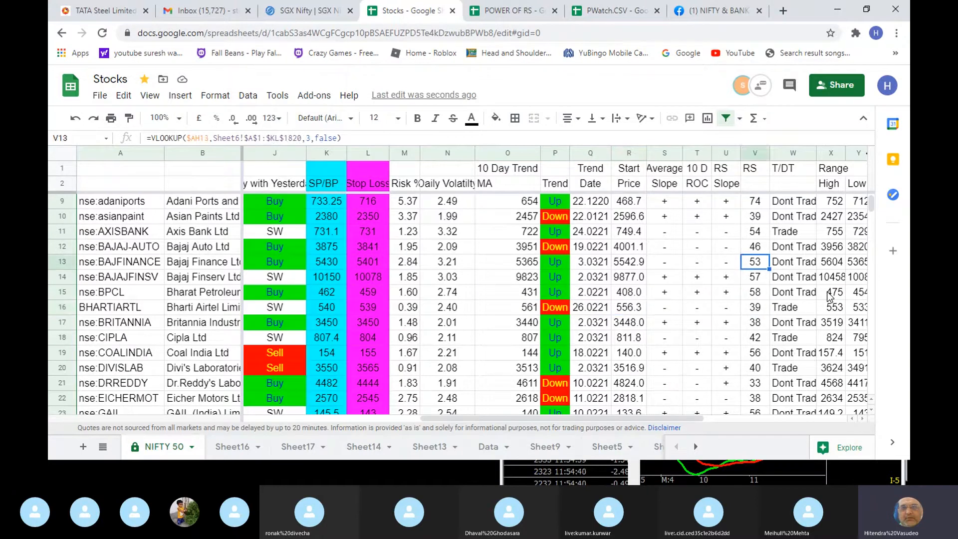
pyautogui.press('Up')
pyautogui.press('Up')
pyautogui.press('Up')
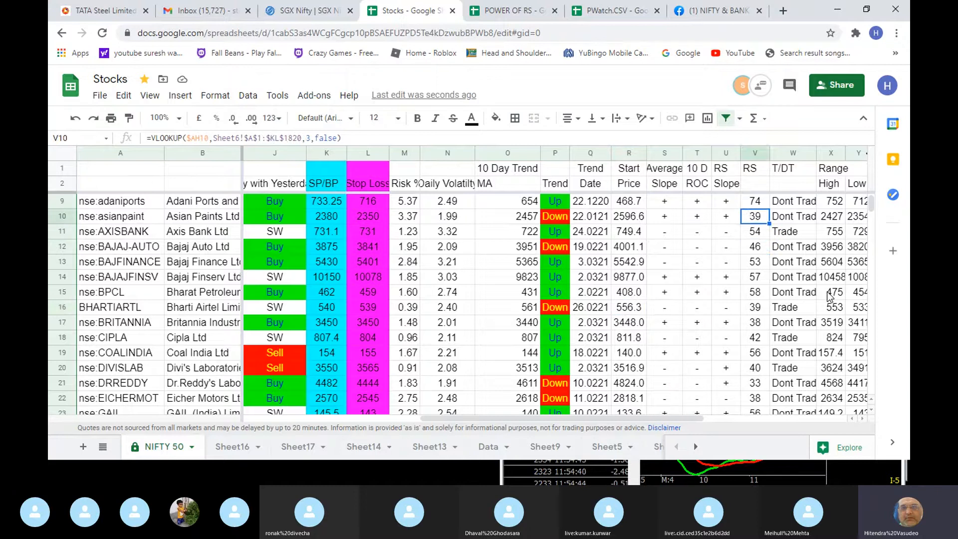
pyautogui.press('Up')
pyautogui.press('Up')
pyautogui.press('Up')
pyautogui.press('Up')
pyautogui.press('Up')
pyautogui.press('Up')
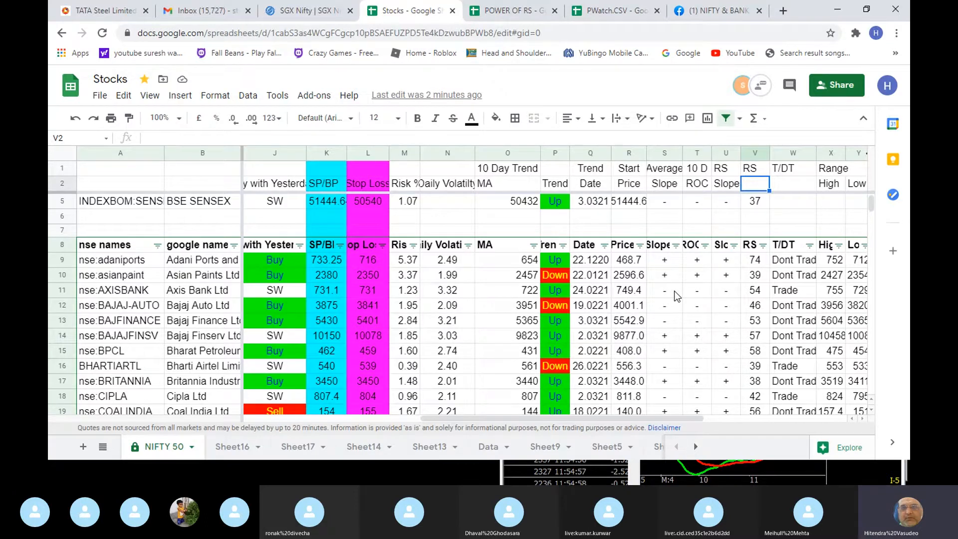
# - Bring the nifty, banknifty and SENSEX rows into view and examine banknifty's MA, trend, slopes and RS
pyautogui.click(483, 281)
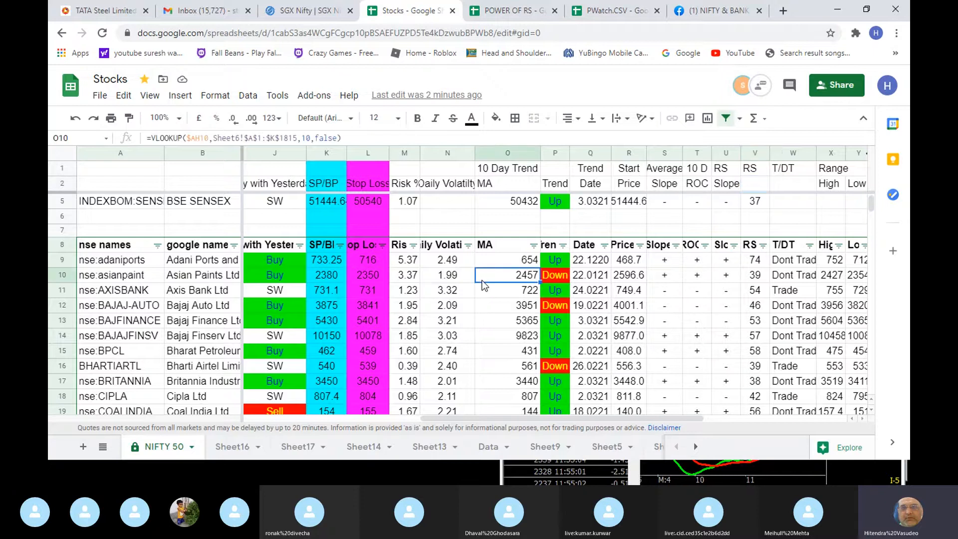
pyautogui.press('pagedown')
pyautogui.press('Up')
pyautogui.press('Up')
pyautogui.press('Up')
pyautogui.press('Up')
pyautogui.press('Up')
pyautogui.press('Up')
pyautogui.press('Up')
pyautogui.press('Up')
pyautogui.press('Up')
pyautogui.press('Up')
pyautogui.press('Up')
pyautogui.press('Up')
pyautogui.press('Up')
pyautogui.press('Up')
pyautogui.press('Up')
pyautogui.press('Up')
pyautogui.press('Up')
pyautogui.press('Up')
pyautogui.press('Up')
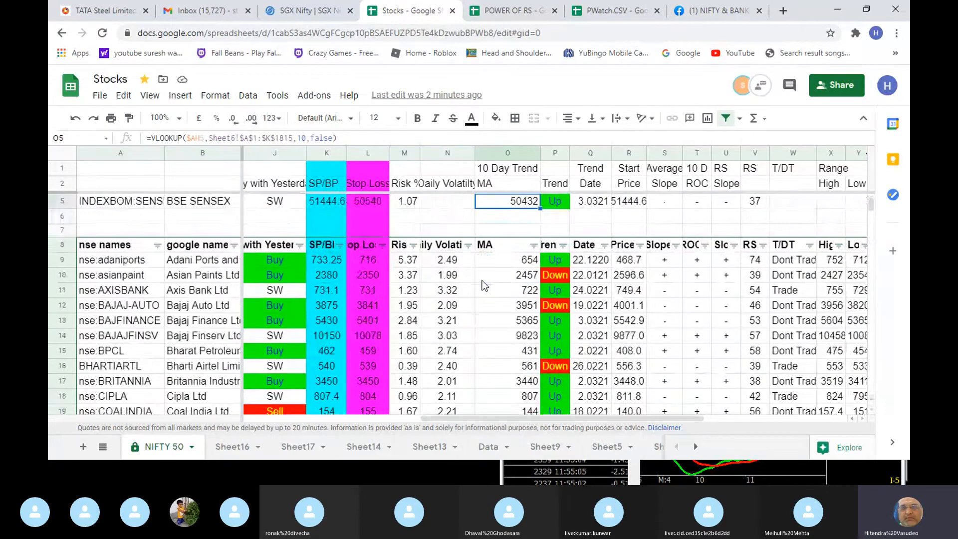
pyautogui.press('Up')
pyautogui.press('Up')
pyautogui.press('Up')
pyautogui.press('Up')
pyautogui.press('Down')
pyautogui.press('Down')
pyautogui.press('Down')
pyautogui.press('Right')
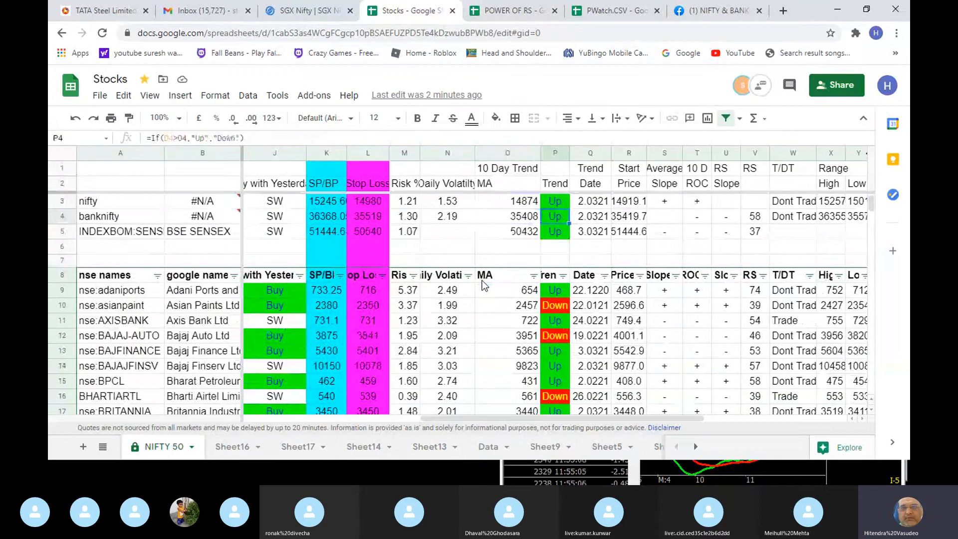
pyautogui.press('Right')
pyautogui.press('Right')
pyautogui.press('Right')
pyautogui.press('Right')
pyautogui.press('Right')
pyautogui.press('Right')
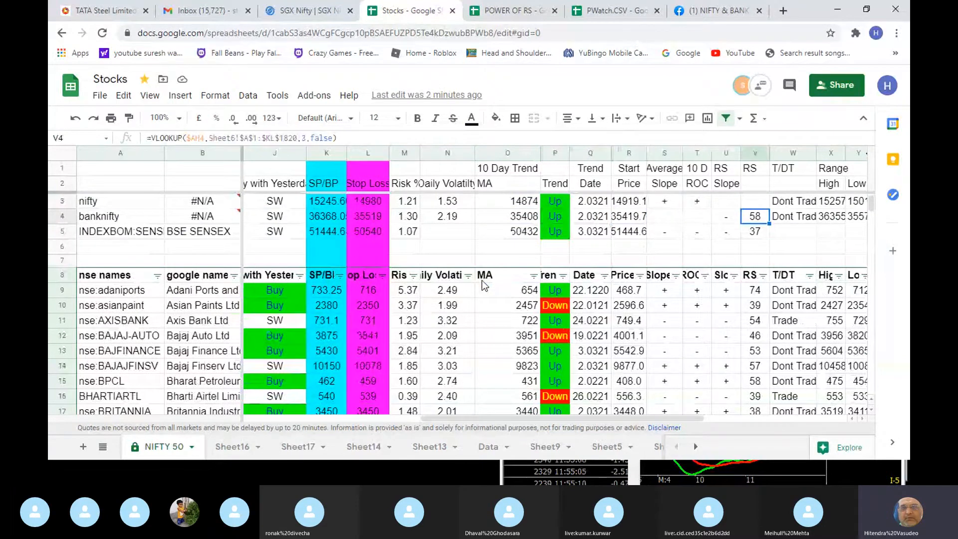
# - Compare stock RS values down to BAJAJ-AUTO, and check AXISBANK's T/DT rating, RS and 10 D ROC
pyautogui.press('Down')
pyautogui.press('Down')
pyautogui.press('Down')
pyautogui.press('Down')
pyautogui.press('Down')
pyautogui.press('Down')
pyautogui.press('Down')
pyautogui.press('Down')
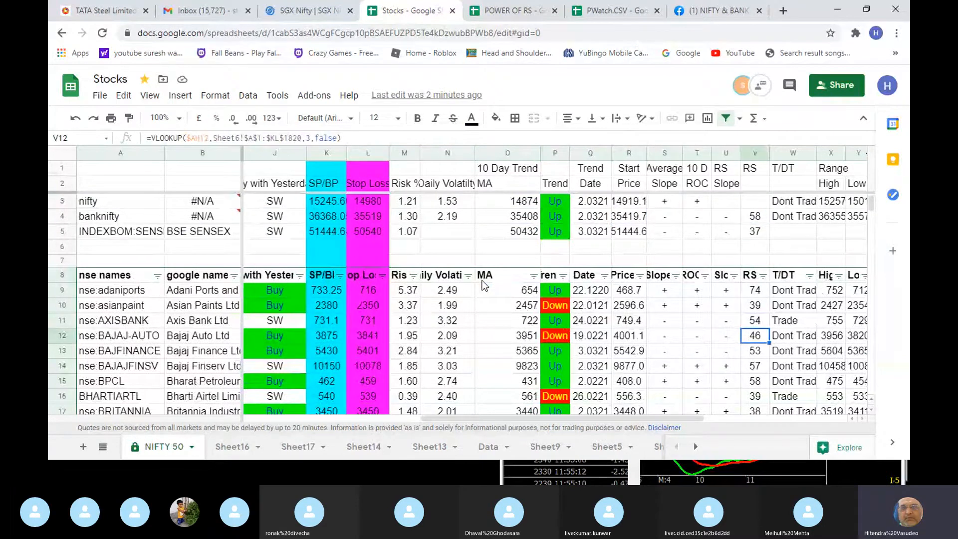
pyautogui.press('Right')
pyautogui.press('Up')
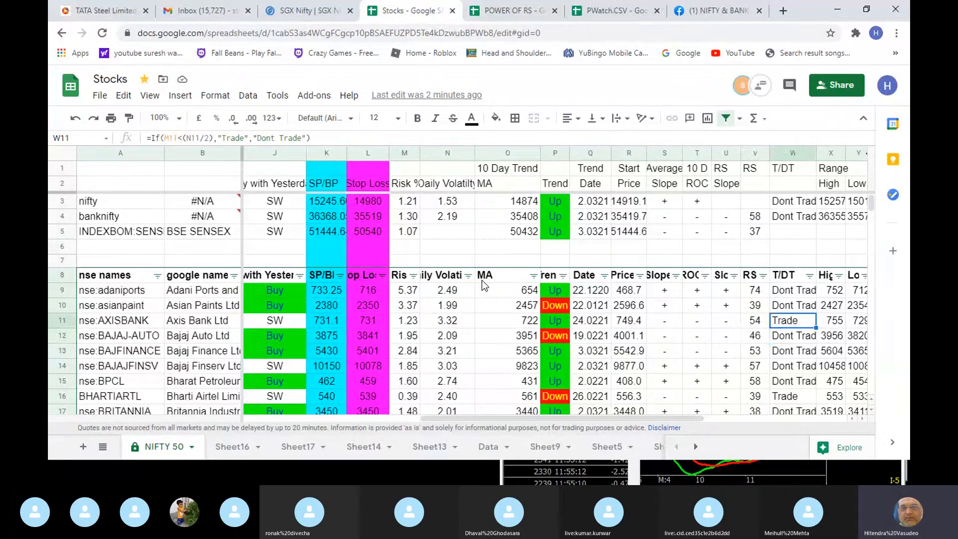
pyautogui.press('Left')
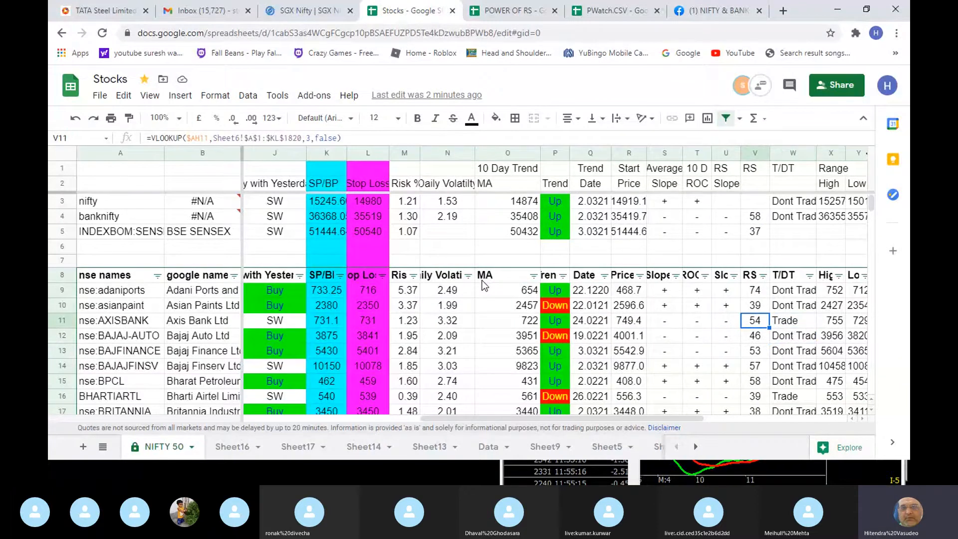
pyautogui.press('Right')
pyautogui.press('Left')
pyautogui.press('Left')
pyautogui.press('Left')
pyautogui.press('Left')
pyautogui.press('Left')
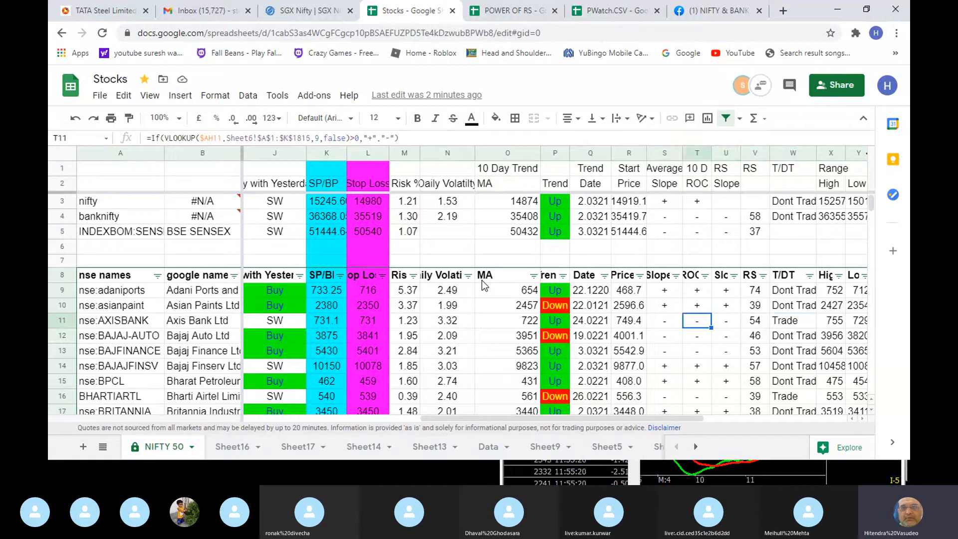
# - Read AXISBANK's row back to its with-yesterday signal and its purely intra-day signal
pyautogui.press('Left')
pyautogui.press('Left')
pyautogui.press('Left')
pyautogui.press('Left')
pyautogui.press('Left')
pyautogui.press('Left')
pyautogui.press('Left')
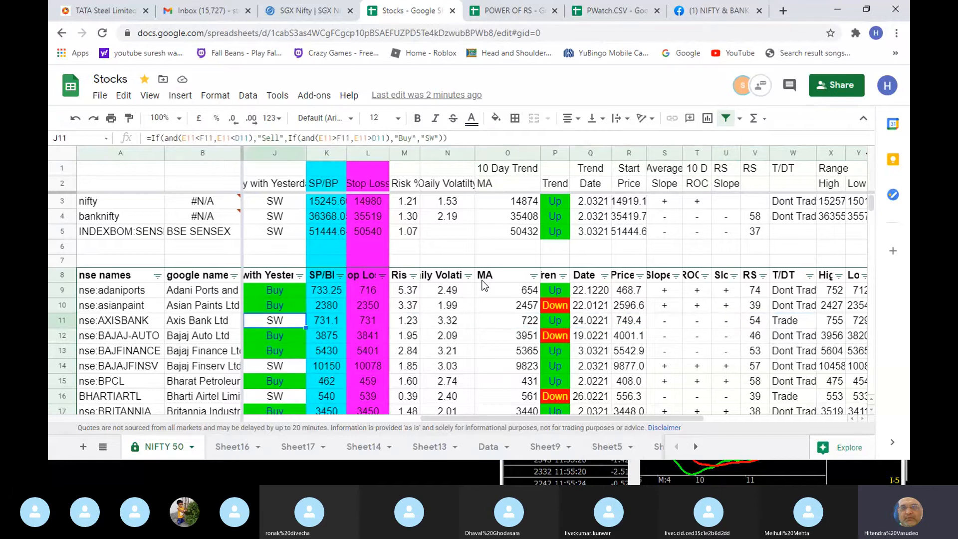
pyautogui.hscroll(-3, 483, 286)
pyautogui.press('Right')
pyautogui.press('Right')
pyautogui.press('Right')
pyautogui.press('Right')
pyautogui.press('Right')
pyautogui.press('Right')
pyautogui.press('Right')
pyautogui.press('Right')
pyautogui.press('Right')
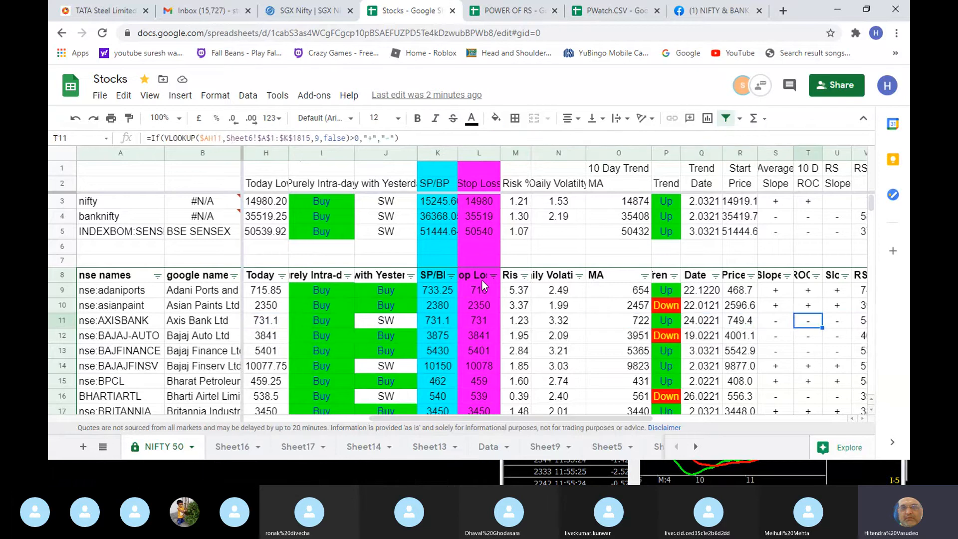
# - Examine AXISBANK's Average Slope, 10 D ROC and RS Slope signs
pyautogui.press('Right')
pyautogui.press('Left')
pyautogui.press('Left')
pyautogui.press('Right')
pyautogui.press('Right')
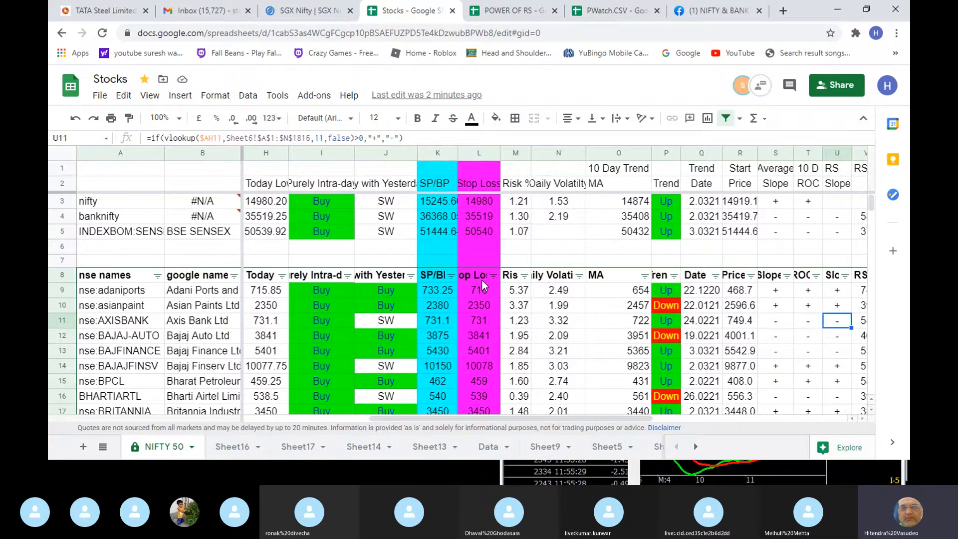
pyautogui.press('Left')
pyautogui.press('Left')
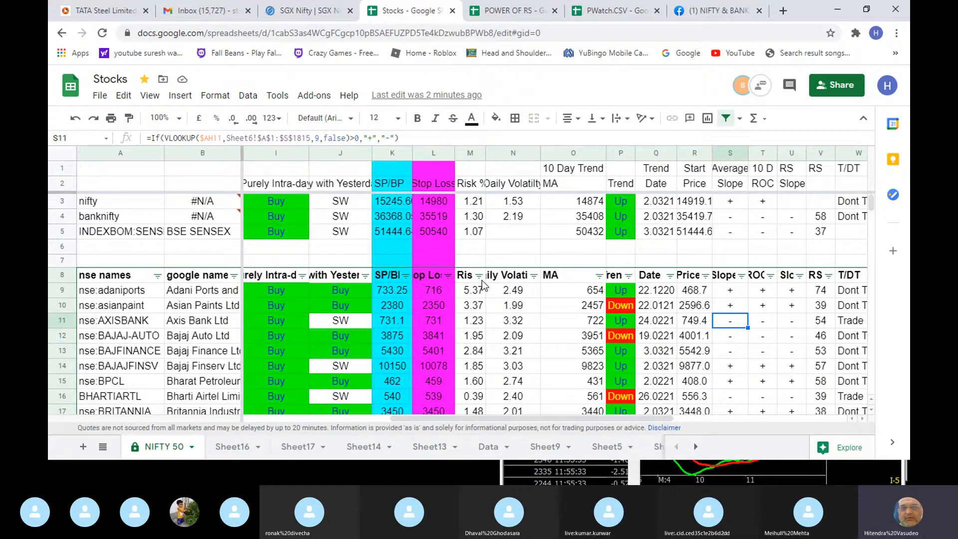
pyautogui.press('Right')
pyautogui.press('Right')
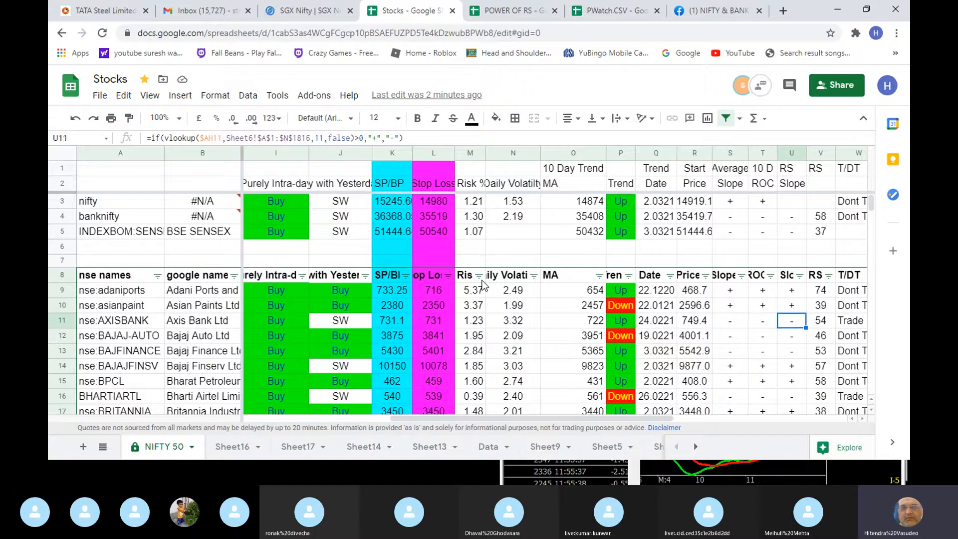
# - Check AXISBANK's RS and T/DT rating, and follow the T/DT ratings down to BHARTIARTL
pyautogui.press('Right')
pyautogui.press('Down')
pyautogui.press('Up')
pyautogui.press('Right')
pyautogui.press('Down')
pyautogui.press('Down')
pyautogui.press('Down')
pyautogui.press('Down')
pyautogui.press('Down')
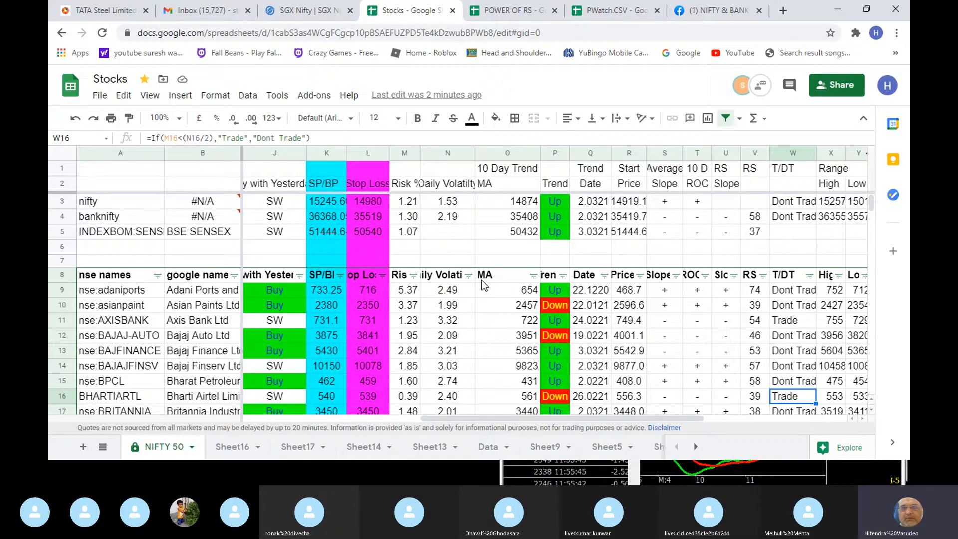
# - Review BHARTIARTL's trend date, trend direction and signal compared with yesterday
pyautogui.press('Left')
pyautogui.press('Left')
pyautogui.press('Left')
pyautogui.press('Left')
pyautogui.press('Left')
pyautogui.press('Left')
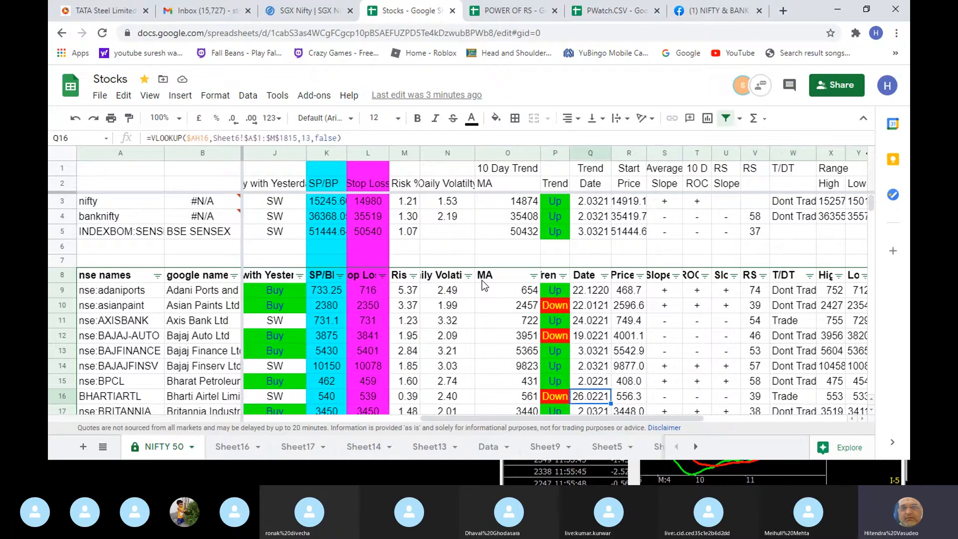
pyautogui.press('Left')
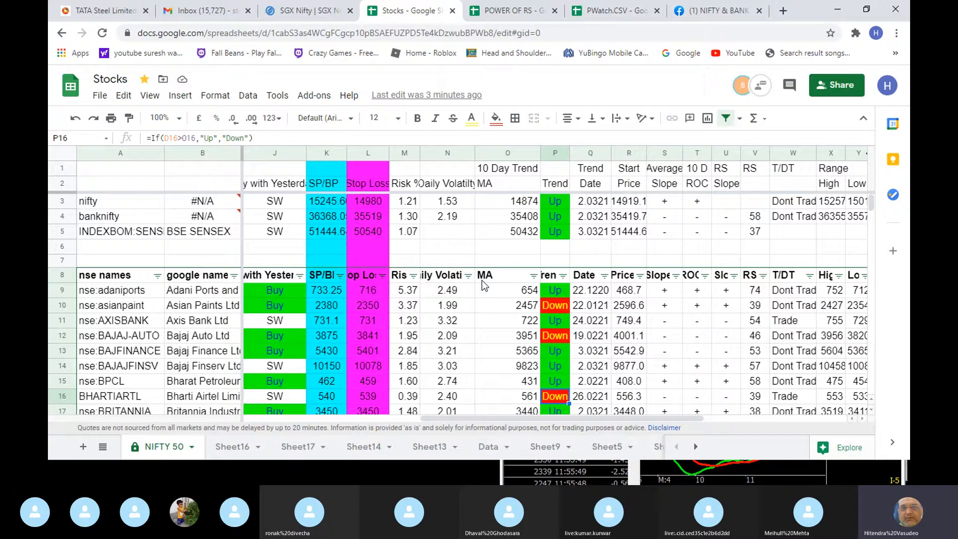
pyautogui.press('Left')
pyautogui.press('Left')
pyautogui.press('Left')
pyautogui.press('Left')
pyautogui.press('Left')
pyautogui.press('Left')
pyautogui.press('Left')
pyautogui.press('Left')
pyautogui.press('Left')
pyautogui.press('Left')
pyautogui.press('Left')
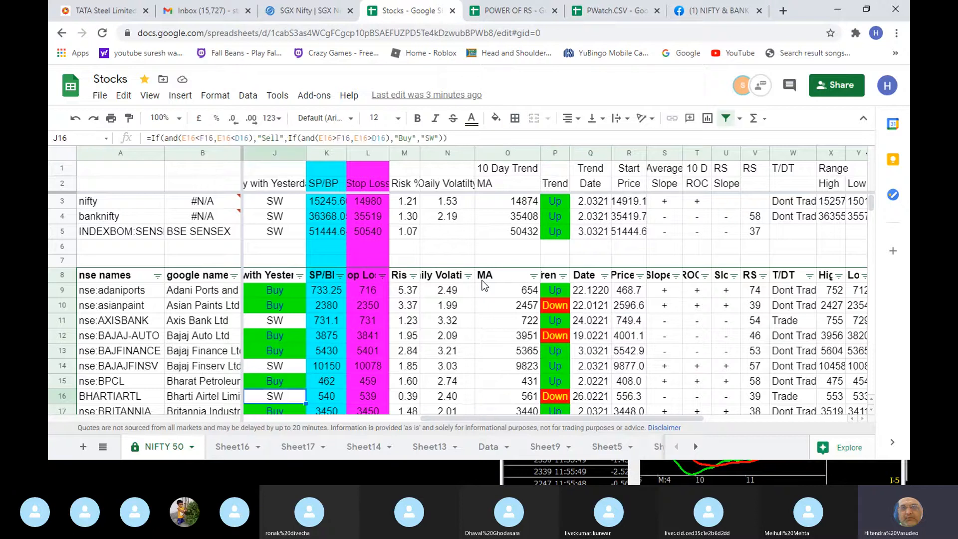
# - Compare BHARTIARTL's today prices with its purely intra-day and with-yesterday signals, and check its T/DT rating
pyautogui.press('Right')
pyautogui.press('Right')
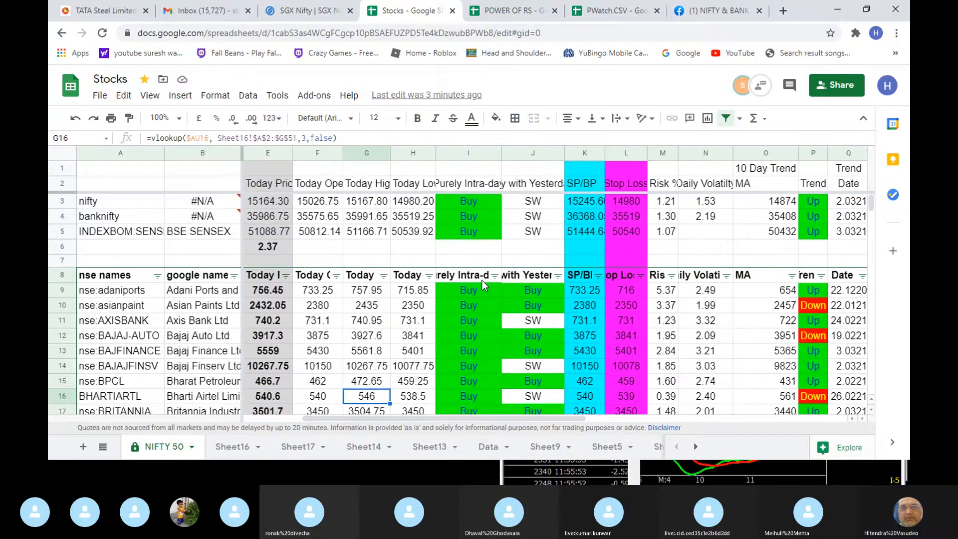
pyautogui.press('Right')
pyautogui.press('Right')
pyautogui.press('Right')
pyautogui.press('Left')
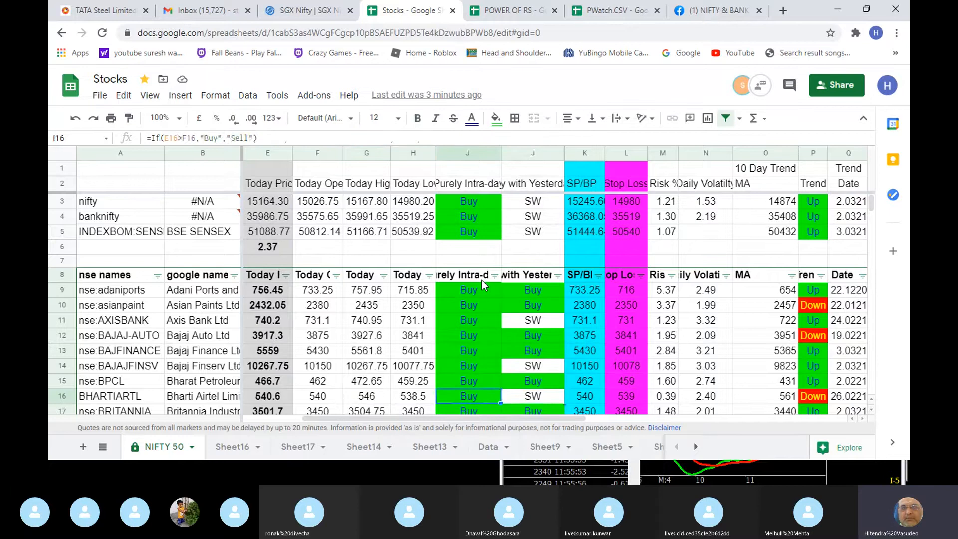
pyautogui.press('Right')
pyautogui.press('Left')
pyautogui.press('Right')
pyautogui.press('Right')
pyautogui.press('Right')
pyautogui.press('Right')
pyautogui.press('Right')
pyautogui.press('Right')
pyautogui.press('Right')
pyautogui.press('Right')
pyautogui.press('Right')
pyautogui.press('Right')
pyautogui.press('Right')
pyautogui.press('Right')
pyautogui.press('Right')
pyautogui.press('Right')
pyautogui.press('Right')
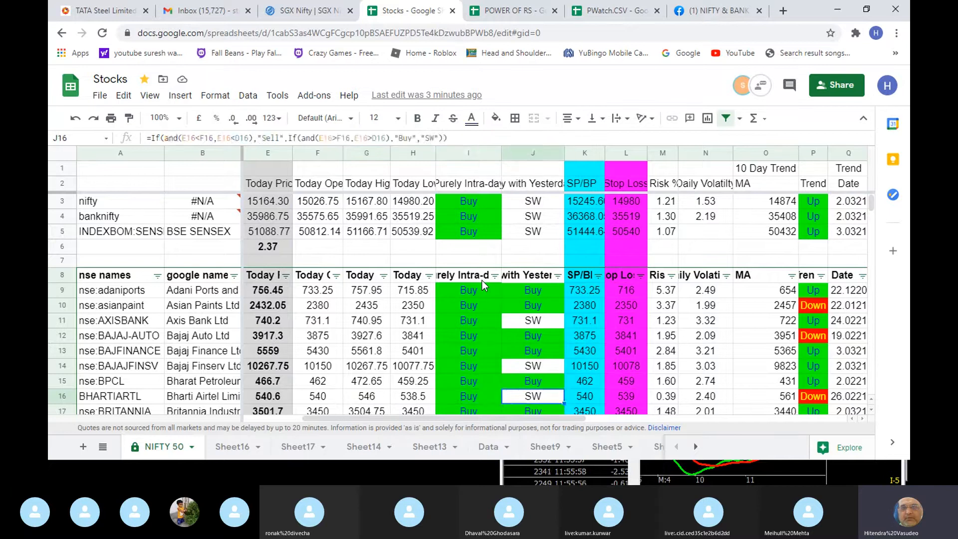
pyautogui.press('Left')
pyautogui.press('Left')
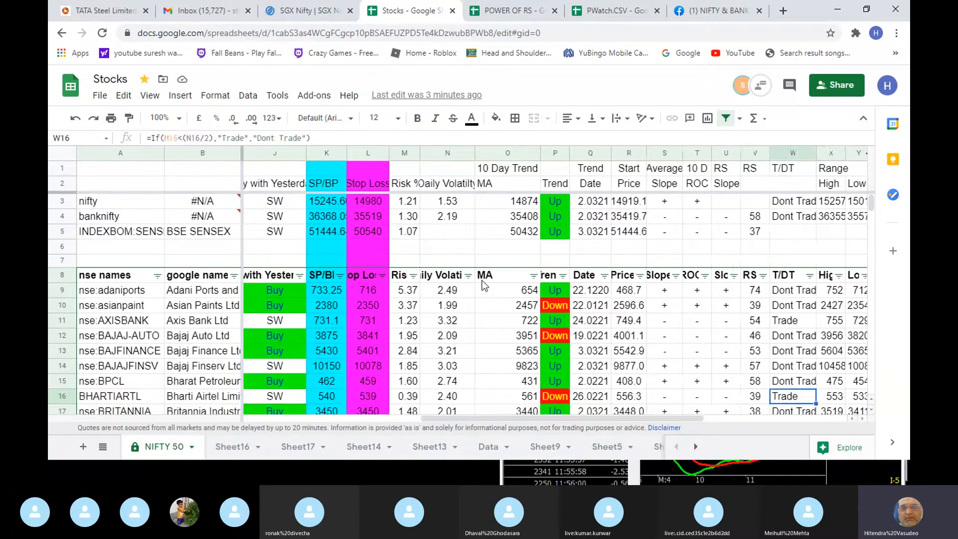
# - Check the RS and T/DT ratings of the next stocks, CIPLA and DIVISLAB
pyautogui.press('Down')
pyautogui.press('Down')
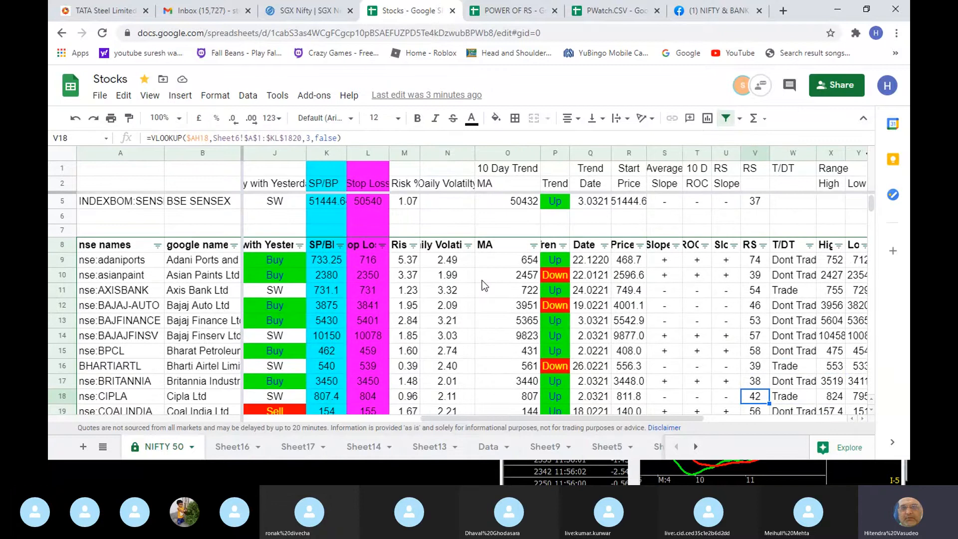
pyautogui.press('Right')
pyautogui.press('Down')
pyautogui.press('Down')
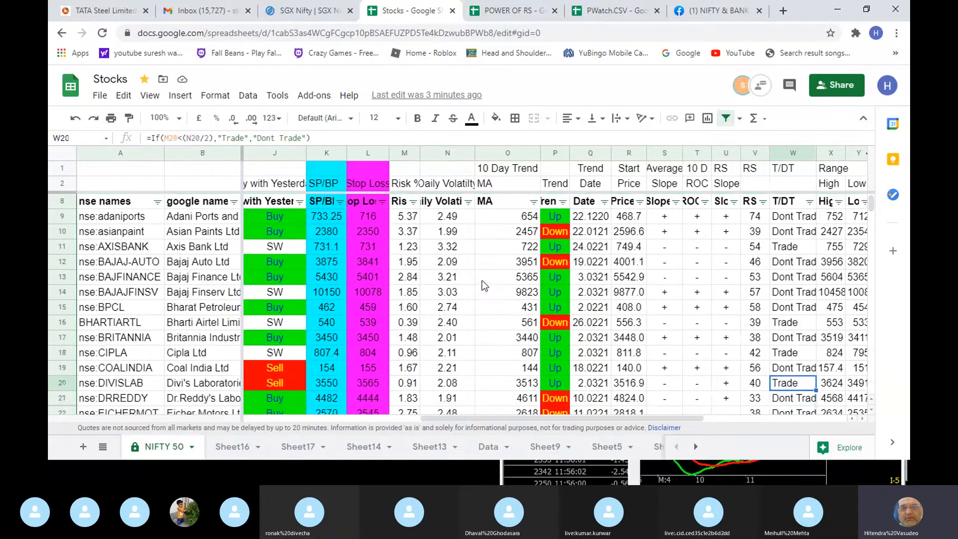
pyautogui.press('Left')
pyautogui.press('Left')
pyautogui.press('Left')
pyautogui.press('Left')
pyautogui.press('Left')
pyautogui.press('Left')
pyautogui.press('Left')
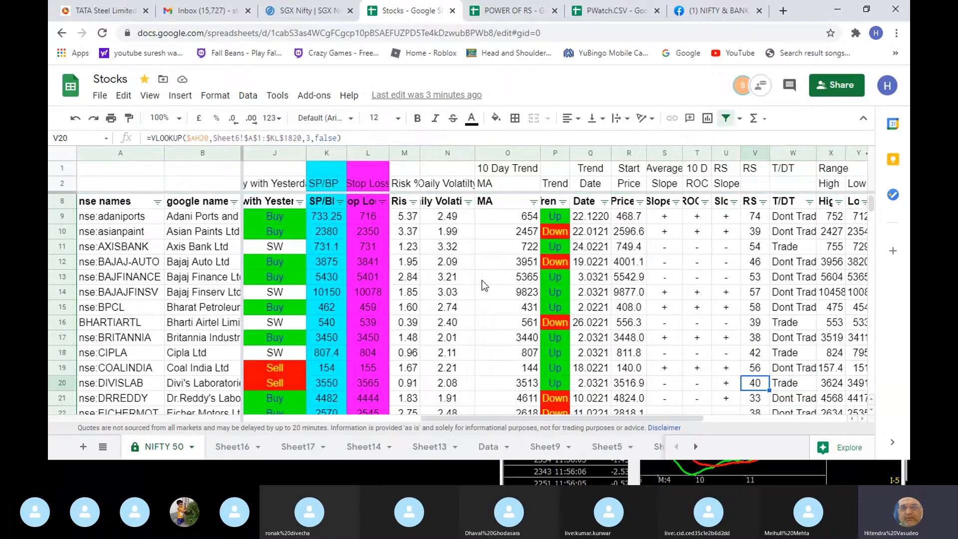
# - Check DIVISLAB's risk percentage and purely intra-day signal against its T/DT rating
pyautogui.press('Left')
pyautogui.press('Left')
pyautogui.press('Left')
pyautogui.press('Left')
pyautogui.press('Left')
pyautogui.press('Left')
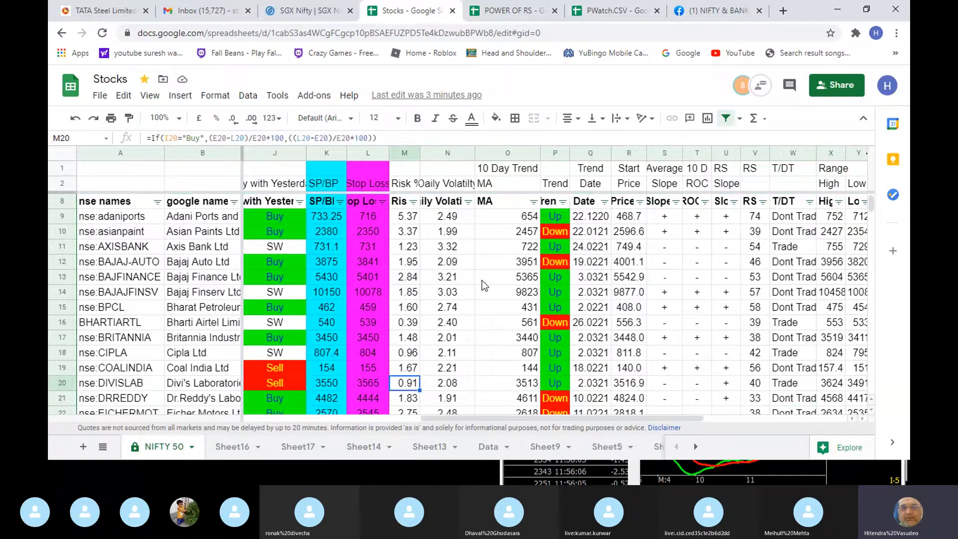
pyautogui.press('Left')
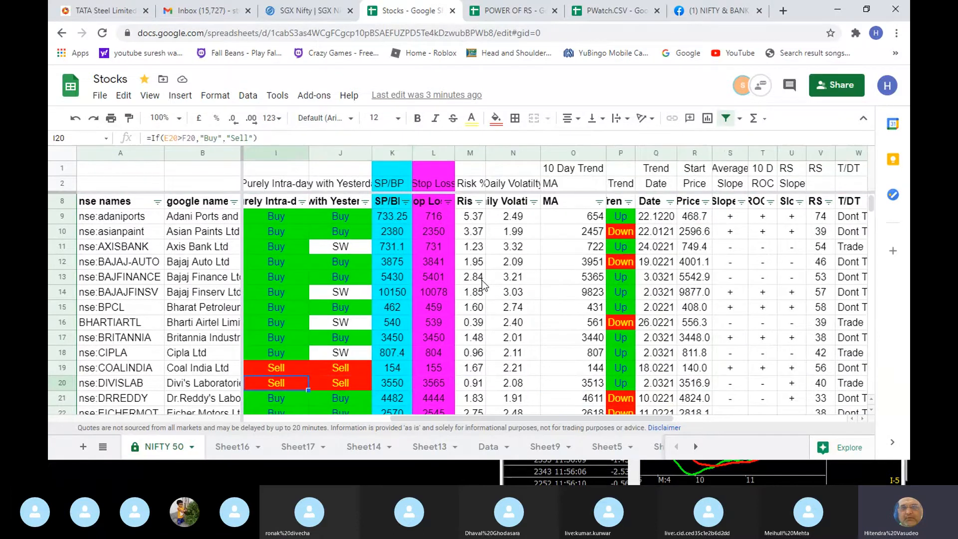
pyautogui.press('Right')
pyautogui.press('Right')
pyautogui.press('Right')
pyautogui.press('Right')
pyautogui.press('Right')
pyautogui.press('Right')
pyautogui.press('Right')
pyautogui.press('Right')
pyautogui.press('Right')
pyautogui.press('Right')
pyautogui.press('Right')
pyautogui.press('Right')
pyautogui.press('Right')
pyautogui.press('Right')
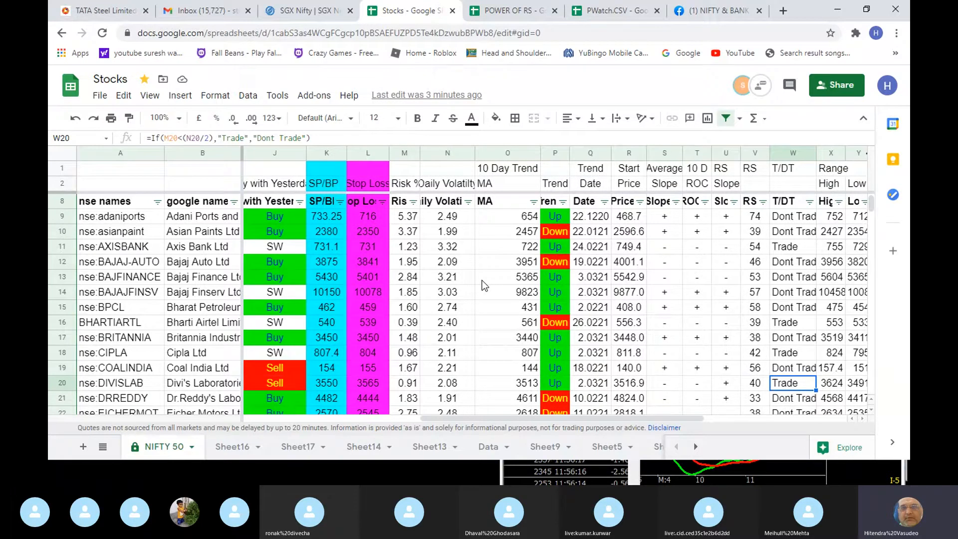
# - Compare DIVISLAB's purely intra-day signal with its with-yesterday signal
pyautogui.press('Left')
pyautogui.press('Left')
pyautogui.press('Left')
pyautogui.press('Left')
pyautogui.press('Left')
pyautogui.press('Left')
pyautogui.press('Left')
pyautogui.press('Left')
pyautogui.press('Left')
pyautogui.press('Left')
pyautogui.press('Left')
pyautogui.press('Left')
pyautogui.press('Left')
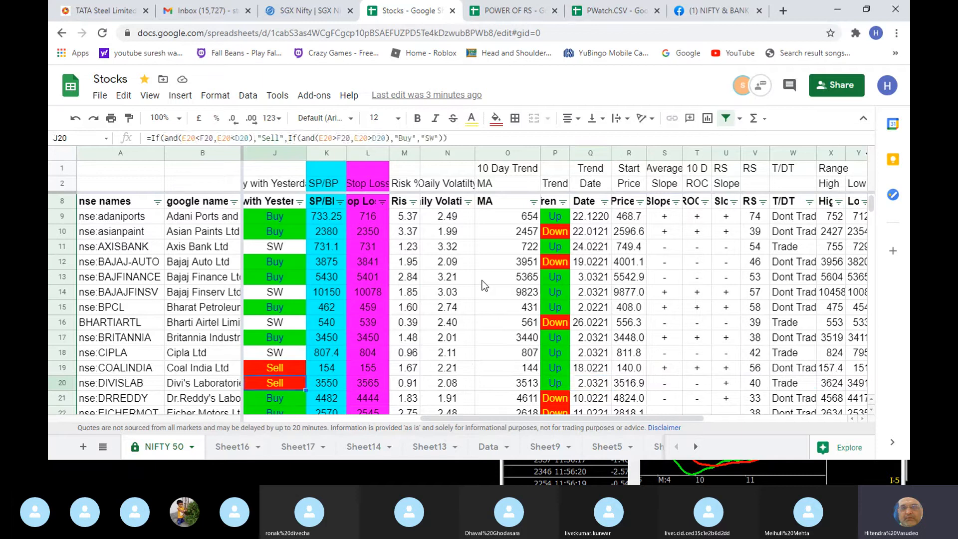
pyautogui.press('Left')
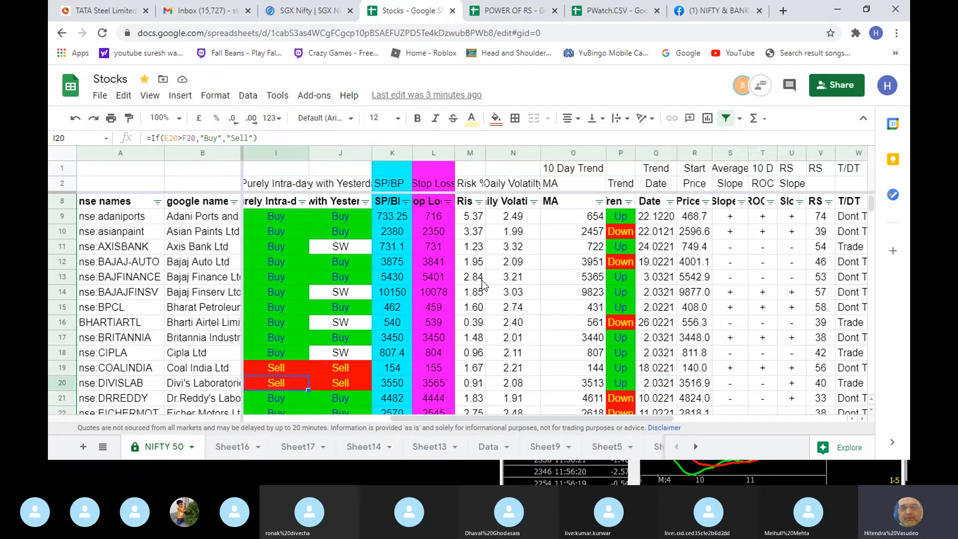
pyautogui.press('Right')
pyautogui.press('Right')
pyautogui.press('Right')
pyautogui.press('Right')
pyautogui.press('Right')
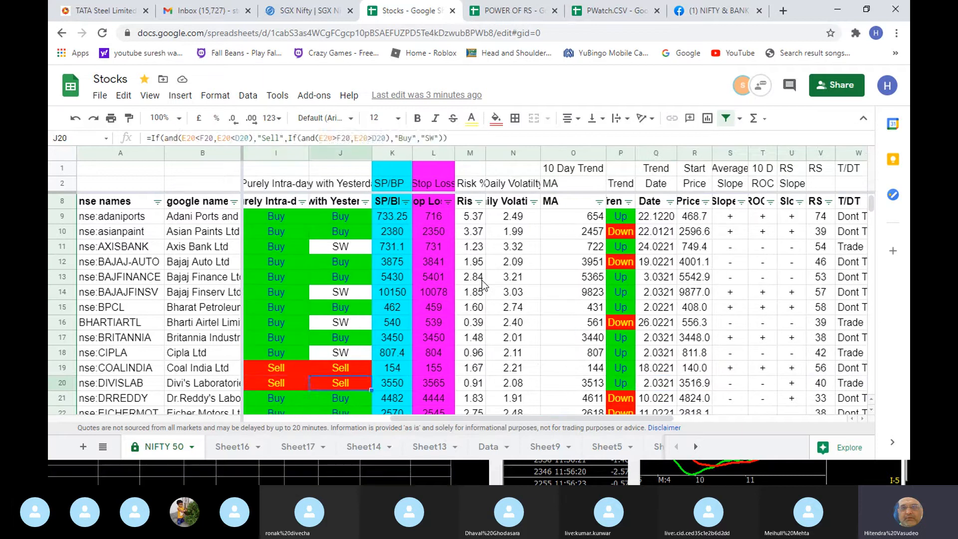
# - Review DIVISLAB's 10-day moving average, RS and trend direction
pyautogui.press('Right')
pyautogui.press('Right')
pyautogui.press('Right')
pyautogui.press('Right')
pyautogui.press('Right')
pyautogui.press('Right')
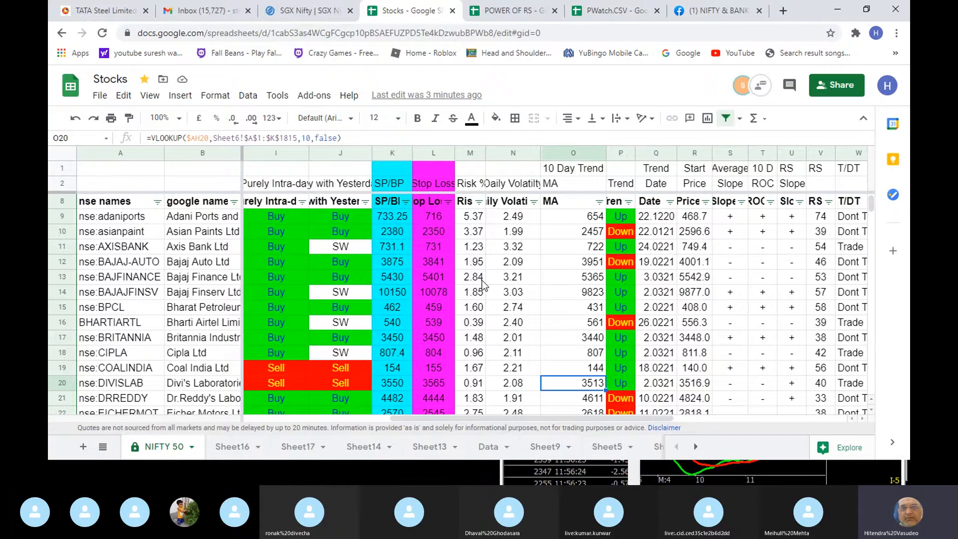
pyautogui.press('Right')
pyautogui.press('Right')
pyautogui.press('Down')
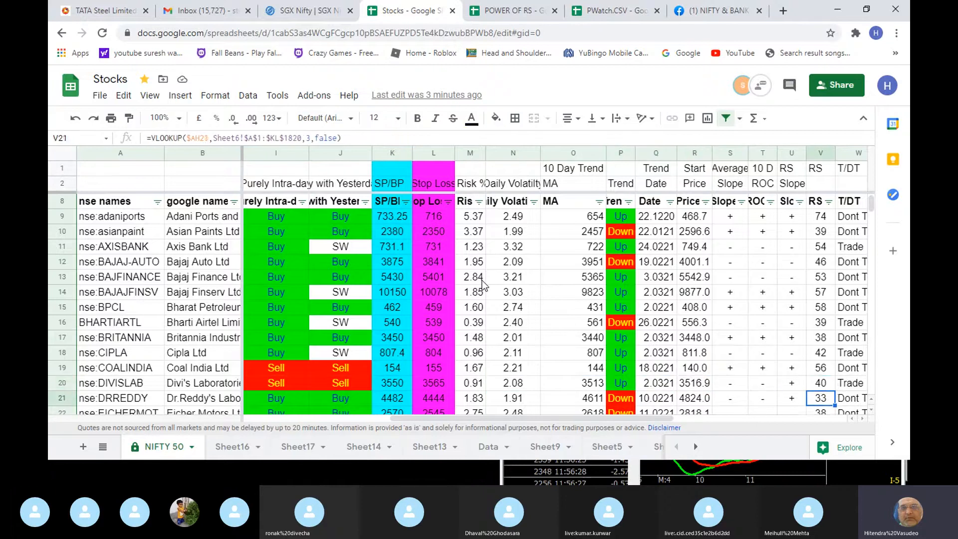
pyautogui.press('Up')
pyautogui.press('Left')
pyautogui.press('Left')
pyautogui.press('Left')
pyautogui.press('Left')
pyautogui.press('Left')
pyautogui.press('Left')
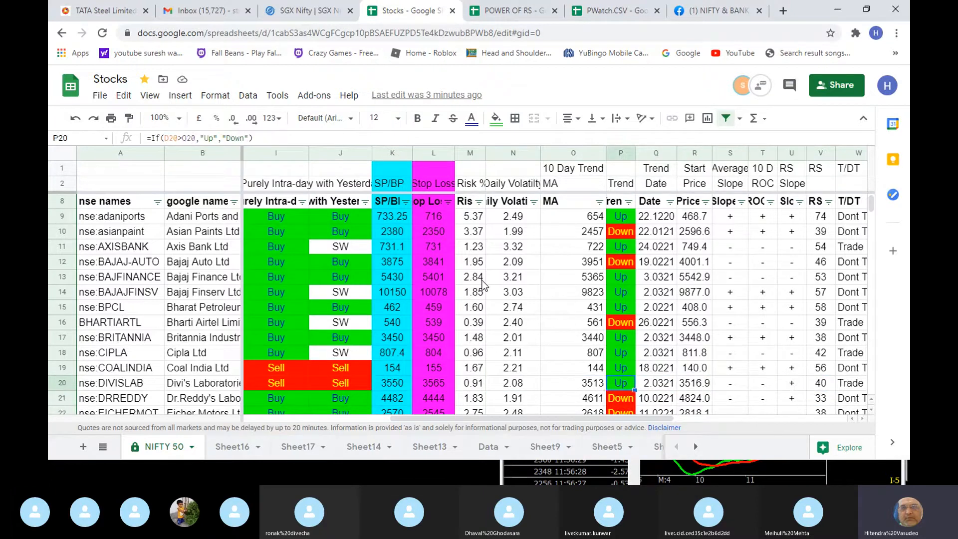
# - Follow the trend directions from DIVISLAB up to the head of the stock list
pyautogui.press('Up')
pyautogui.press('Up')
pyautogui.press('Up')
pyautogui.press('Up')
pyautogui.press('Up')
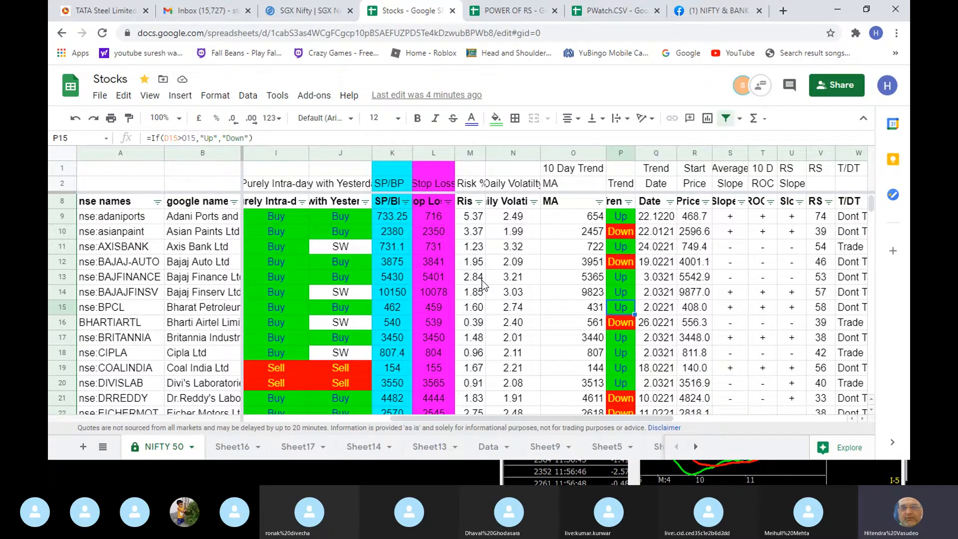
pyautogui.press('Up')
pyautogui.press('Up')
pyautogui.press('Up')
pyautogui.press('Up')
pyautogui.press('Up')
pyautogui.press('Up')
pyautogui.press('Up')
pyautogui.press('Up')
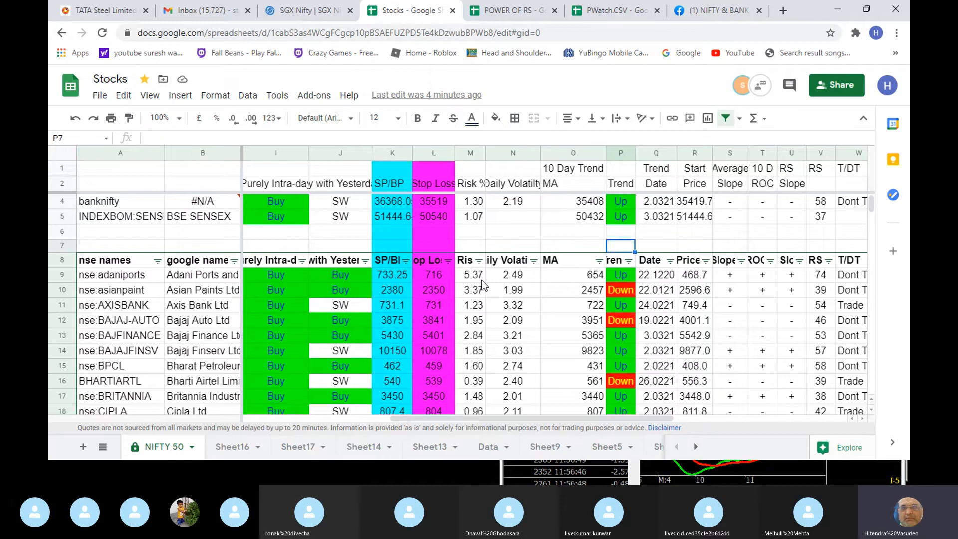
# - Check the trend, risk percentage and T/DT rating of the first stock, adaniports
pyautogui.press('Down')
pyautogui.press('Down')
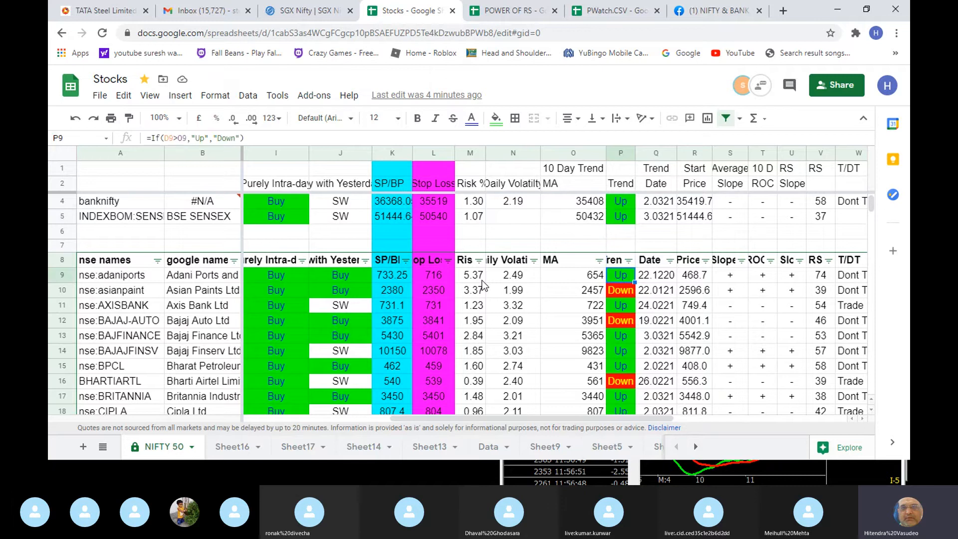
pyautogui.press('Down')
pyautogui.press('Up')
pyautogui.press('Right')
pyautogui.press('Right')
pyautogui.press('Right')
pyautogui.press('Right')
pyautogui.press('Right')
pyautogui.press('Right')
pyautogui.press('Right')
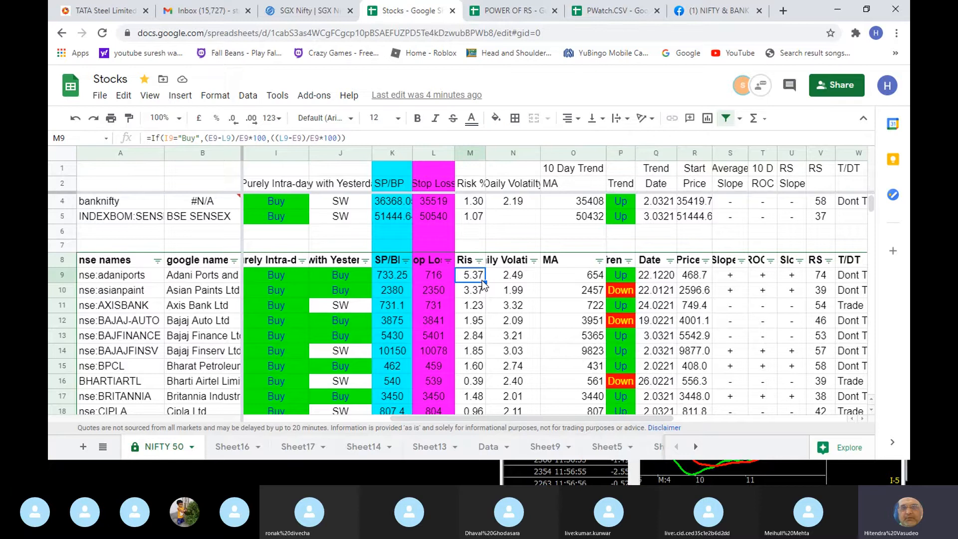
pyautogui.press('Right')
pyautogui.press('Left')
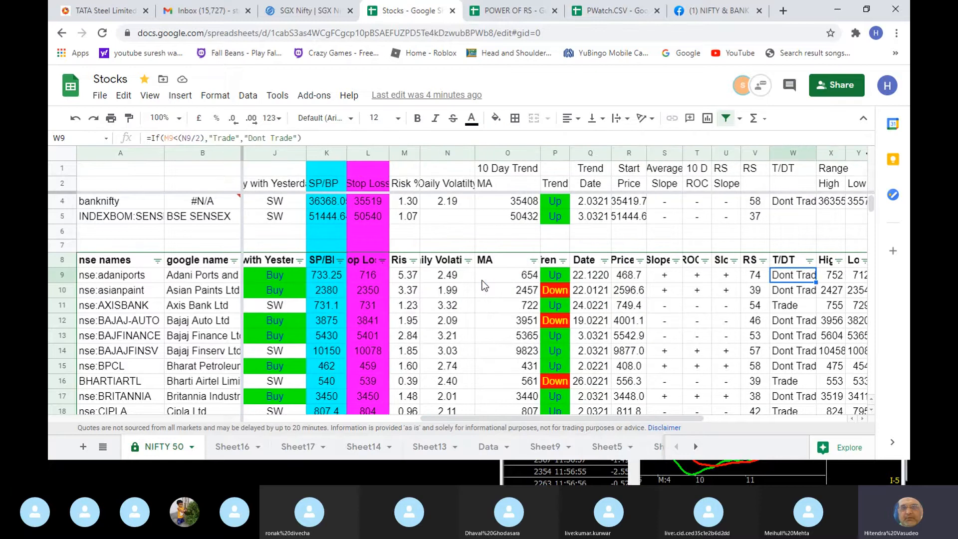
# - Follow the T/DT ratings from adaniports down to DRREDDY
pyautogui.press('Down')
pyautogui.press('Down')
pyautogui.press('Down')
pyautogui.press('Down')
pyautogui.press('Down')
pyautogui.press('Down')
pyautogui.press('Down')
pyautogui.press('Down')
pyautogui.press('Down')
pyautogui.press('Down')
pyautogui.press('Down')
pyautogui.press('Down')
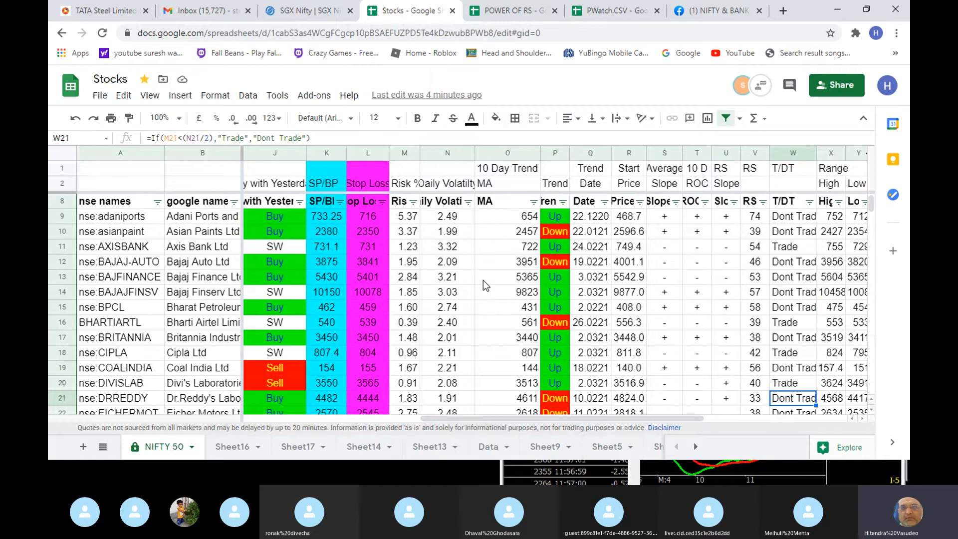
# - Filter the T/DT column to show only stocks rated Trade, excluding Dont Trade
pyautogui.scroll(2, 484, 280)
pyautogui.click(809, 276)
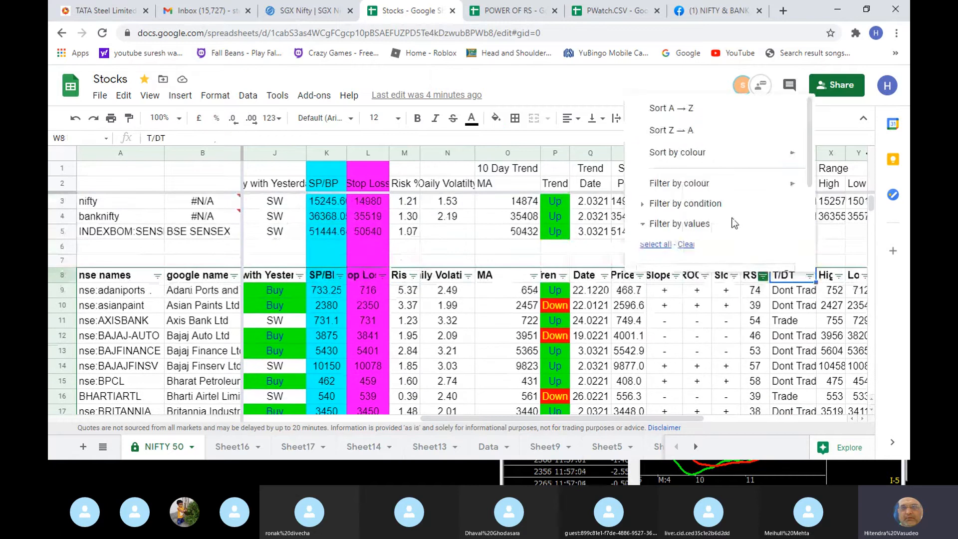
pyautogui.scroll(-3, 729, 222)
pyautogui.click(661, 169)
pyautogui.scroll(-1, 759, 249)
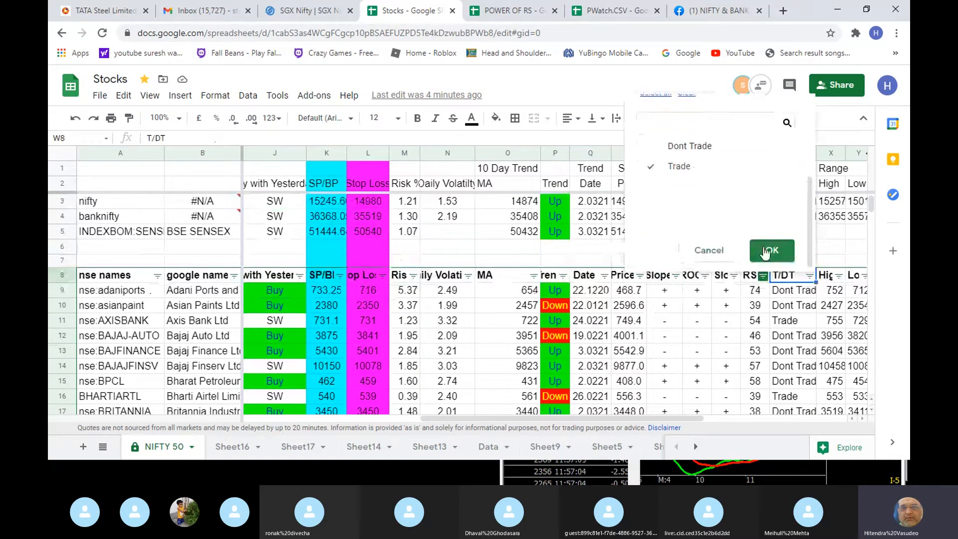
pyautogui.click(768, 252)
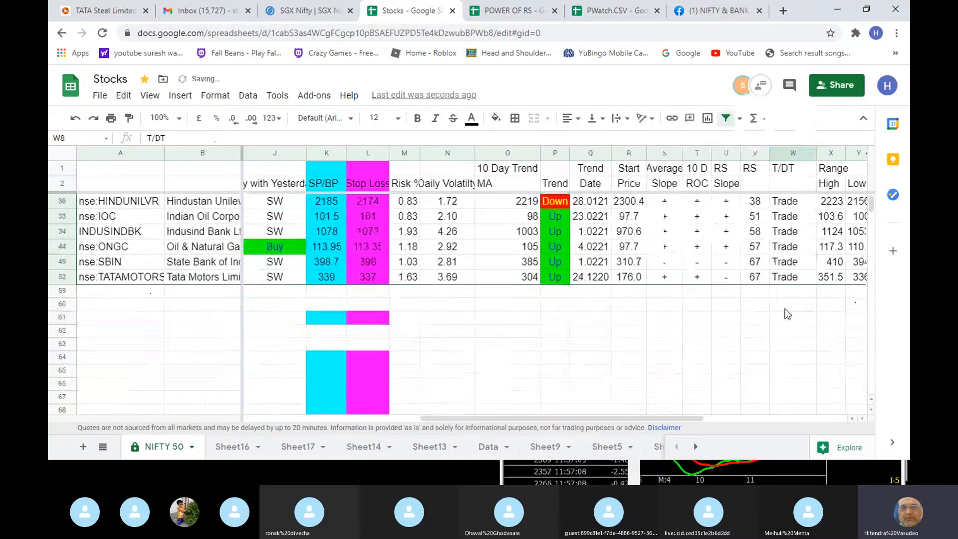
pyautogui.scroll(3, 787, 313)
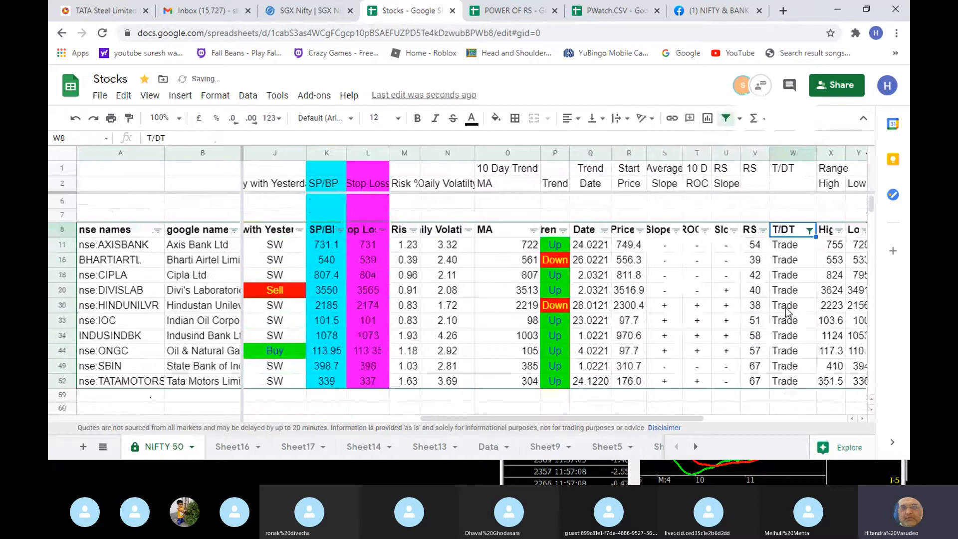
# - Review TATAMOTORS' T/DT rating, RS, slopes and stop loss in the filtered list
pyautogui.click(797, 380)
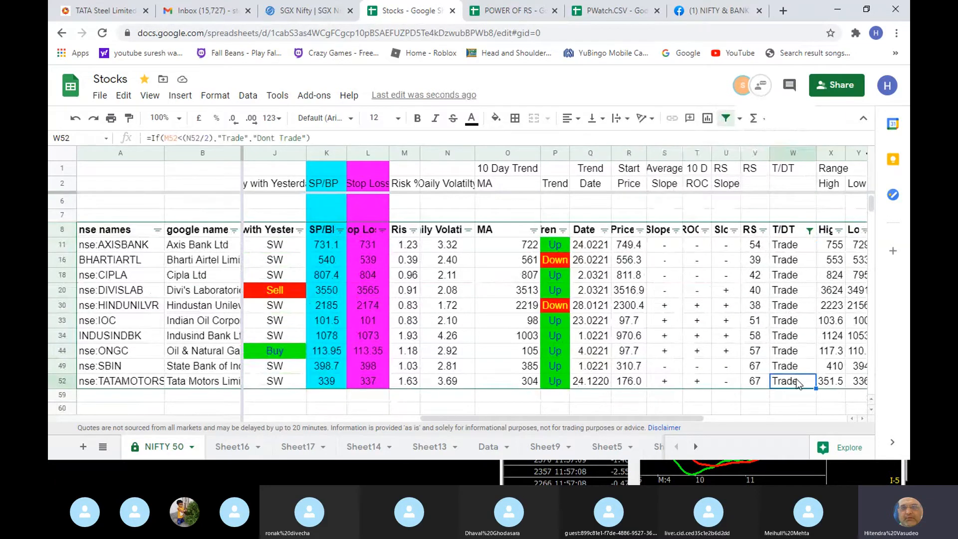
pyautogui.press('Left')
pyautogui.press('Right')
pyautogui.press('Left')
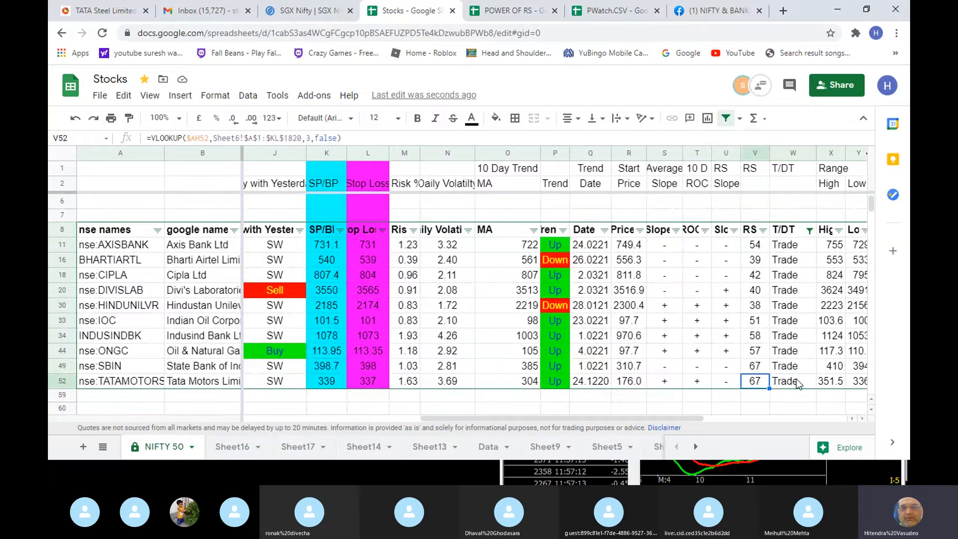
pyautogui.press('Left')
pyautogui.press('Left')
pyautogui.press('Left')
pyautogui.press('Left')
pyautogui.press('Left')
pyautogui.press('Left')
pyautogui.press('Left')
pyautogui.press('Left')
pyautogui.press('Left')
pyautogui.press('Left')
pyautogui.press('Left')
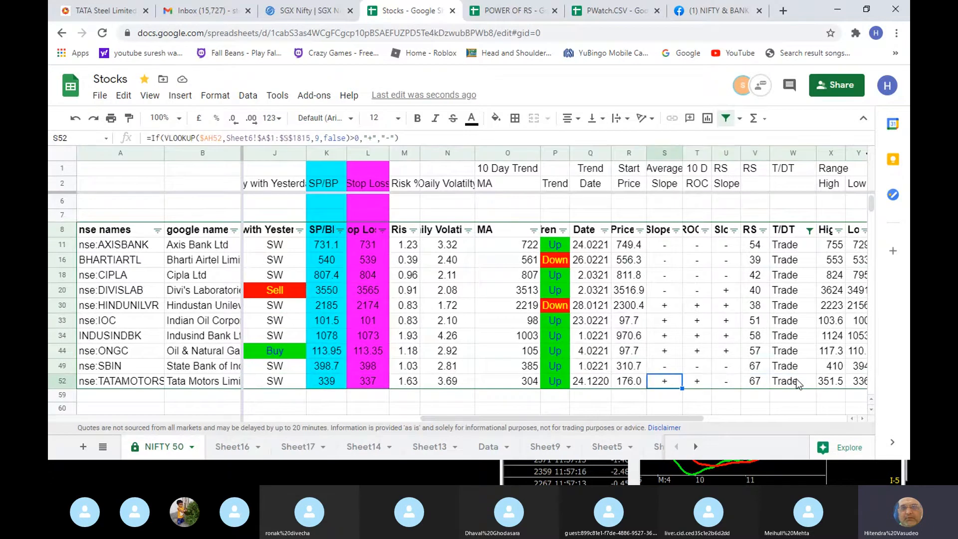
pyautogui.press('Right')
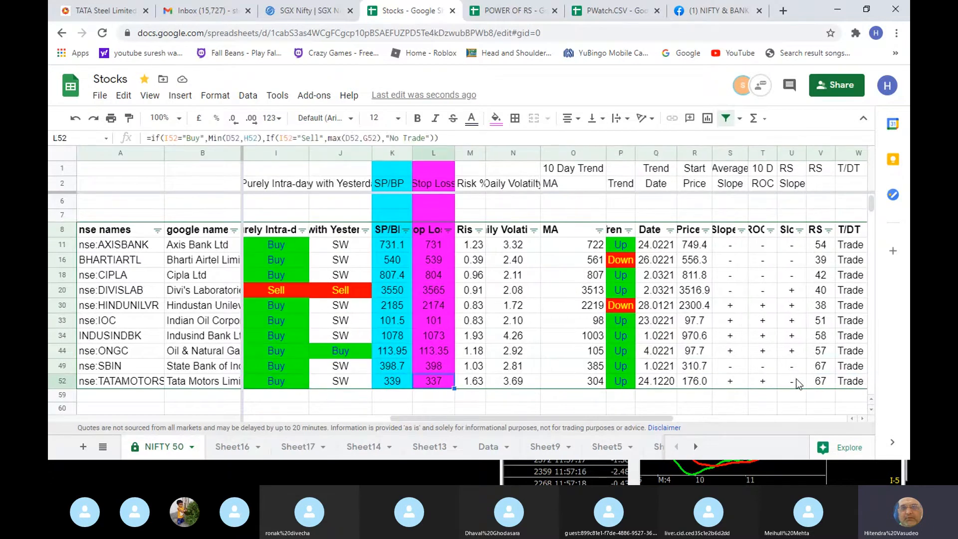
# - Compare TATAMOTORS' risk percentage with its daily volatility, and check its trend date
pyautogui.press('Right')
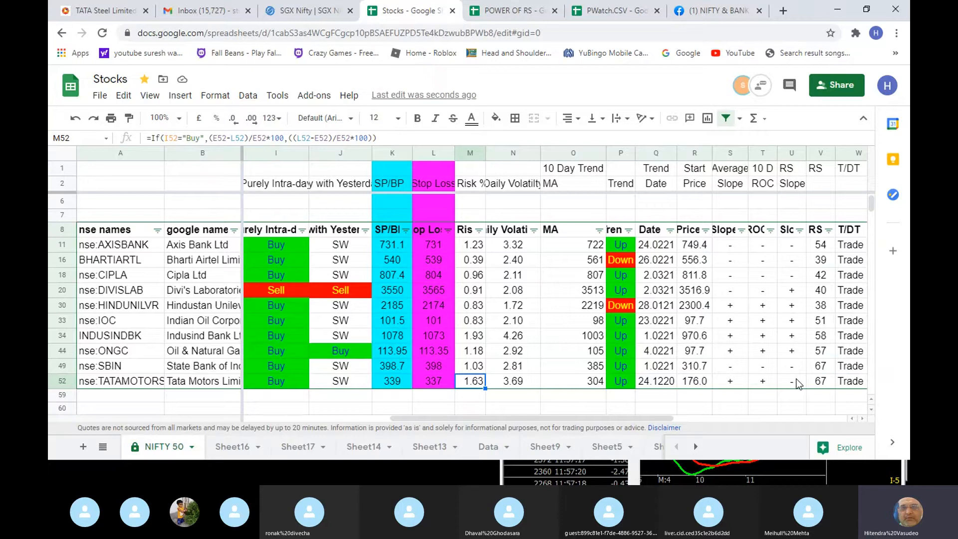
pyautogui.press('Right')
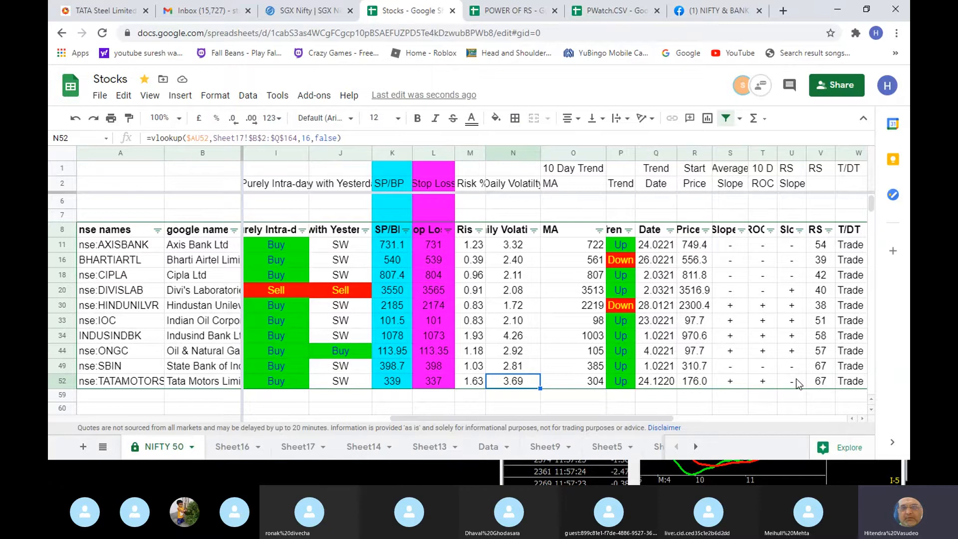
pyautogui.press('Left')
pyautogui.press('Right')
pyautogui.press('Left')
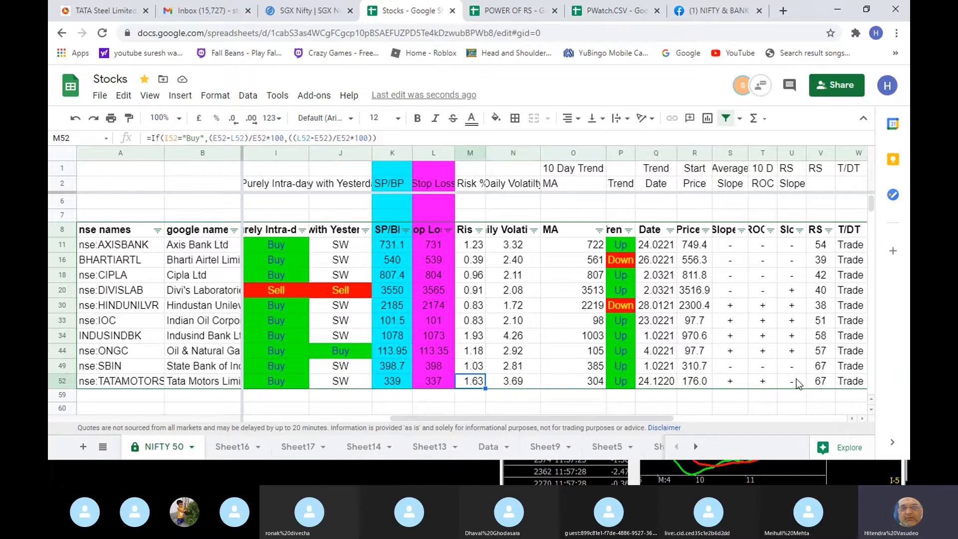
pyautogui.press('Right')
pyautogui.press('Right')
pyautogui.press('Right')
pyautogui.press('Right')
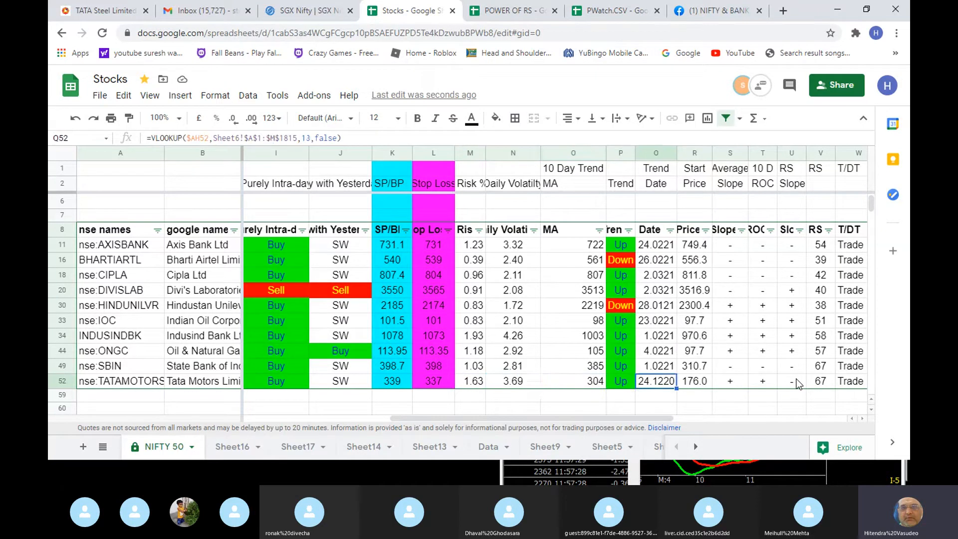
# - Compare risk percentage with daily volatility for SBIN and INDUSINDBK
pyautogui.press('Left')
pyautogui.press('Left')
pyautogui.press('Left')
pyautogui.press('Up')
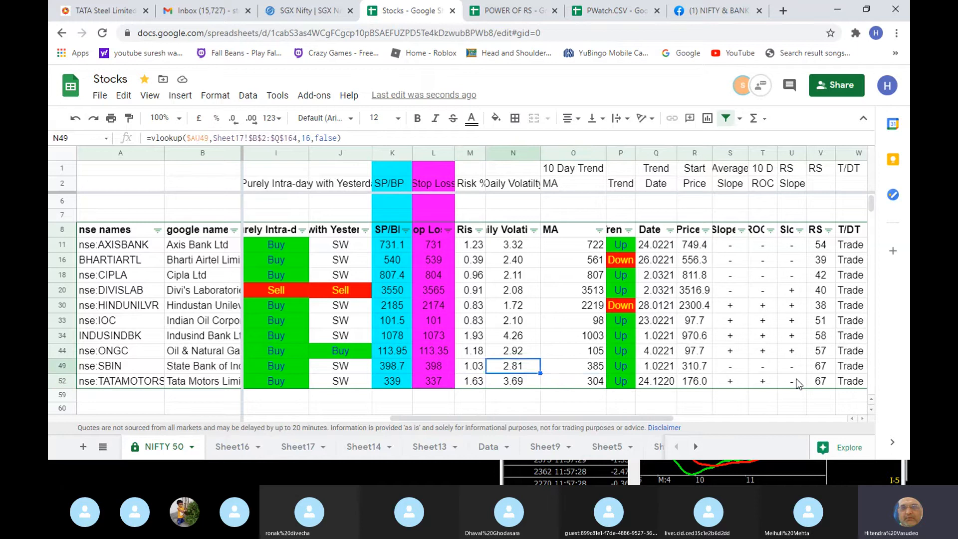
pyautogui.press('Right')
pyautogui.press('Left')
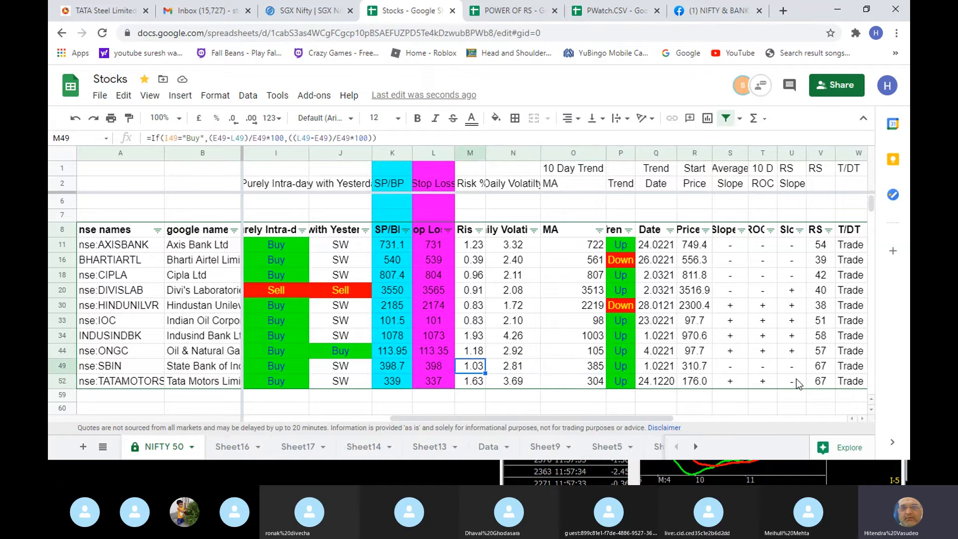
pyautogui.press('Up')
pyautogui.press('Up')
pyautogui.press('Right')
pyautogui.press('Left')
pyautogui.press('Left')
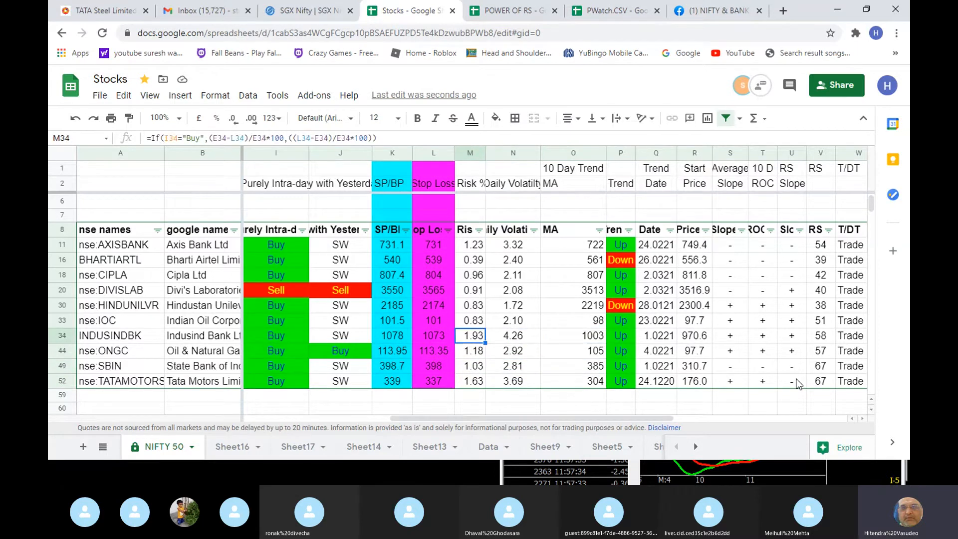
# - Compare the risk percentages of the filtered stocks between HINDUNILVR and SBIN
pyautogui.press('Up')
pyautogui.press('Up')
pyautogui.press('Down')
pyautogui.press('Down')
pyautogui.press('Down')
pyautogui.press('Down')
pyautogui.press('Up')
pyautogui.press('Up')
pyautogui.press('Up')
pyautogui.press('Up')
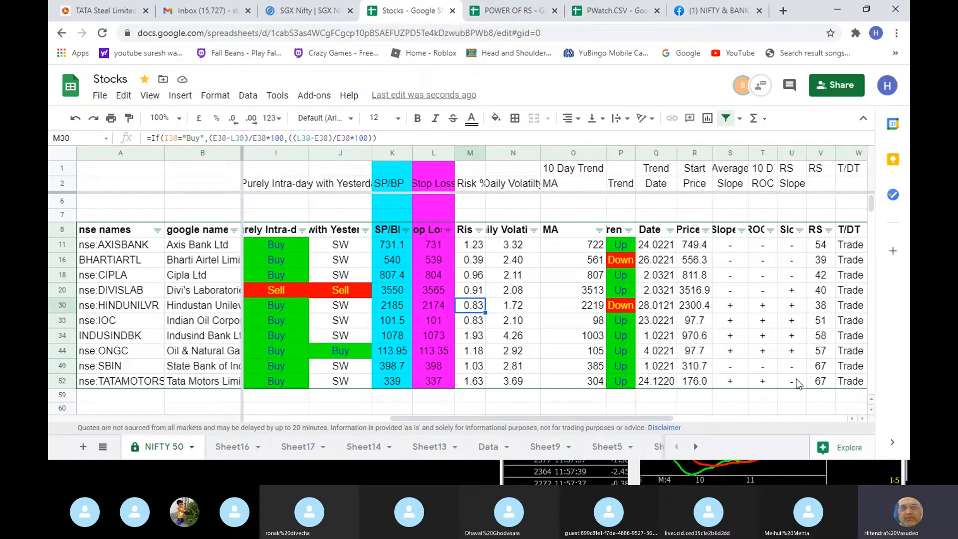
# - Review HINDUNILVR's trend date, start price and average slope
pyautogui.press('Right')
pyautogui.press('Right')
pyautogui.press('Right')
pyautogui.press('Right')
pyautogui.press('Right')
pyautogui.press('Right')
pyautogui.press('Left')
pyautogui.press('Left')
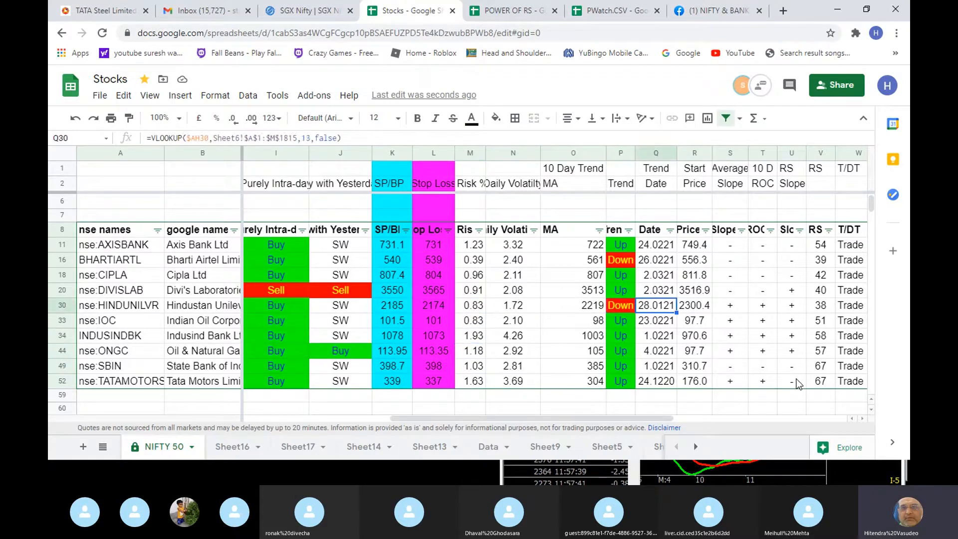
# - Compare HINDUNILVR's with-yesterday signal with its trend direction, and check DIVISLAB's trend
pyautogui.press('Left')
pyautogui.press('Left')
pyautogui.press('Left')
pyautogui.press('Left')
pyautogui.press('Left')
pyautogui.press('Left')
pyautogui.press('Left')
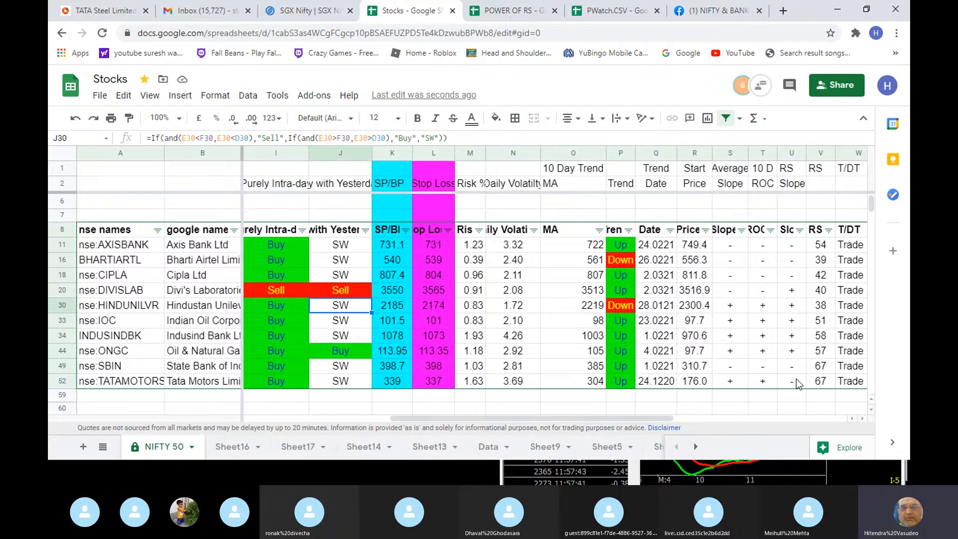
pyautogui.press('Right')
pyautogui.press('Right')
pyautogui.press('Right')
pyautogui.press('Right')
pyautogui.press('Right')
pyautogui.press('Right')
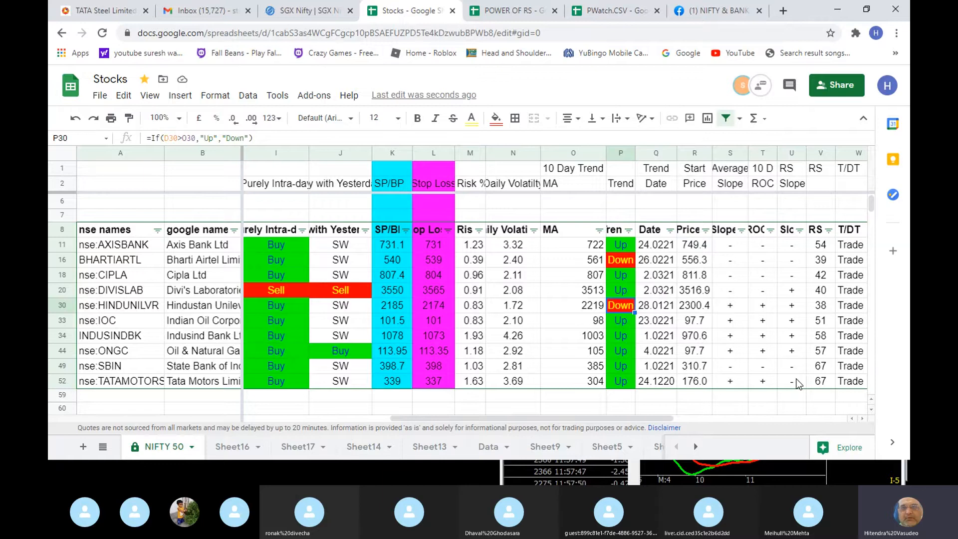
pyautogui.press('Up')
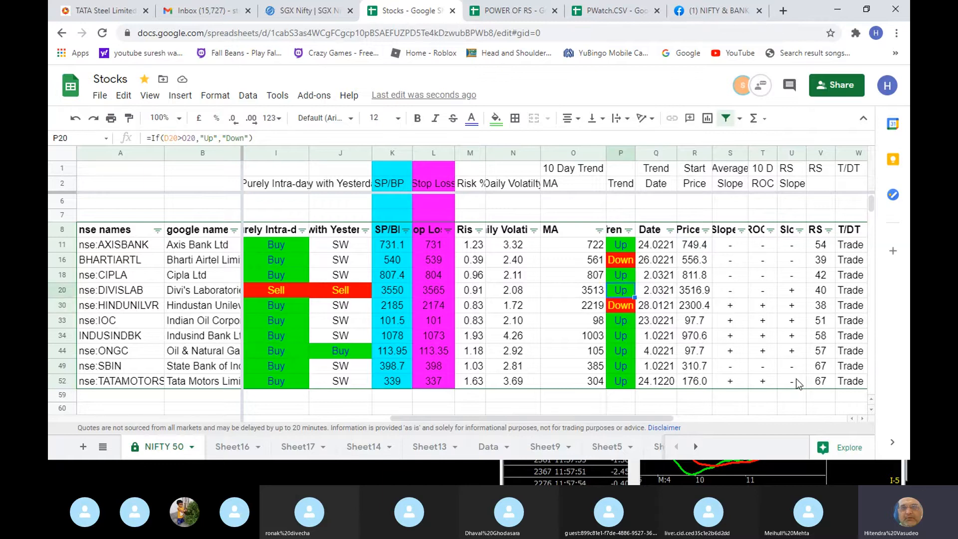
# - Check the RS and trend date of DIVISLAB
pyautogui.press('Right')
pyautogui.press('Right')
pyautogui.press('Right')
pyautogui.press('Right')
pyautogui.press('Right')
pyautogui.press('Right')
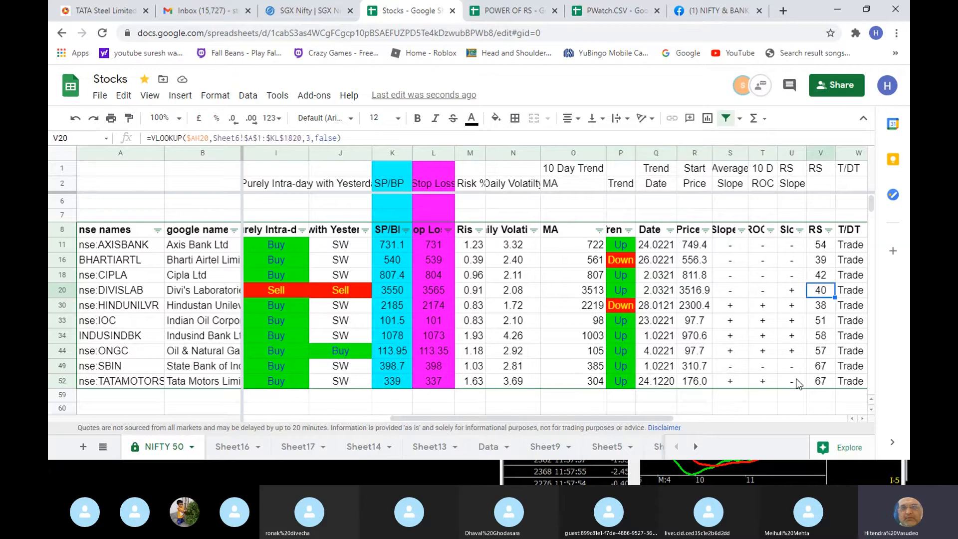
pyautogui.press('Left')
pyautogui.press('Left')
pyautogui.press('Left')
pyautogui.press('Left')
pyautogui.press('Left')
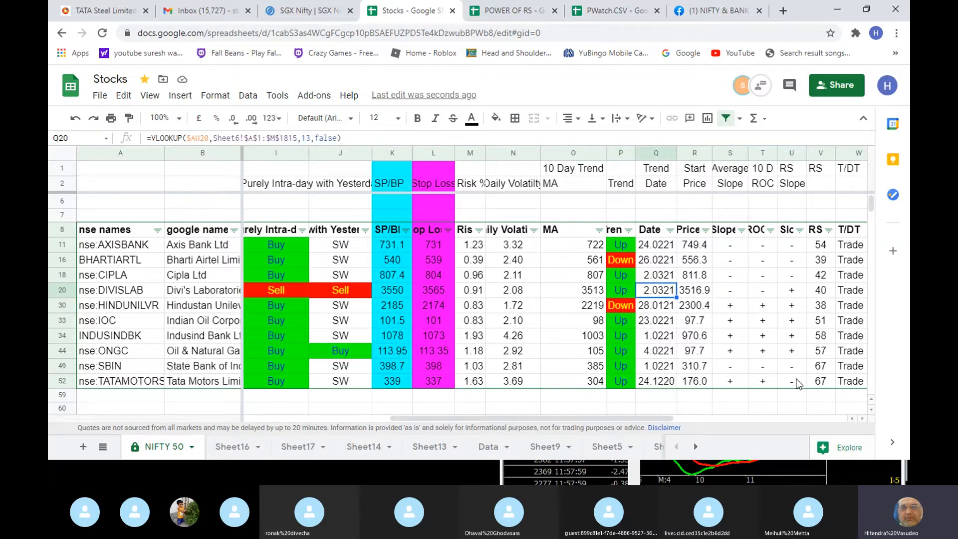
# - Compare DIVISLAB's 10-day moving average with its trend direction
pyautogui.press('Left')
pyautogui.press('Left')
pyautogui.press('Left')
pyautogui.press('Left')
pyautogui.press('Left')
pyautogui.press('Right')
pyautogui.press('Right')
pyautogui.press('Right')
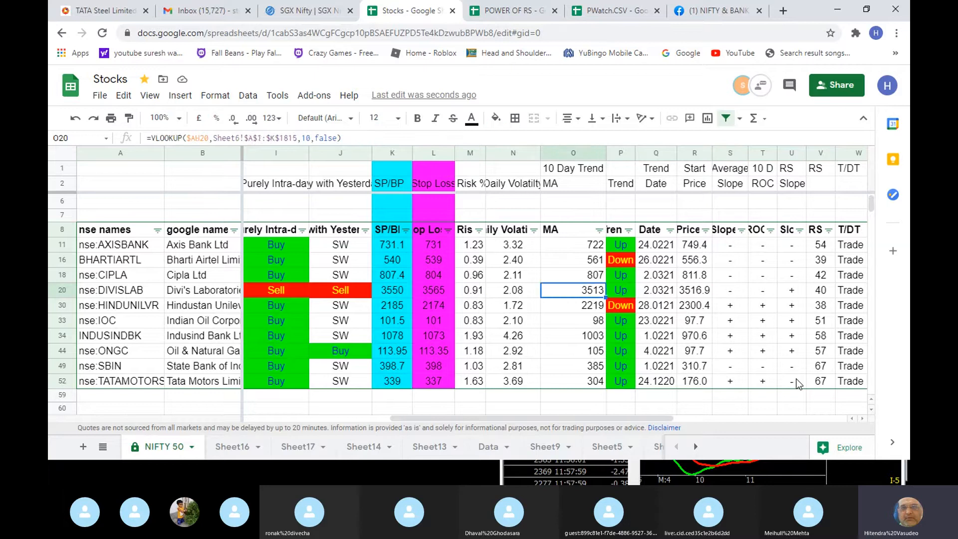
pyautogui.press('Right')
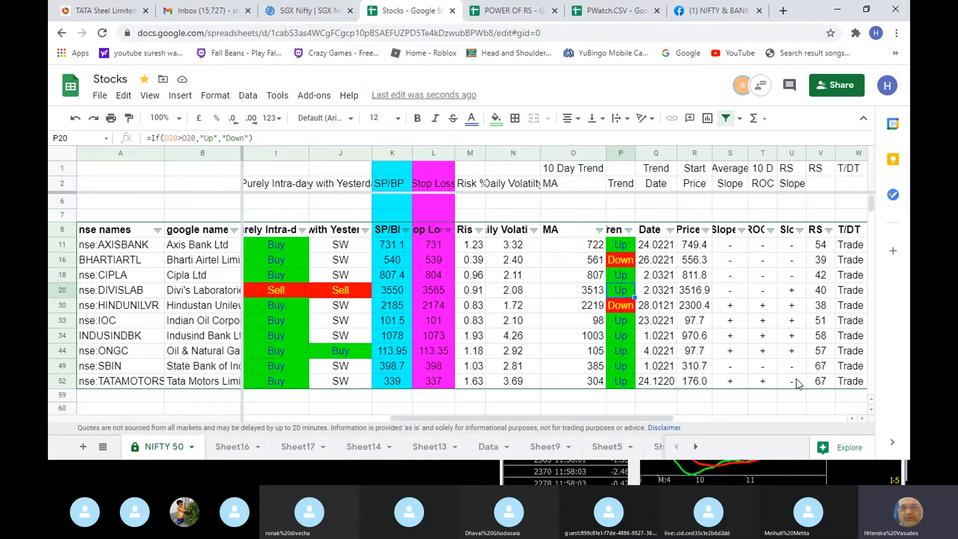
# - Check CIPLA's trend and RS
pyautogui.press('Up')
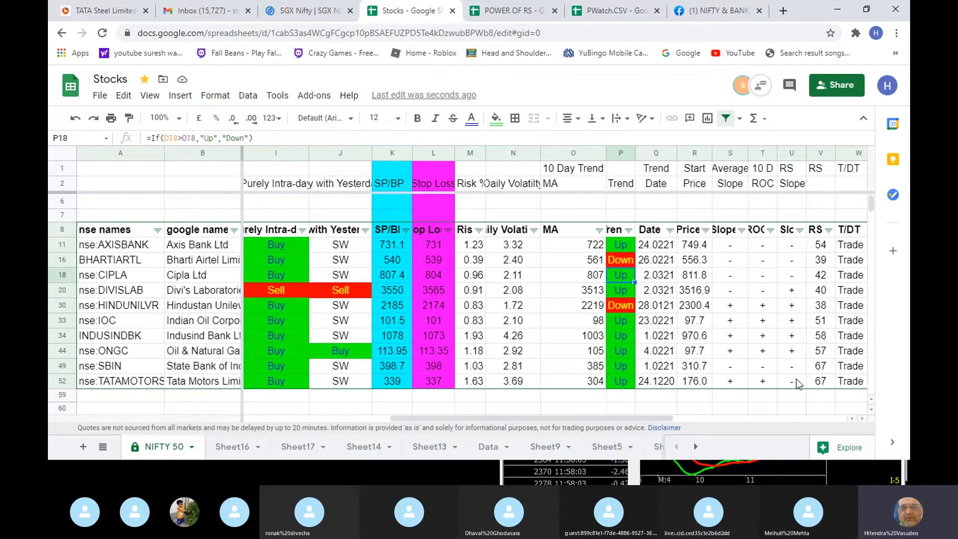
pyautogui.press('Right')
pyautogui.press('Right')
pyautogui.press('Right')
pyautogui.press('Right')
pyautogui.press('Right')
pyautogui.press('Right')
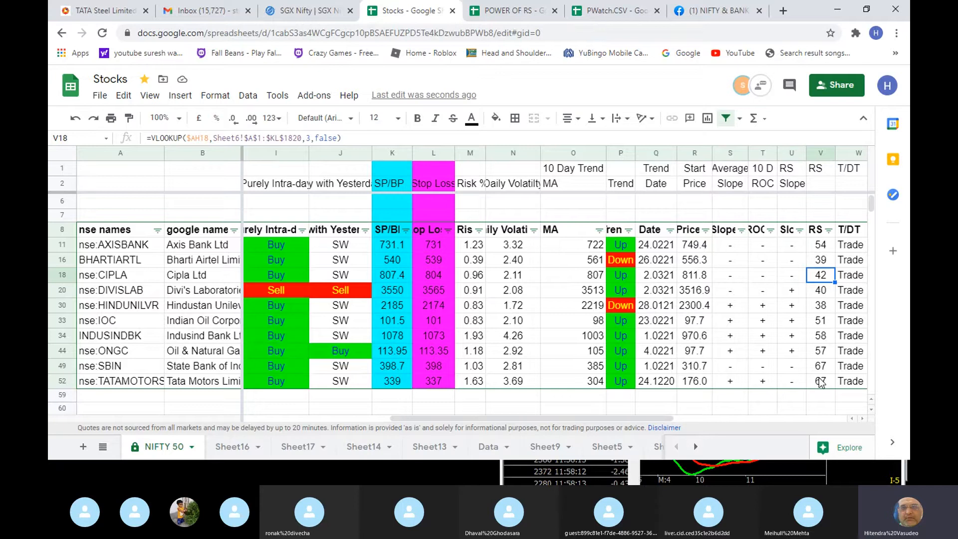
# - Filter the RS column to show only stocks with a value greater than 54.99
pyautogui.click(827, 230)
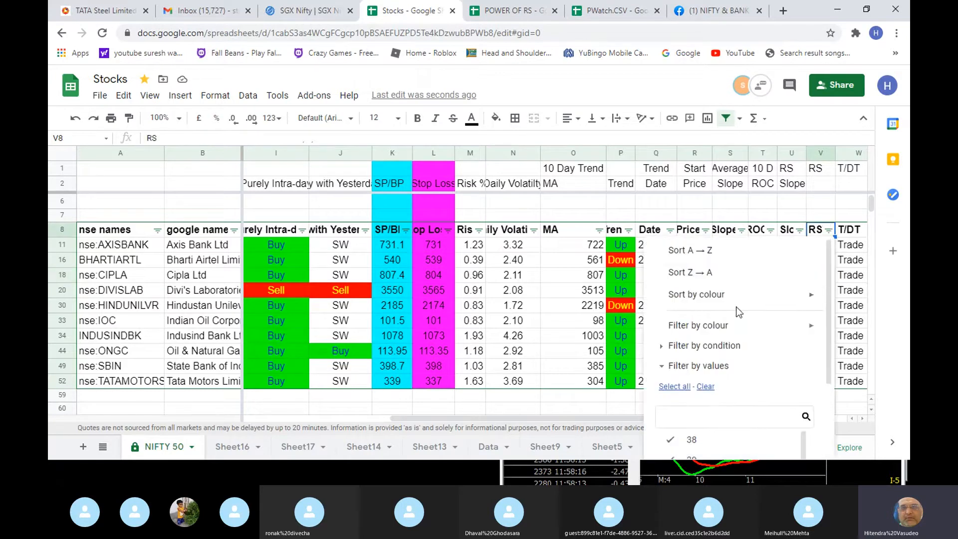
pyautogui.scroll(-2, 735, 306)
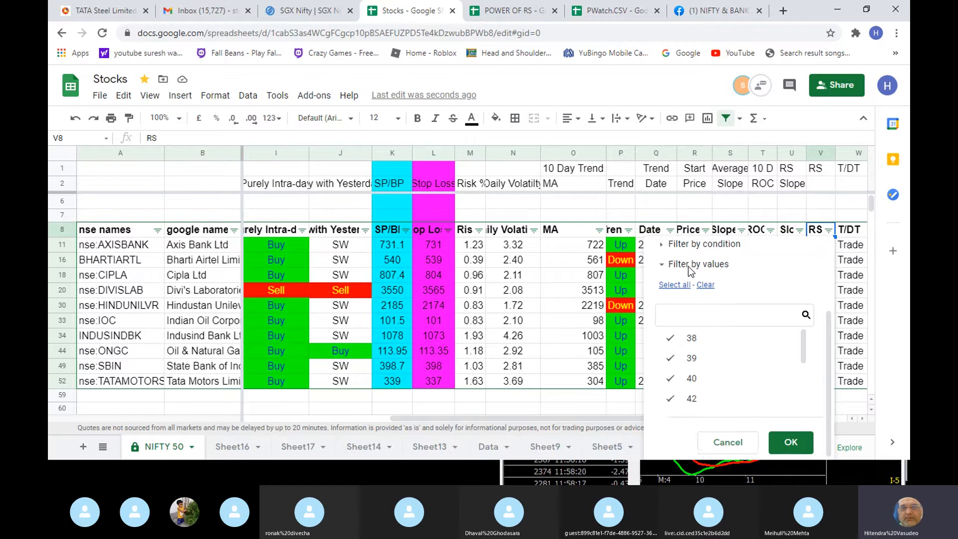
pyautogui.scroll(2, 701, 285)
pyautogui.click(705, 310)
pyautogui.click(708, 330)
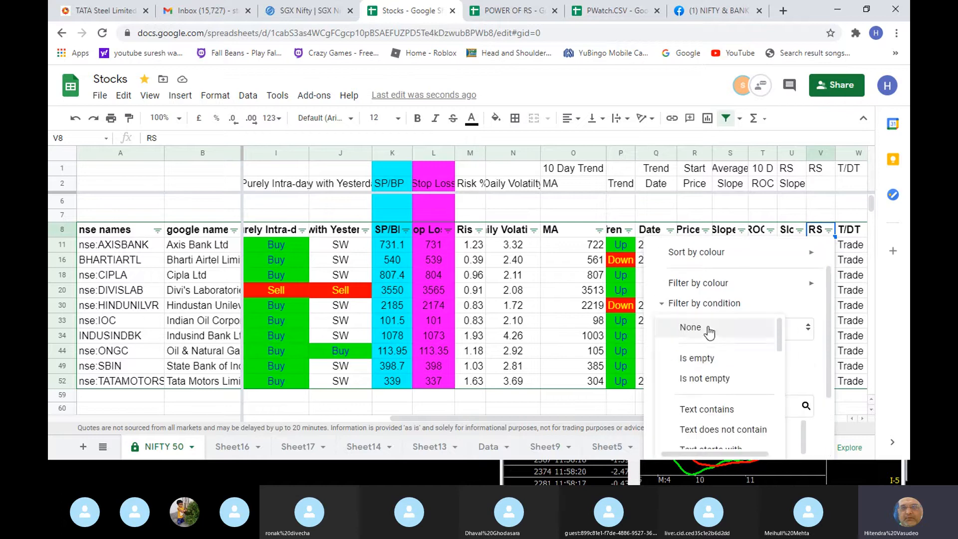
pyautogui.scroll(-5, 726, 414)
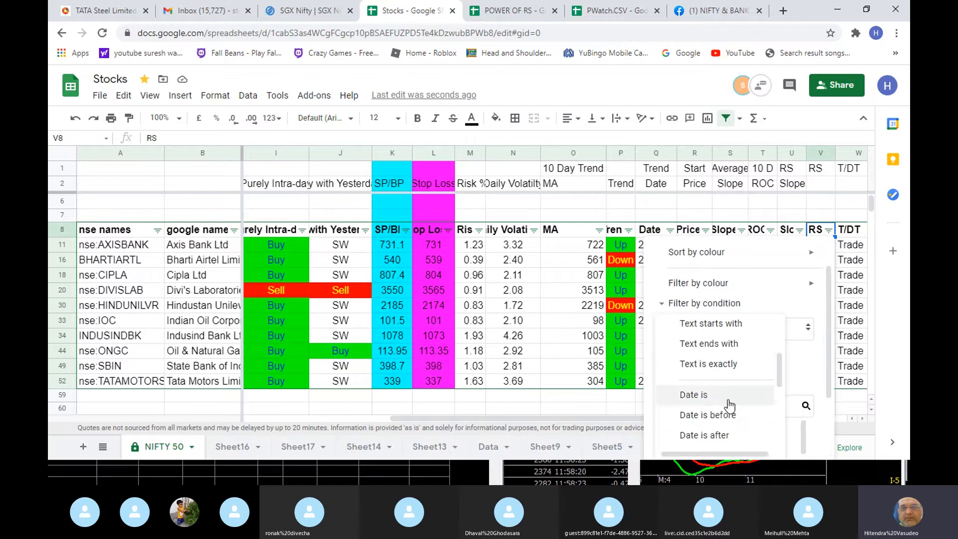
pyautogui.click(732, 340)
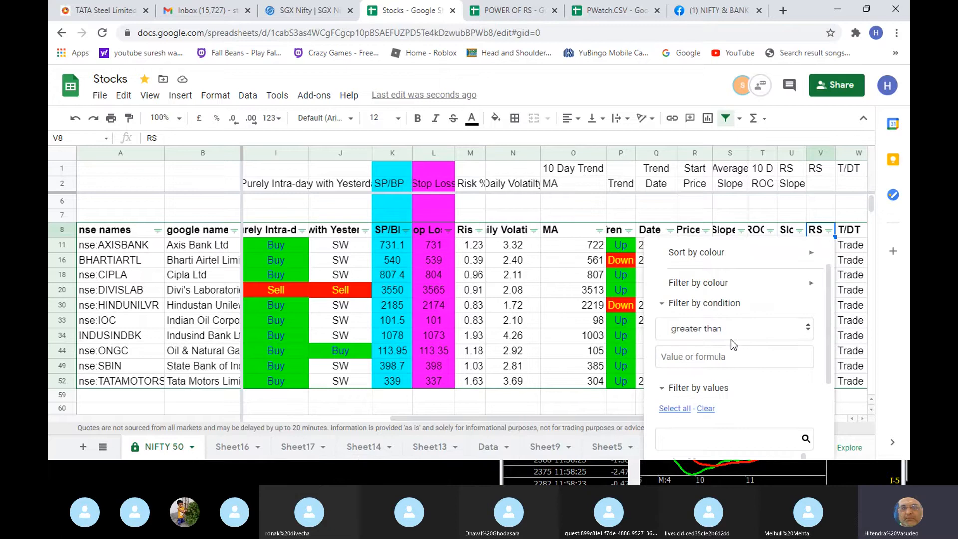
pyautogui.click(719, 356)
pyautogui.write('5')
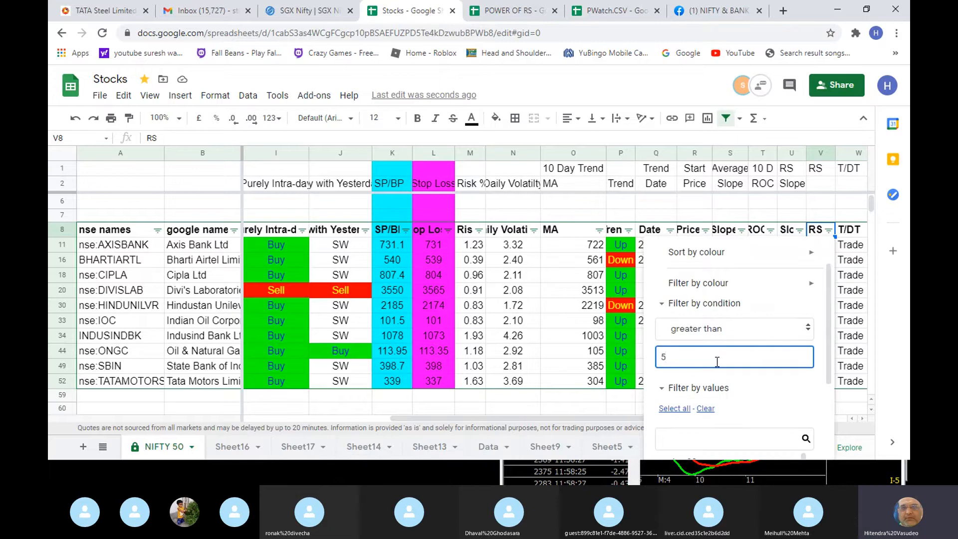
pyautogui.write('4.99')
pyautogui.scroll(-2, 741, 375)
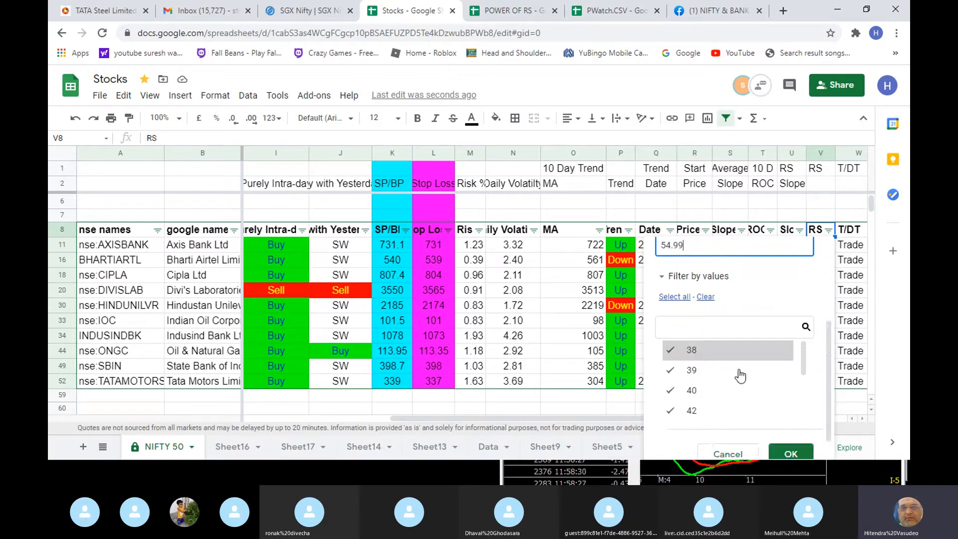
pyautogui.click(791, 451)
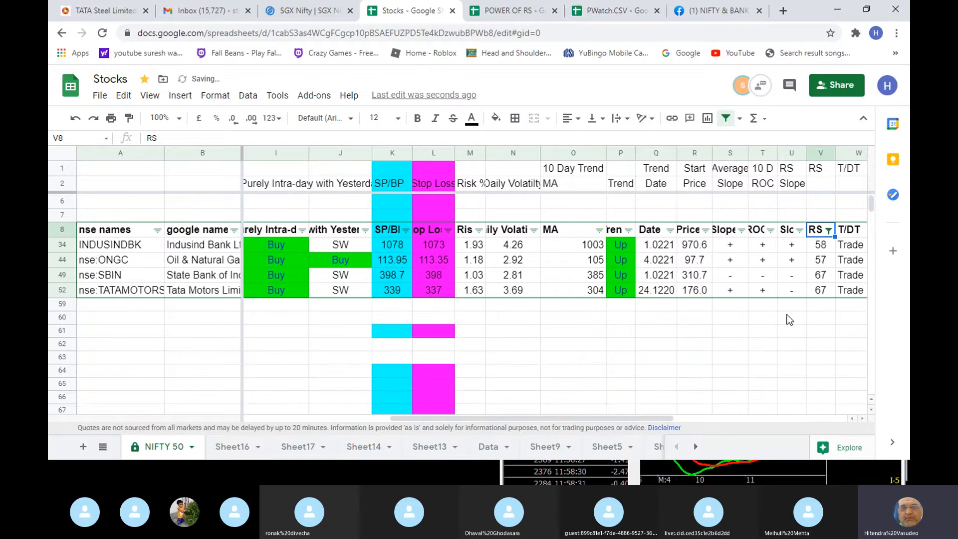
# - Review TATAMOTORS's intra-day signal and compare its risk percentage with its daily volatility
pyautogui.scroll(1, 789, 320)
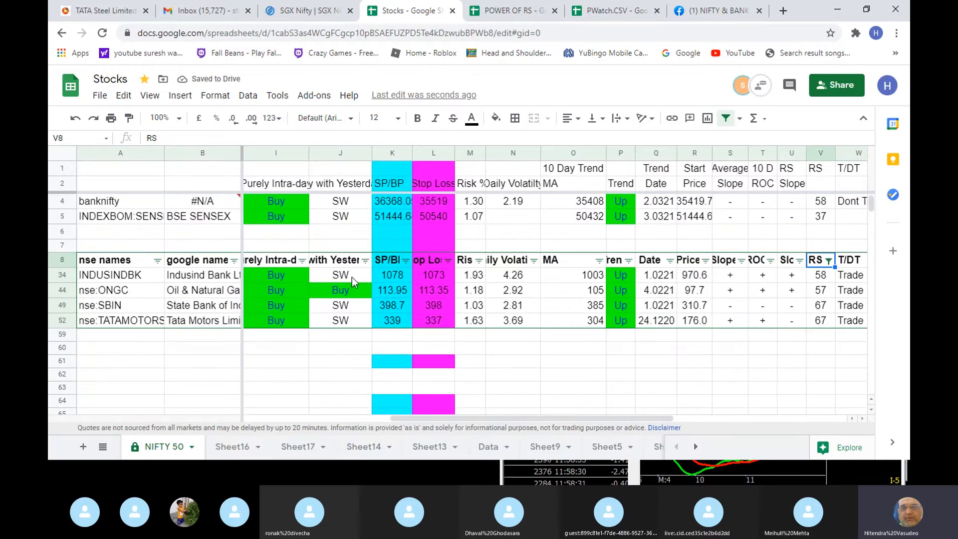
pyautogui.click(268, 303)
pyautogui.click(268, 318)
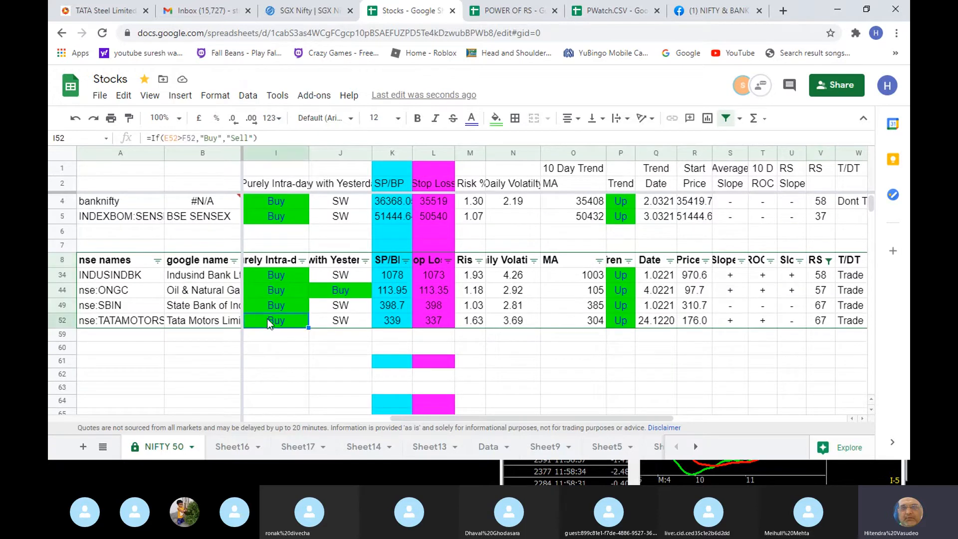
pyautogui.click(480, 321)
pyautogui.click(521, 323)
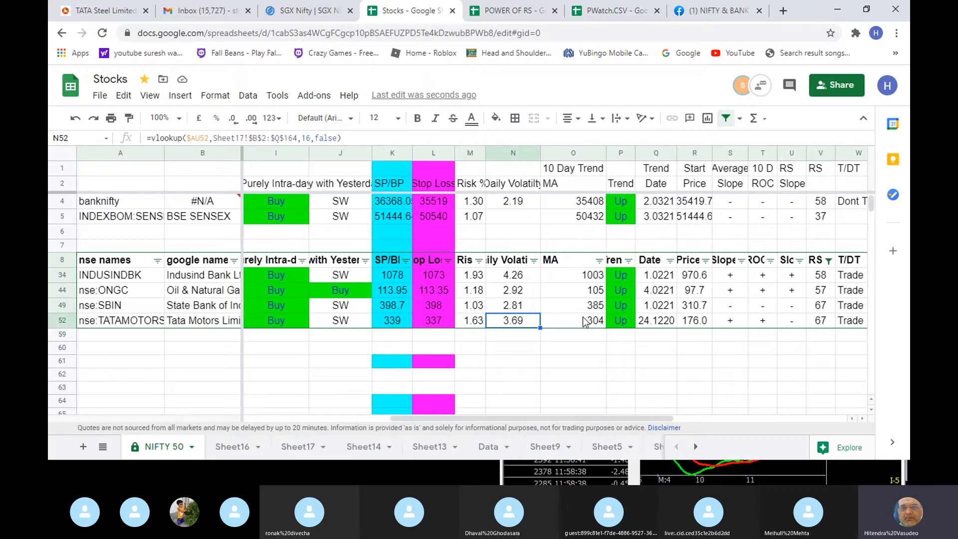
# - Check TATAMOTORS's SP/BP level and today's low
pyautogui.press('Left')
pyautogui.press('Left')
pyautogui.press('Left')
pyautogui.press('Left')
pyautogui.press('Right')
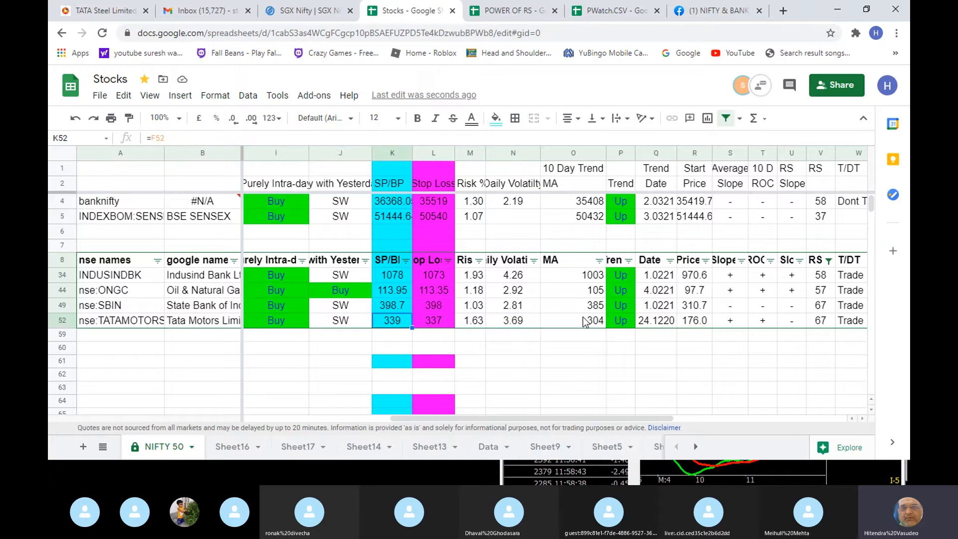
pyautogui.press('Left')
pyautogui.press('Left')
pyautogui.press('Left')
pyautogui.press('Left')
pyautogui.press('Right')
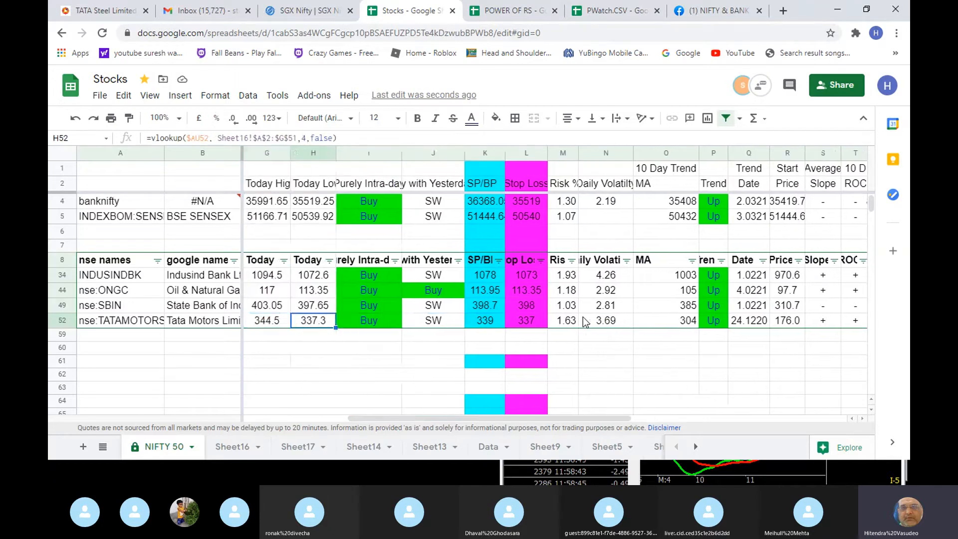
# - Compare TATAMOTORS's high and current price for today with its stop loss
pyautogui.press('Left')
pyautogui.press('Left')
pyautogui.press('Left')
pyautogui.press('Right')
pyautogui.press('Right')
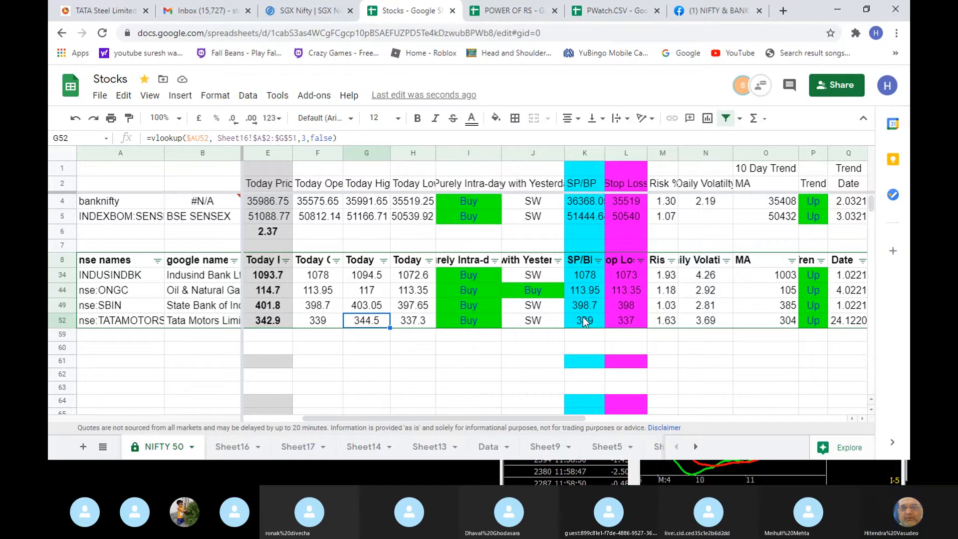
pyautogui.press('Left')
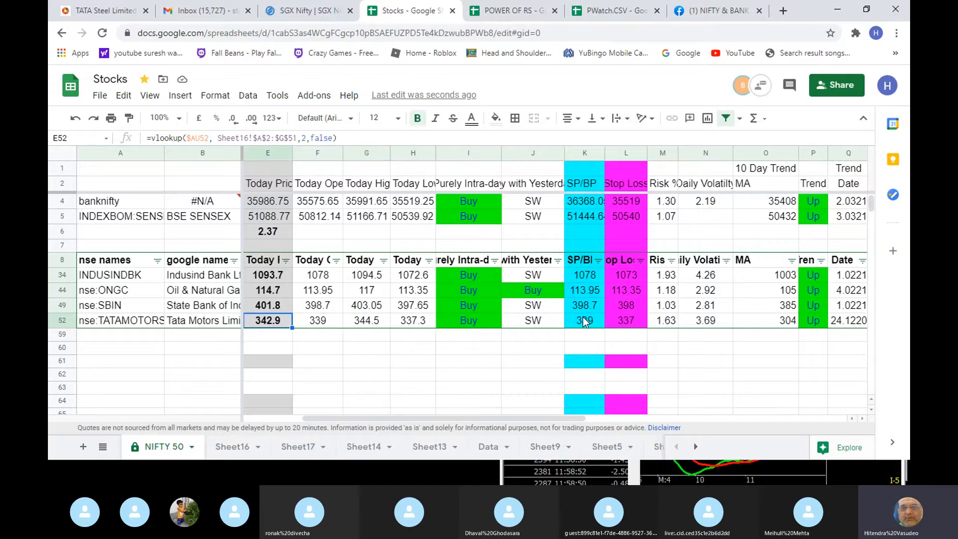
pyautogui.press('Right')
pyautogui.press('Right')
pyautogui.press('Right')
pyautogui.press('Right')
pyautogui.press('Right')
pyautogui.press('Right')
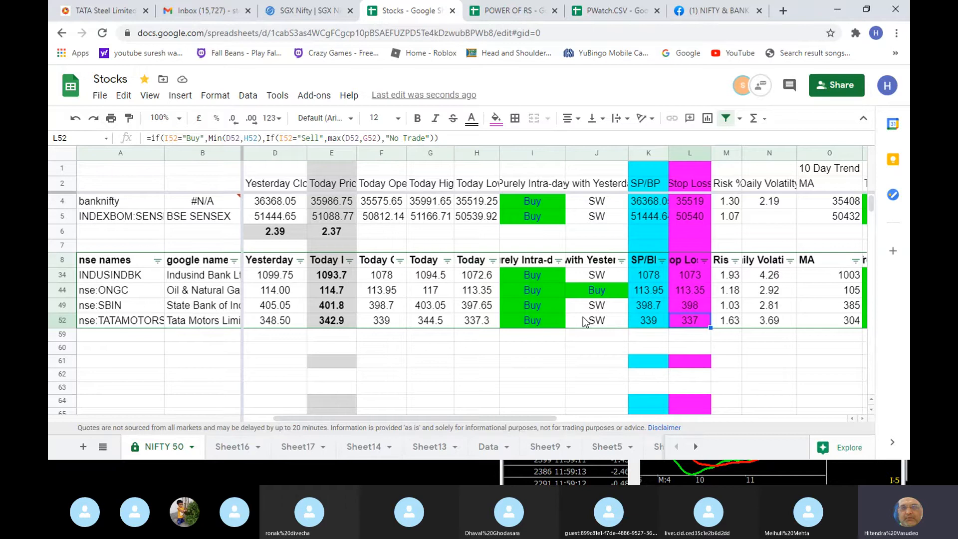
# - Examine TATAMOTORS's risk percentage against today's price
pyautogui.press('Up')
pyautogui.press('Down')
pyautogui.press('Right')
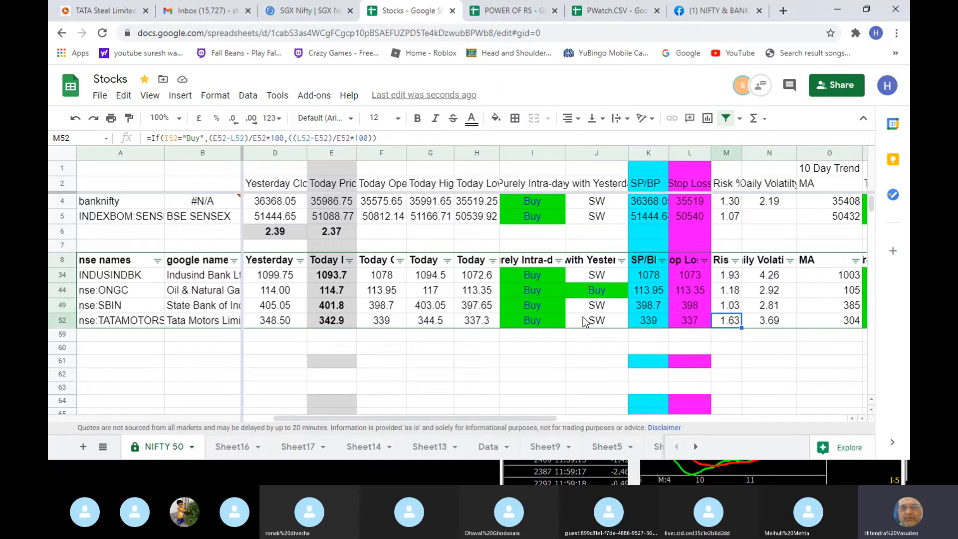
pyautogui.press('Left')
pyautogui.press('Left')
pyautogui.press('Left')
pyautogui.press('Left')
pyautogui.press('Left')
pyautogui.press('Left')
pyautogui.press('Left')
pyautogui.press('Left')
pyautogui.press('Left')
pyautogui.press('Right')
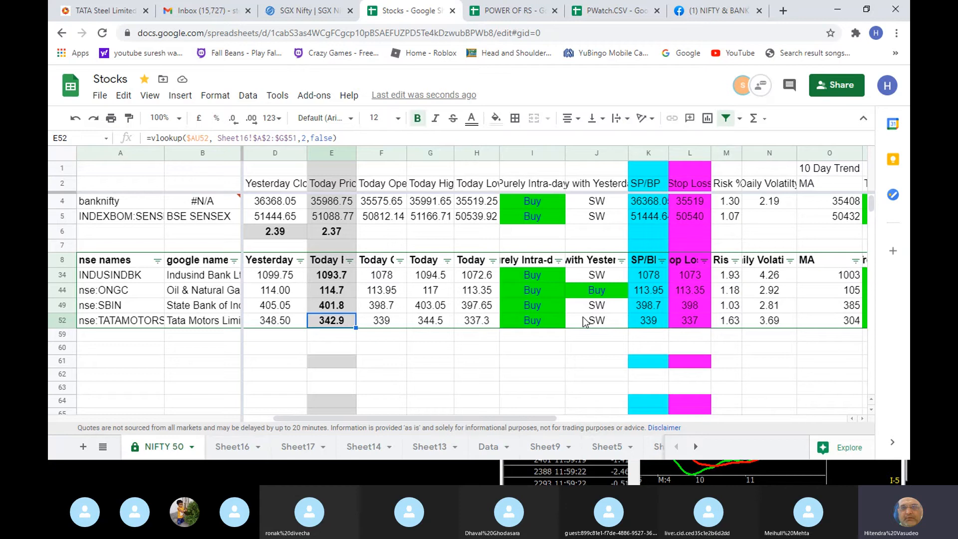
# - Compare TATAMOTORS's SP/BP level with its stop loss
pyautogui.press('Right')
pyautogui.press('Right')
pyautogui.press('Right')
pyautogui.press('Right')
pyautogui.press('Right')
pyautogui.press('Right')
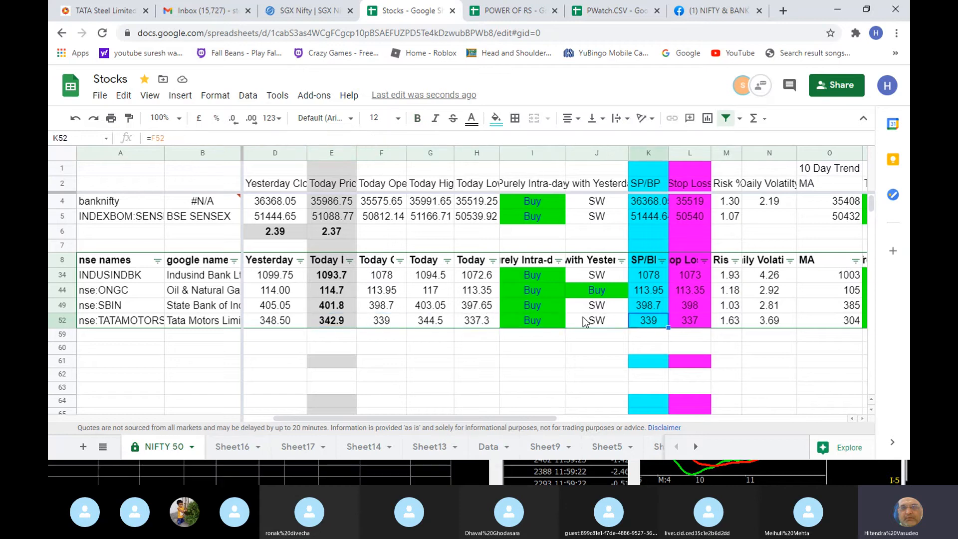
# - Check the trend direction of the RS-filtered stocks from TATAMOTORS up to ONGC
pyautogui.press('Right')
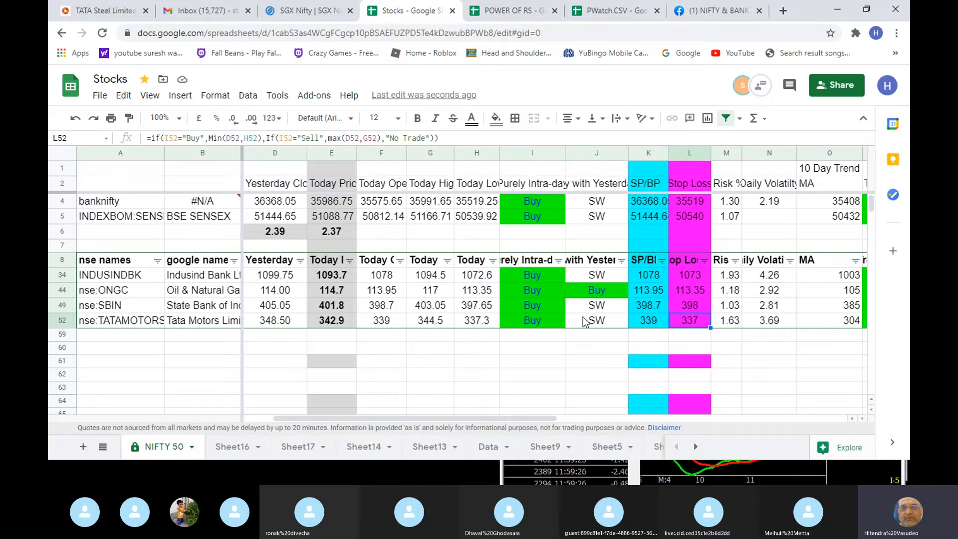
pyautogui.press('Right')
pyautogui.press('Right')
pyautogui.press('Right')
pyautogui.press('Right')
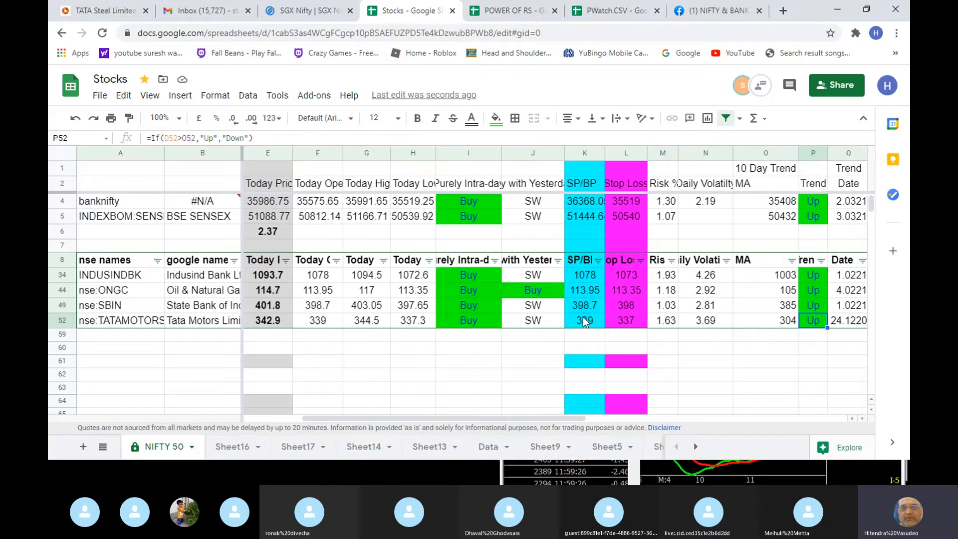
pyautogui.press('Up')
pyautogui.press('Up')
pyautogui.press('Up')
pyautogui.press('Up')
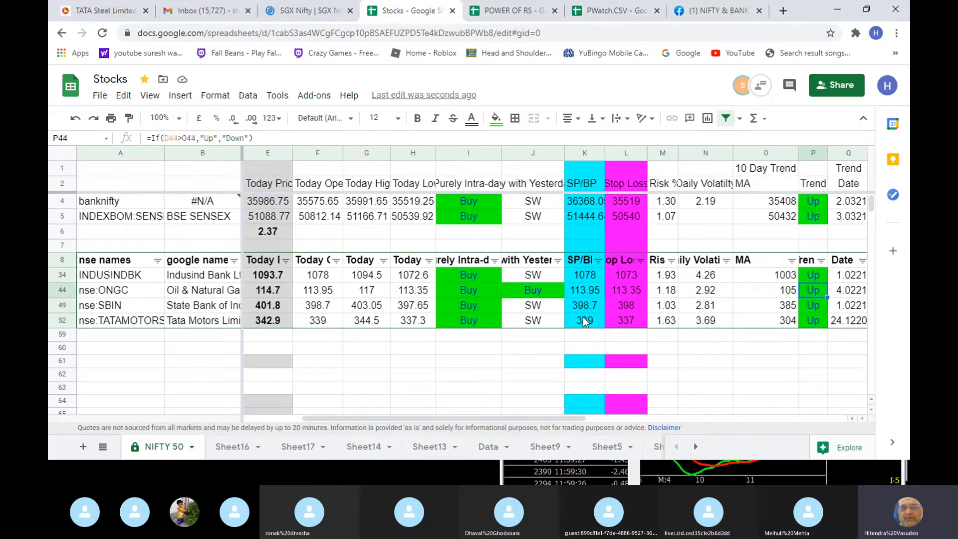
# - Select all values in the Trend column's filter and apply it
pyautogui.scroll(1, 744, 237)
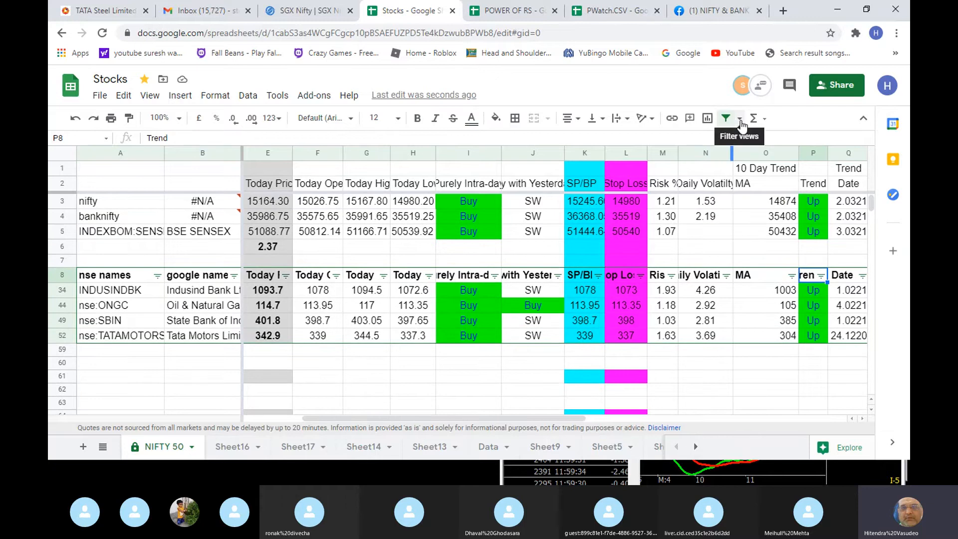
pyautogui.click(821, 275)
pyautogui.scroll(-2, 733, 239)
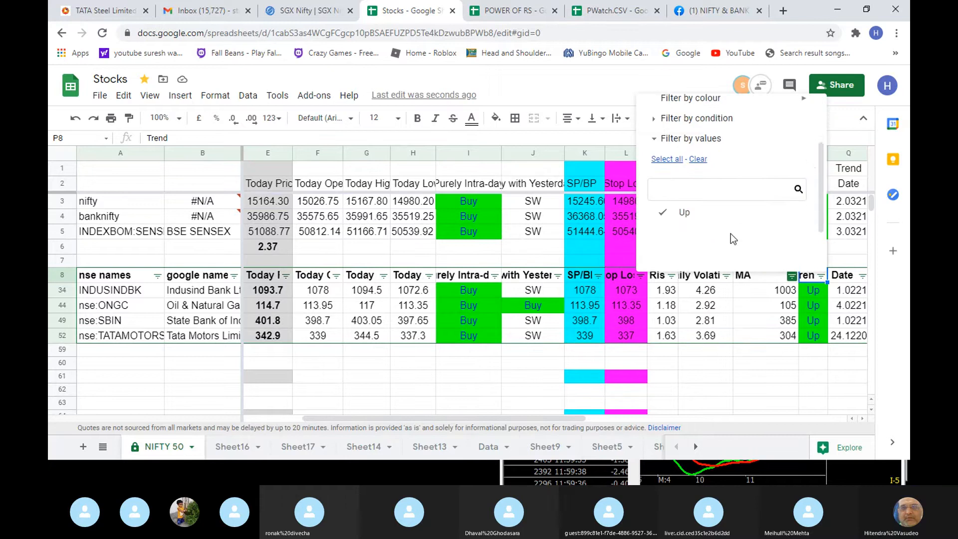
pyautogui.scroll(-2, 731, 235)
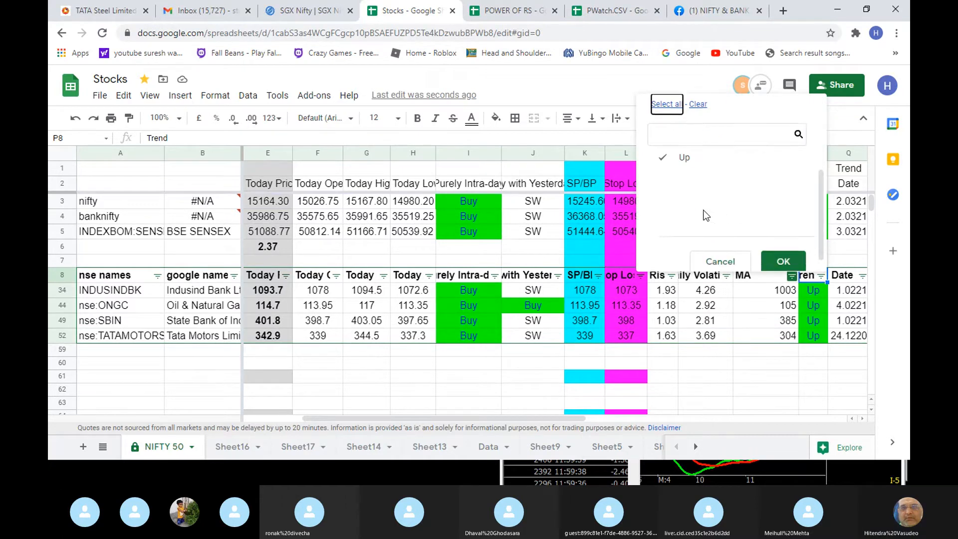
pyautogui.scroll(-1, 705, 215)
pyautogui.click(783, 249)
pyautogui.click(772, 294)
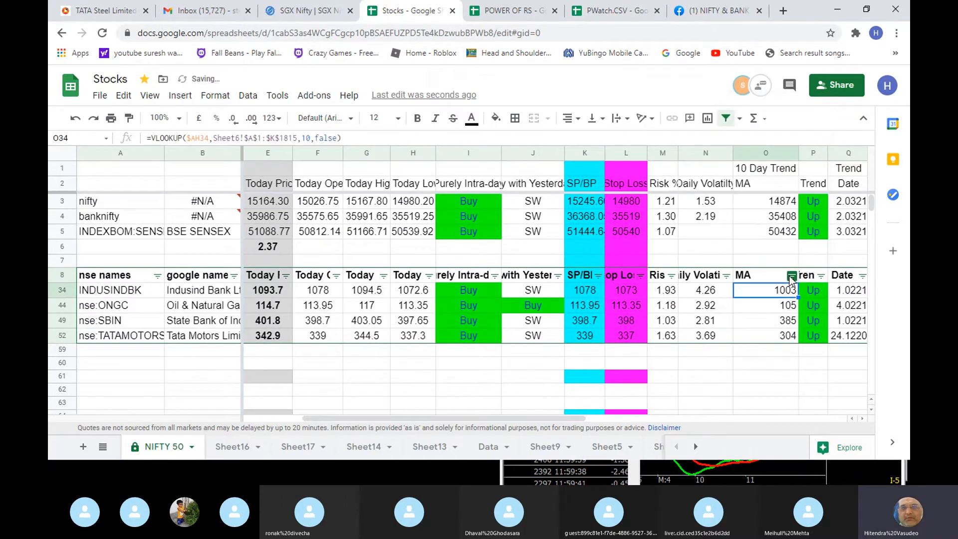
# - Clear the T/DT column's Trade-only filter so that both Trade and Dont Trade values are included
pyautogui.press('Right')
pyautogui.press('Right')
pyautogui.press('Right')
pyautogui.press('Right')
pyautogui.press('Right')
pyautogui.press('Right')
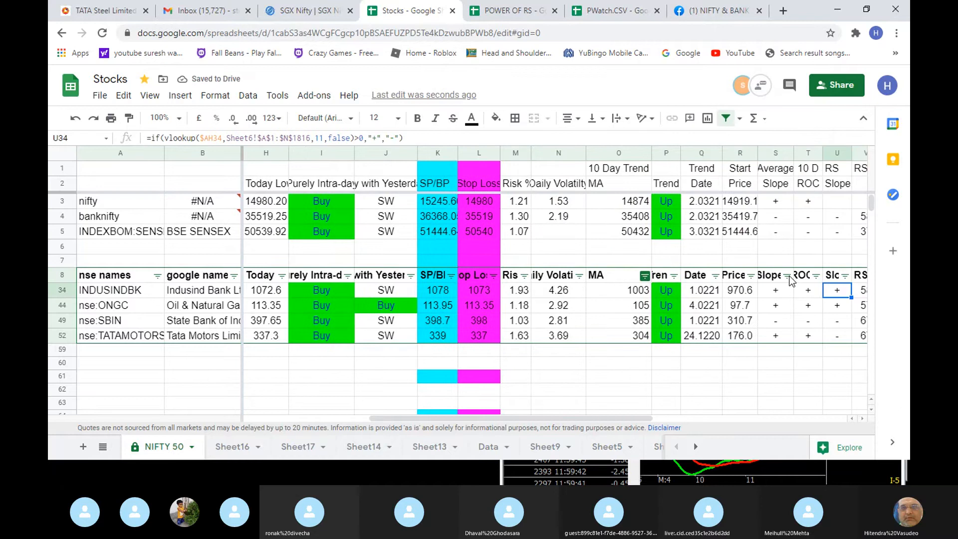
pyautogui.press('Right')
pyautogui.press('Right')
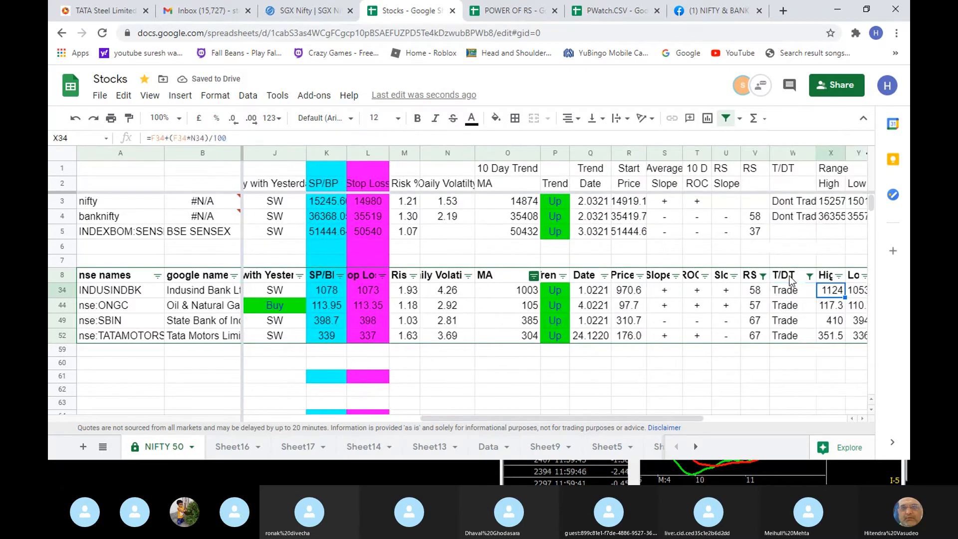
pyautogui.click(809, 276)
pyautogui.scroll(-3, 752, 230)
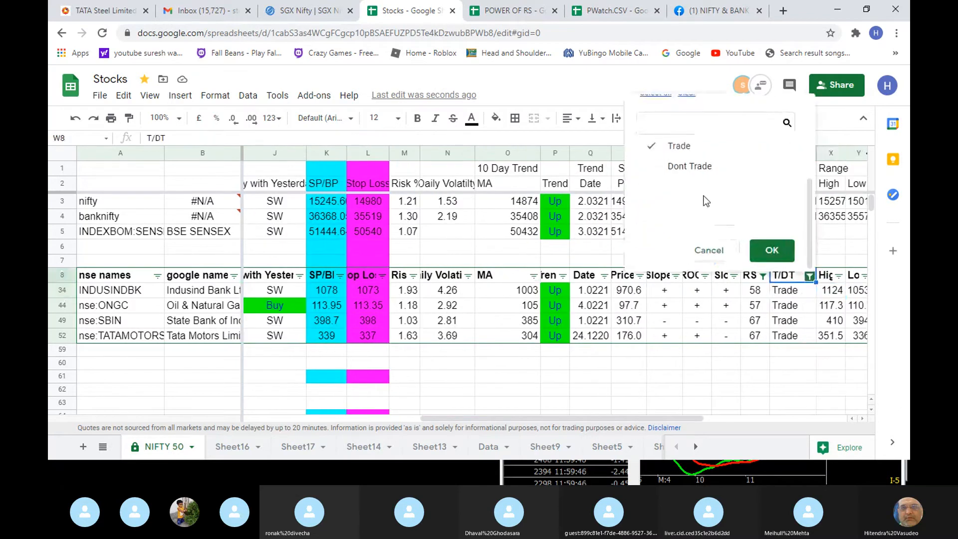
pyautogui.click(774, 256)
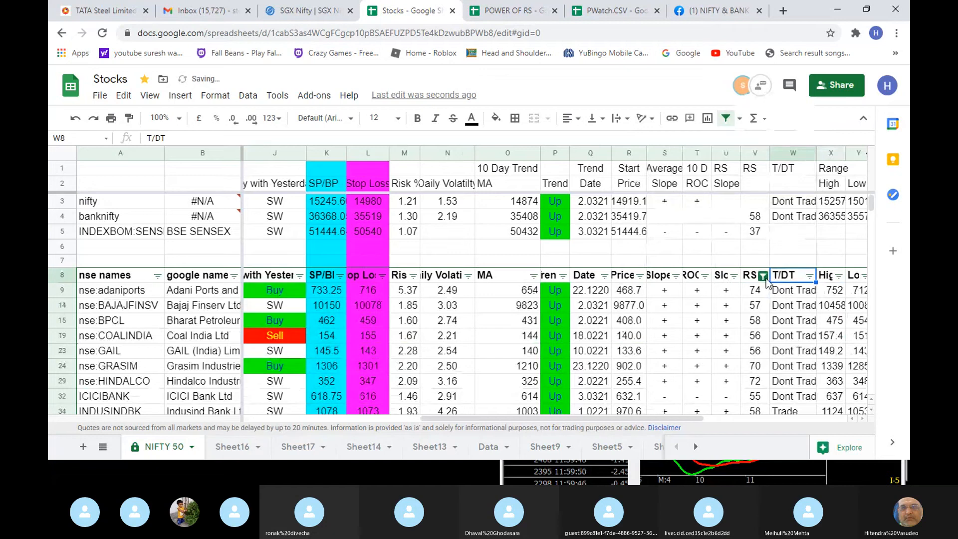
# - Set the RS column's filter condition to None and apply it
pyautogui.click(763, 275)
pyautogui.scroll(-2, 663, 225)
pyautogui.click(669, 148)
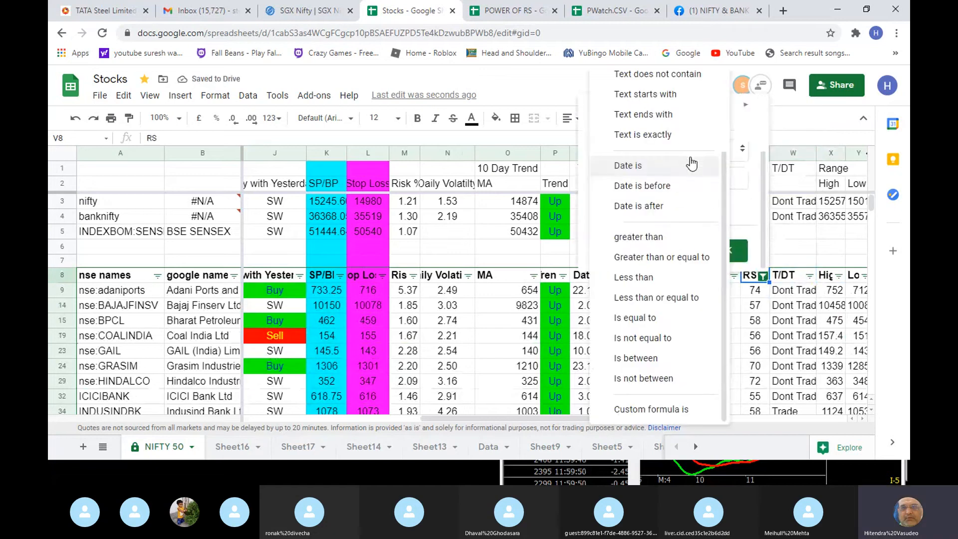
pyautogui.scroll(3, 671, 132)
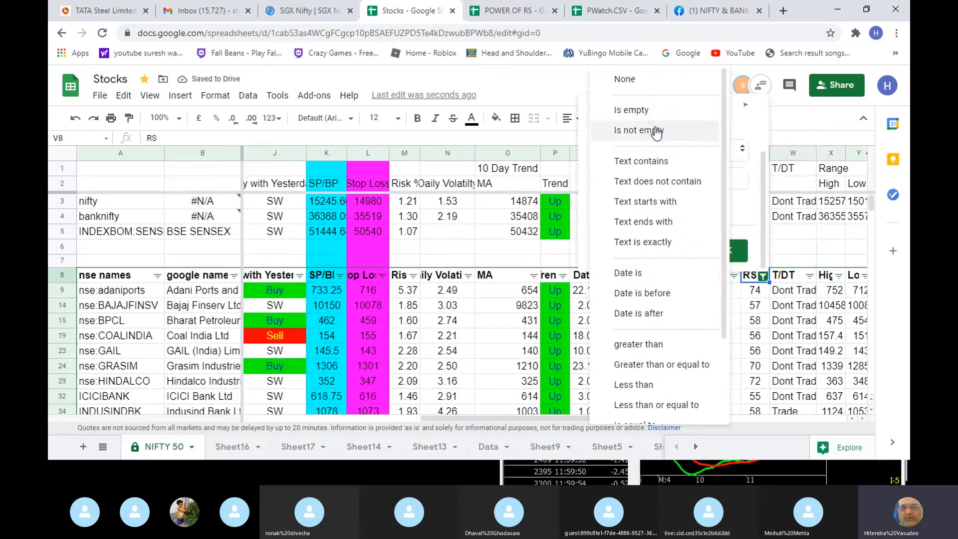
pyautogui.click(651, 92)
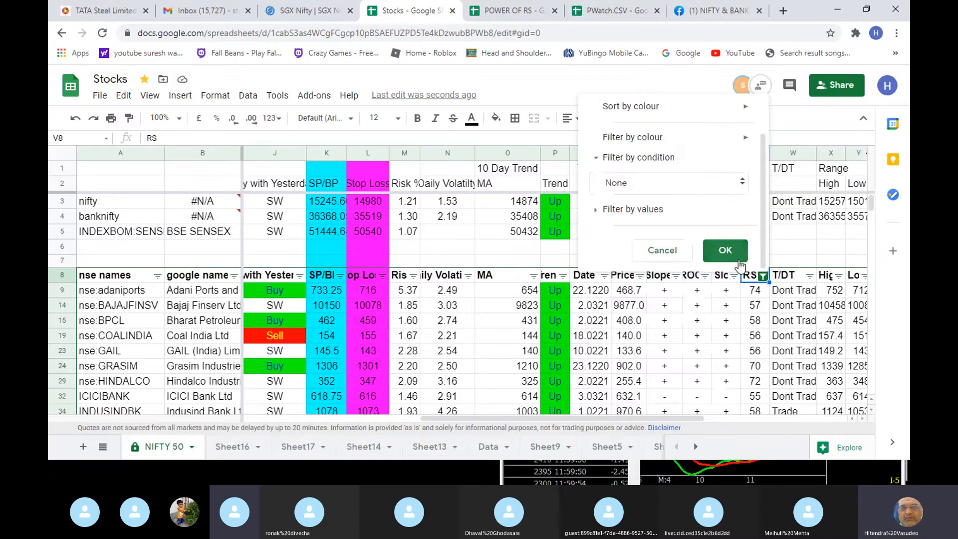
pyautogui.click(725, 250)
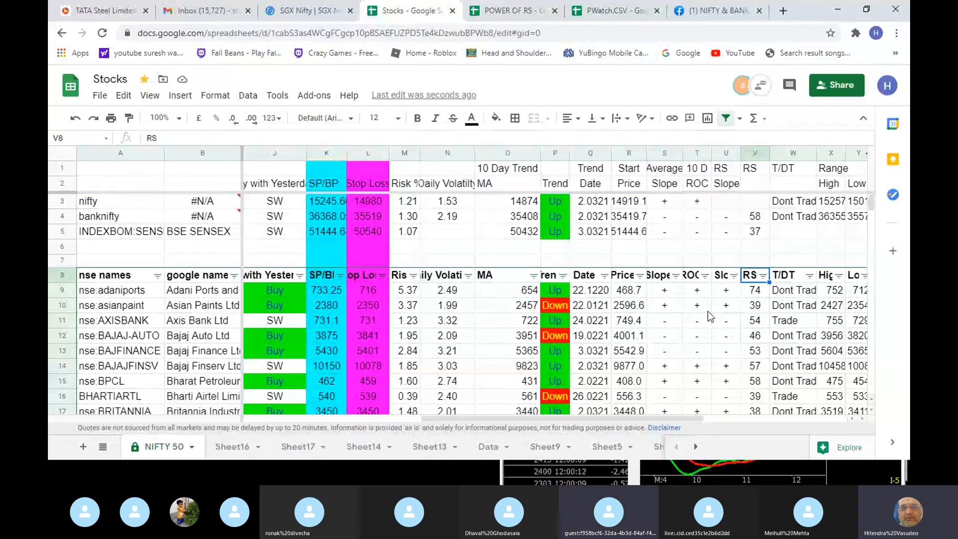
pyautogui.hotkey('alt', 'Tab')
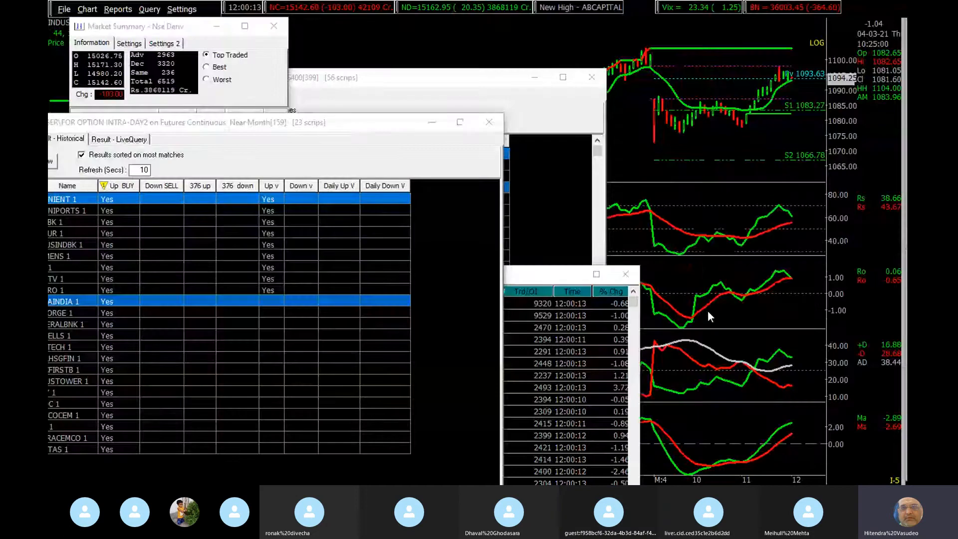
pyautogui.hotkey('alt', 'Tab')
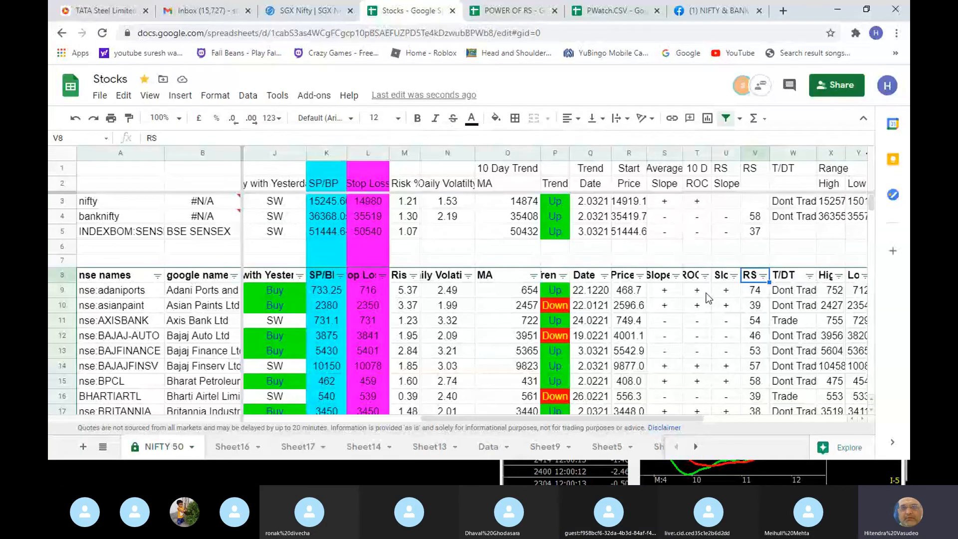
pyautogui.click(706, 292)
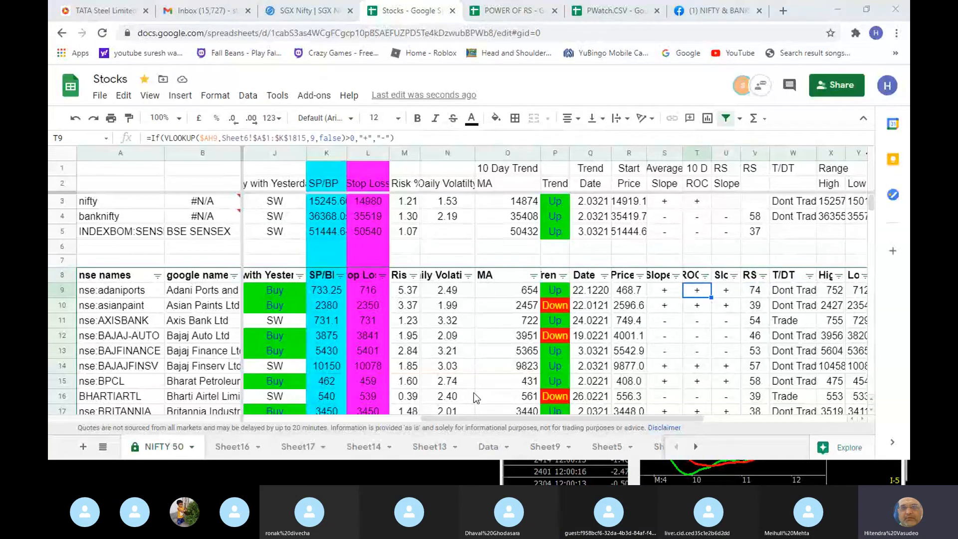
pyautogui.hotkey('alt', 'Tab')
pyautogui.hotkey('alt', 'Tab')
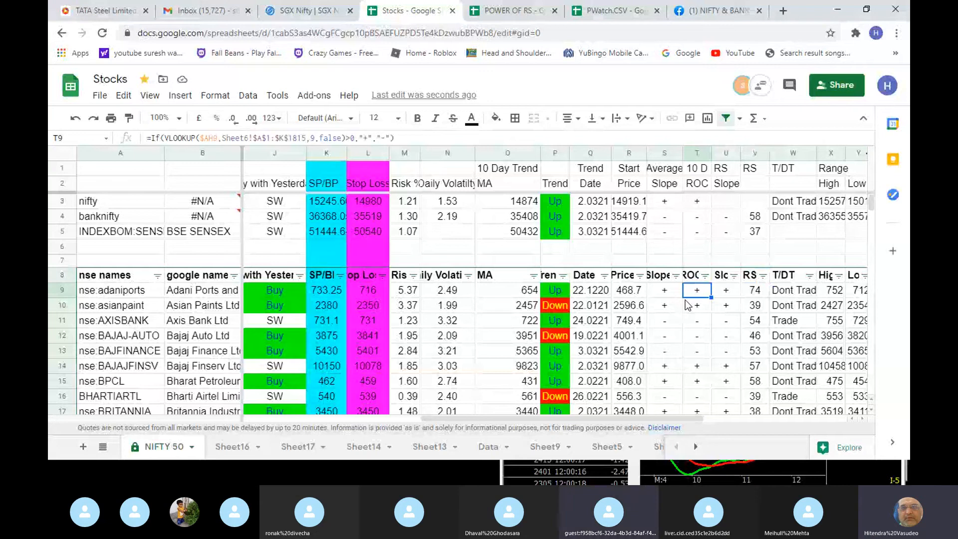
pyautogui.hotkey('alt', 'Tab')
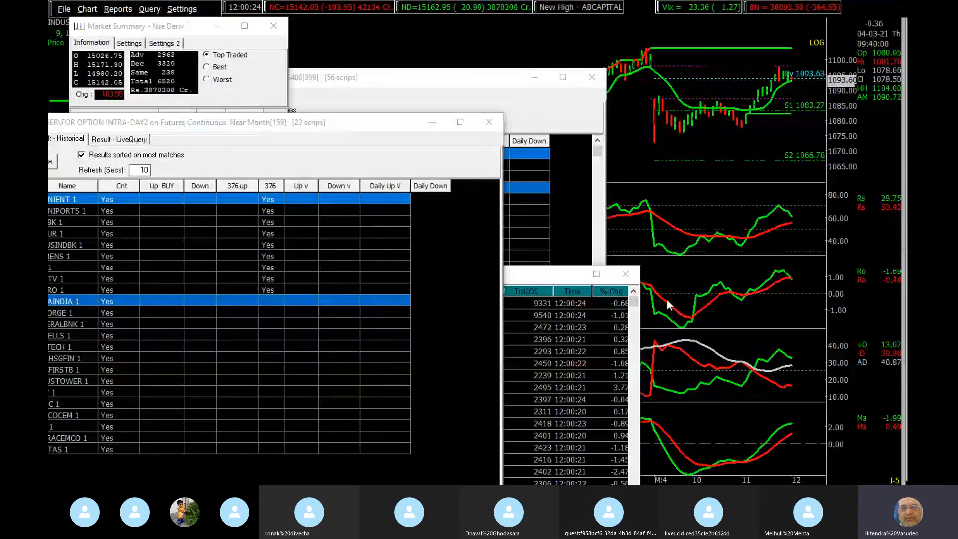
pyautogui.hotkey('alt', 'Tab')
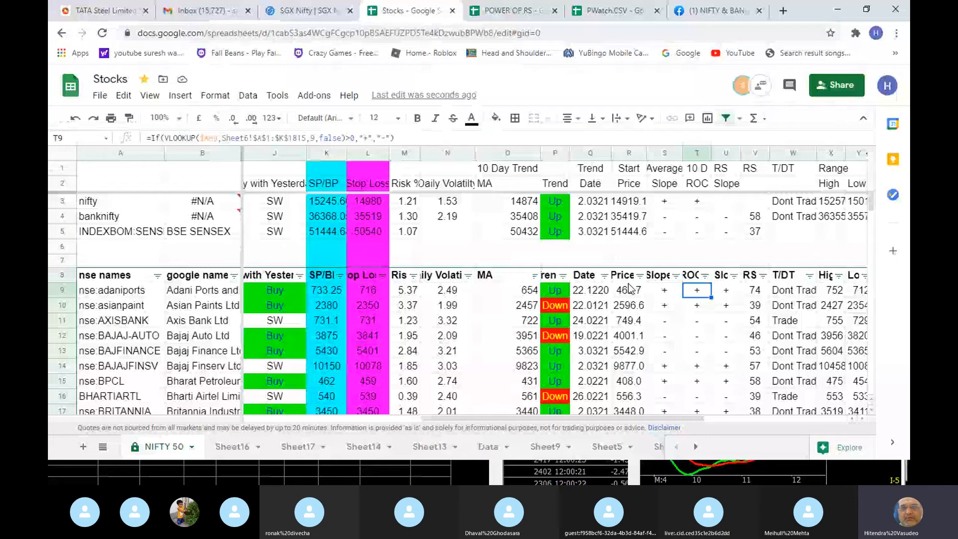
pyautogui.hotkey('alt', 'Tab')
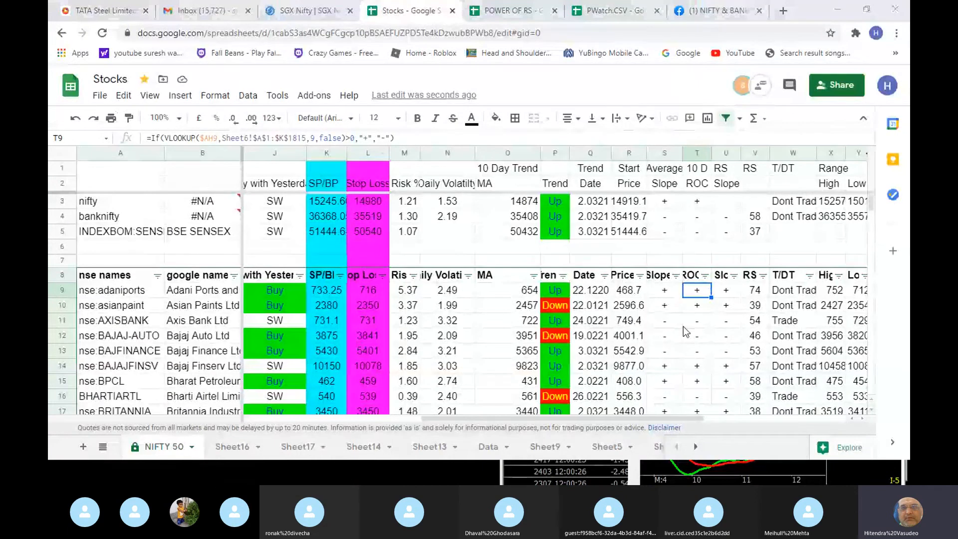
pyautogui.hotkey('alt', 'Tab')
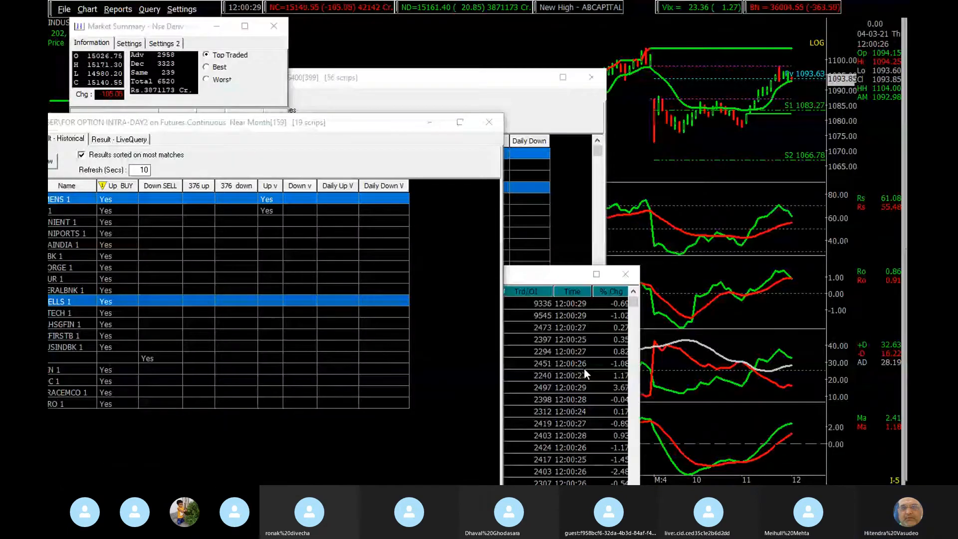
# - Switch to the Skype call window for the Members NIFTY 50 Sheet meeting
pyautogui.hotkey('alt', 'Tab')
pyautogui.press('super')
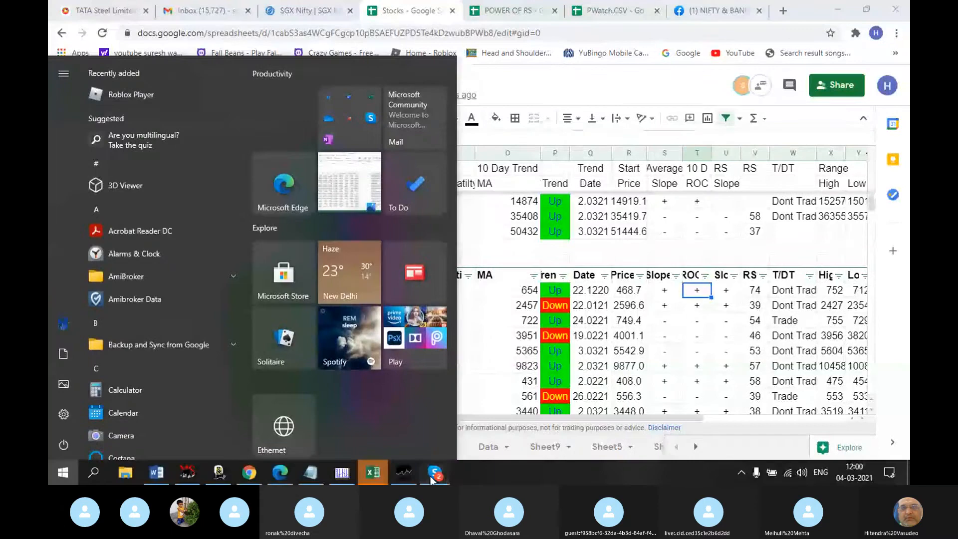
pyautogui.click(425, 472)
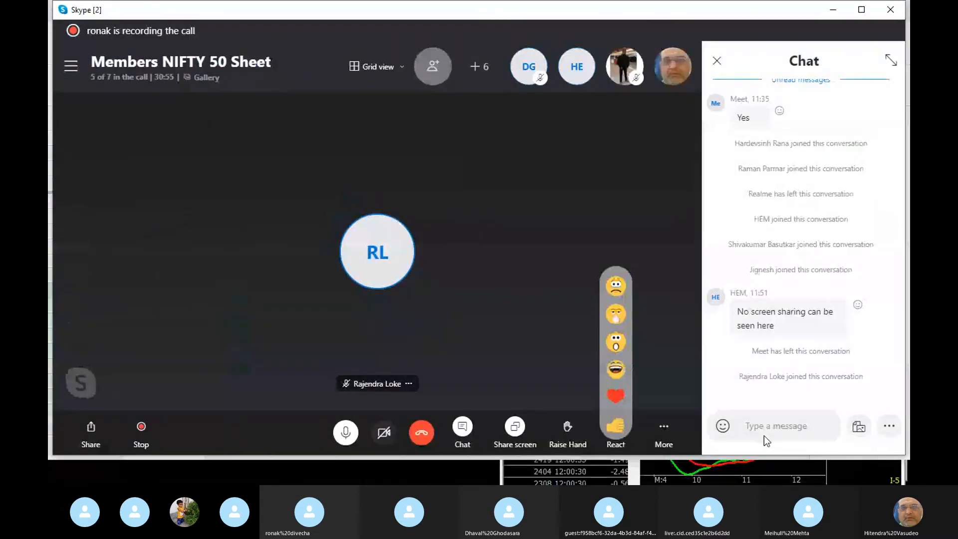